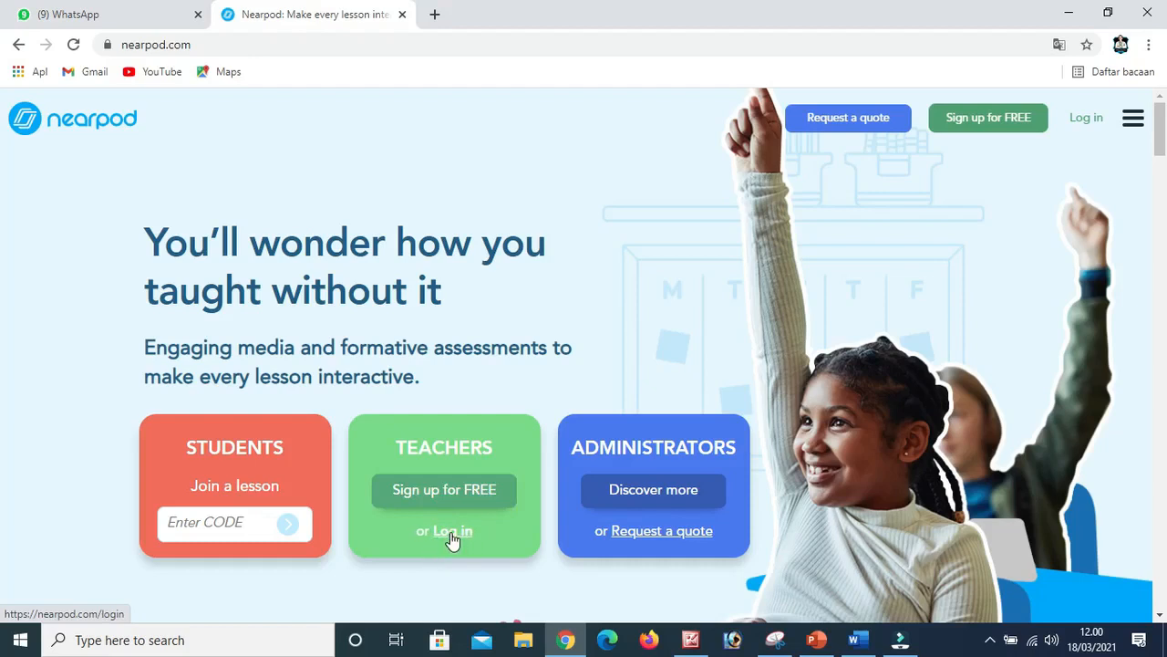
Log in to the Nearpod teacher account from the homepage.
left_click(452, 534)
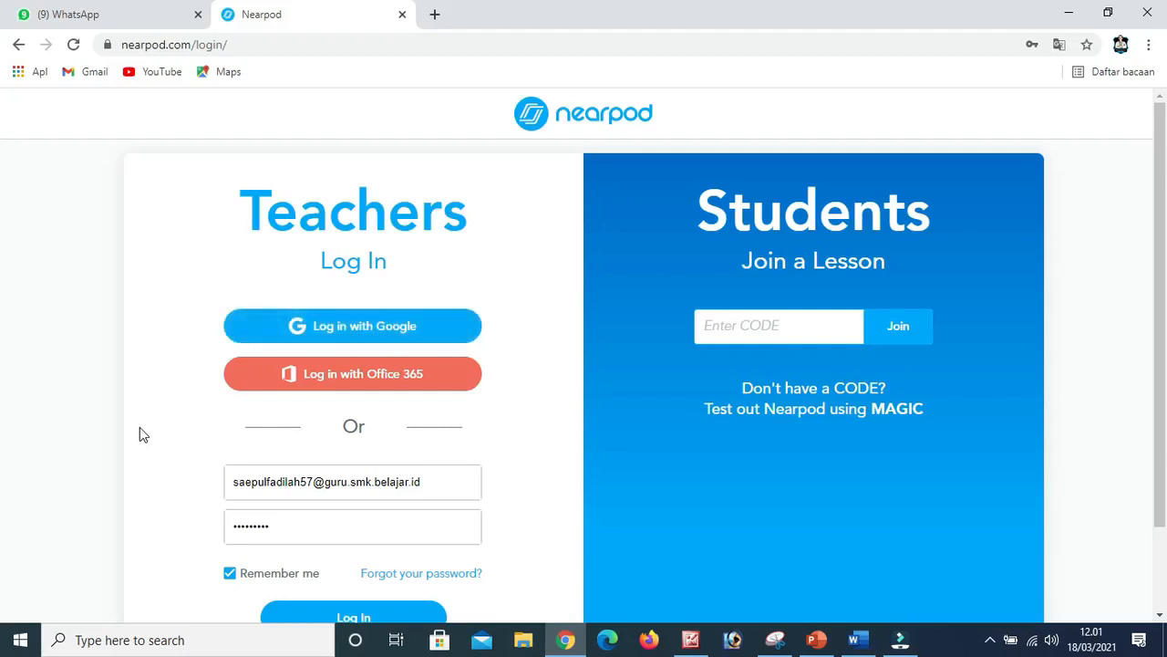
scroll(139, 426, "down", 2)
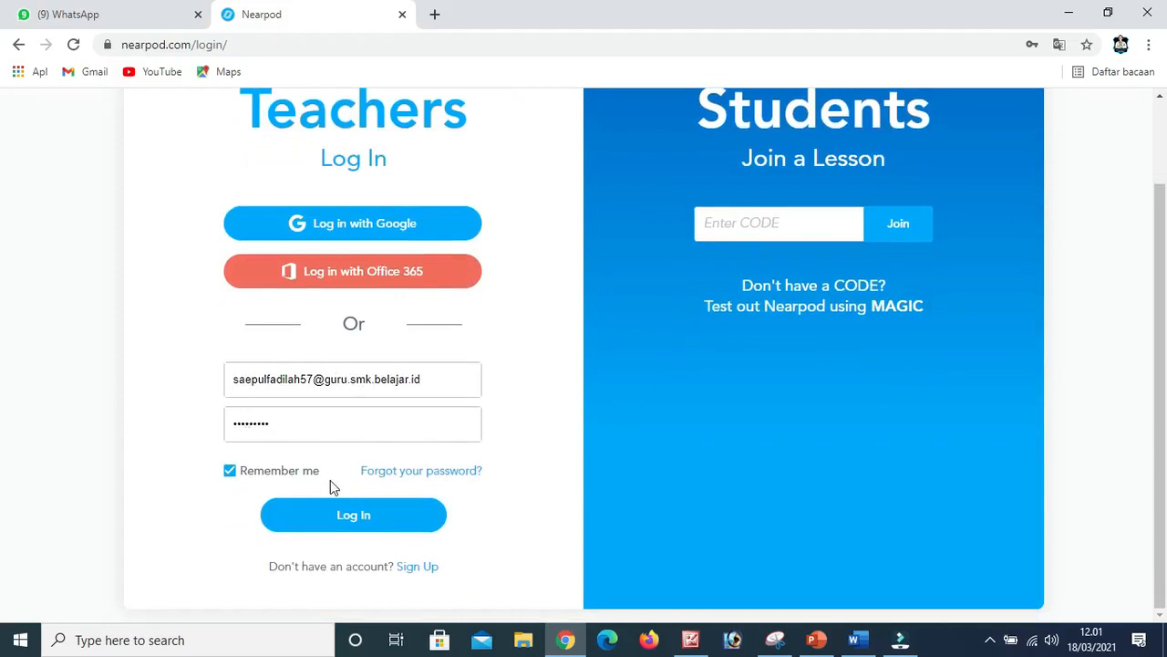
left_click(351, 515)
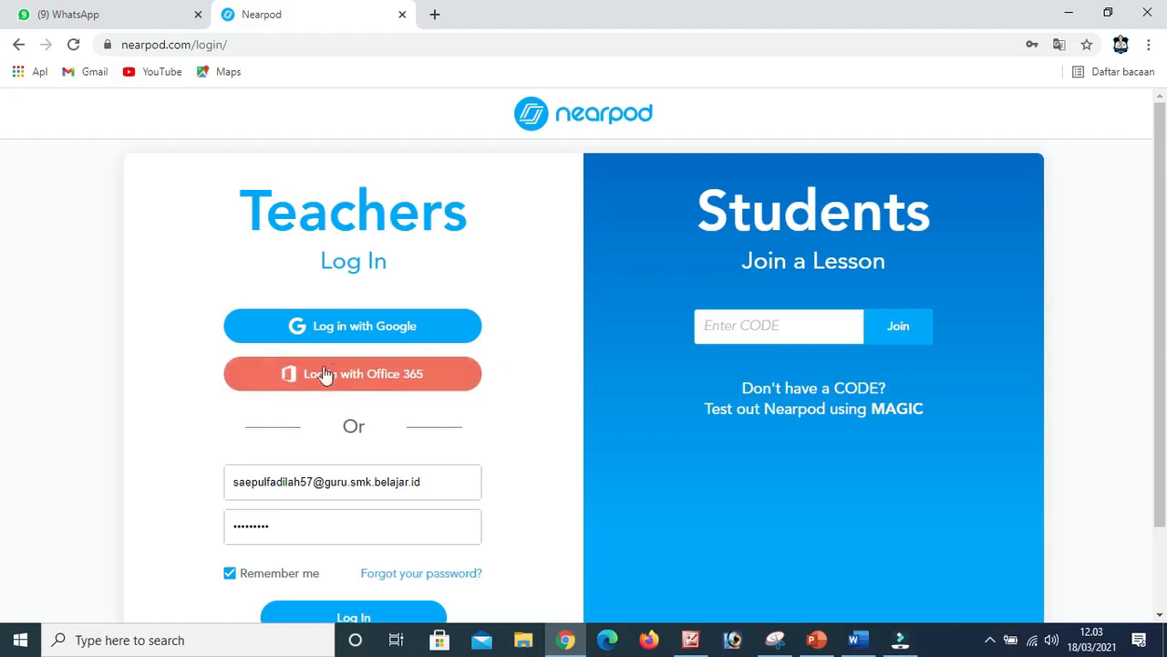
left_click(382, 379)
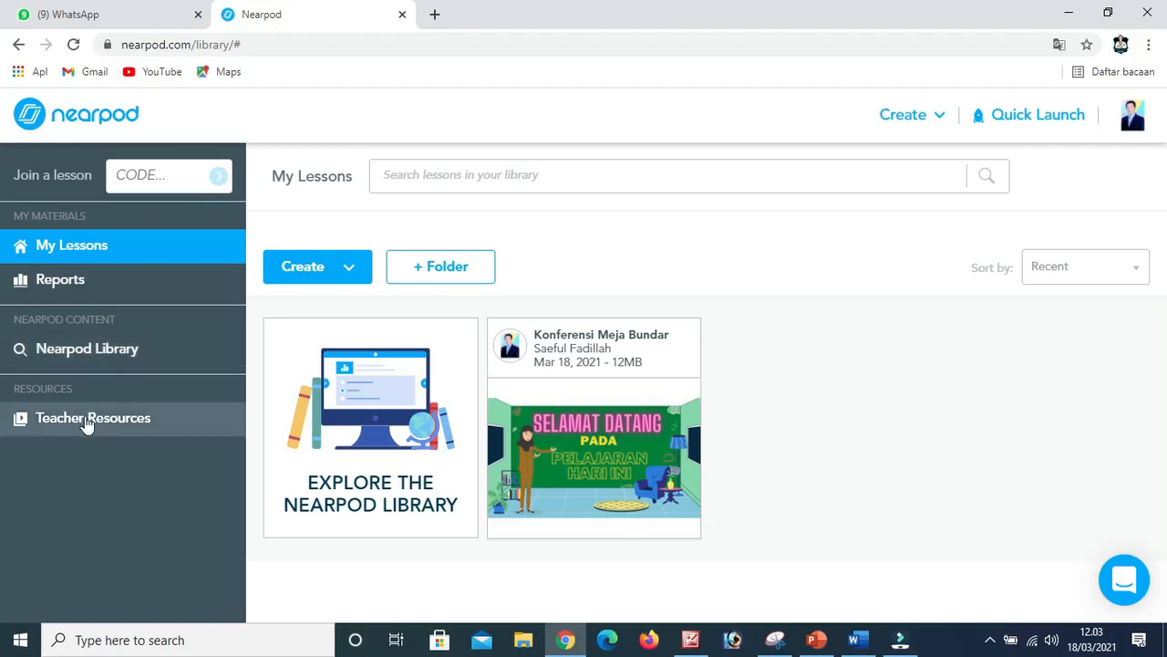
Look over the saved lessons in My Lessons and open the post-session Reports page.
left_click(95, 258)
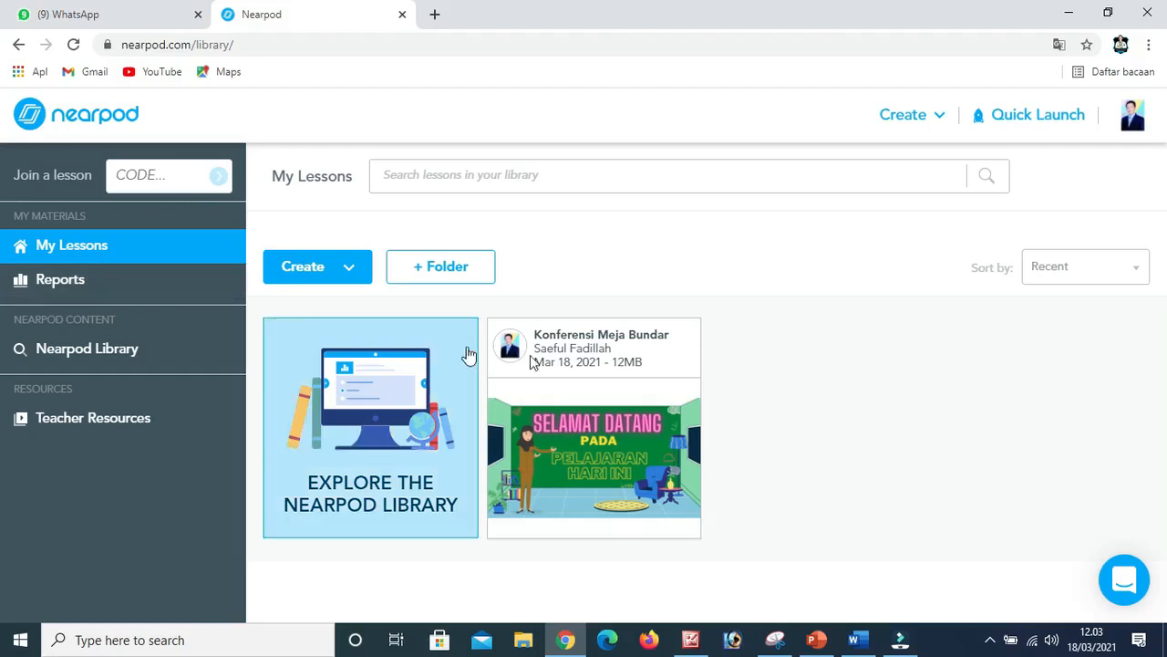
mouse_move(517, 383)
left_click(47, 292)
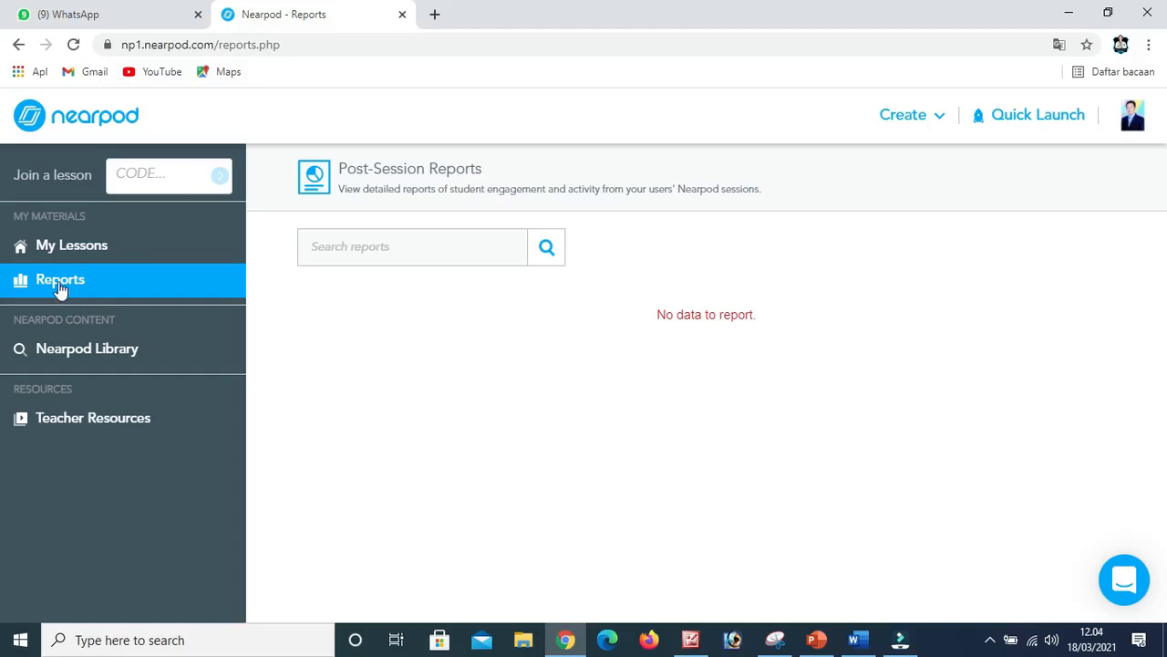
Browse the Nearpod Library's featured collections and its subject and grade filters, and return to the Reports page.
left_click(63, 359)
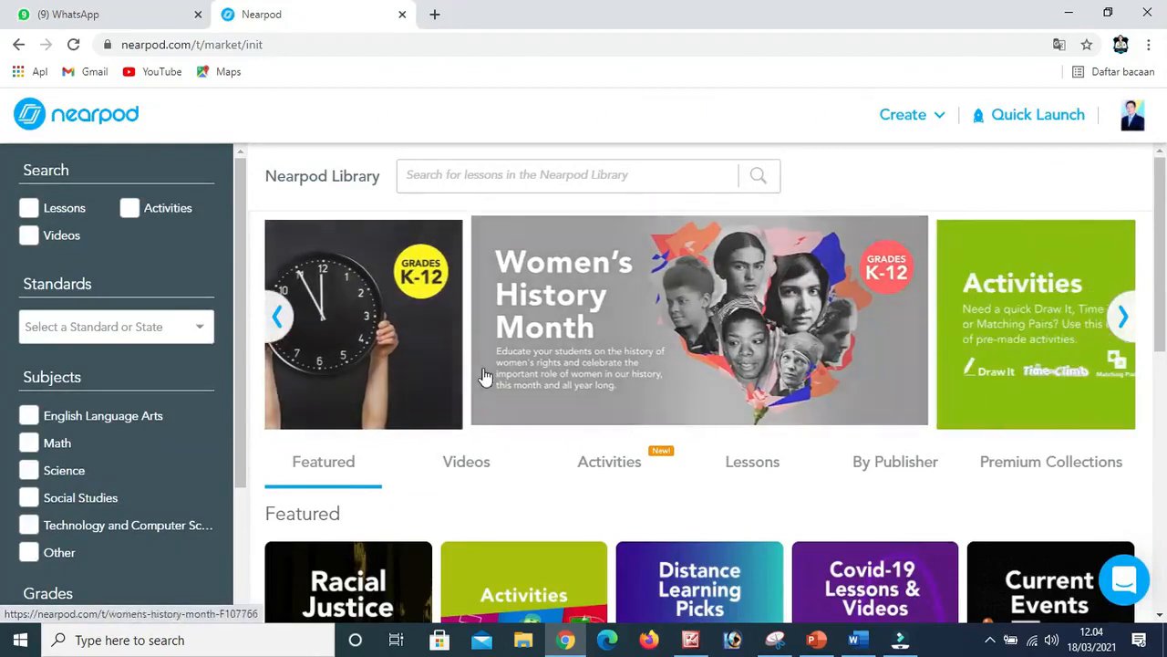
scroll(473, 479, "down", 1)
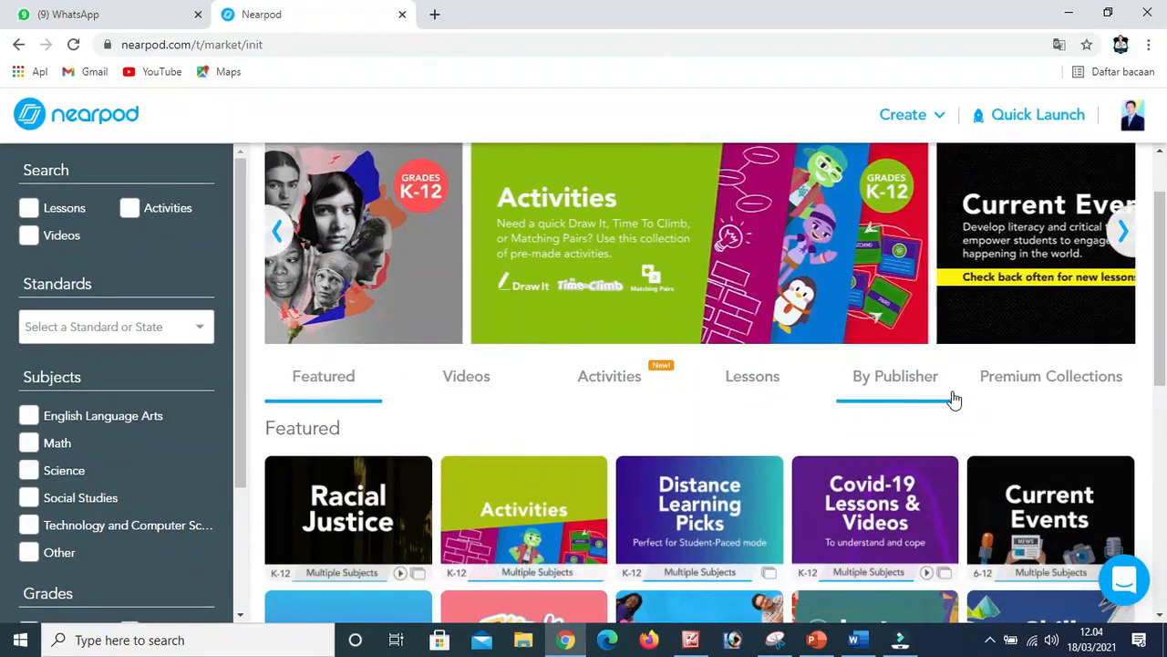
scroll(930, 421, "down", 3)
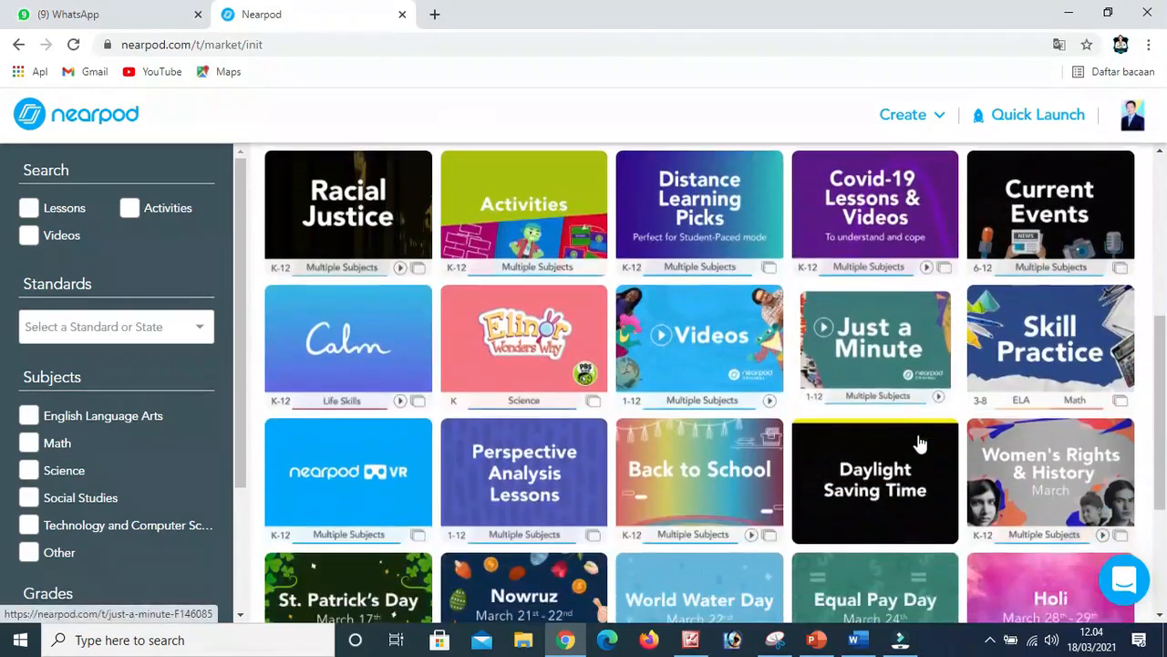
scroll(918, 443, "up", 3)
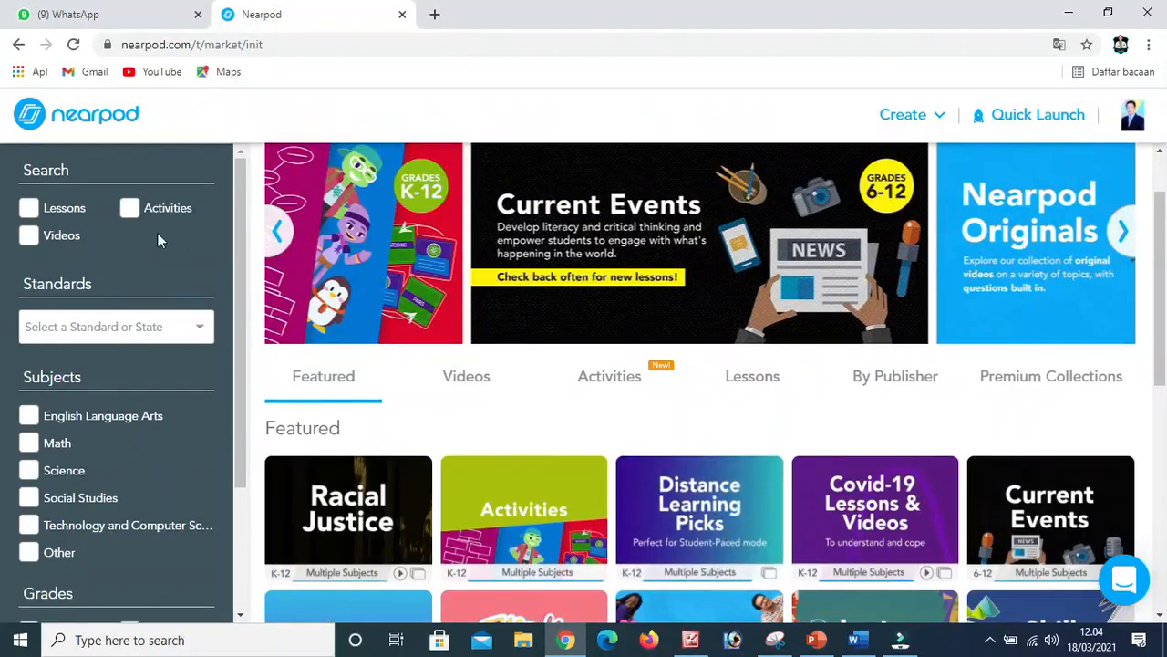
scroll(77, 404, "down", 2)
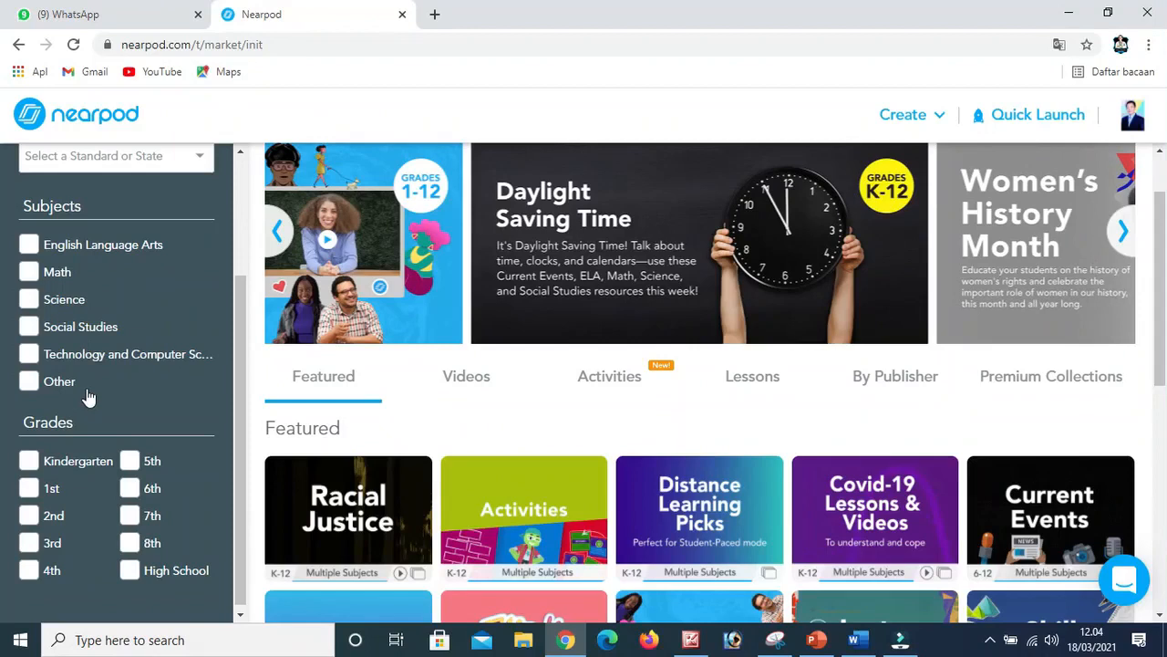
scroll(89, 397, "down", 1)
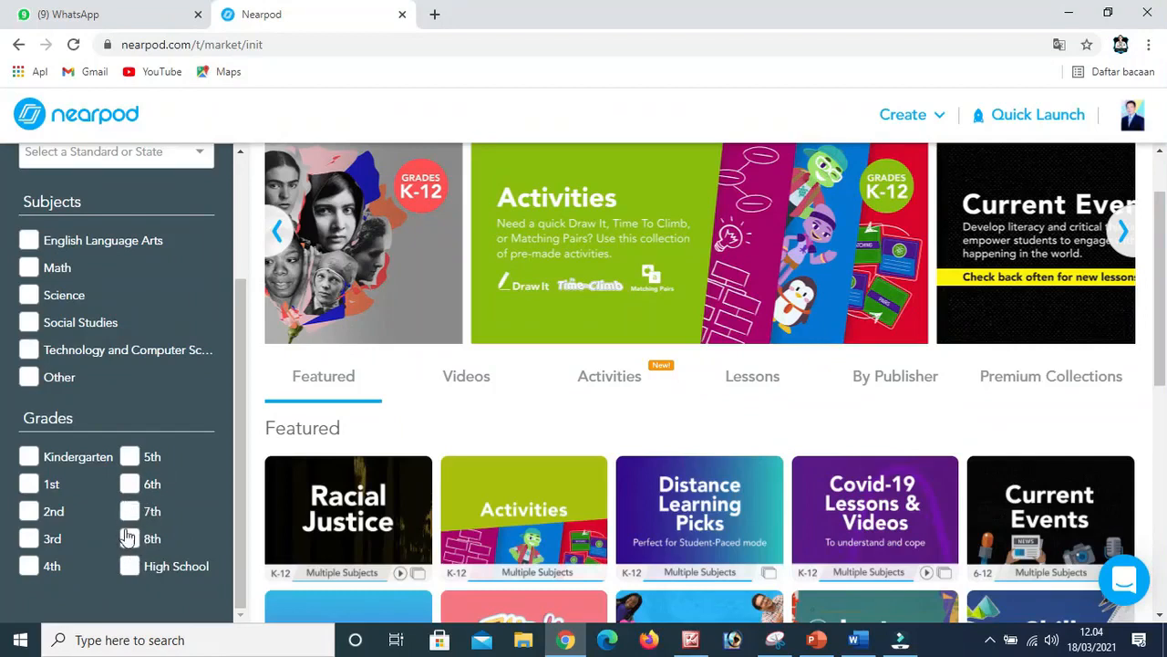
scroll(135, 469, "up", 2)
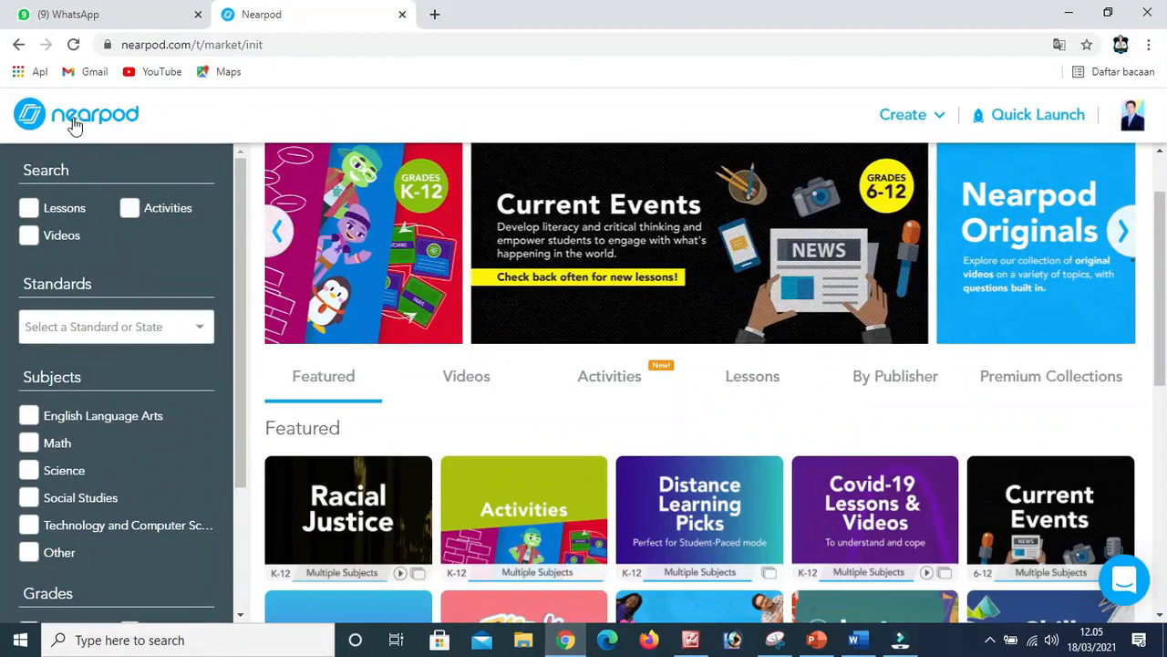
left_click(18, 44)
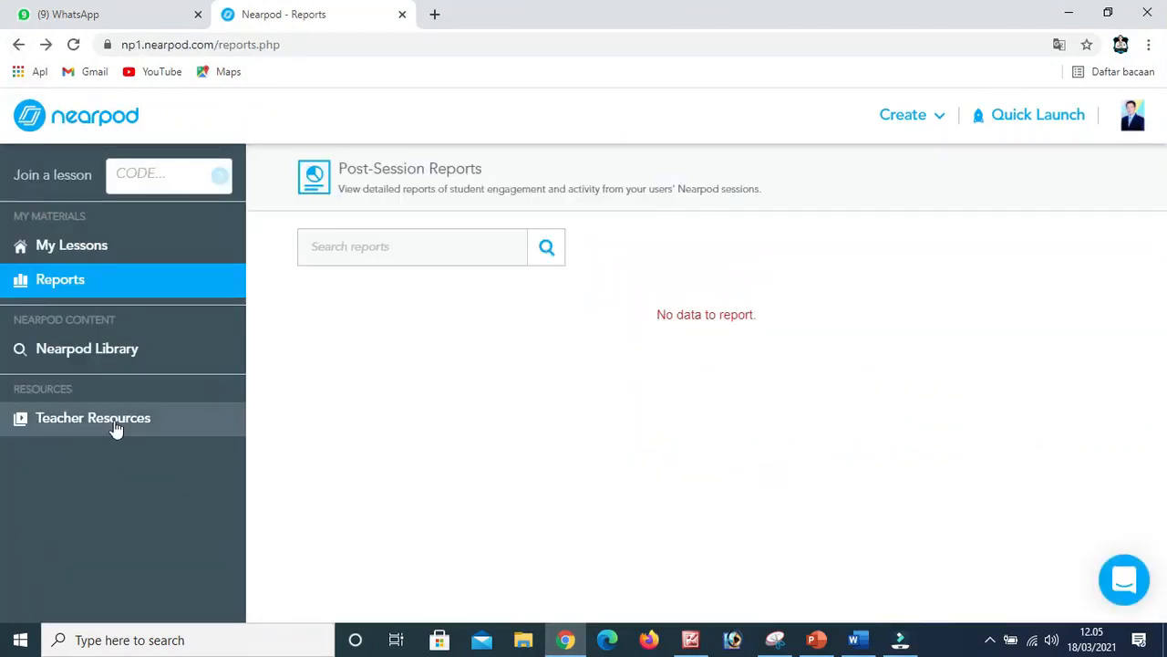
Open Teacher Resources, look through its resource categories and live webinar calendar, and close the page.
left_click(114, 421)
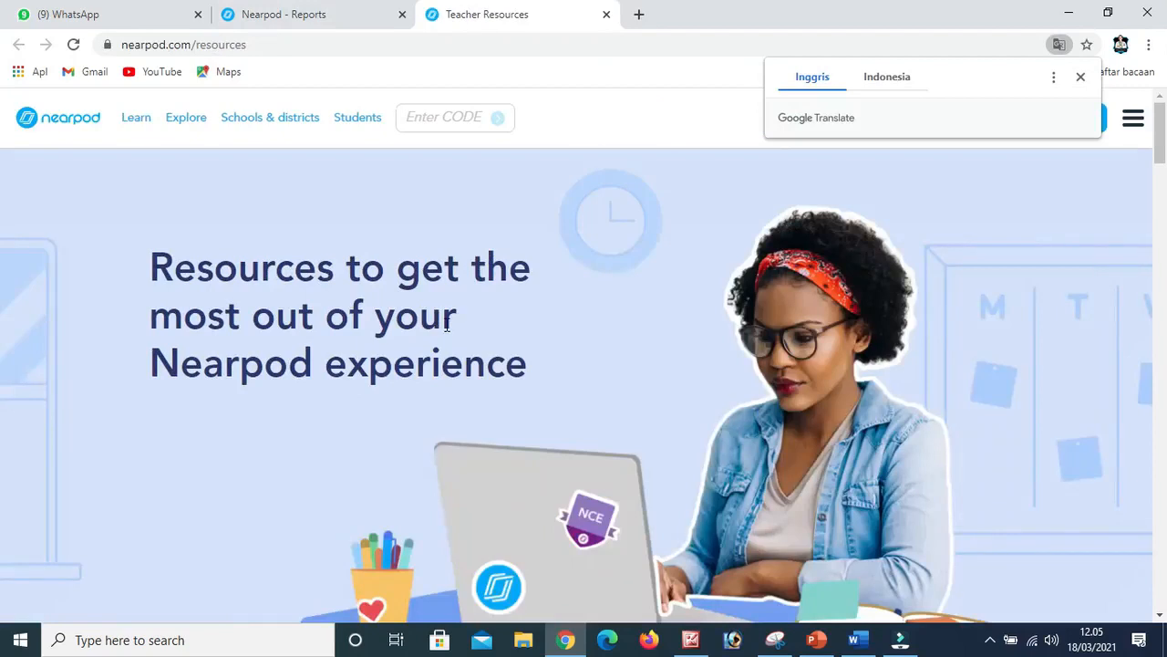
scroll(477, 360, "down", 6)
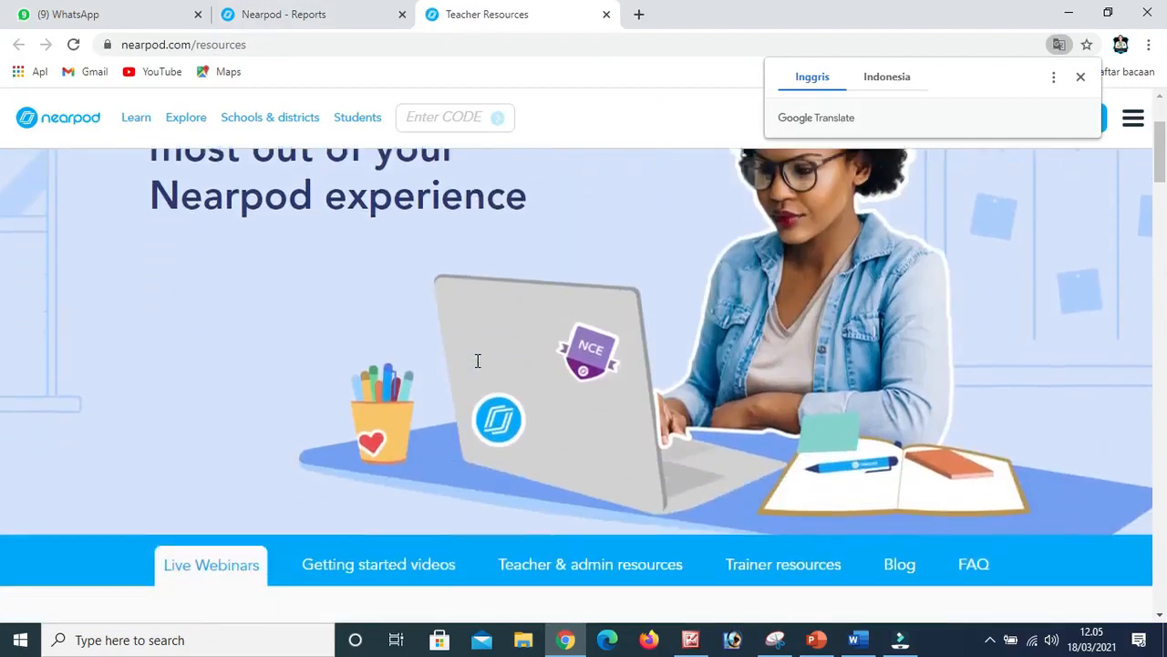
scroll(476, 365, "down", 2)
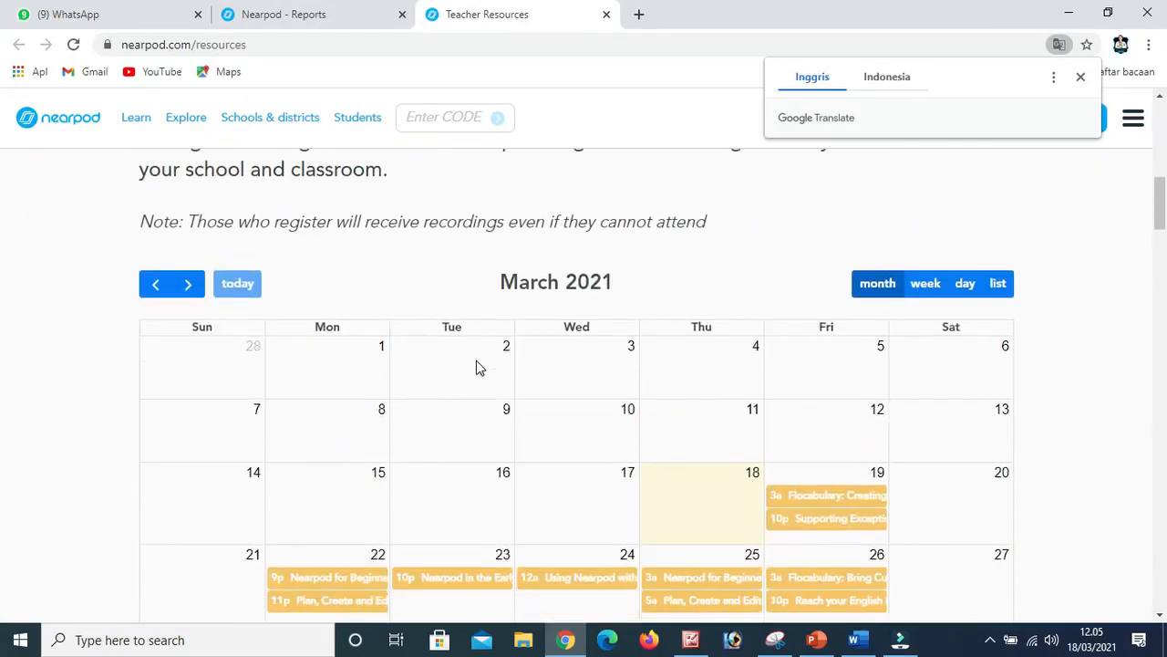
scroll(476, 365, "down", 1)
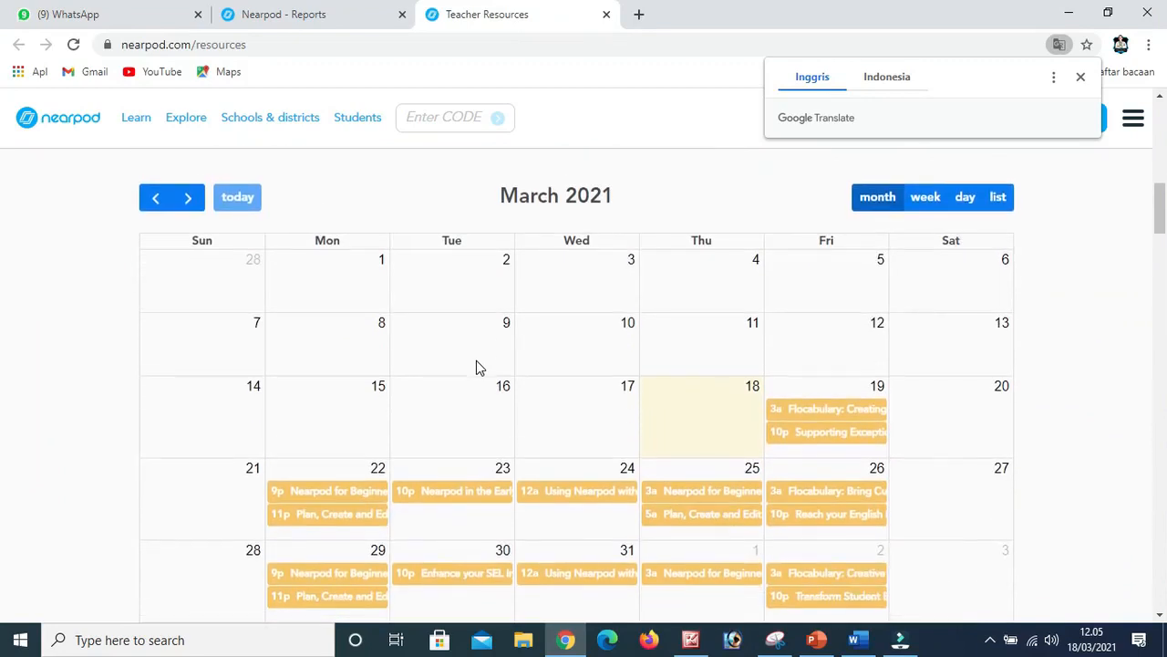
scroll(476, 360, "down", 2)
scroll(476, 360, "up", 3)
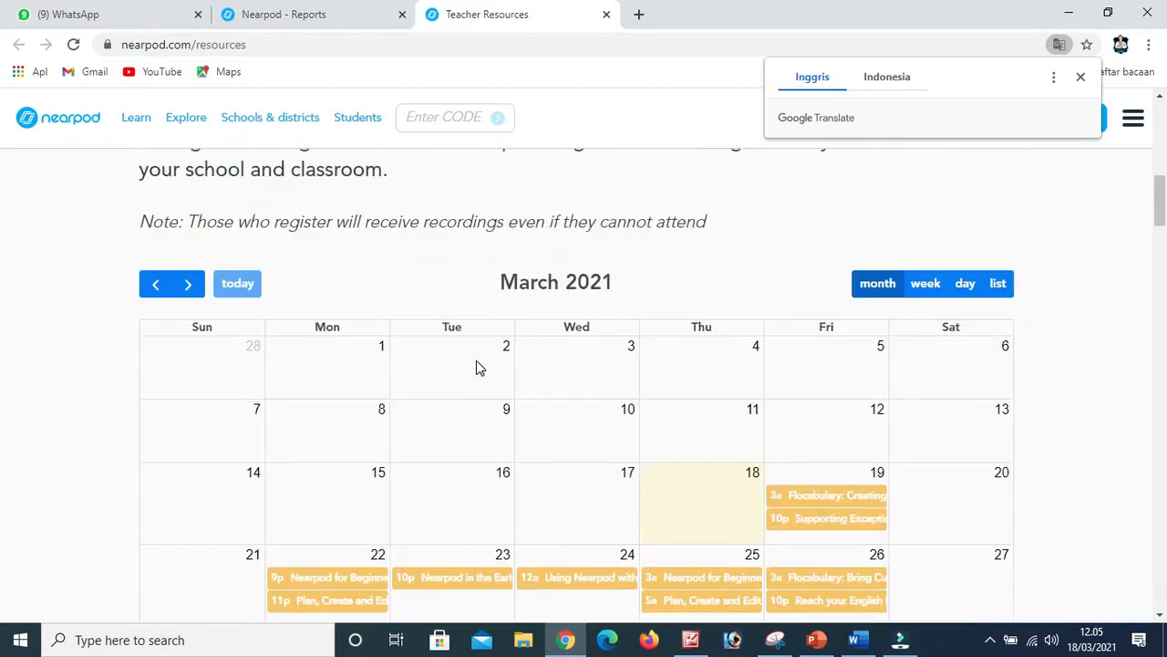
scroll(476, 365, "up", 6)
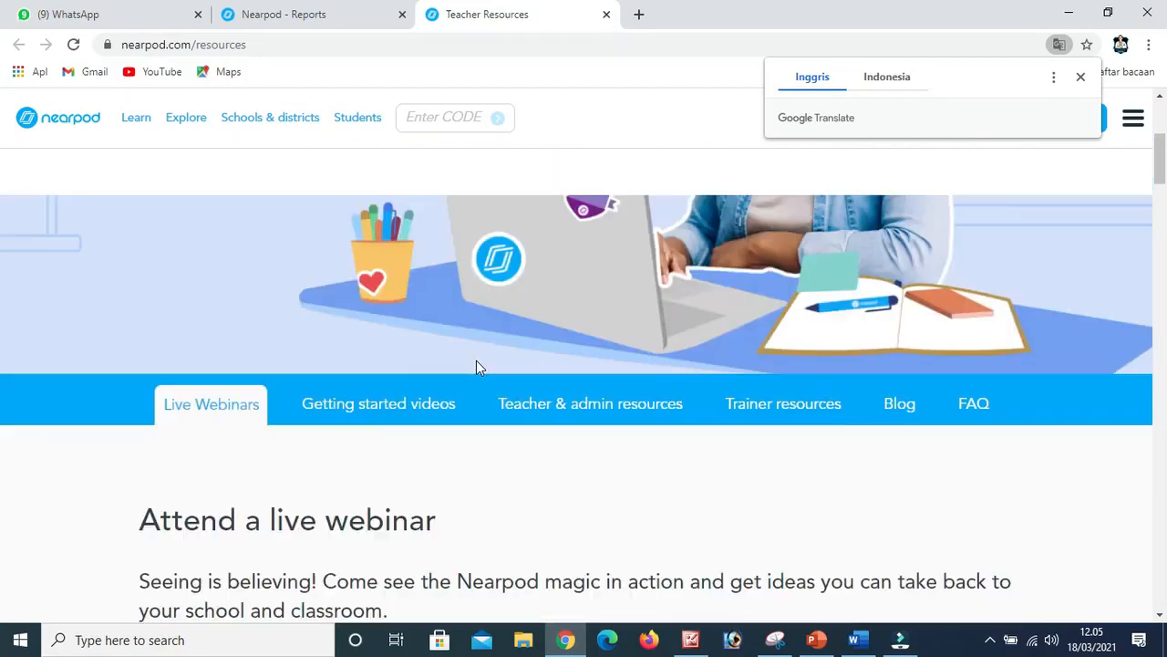
scroll(476, 361, "up", 3)
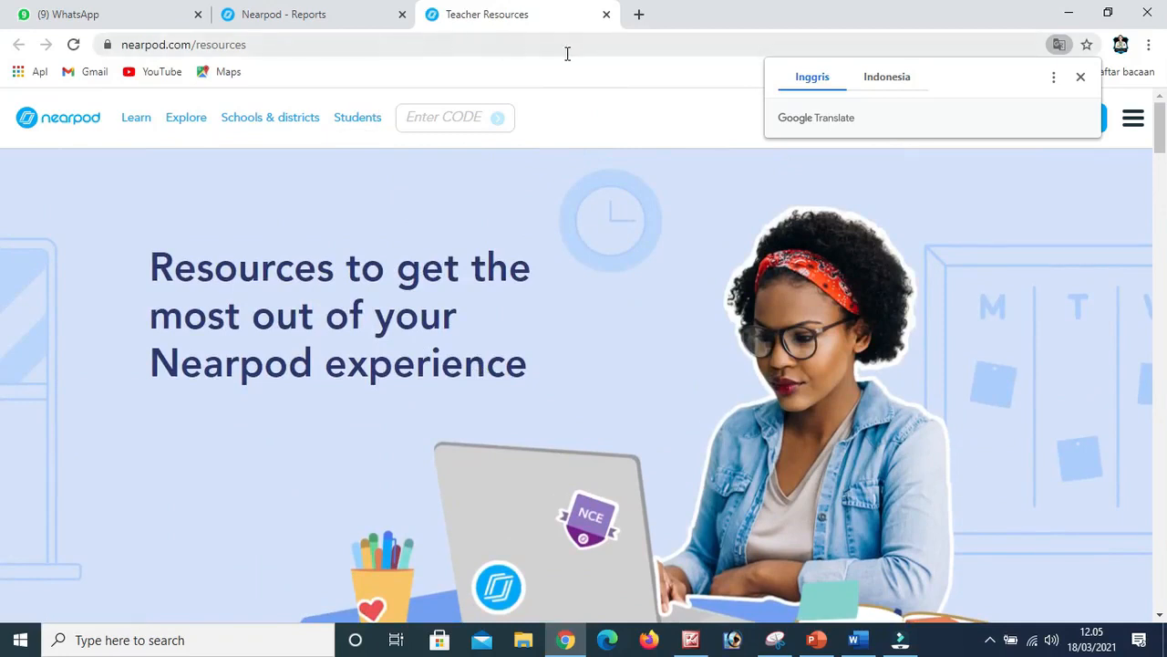
left_click(607, 14)
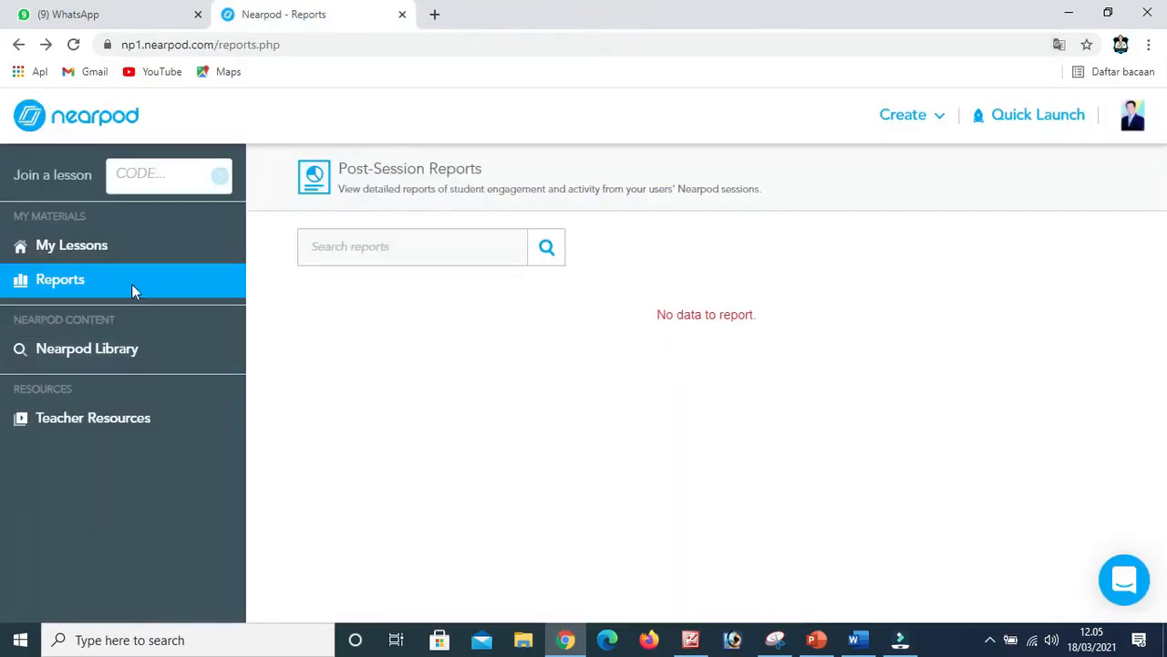
Return to My Lessons, create a new lesson and title it Latihan.
left_click(75, 248)
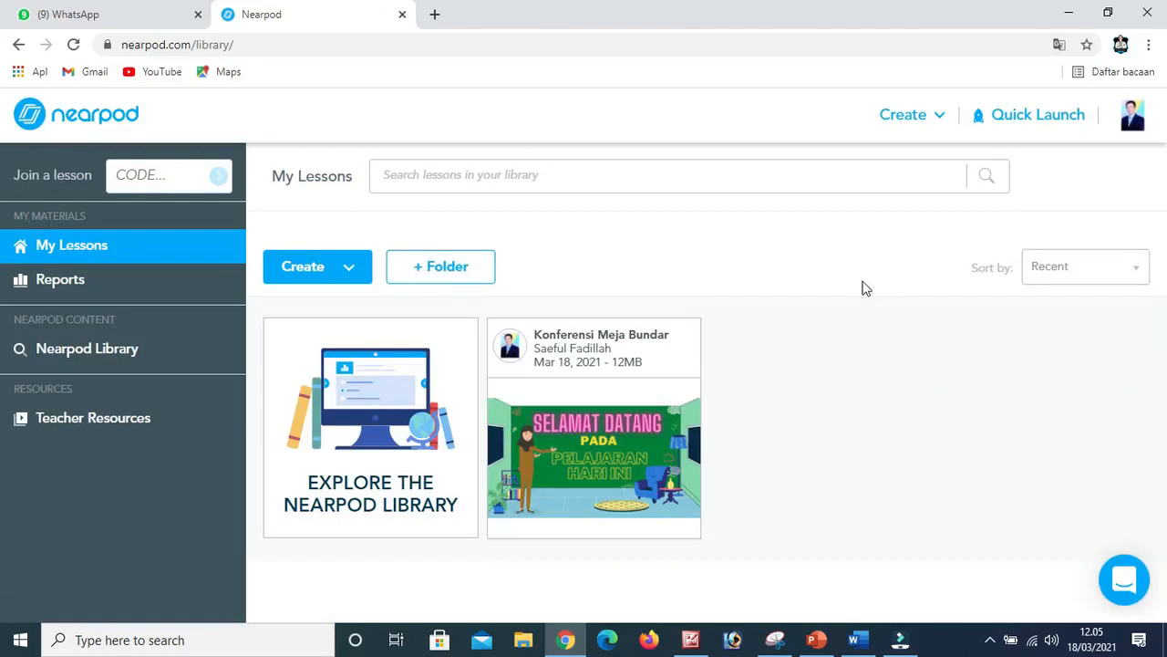
left_click(941, 119)
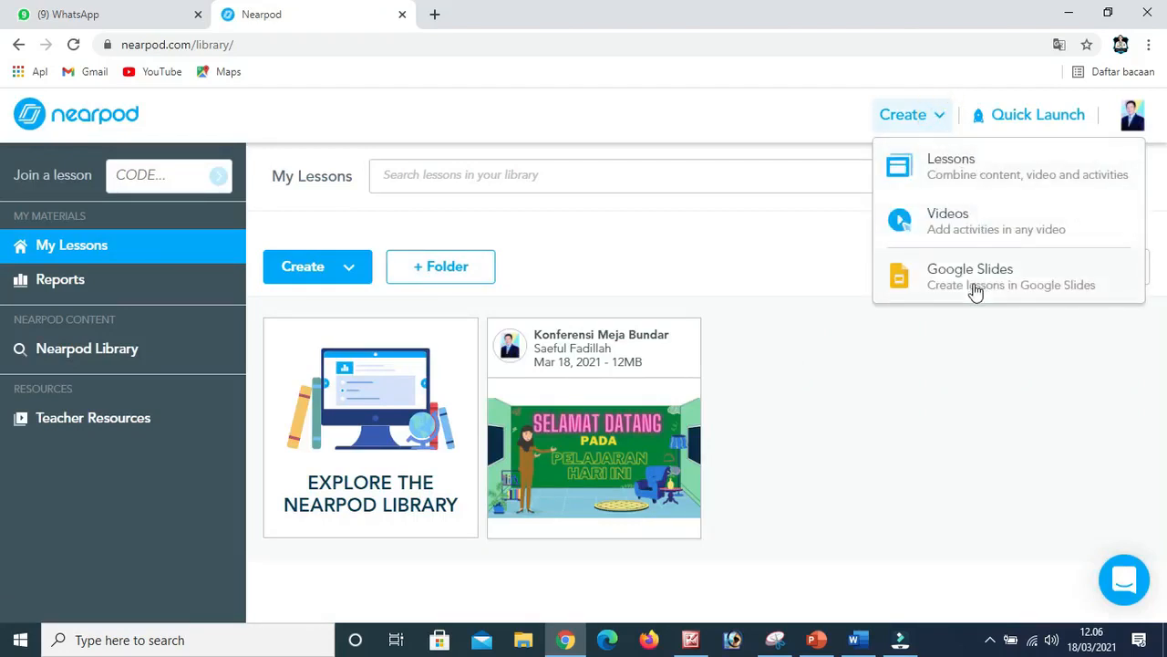
left_click(953, 166)
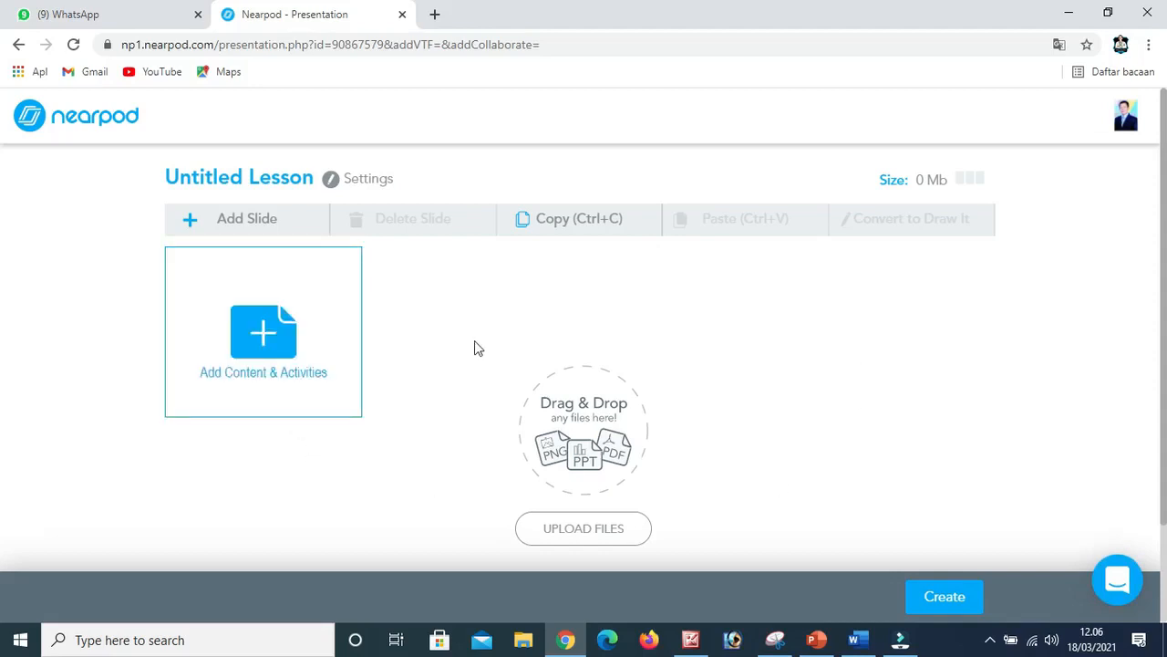
left_click(284, 176)
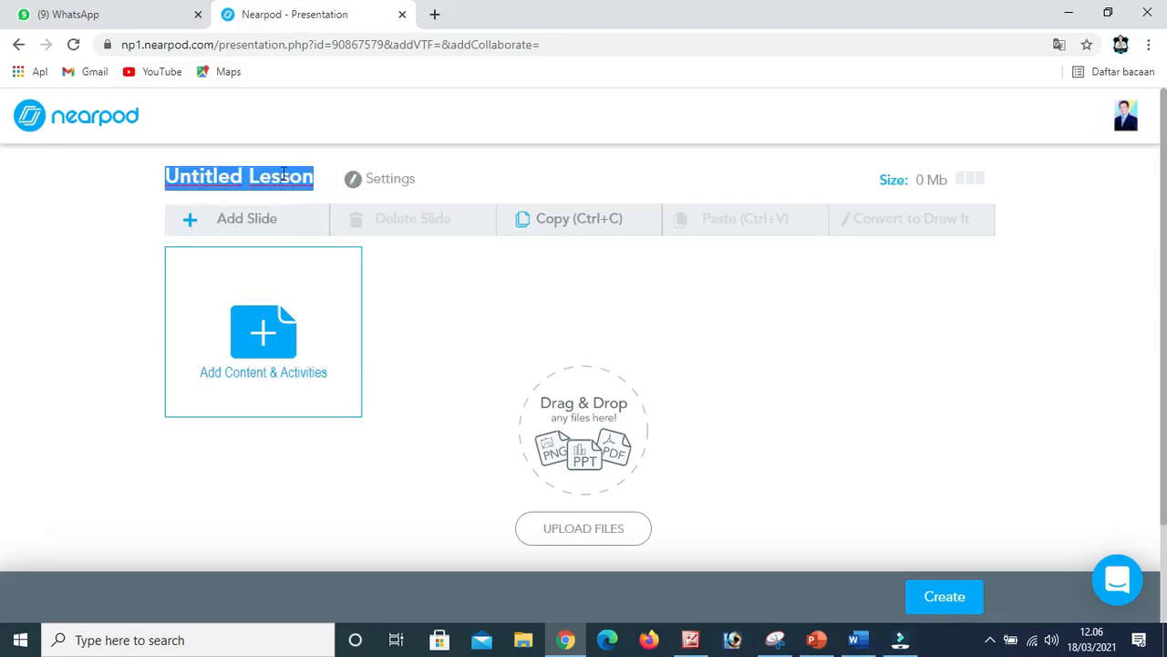
type("P")
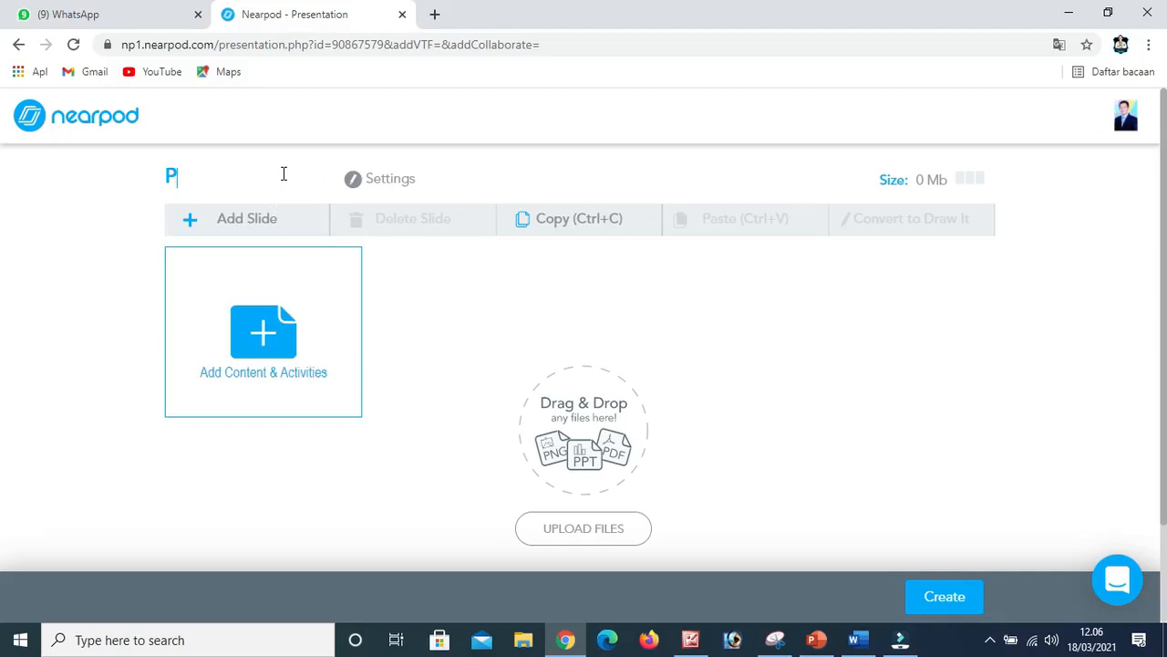
key("BackSpace")
type("Latihan")
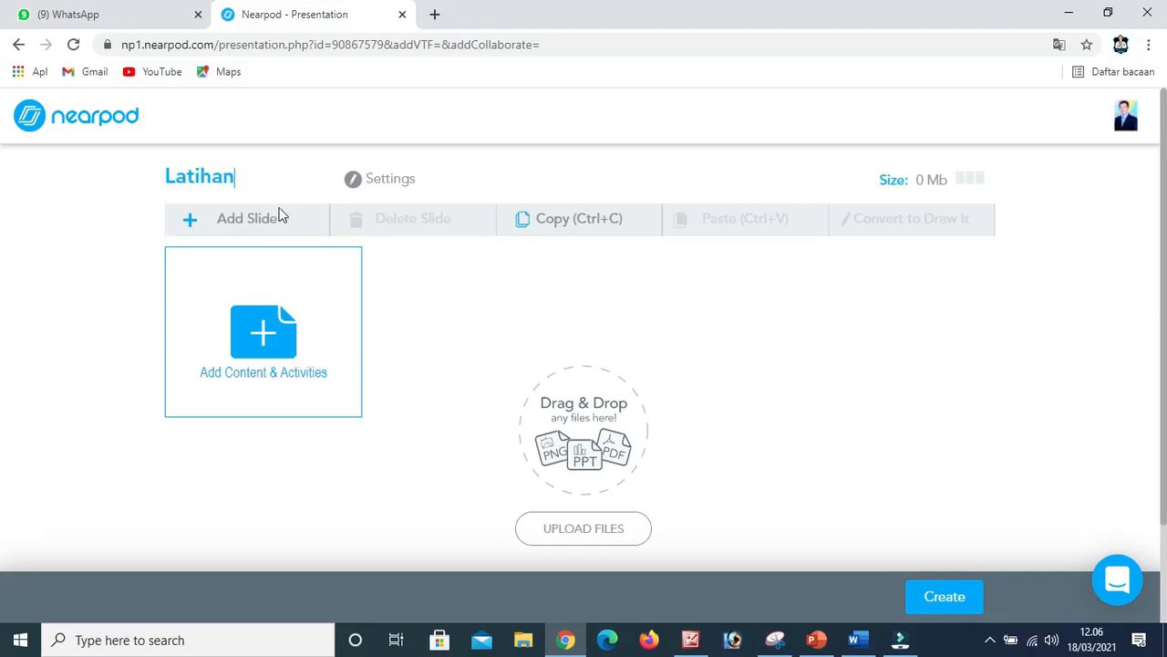
Add a PDF Viewer slide by uploading SELAMAT DATANG PELAJARAN HARI INI from the MATERI NEARPOD folder in Videos.
left_click(269, 335)
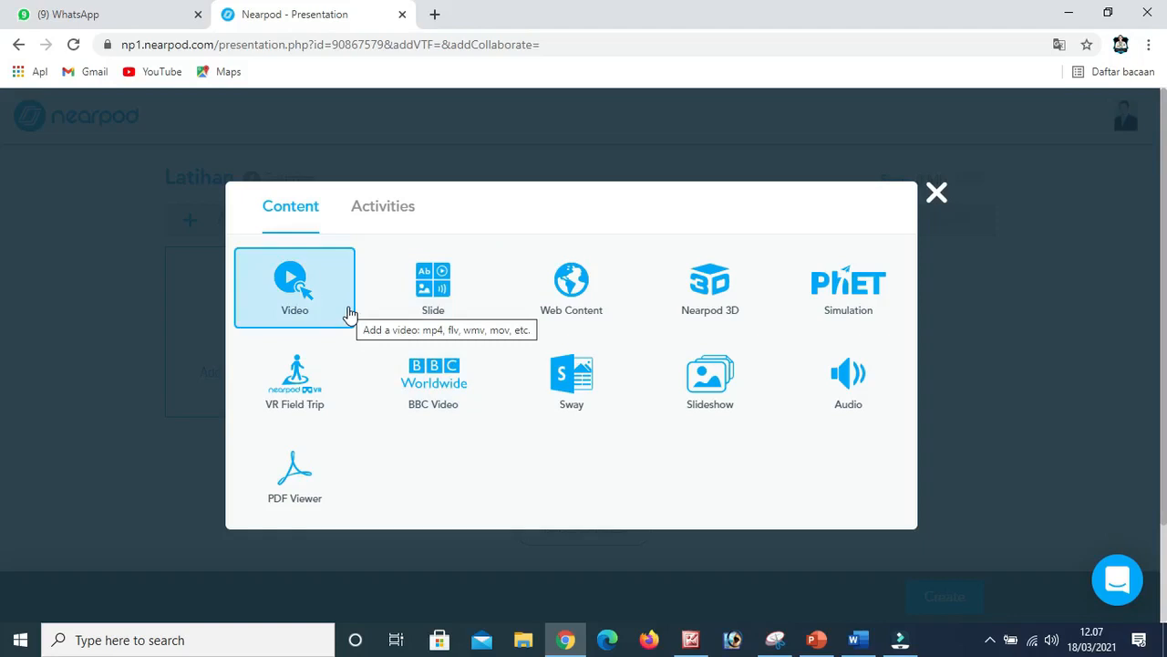
left_click(304, 475)
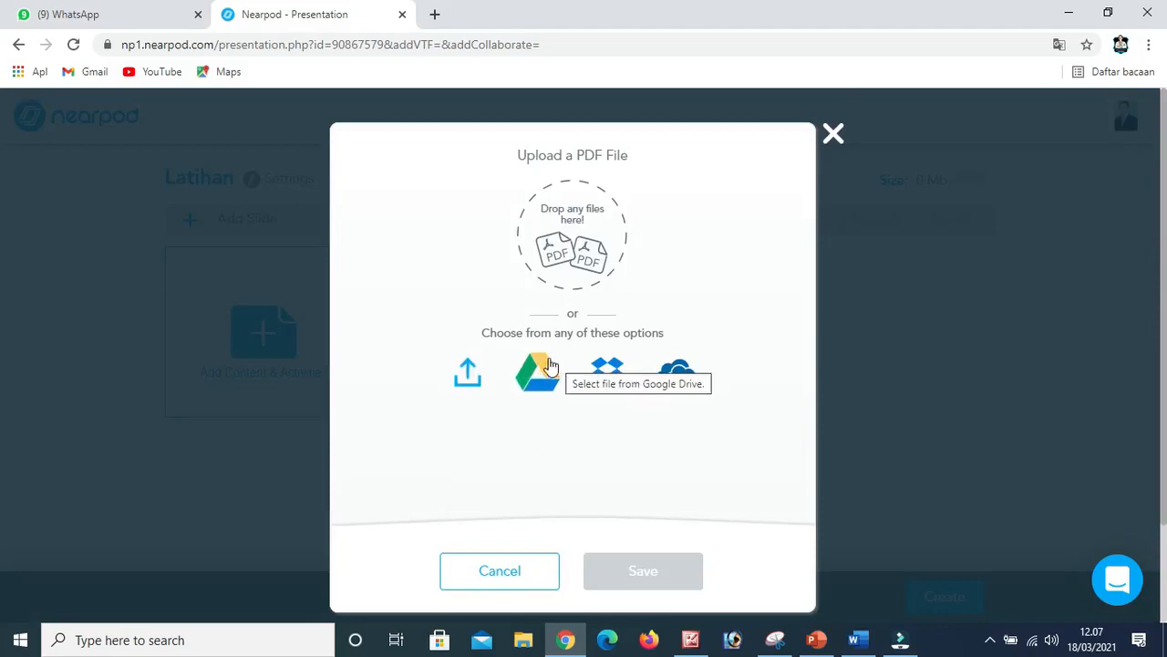
left_click(467, 378)
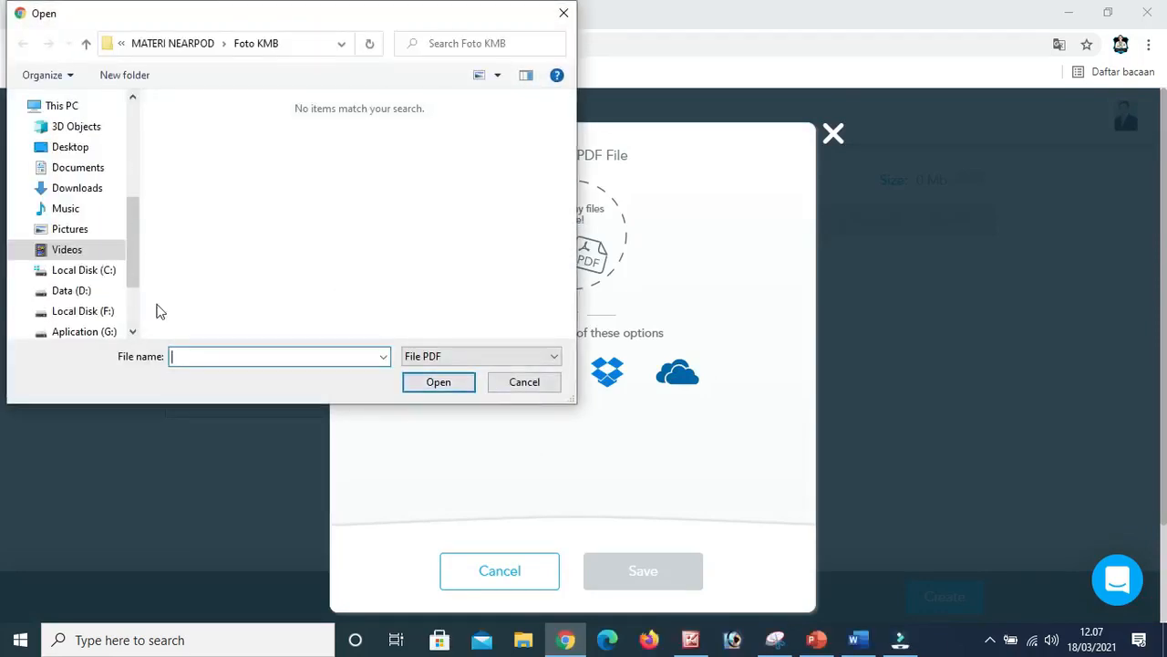
left_click(78, 258)
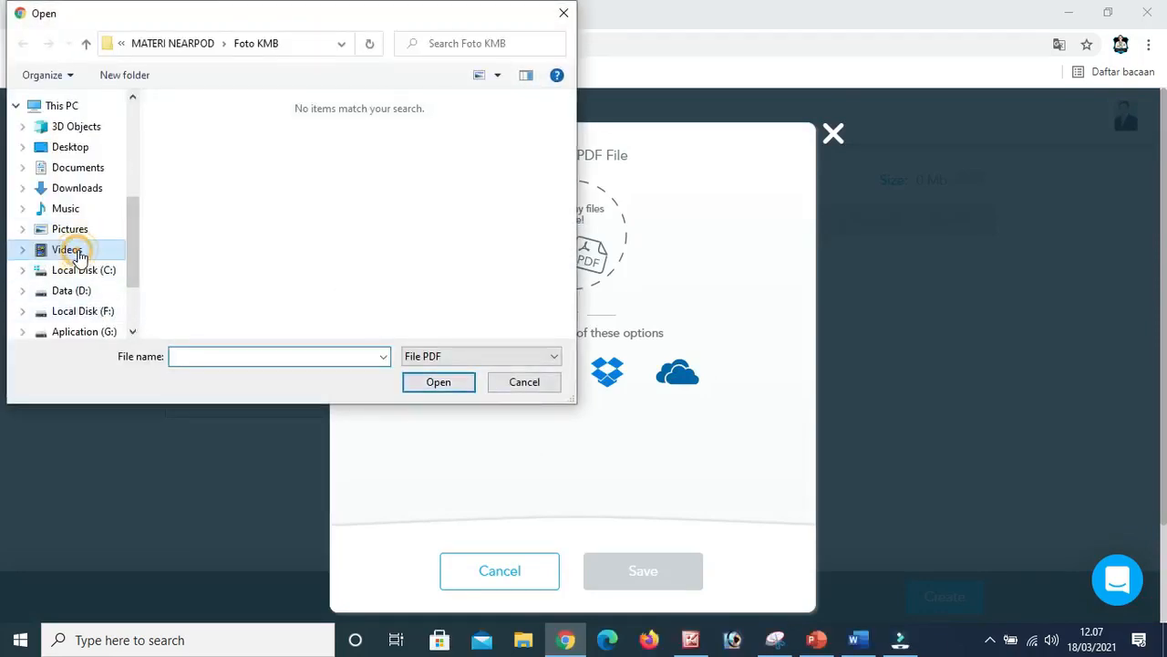
left_click(311, 182)
double_click(311, 183)
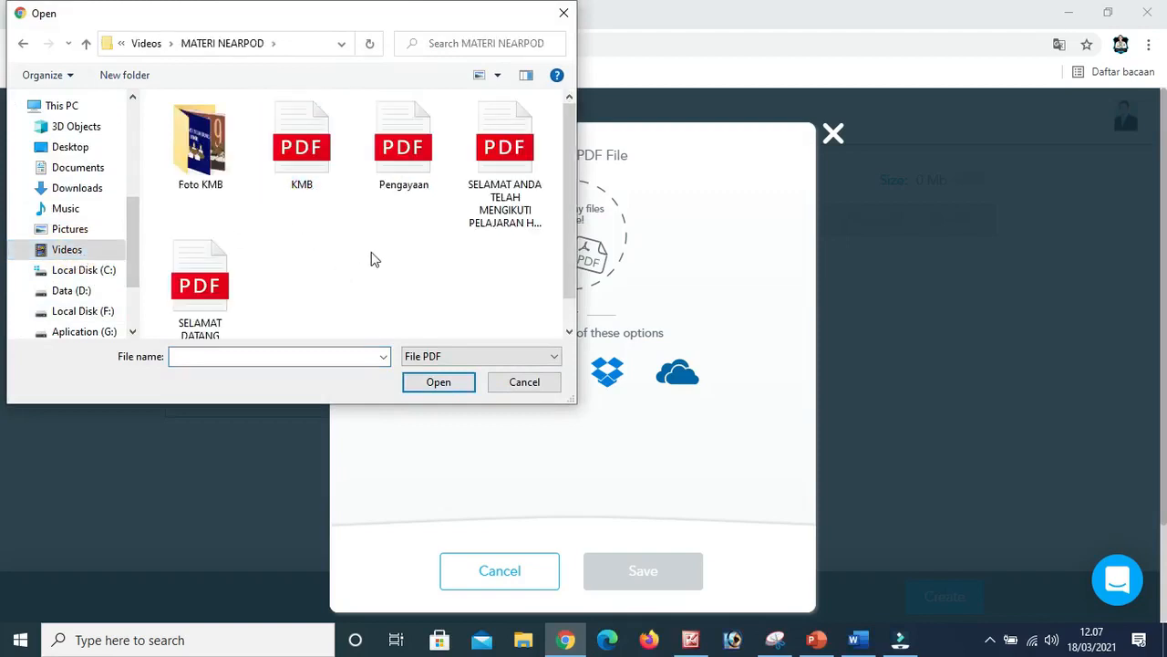
scroll(365, 251, "down", 1)
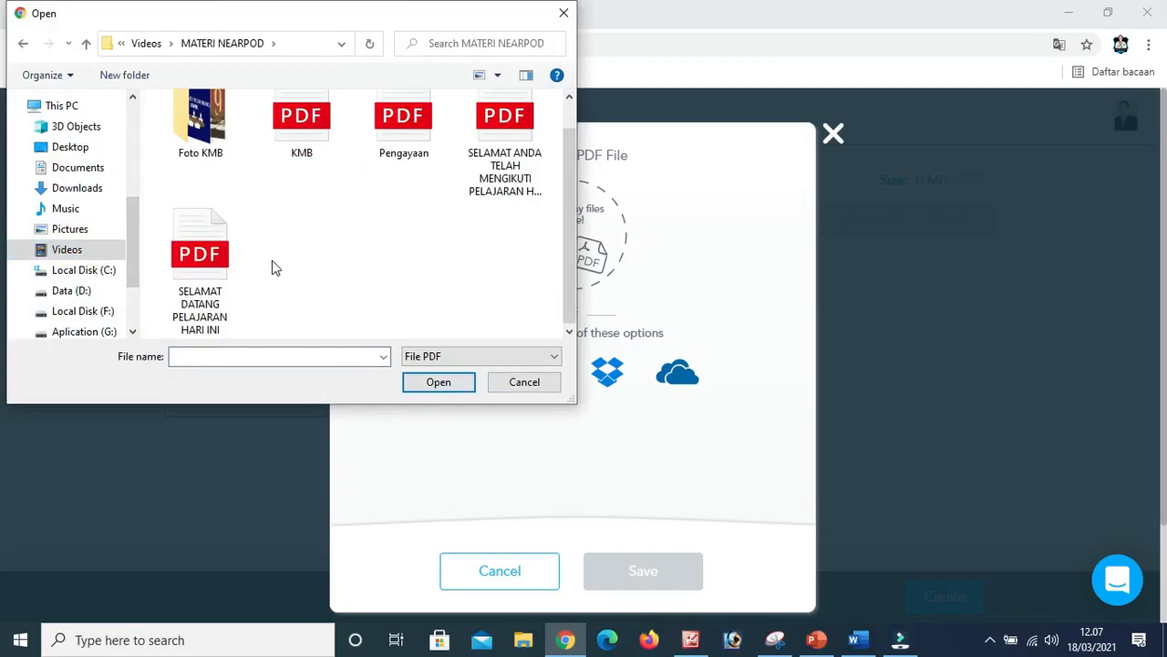
left_click(198, 259)
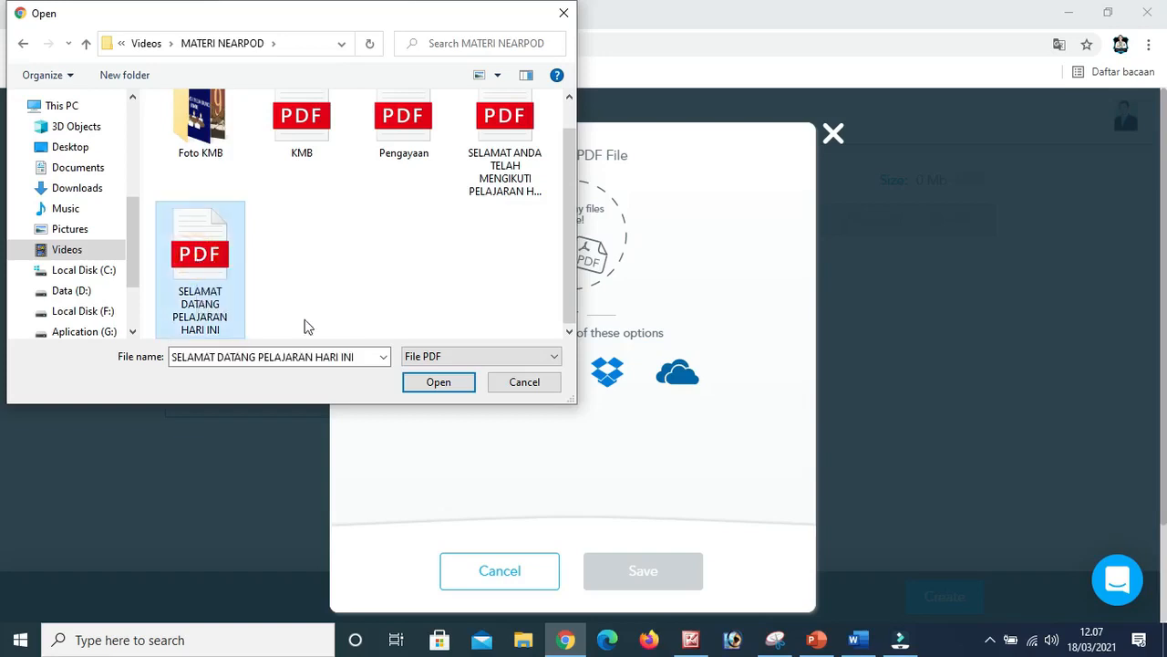
left_click(423, 381)
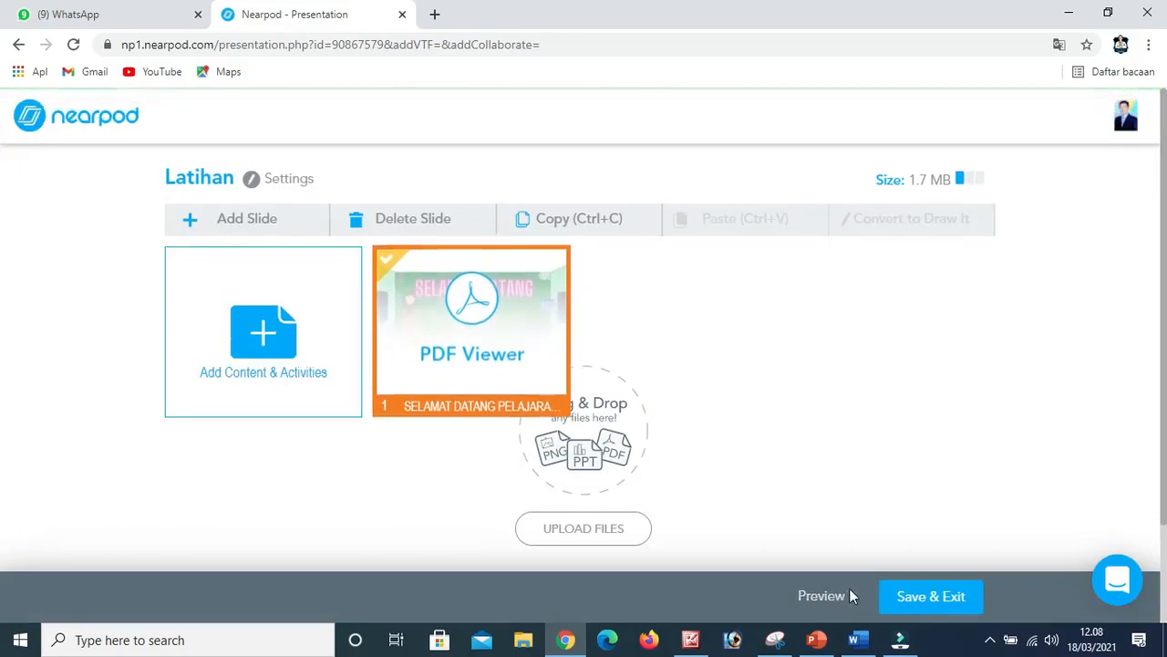
Preview the Latihan lesson as a student, go back to My Lessons and reopen Latihan for editing.
left_click(821, 598)
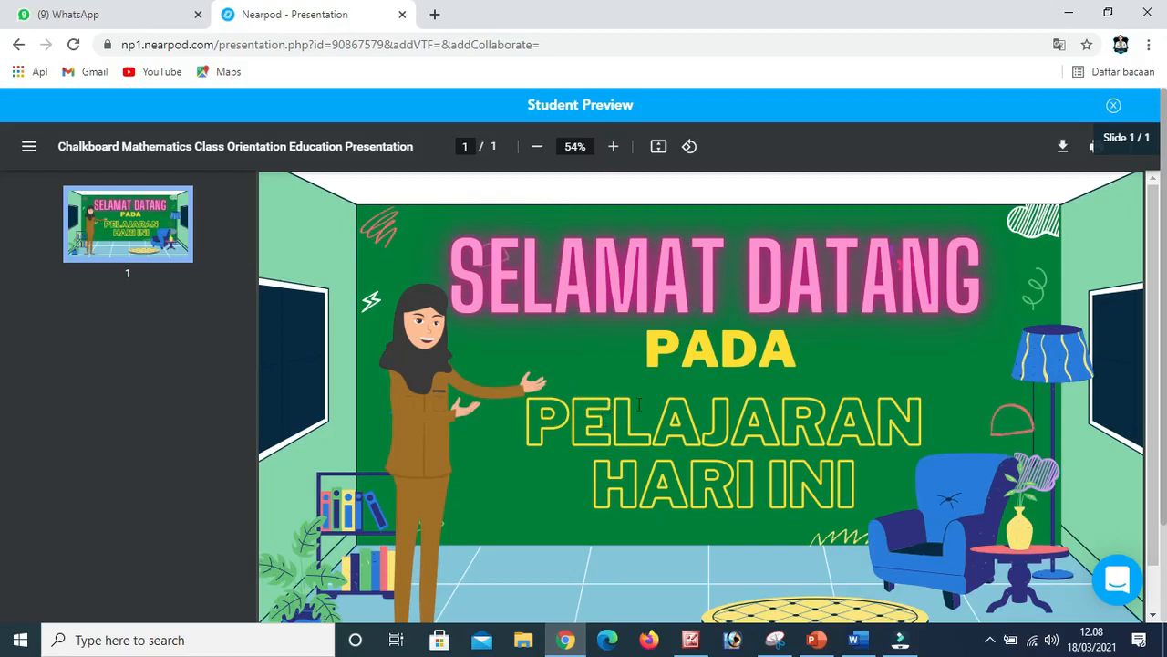
left_click(18, 50)
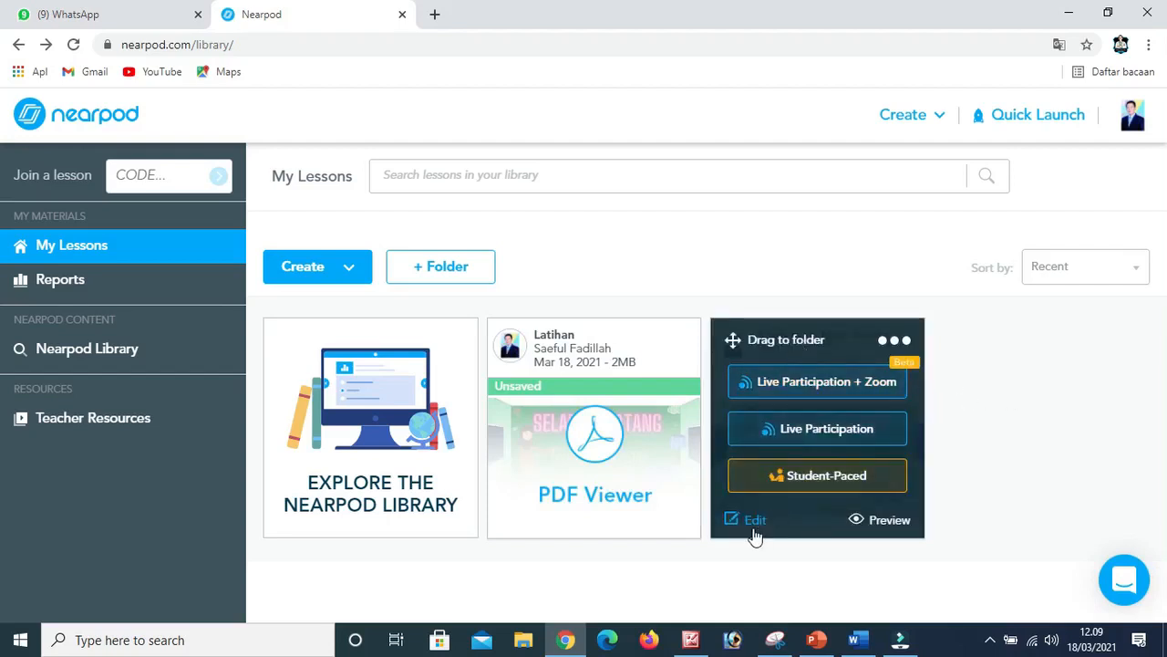
left_click(756, 534)
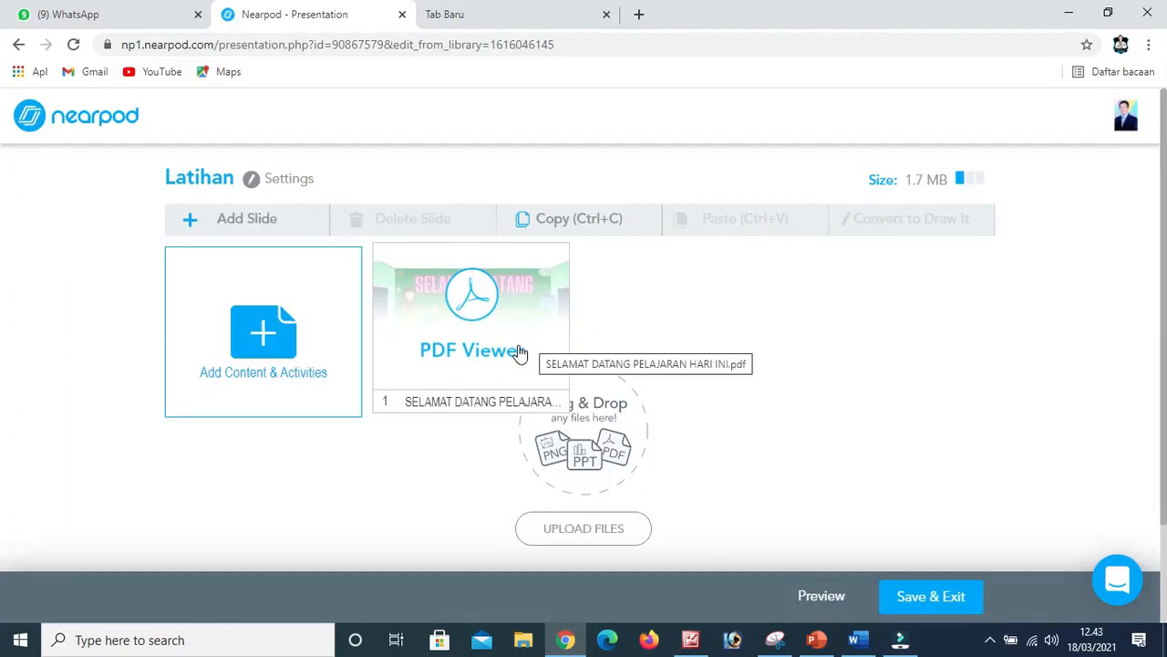
Add a video to the lesson by uploading the local file 4. OK Konferensi Meja Bundar (KMB).
left_click(297, 338)
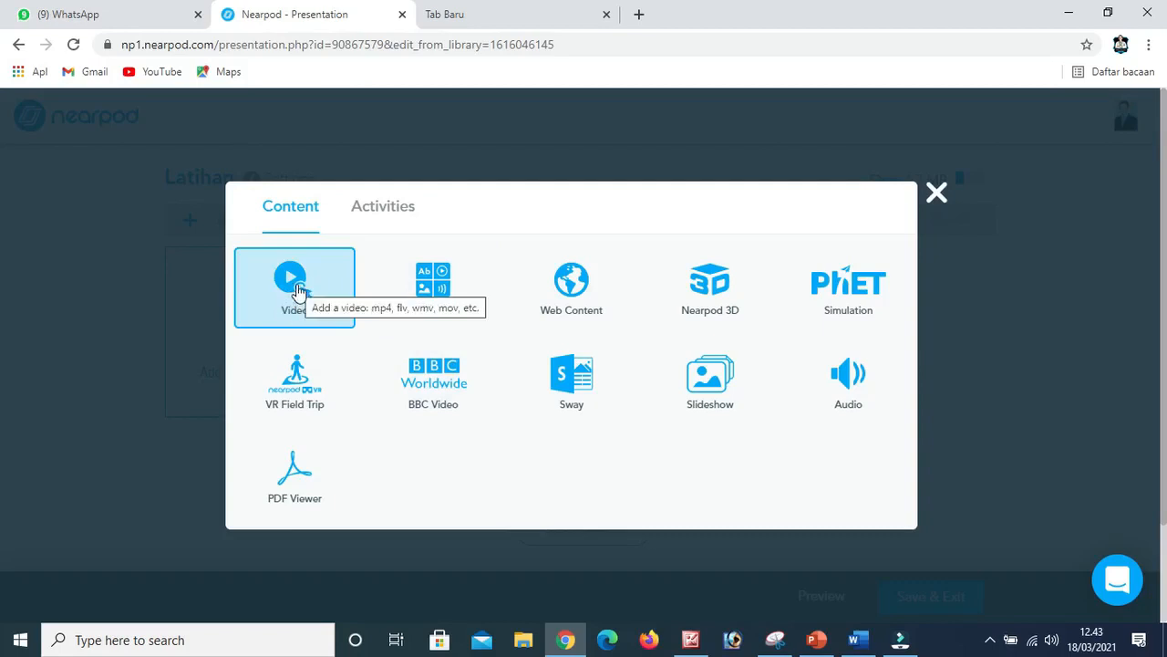
left_click(292, 287)
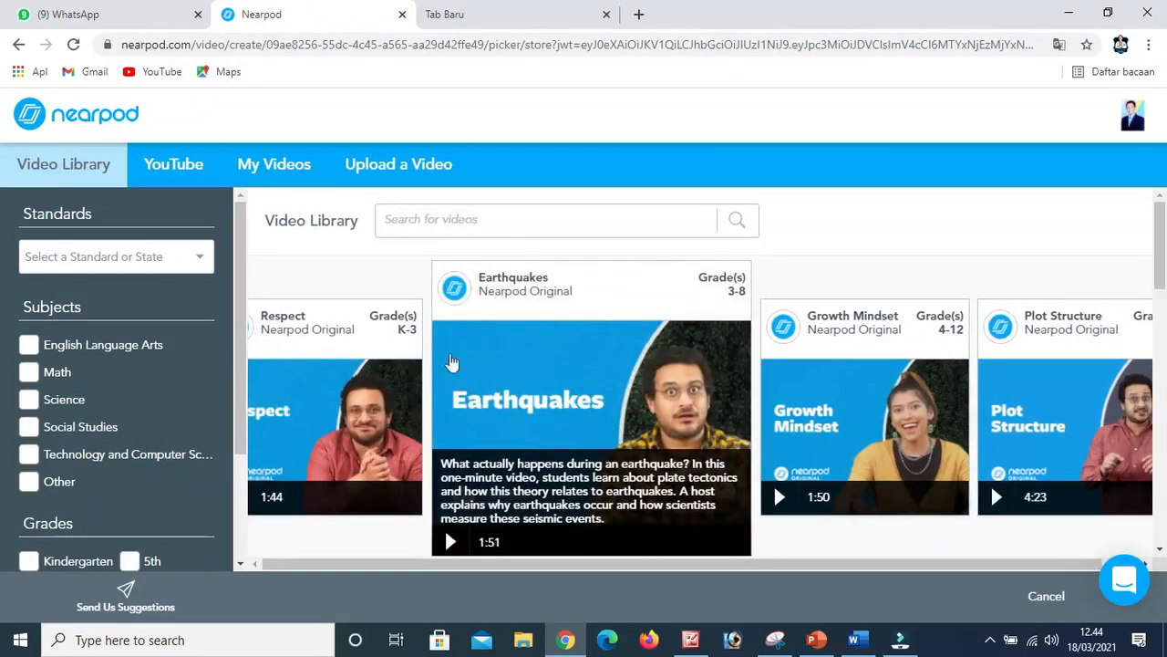
left_click(387, 166)
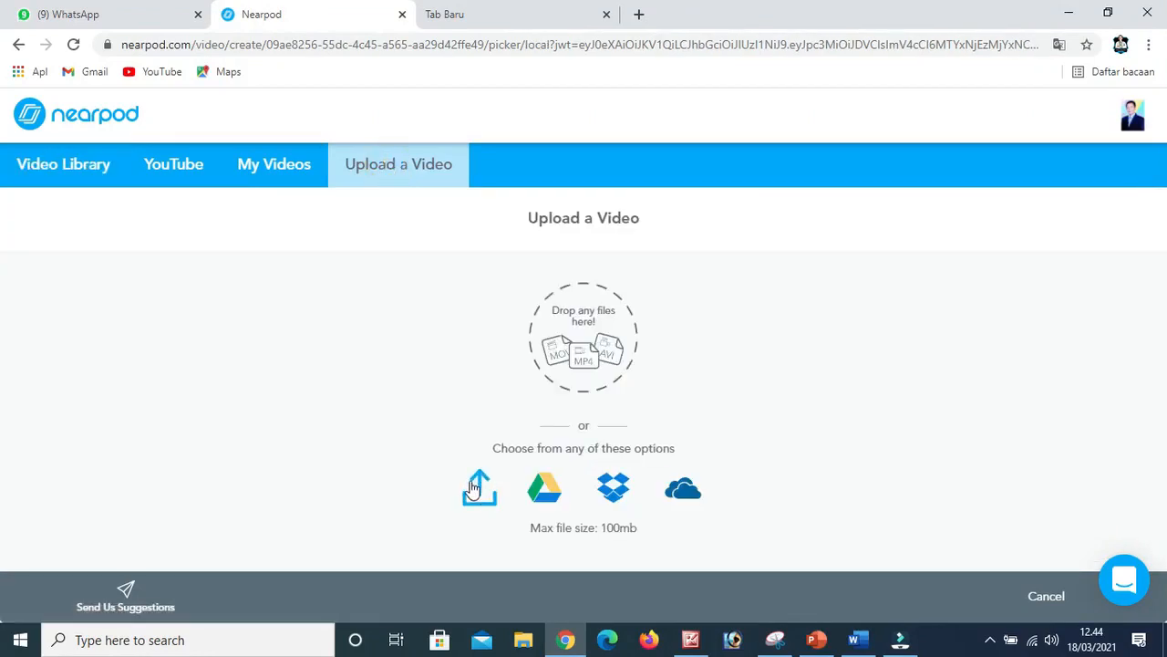
left_click(479, 489)
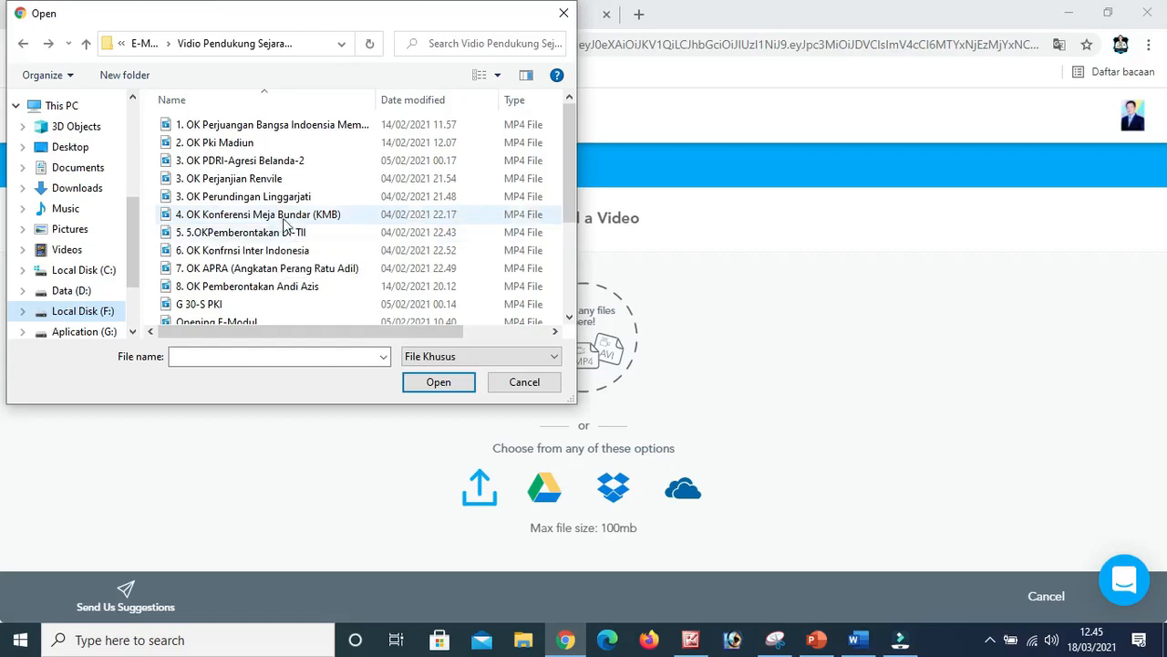
left_click(273, 217)
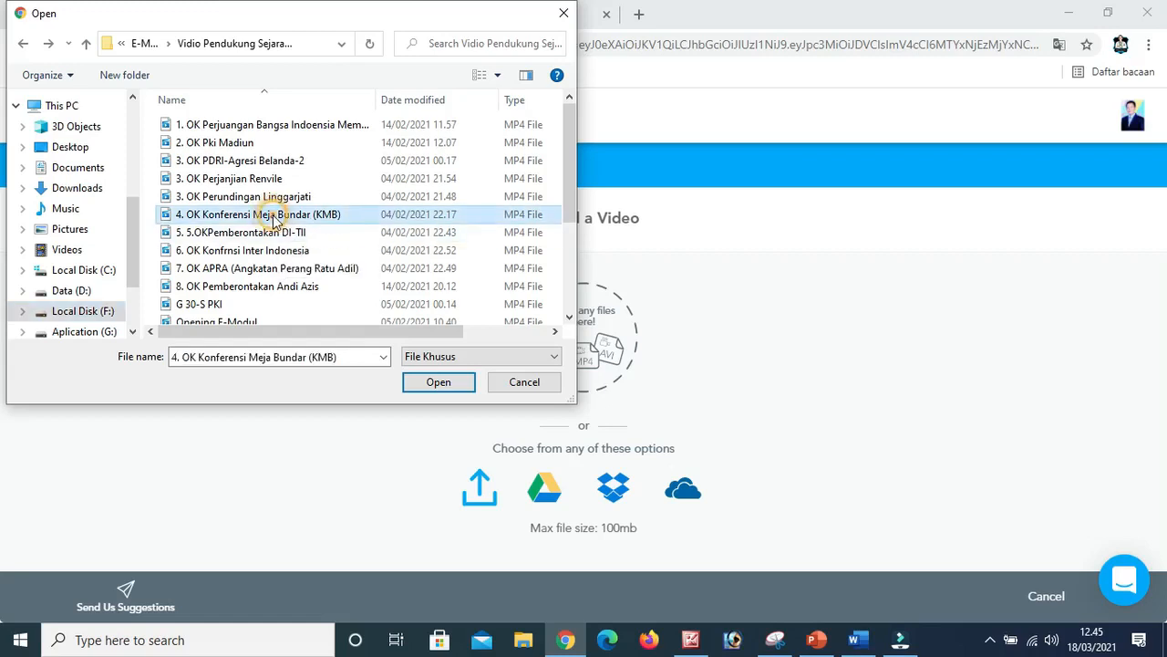
left_click(442, 383)
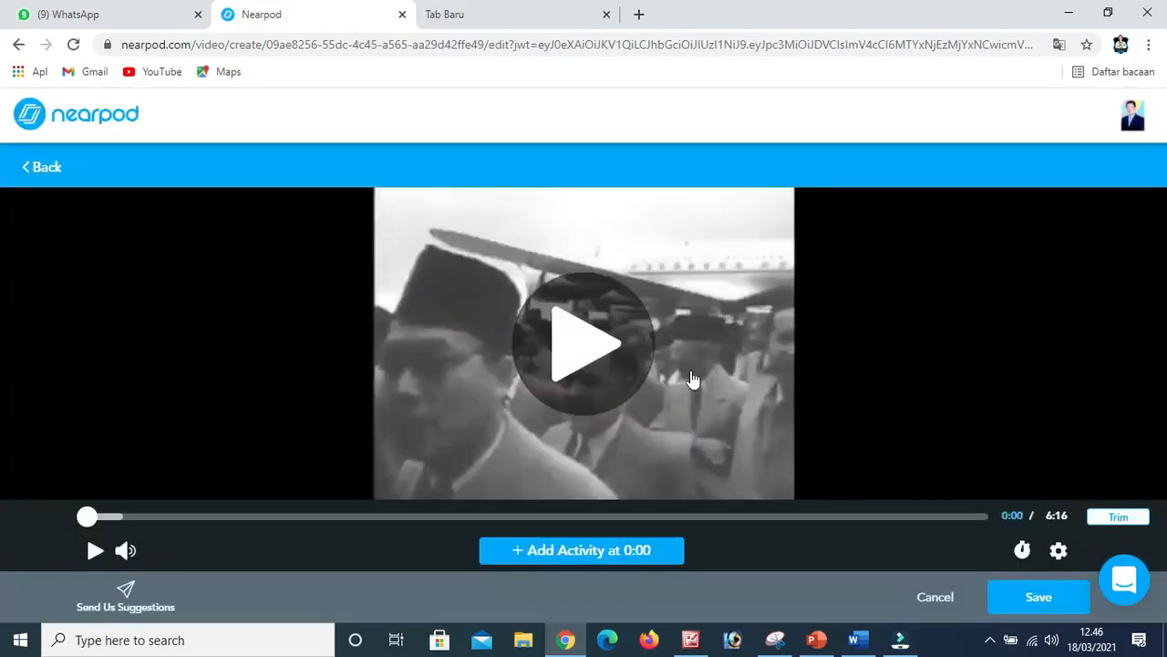
Play the uploaded video, skip ahead to check a few passages, pause it and save it to the lesson.
left_click(568, 347)
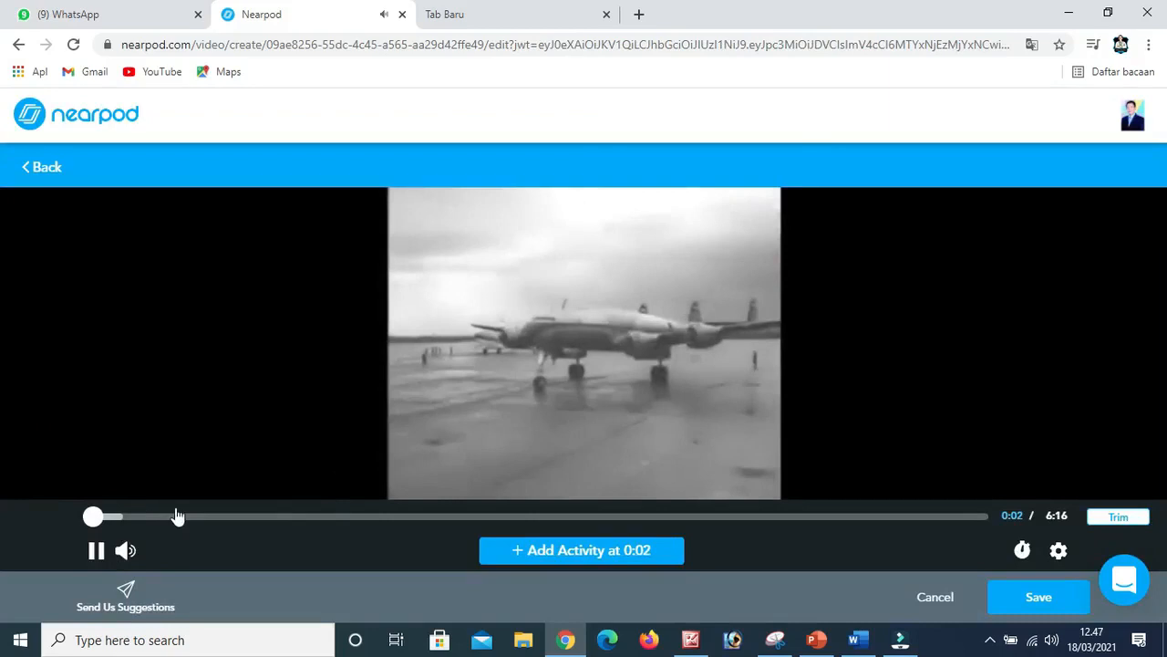
left_click(180, 517)
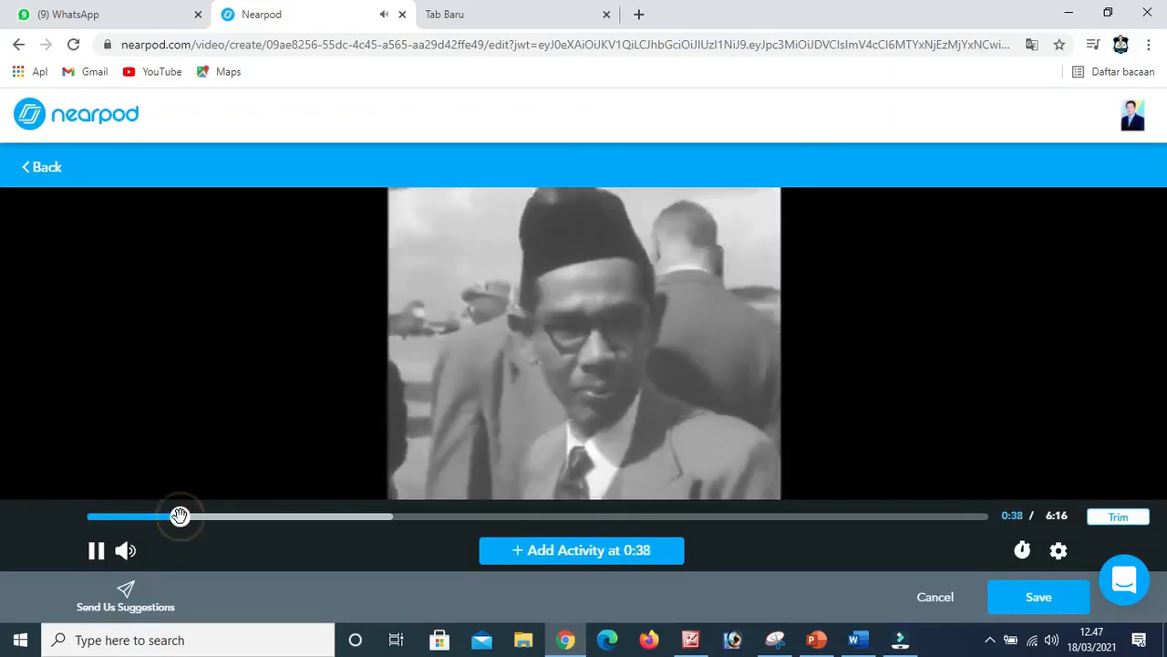
left_click(594, 519)
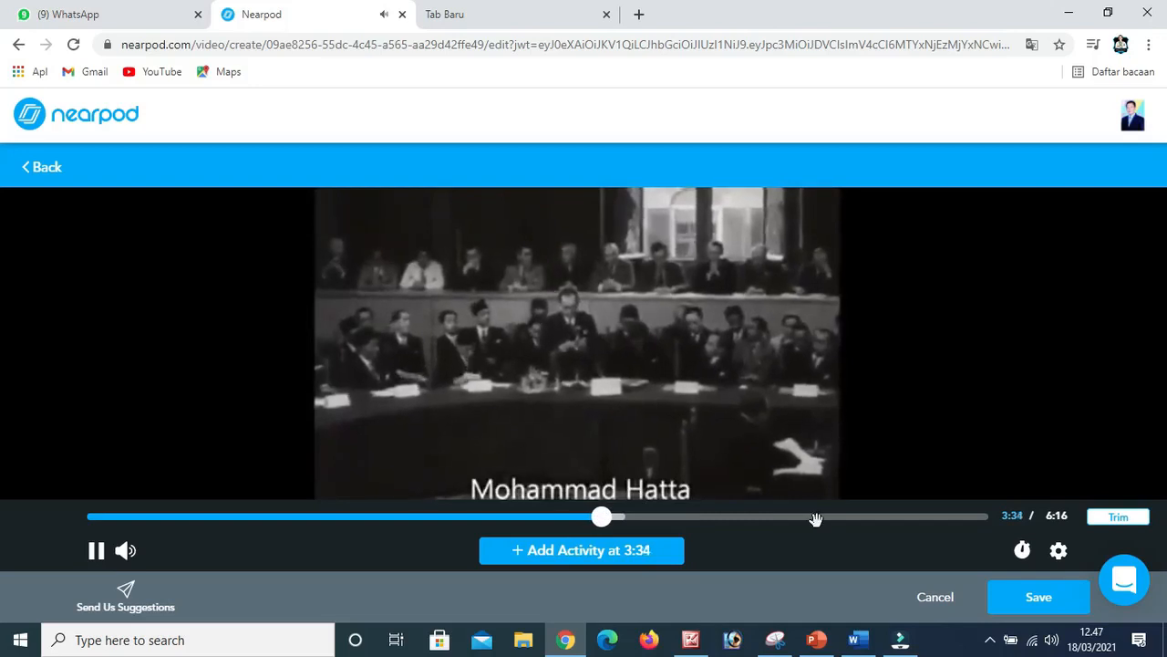
left_click(95, 551)
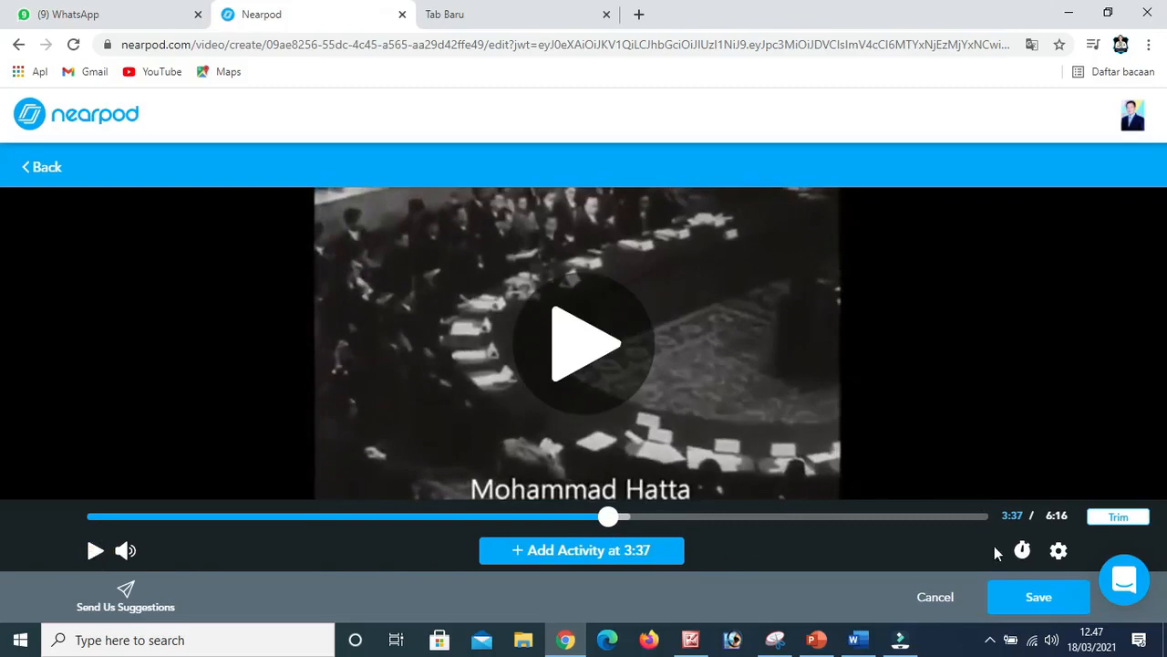
left_click(1034, 598)
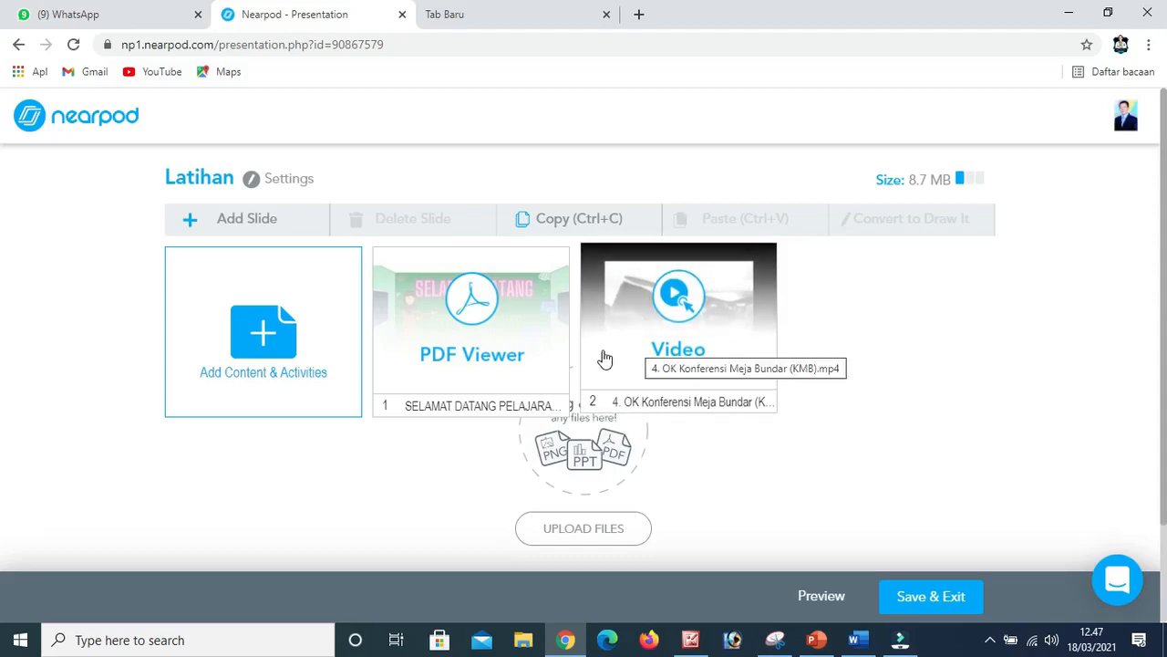
Add a Collaborate Board activity to the lesson and enter KMB as its topic.
left_click(283, 335)
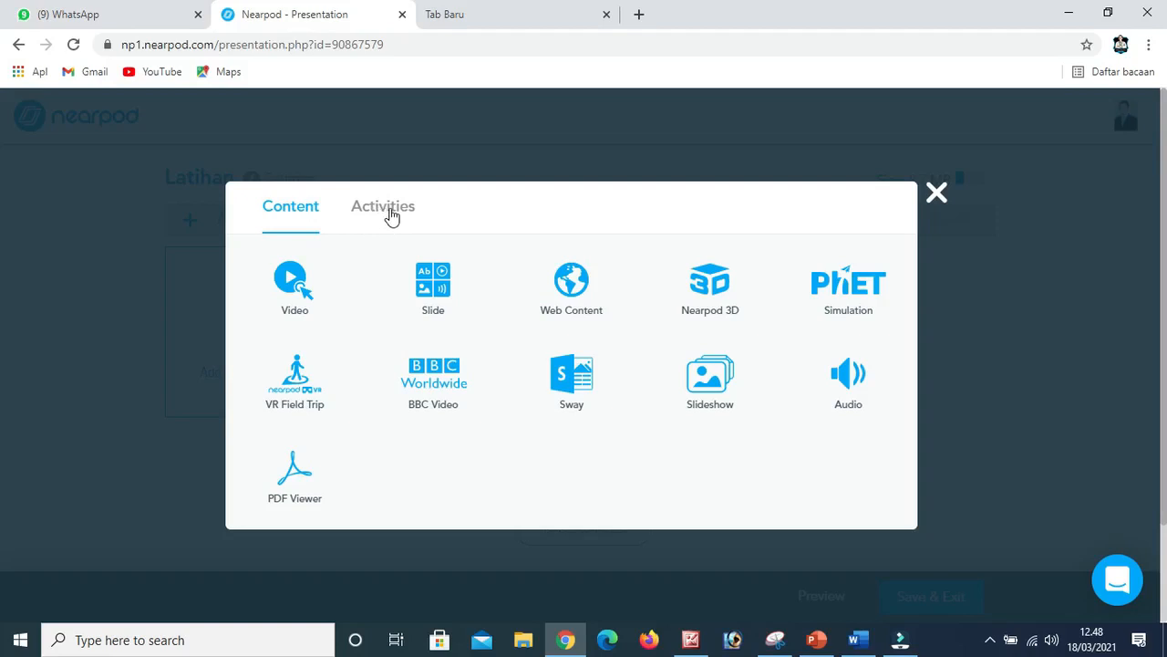
left_click(391, 215)
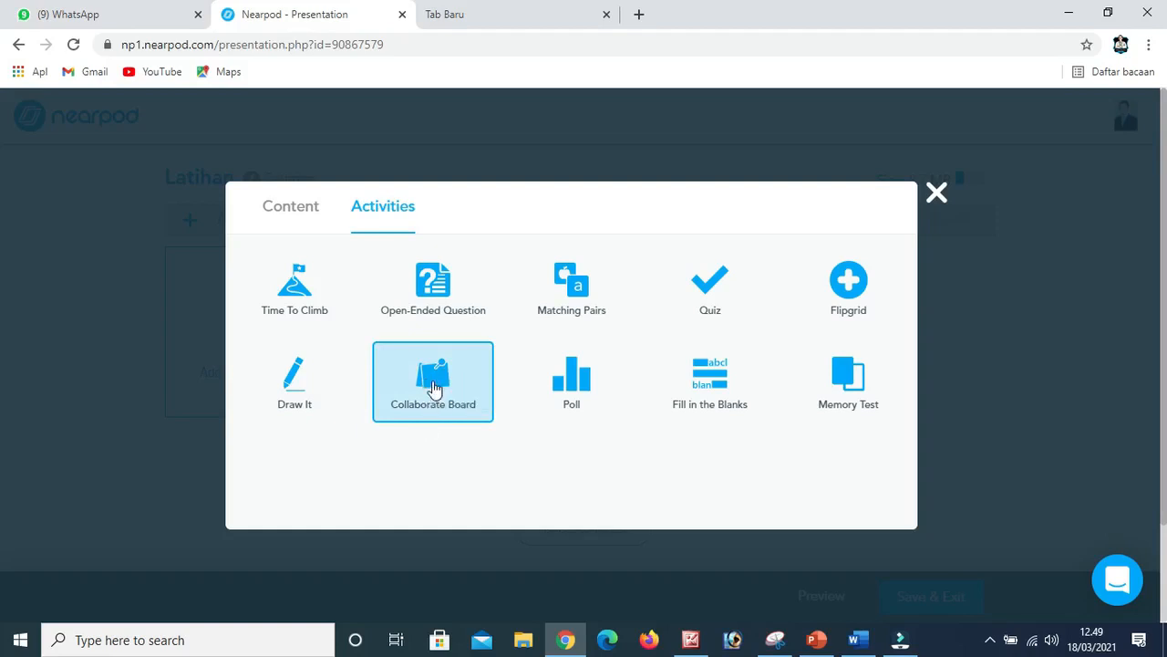
left_click(434, 388)
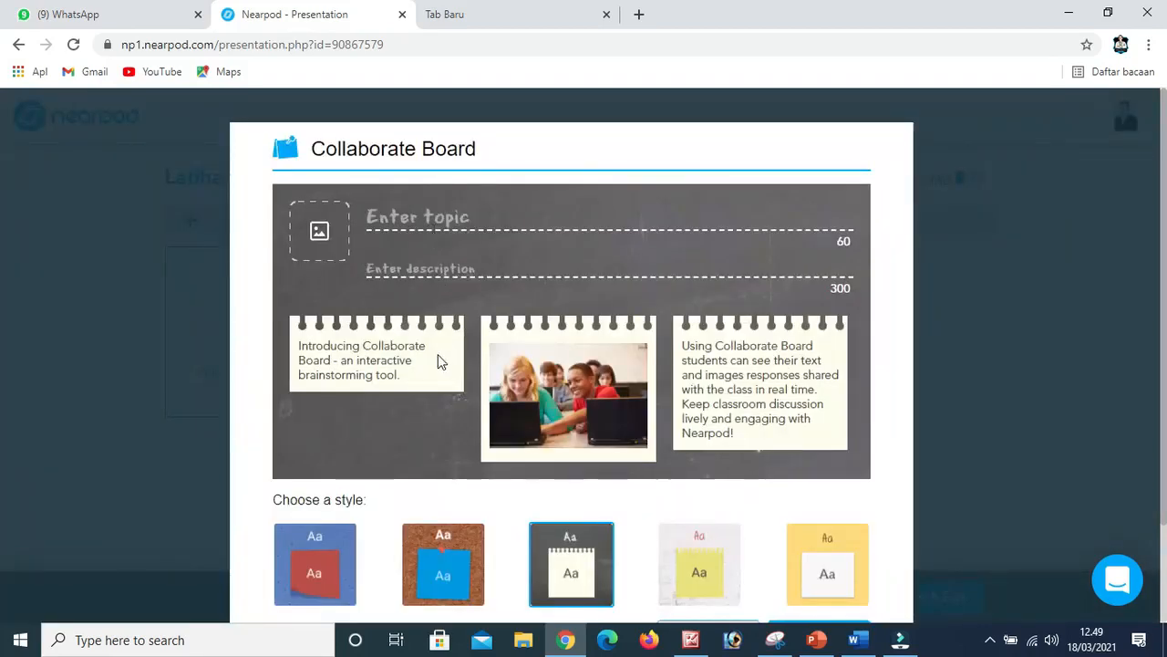
scroll(429, 407, "down", 1)
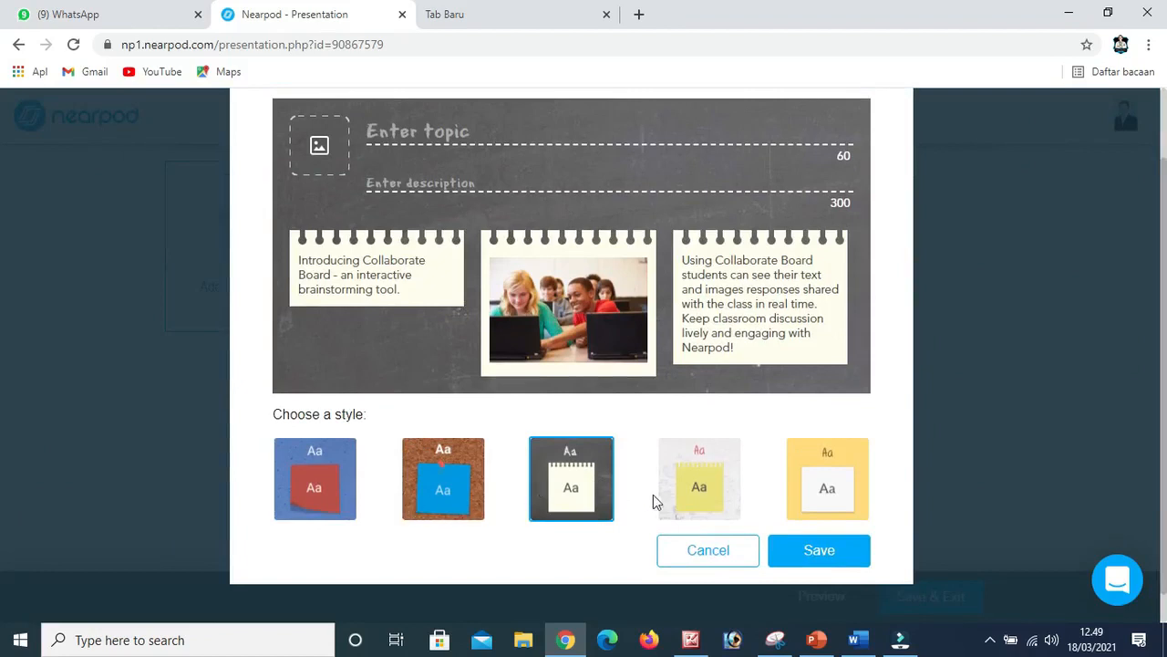
scroll(470, 392, "up", 1)
left_click(451, 216)
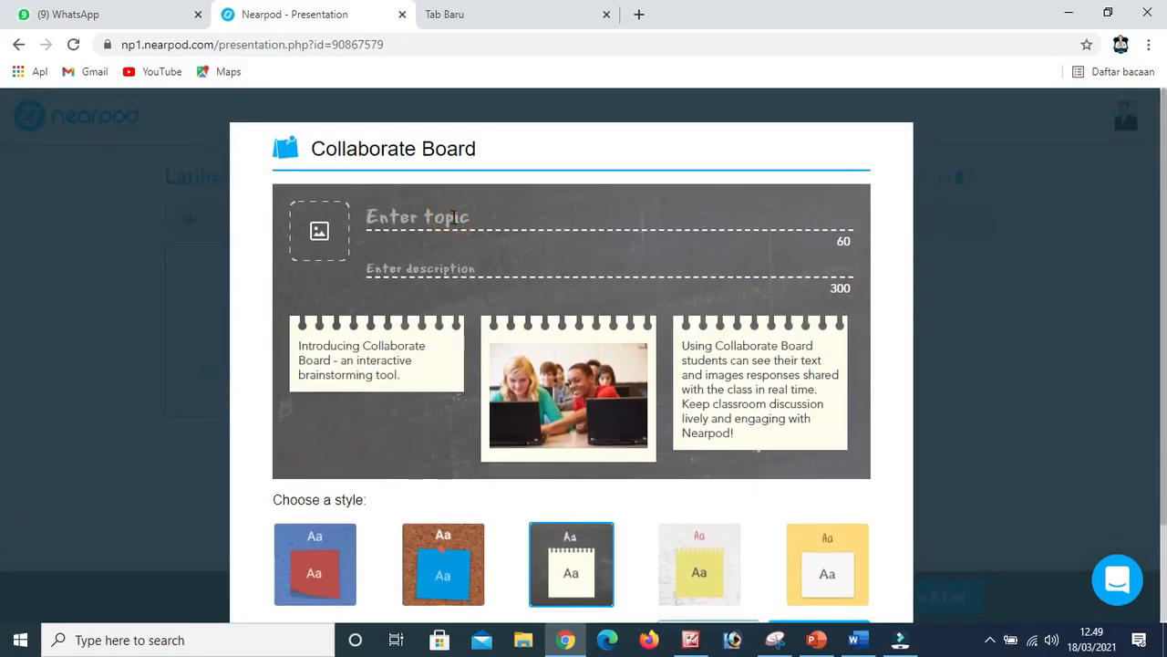
type("KMB")
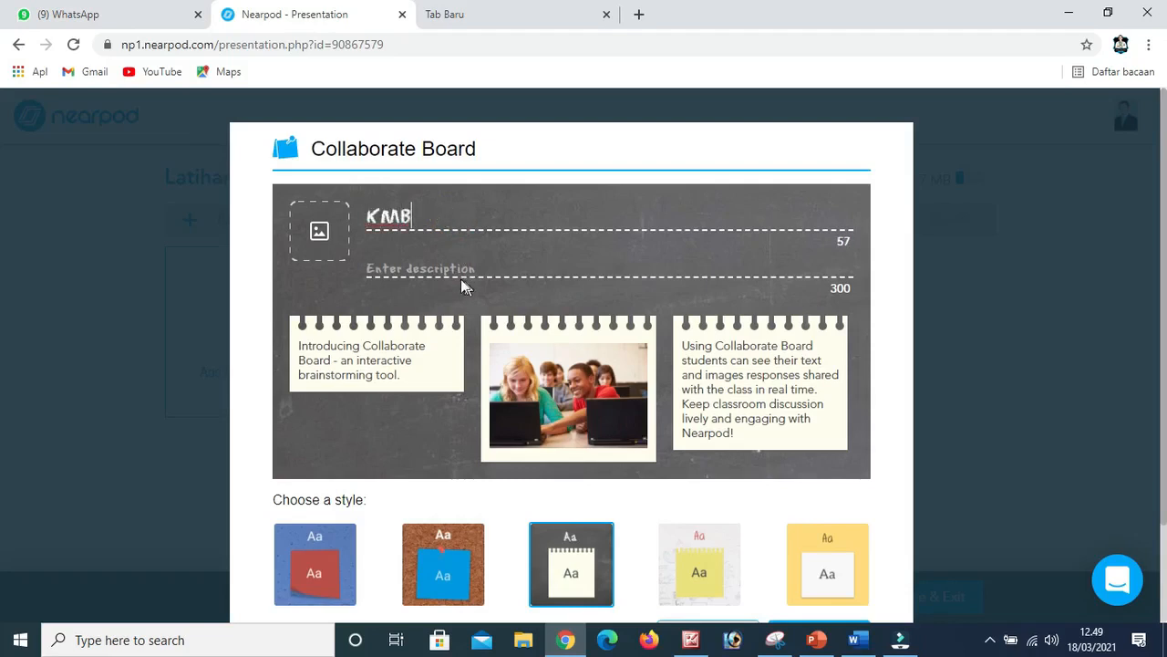
Set the board's description to "Apa pendapat kalian dari tayangan tadi tentang Konferensi Meja Bundar" and save the activity.
left_click(418, 266)
type("Apa pendapat Kalian dari tayangan tadi tentang Konferensi Meja Bundar")
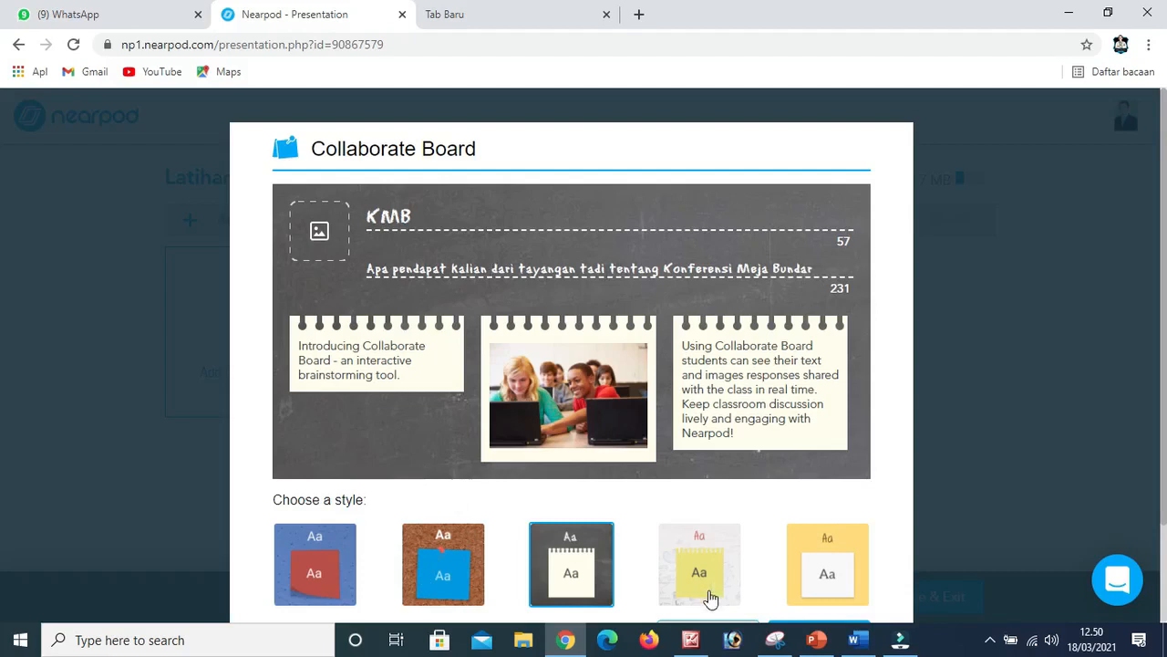
scroll(751, 539, "down", 1)
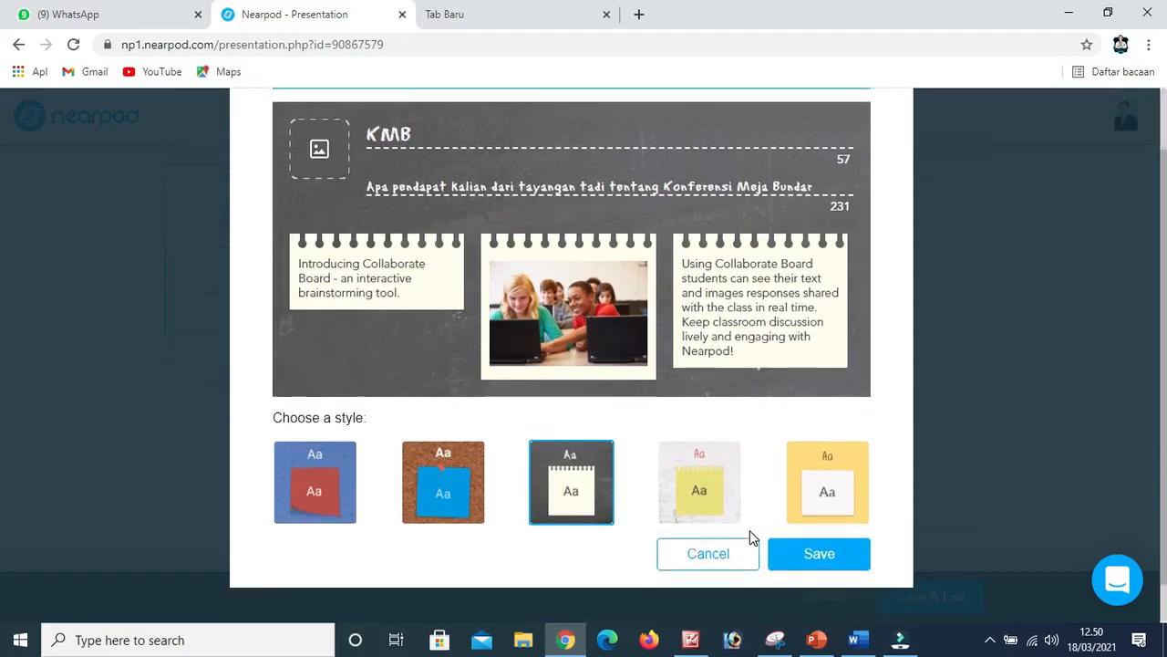
scroll(751, 539, "down", 1)
left_click(815, 517)
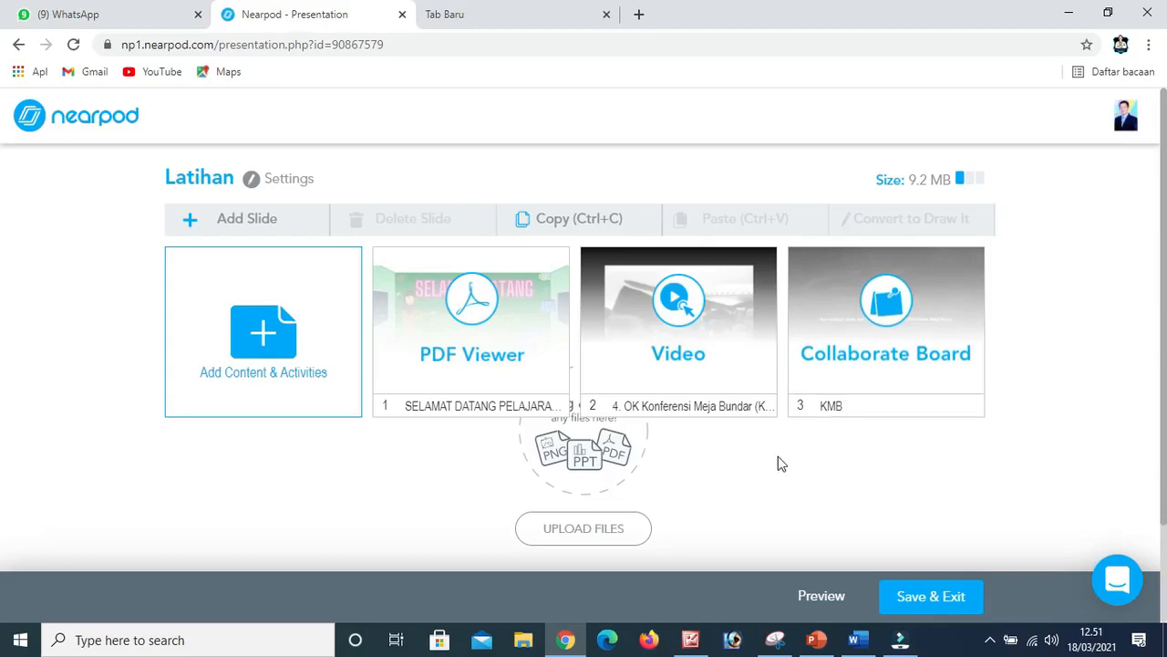
Add a PDF Viewer item to the lesson by uploading the local file KMB from the MATERI NEARPOD folder in Videos.
left_click(249, 346)
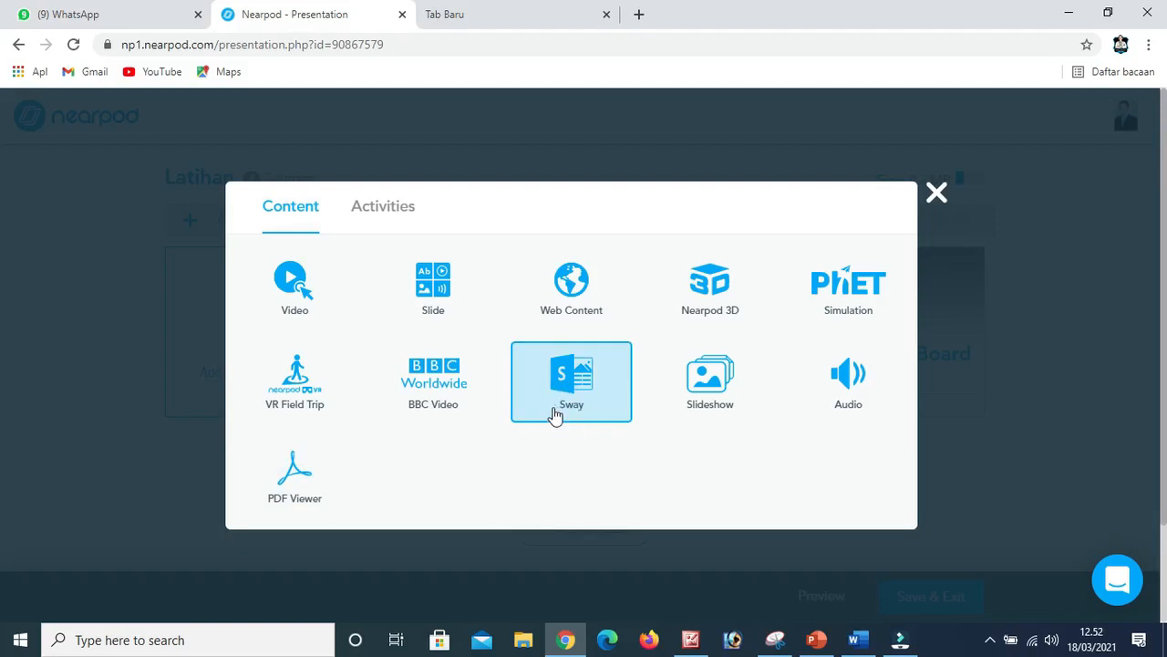
left_click(306, 471)
left_click(471, 374)
left_click(71, 249)
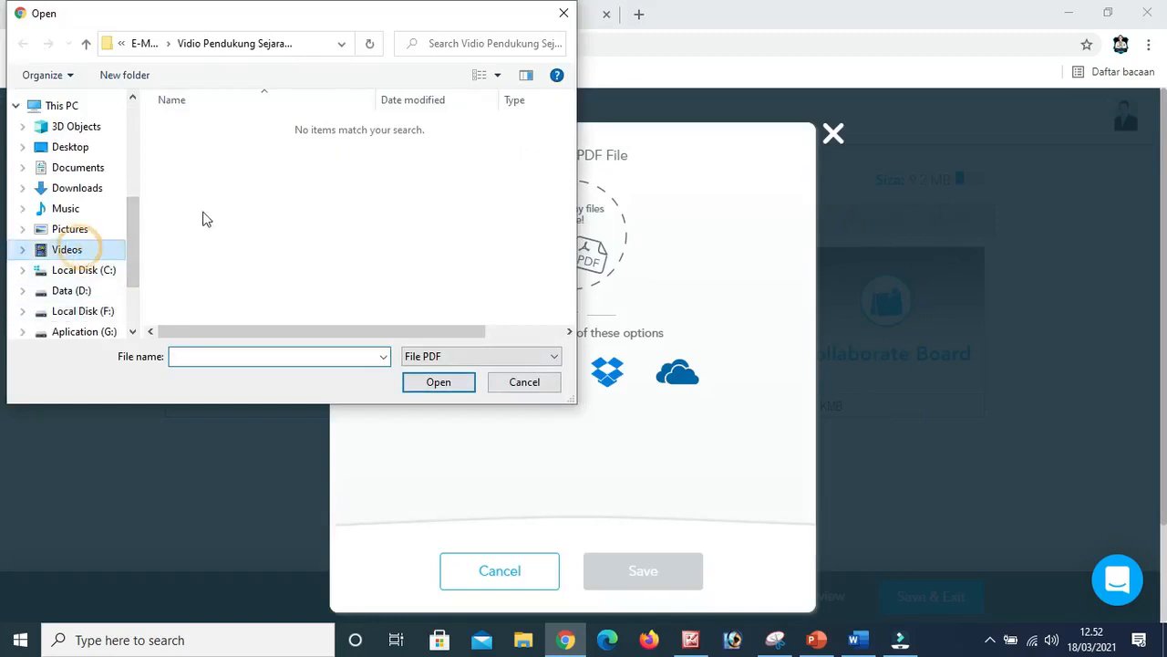
double_click(316, 163)
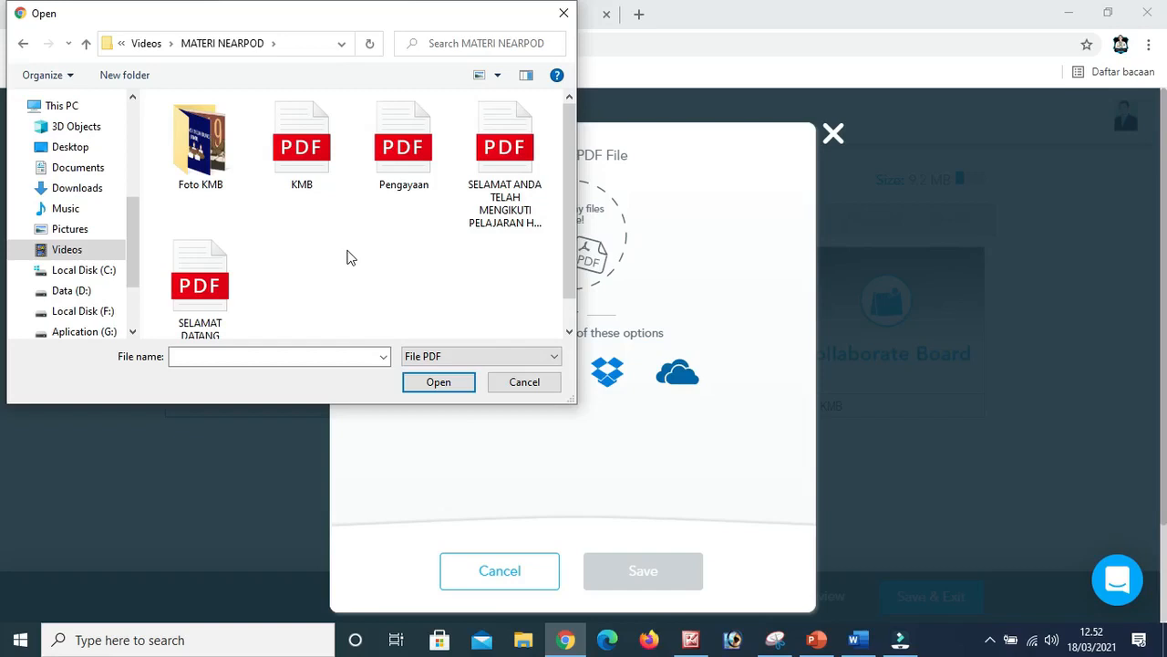
left_click(301, 154)
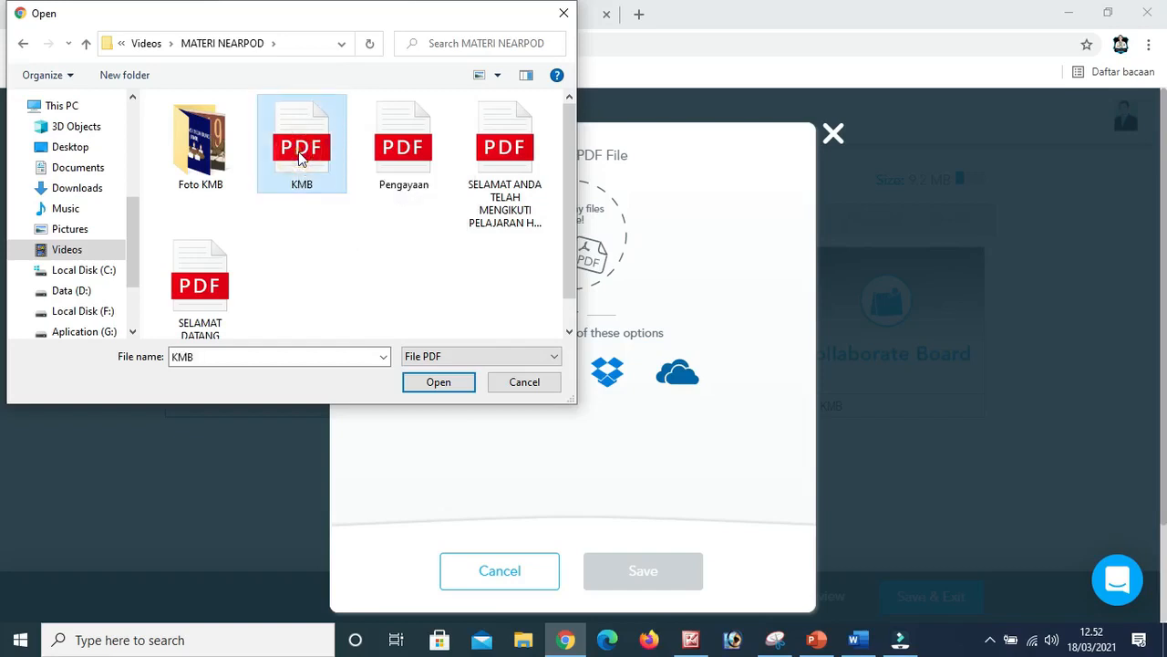
left_click(437, 383)
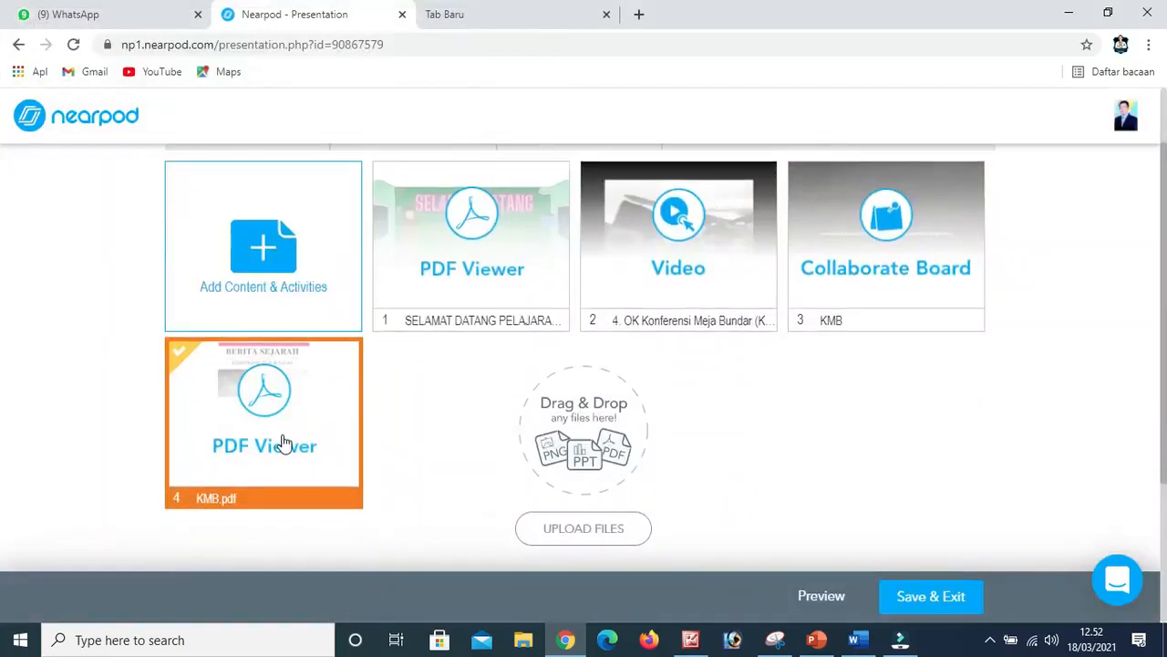
Preview the KMB PDF slide as a student, look through both pages of the document and return to the lesson editor.
left_click(826, 598)
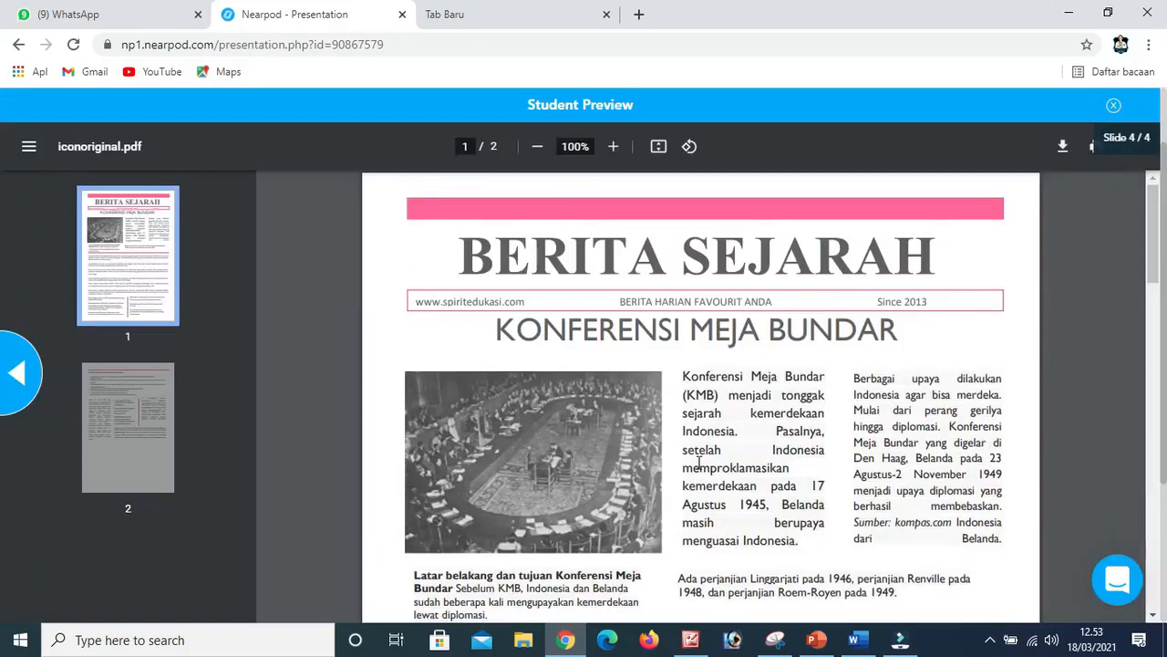
scroll(674, 449, "down", 1)
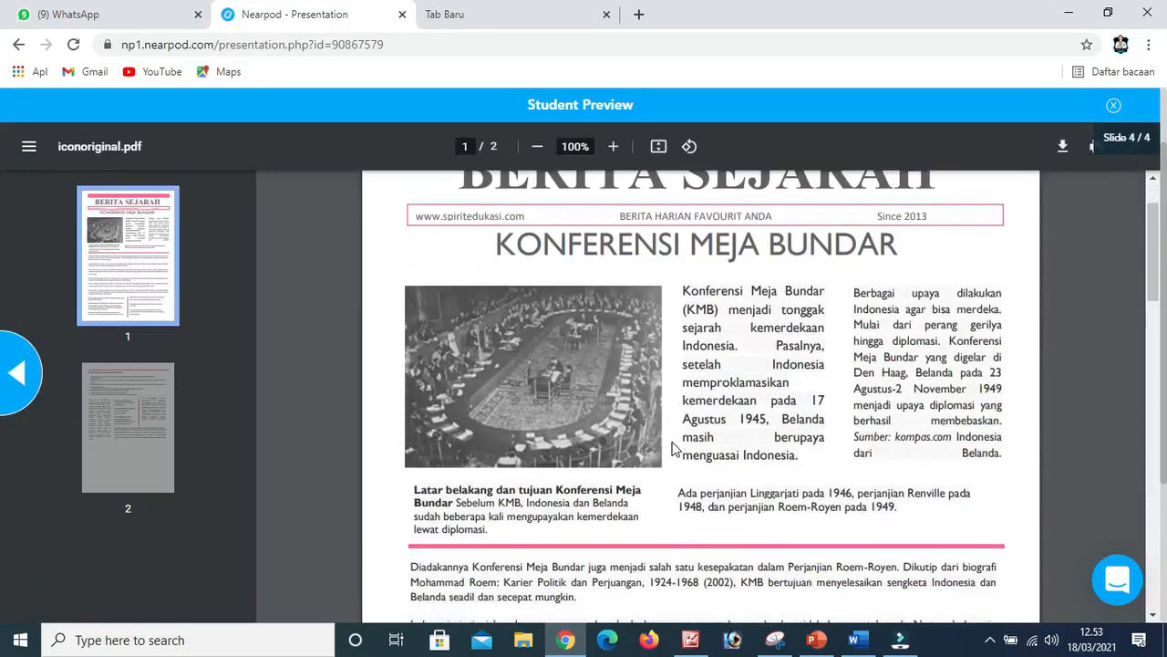
scroll(675, 449, "up", 1)
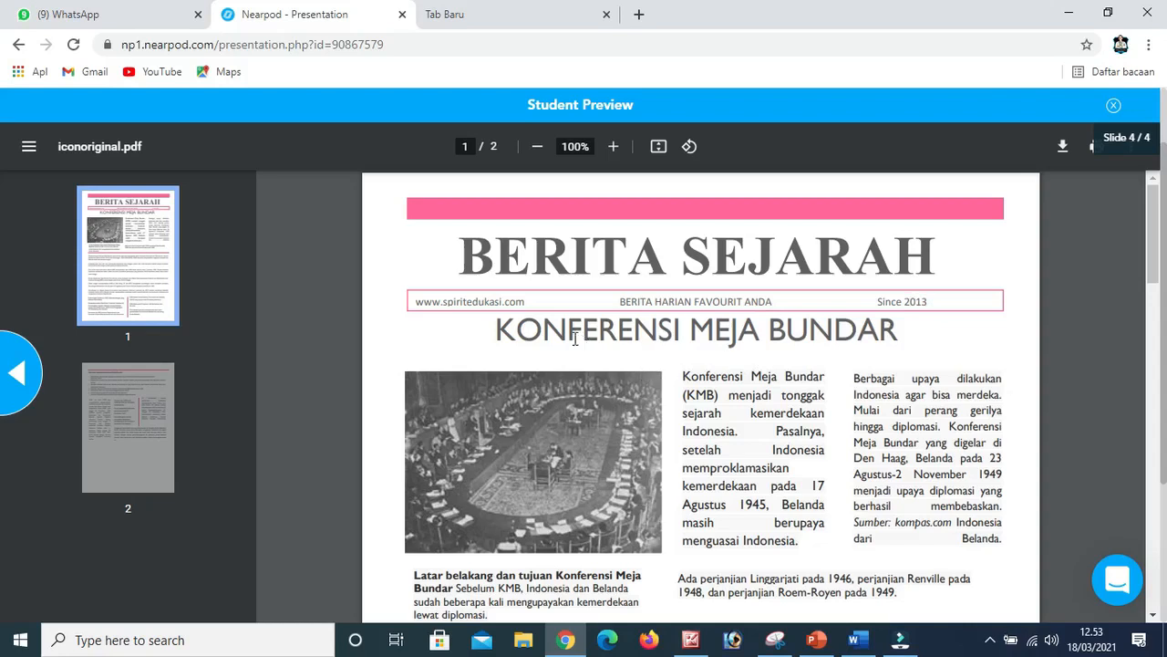
scroll(726, 409, "down", 3)
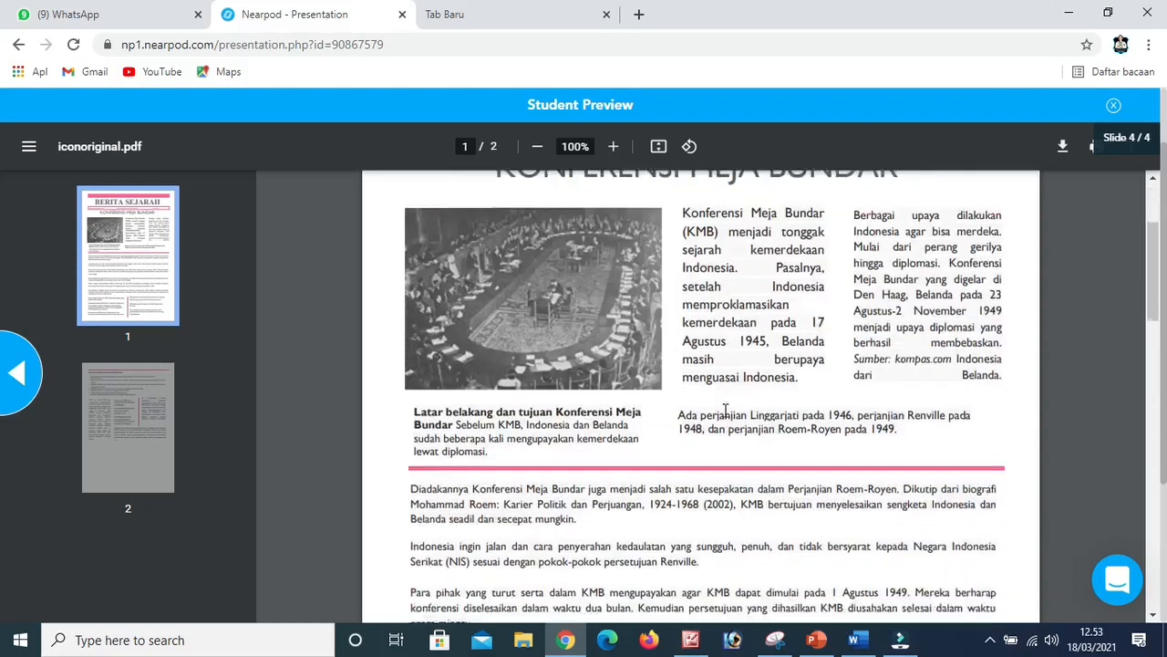
scroll(636, 285, "up", 1)
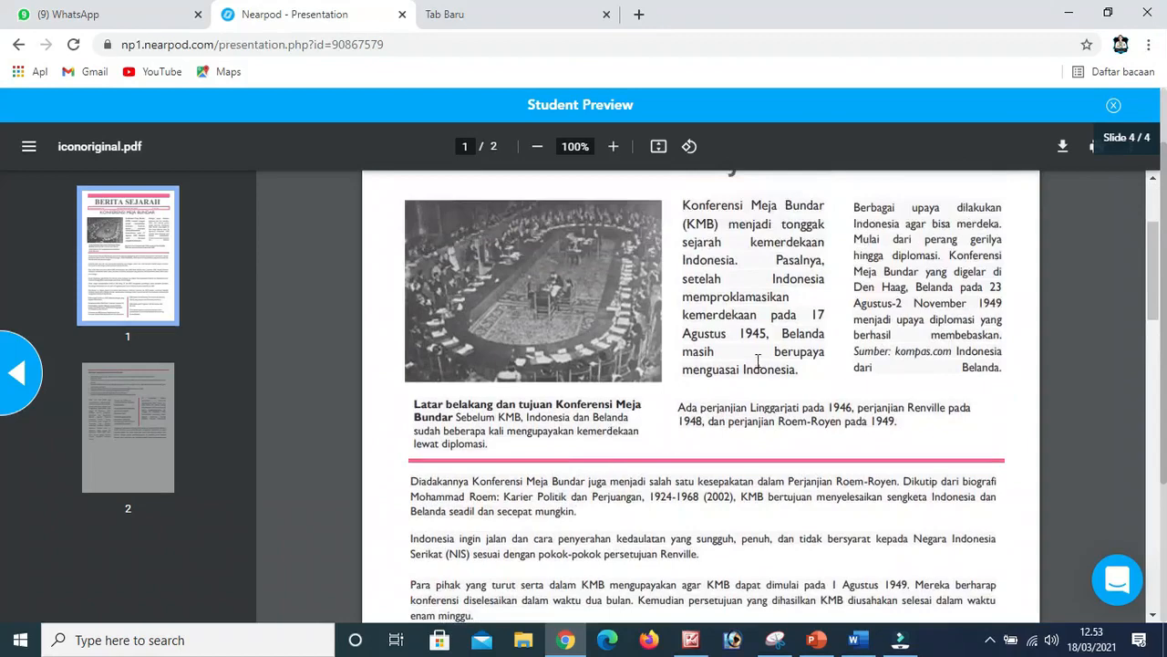
scroll(825, 408, "down", 6)
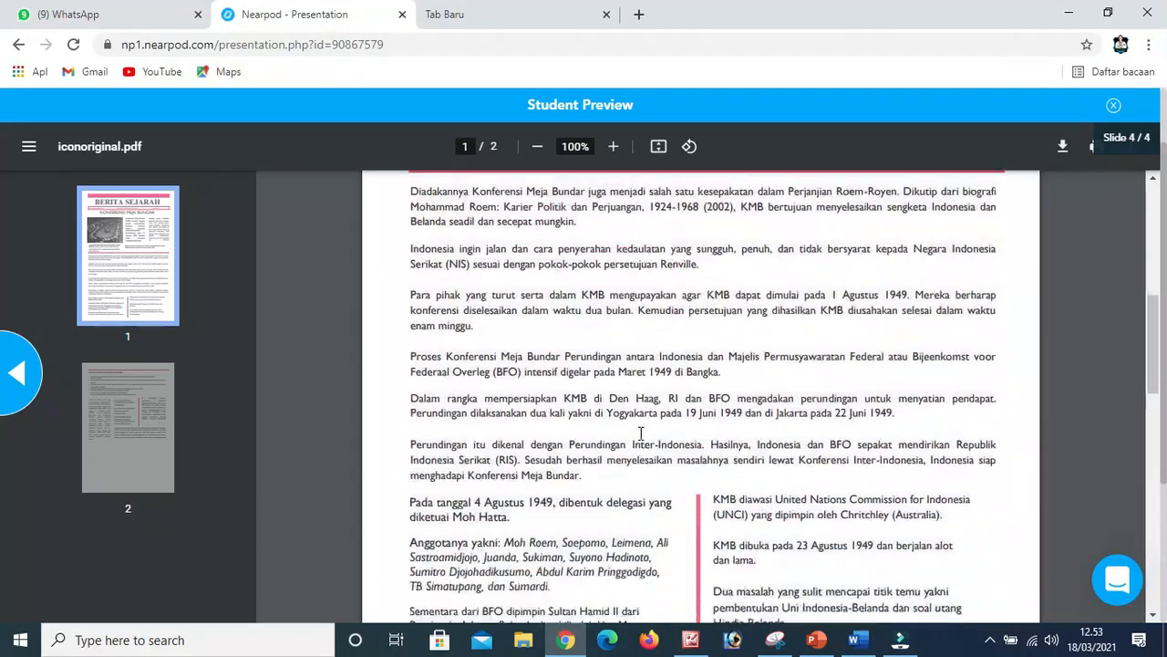
scroll(641, 433, "down", 2)
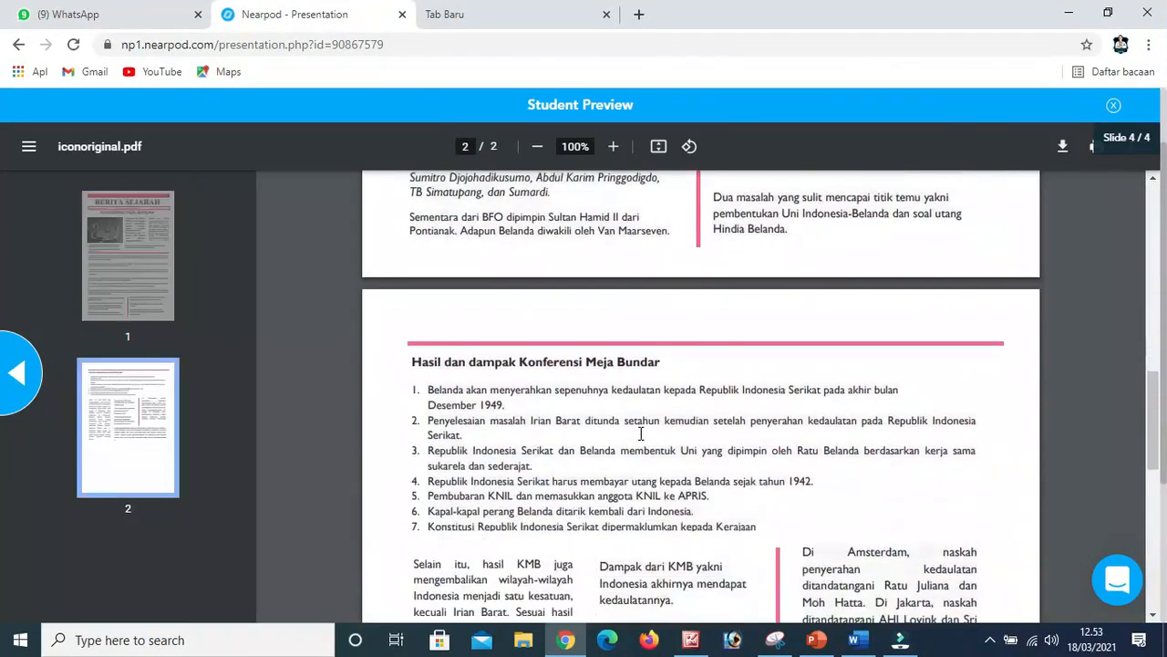
scroll(641, 433, "down", 3)
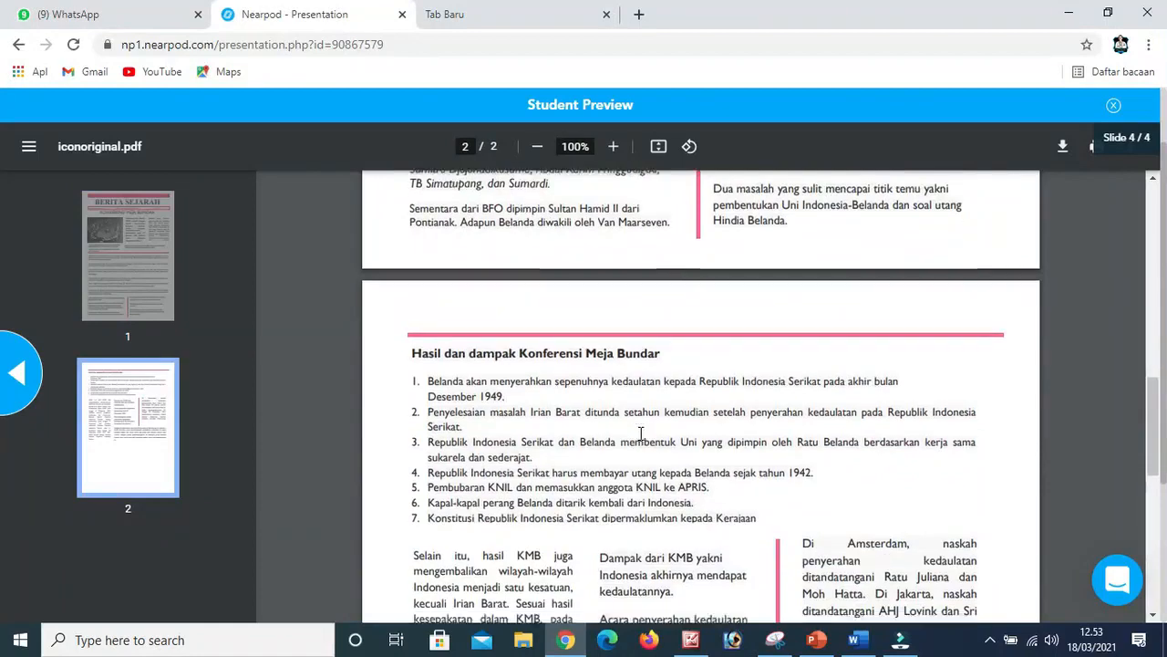
scroll(641, 433, "down", 2)
scroll(641, 433, "up", 3)
scroll(641, 433, "up", 11)
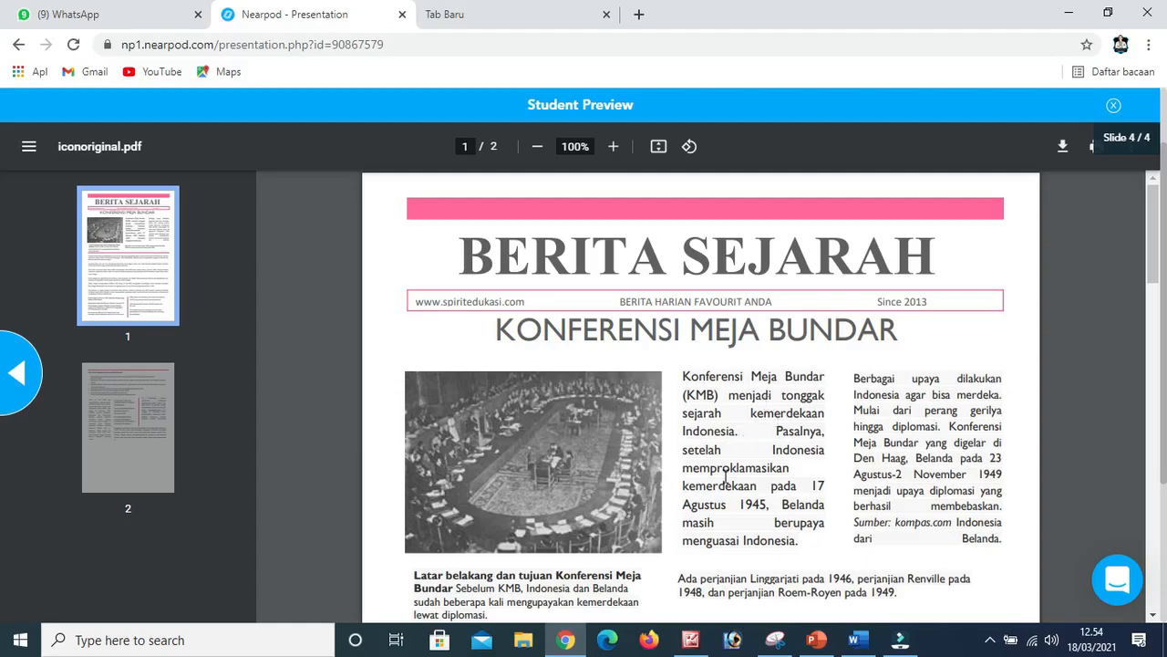
scroll(726, 476, "down", 5)
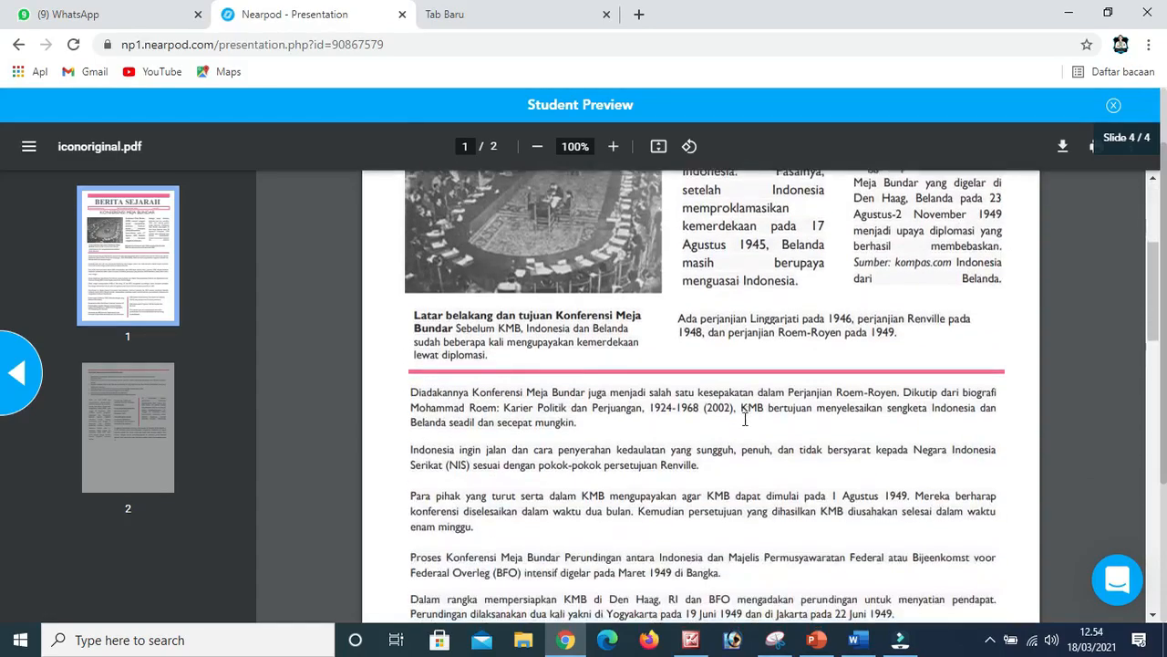
scroll(744, 419, "down", 2)
scroll(742, 417, "up", 7)
scroll(525, 403, "down", 2)
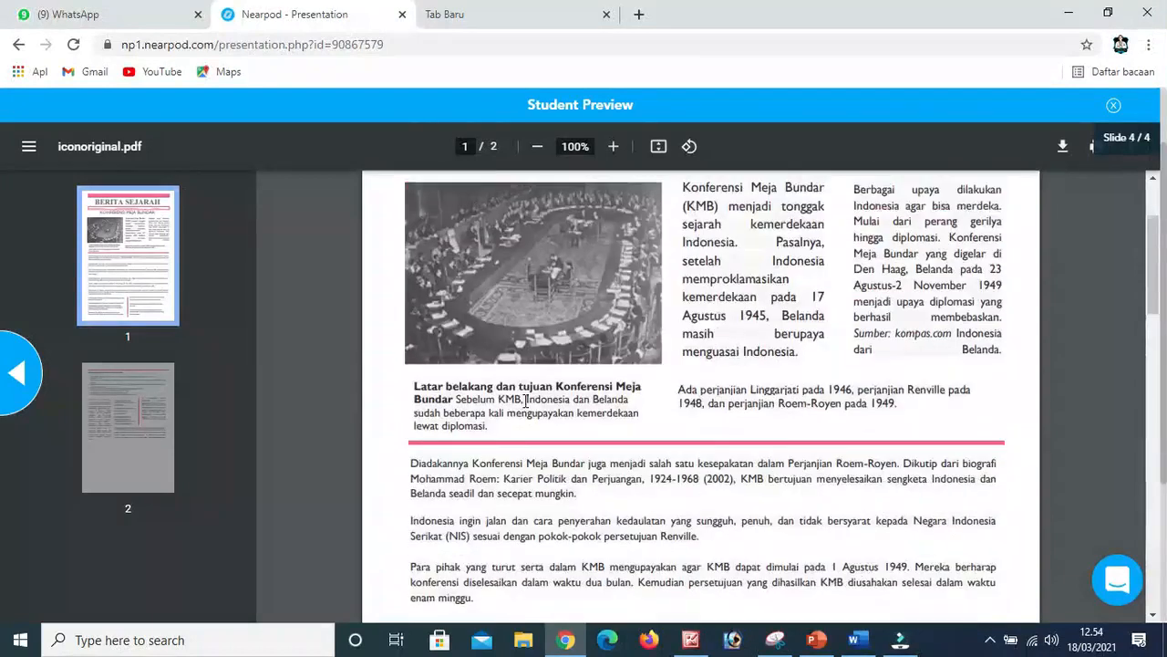
scroll(524, 401, "up", 2)
left_click(19, 43)
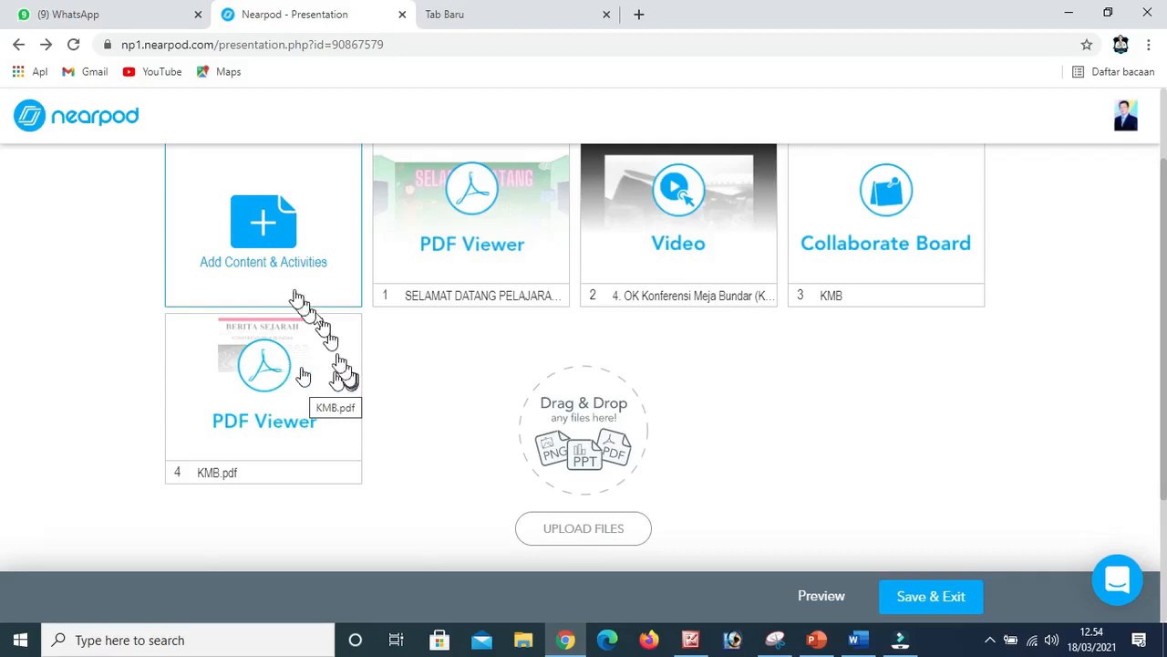
Add a Quiz activity to the lesson and title it Evaluasi 1.
left_click(266, 237)
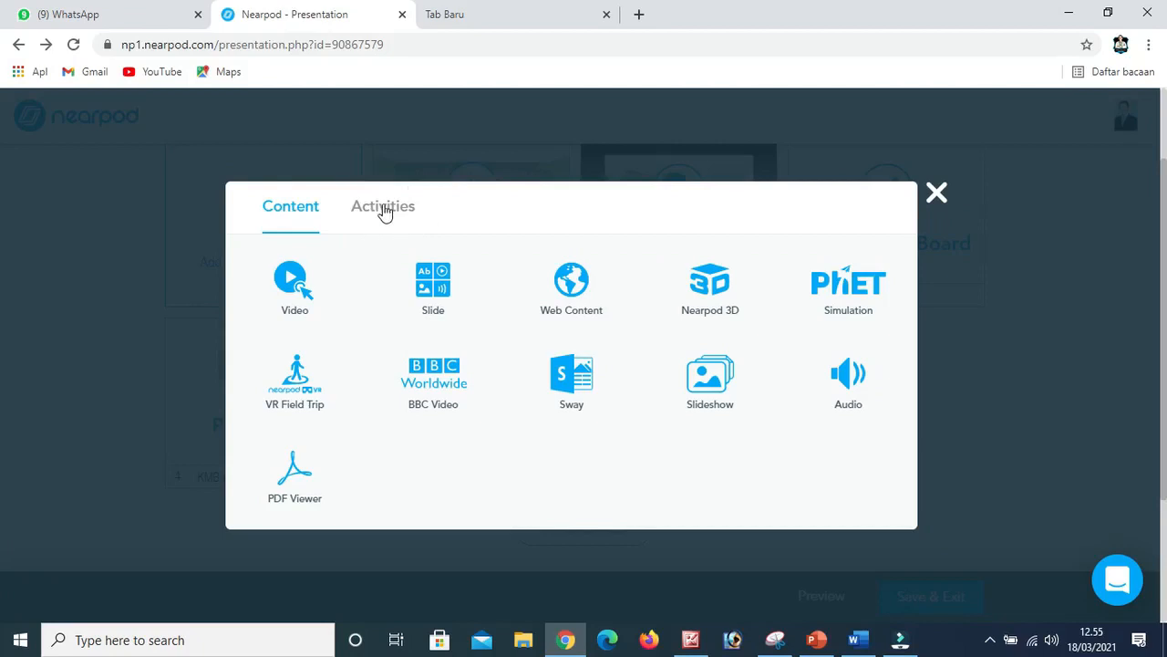
left_click(382, 209)
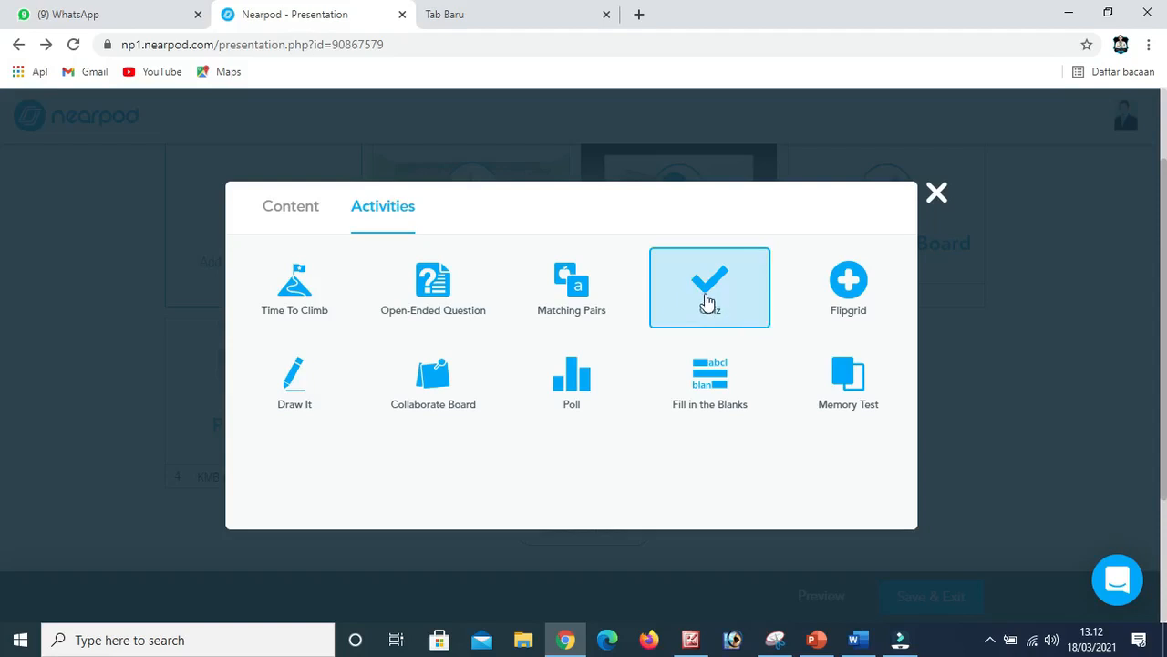
left_click(707, 301)
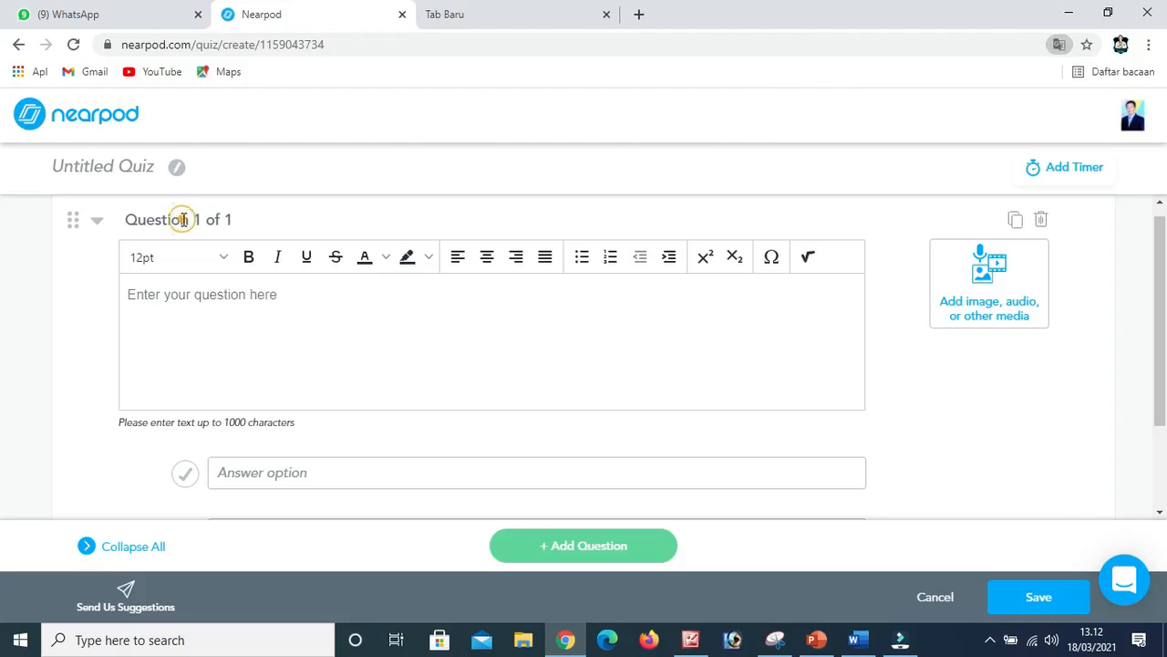
left_click(127, 161)
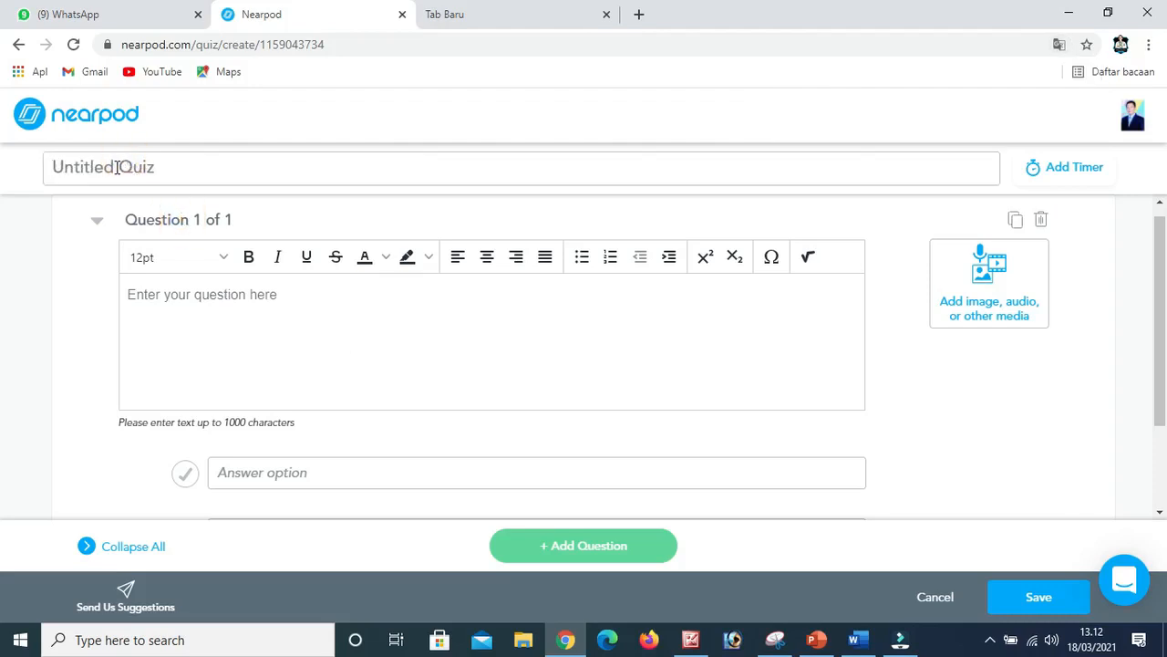
type("Evaluasi 1")
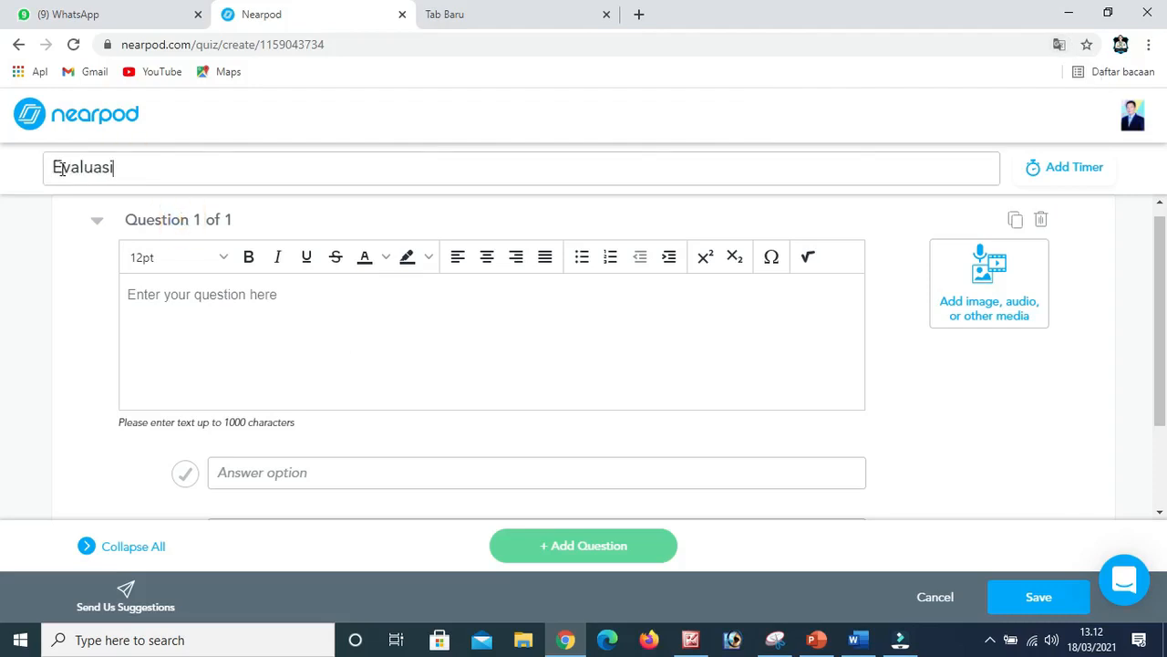
Paste "Peristiwa Konferensi Meja Bundar dimulai sejak tanggal..." as the text of the first quiz question.
left_click(179, 295)
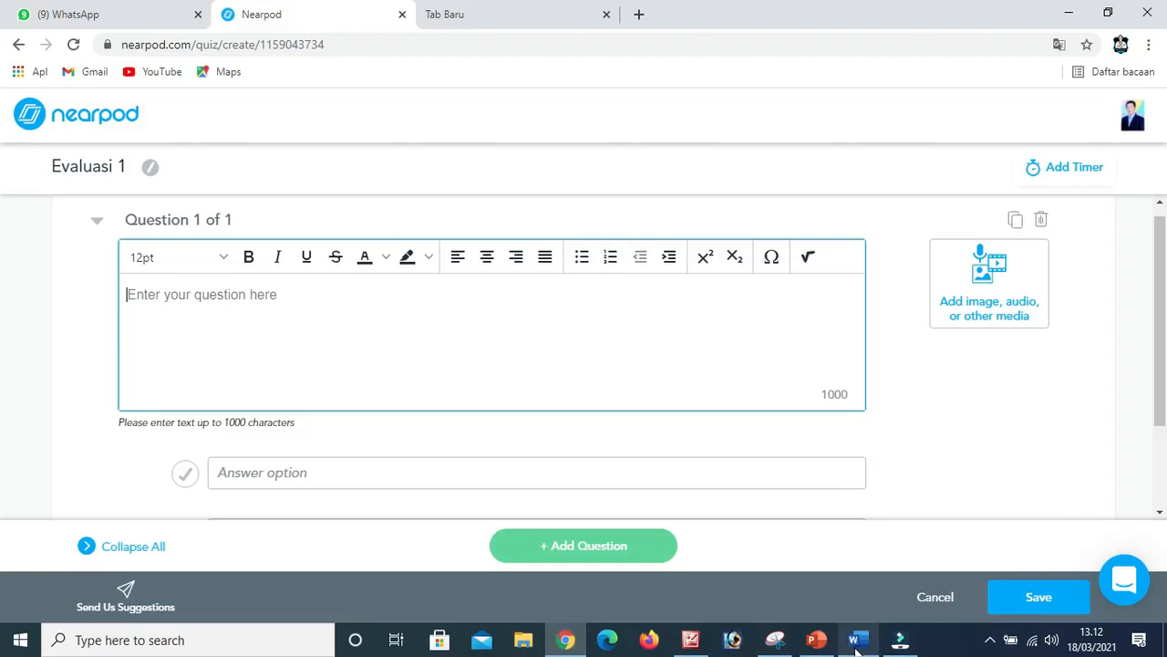
left_click(216, 314)
type("Peristiwa Konferensi Meja Bundar dimulai sejak tanggal...")
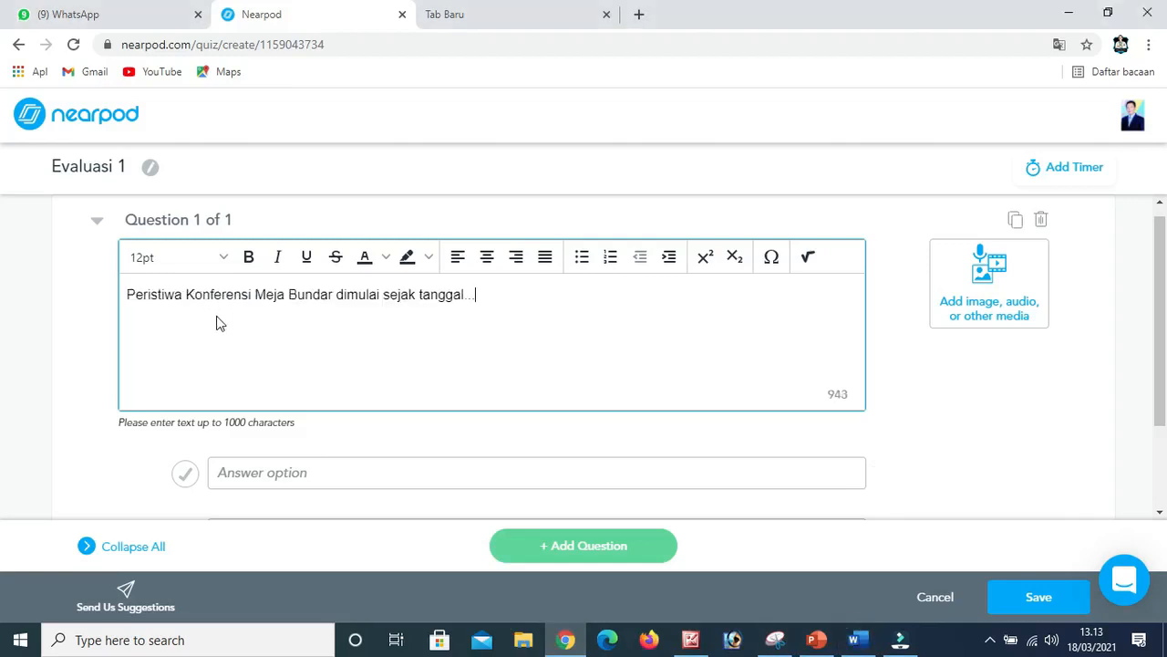
Fill in the question's first two answer options with "23 September 1949" and "23 AOktober 1949".
scroll(216, 338, "down", 1)
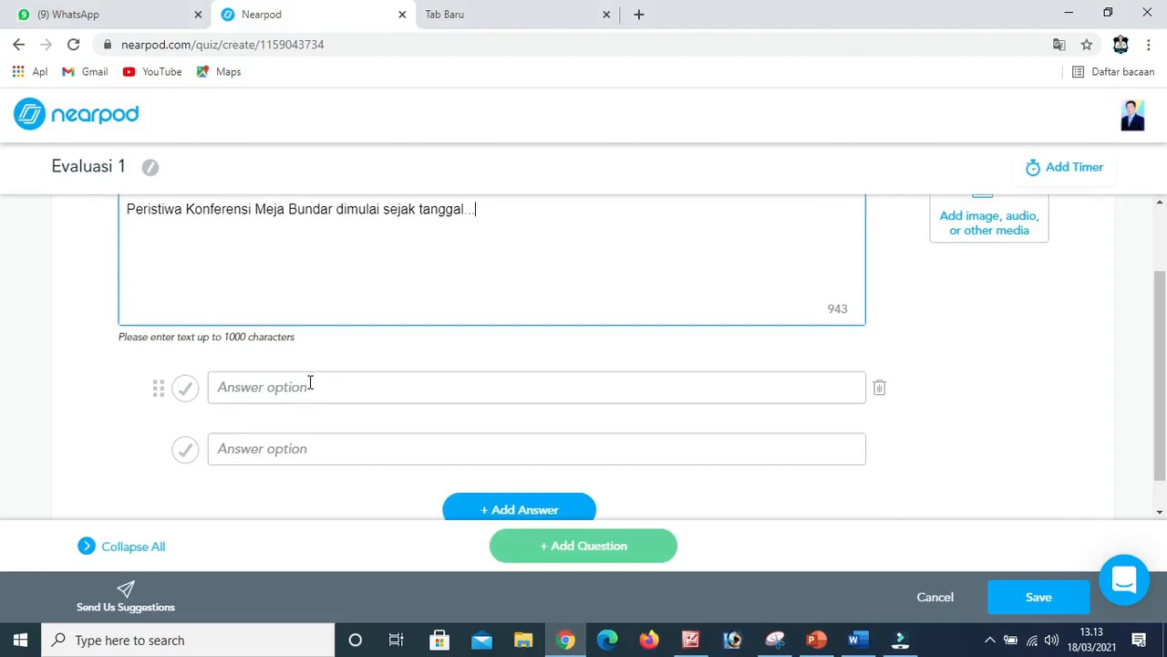
scroll(324, 370, "down", 1)
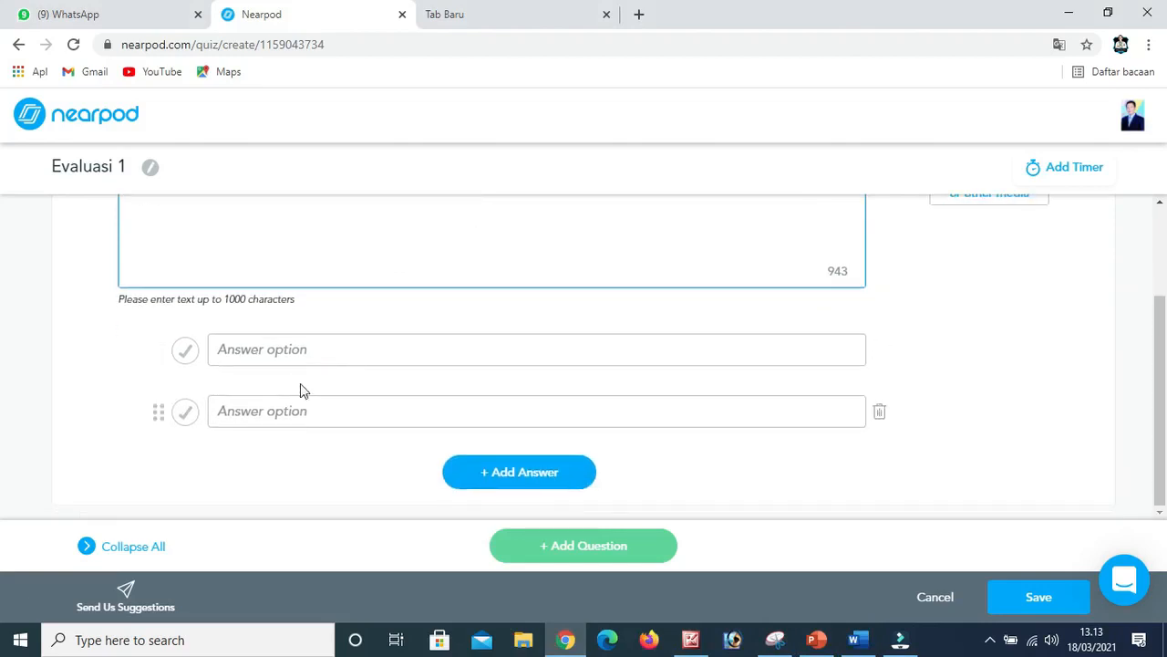
left_click(318, 358)
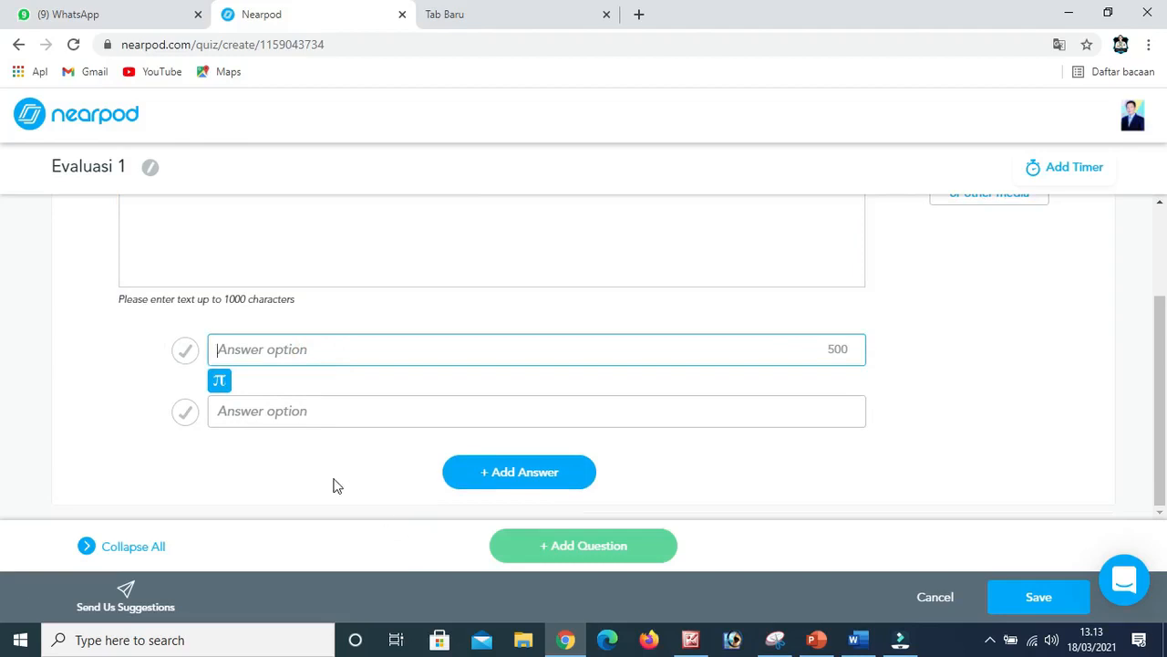
type("23 September 1949")
left_click(303, 413)
type("23 AOktober 1949")
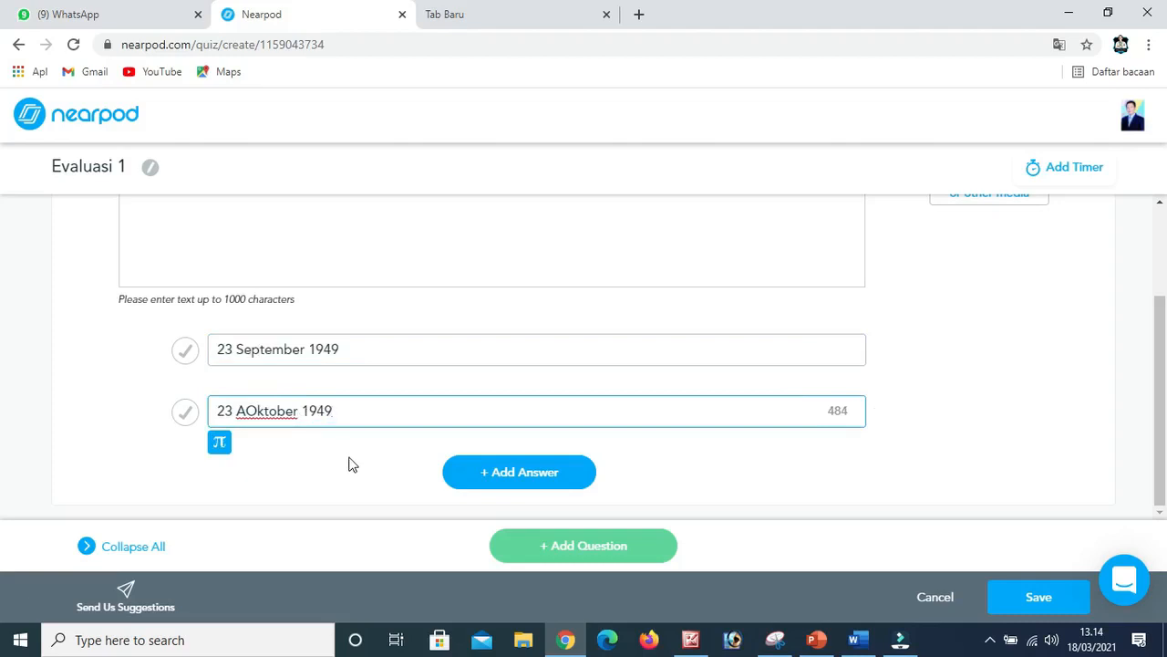
Add two more answer options, "23 November 1949" and "23 Desember 1949", to the question.
left_click(510, 483)
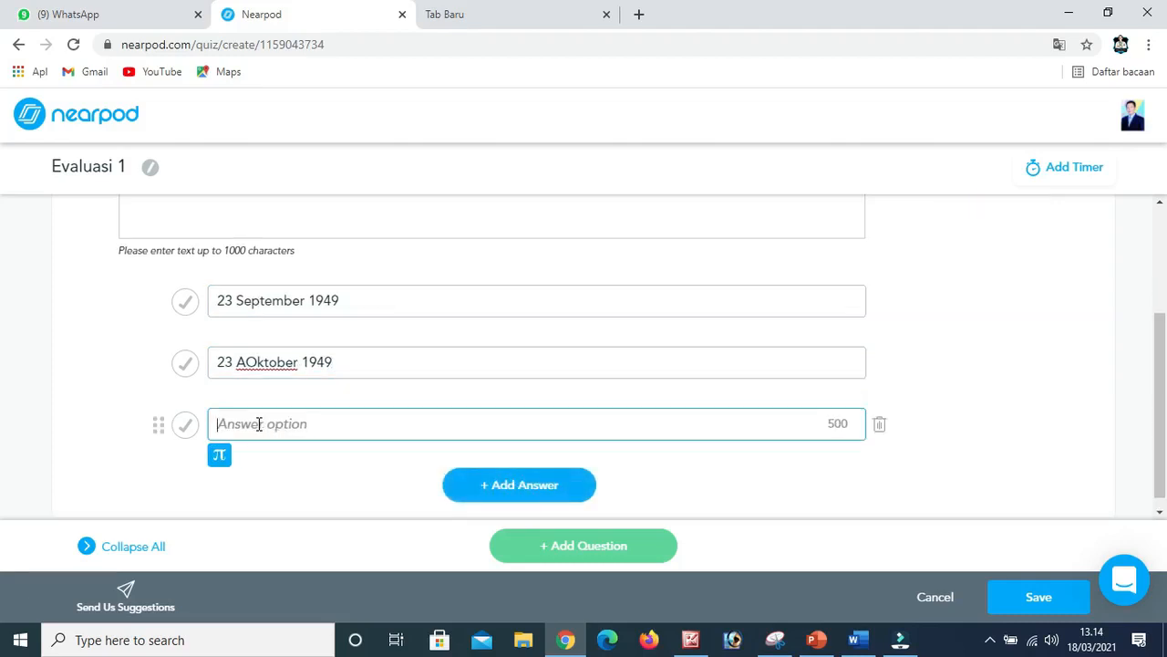
type("23 November 1949")
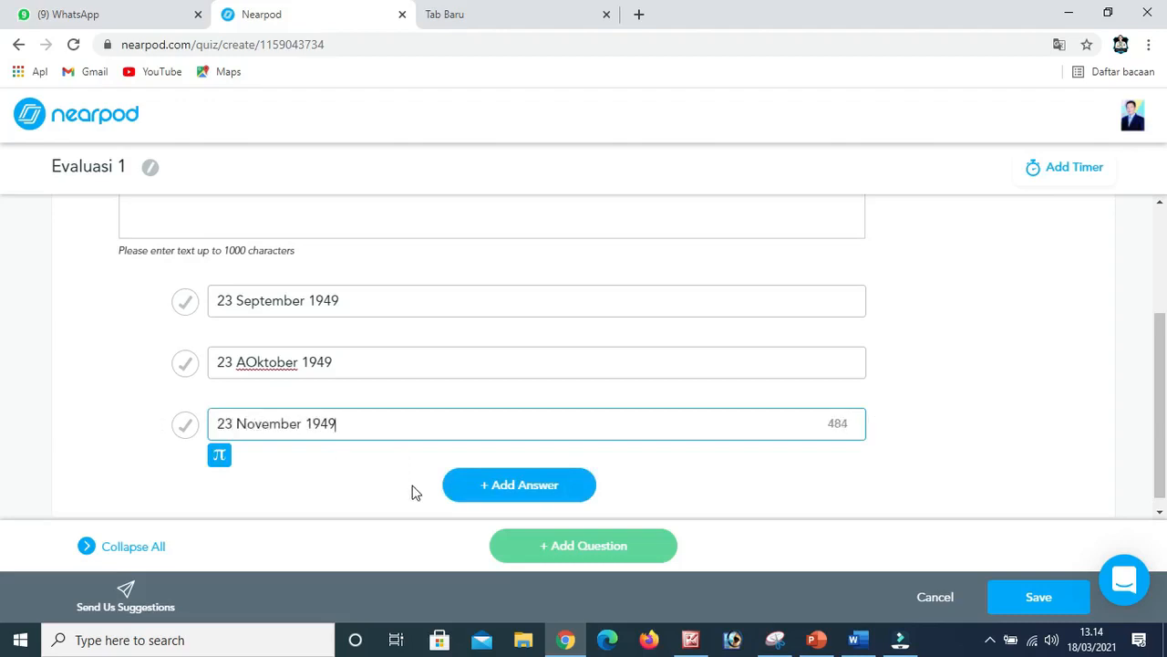
left_click(504, 488)
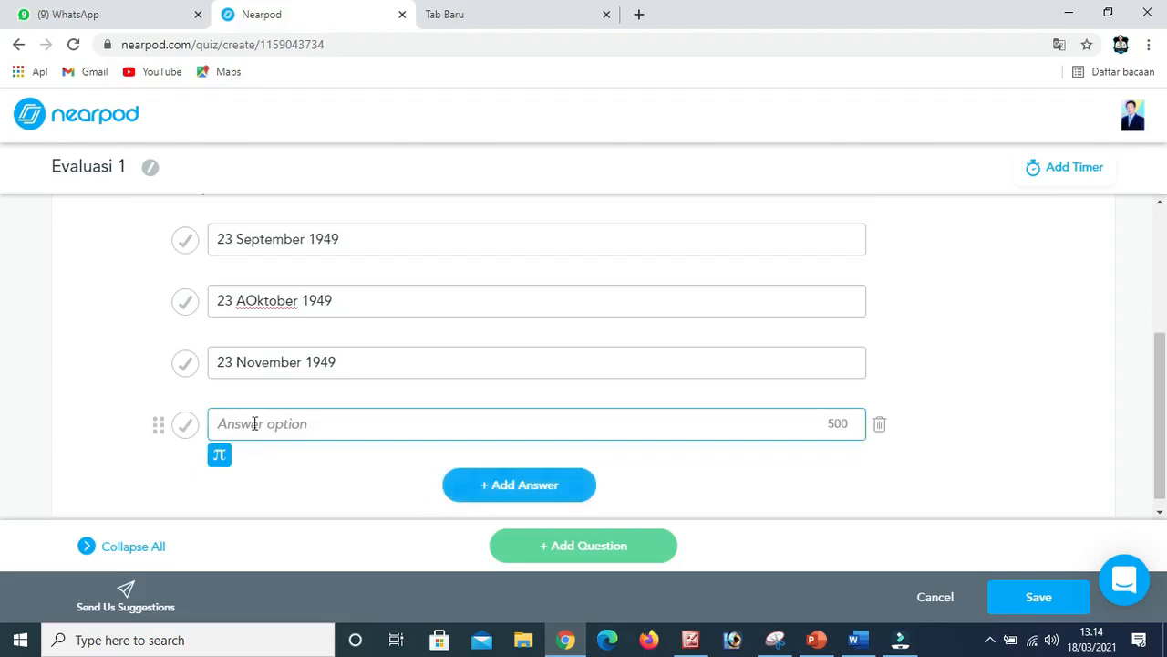
type("23 Desember 1949")
Delete the letter O from the second answer option so that it reads "23 Aktober 1949".
left_click(259, 303)
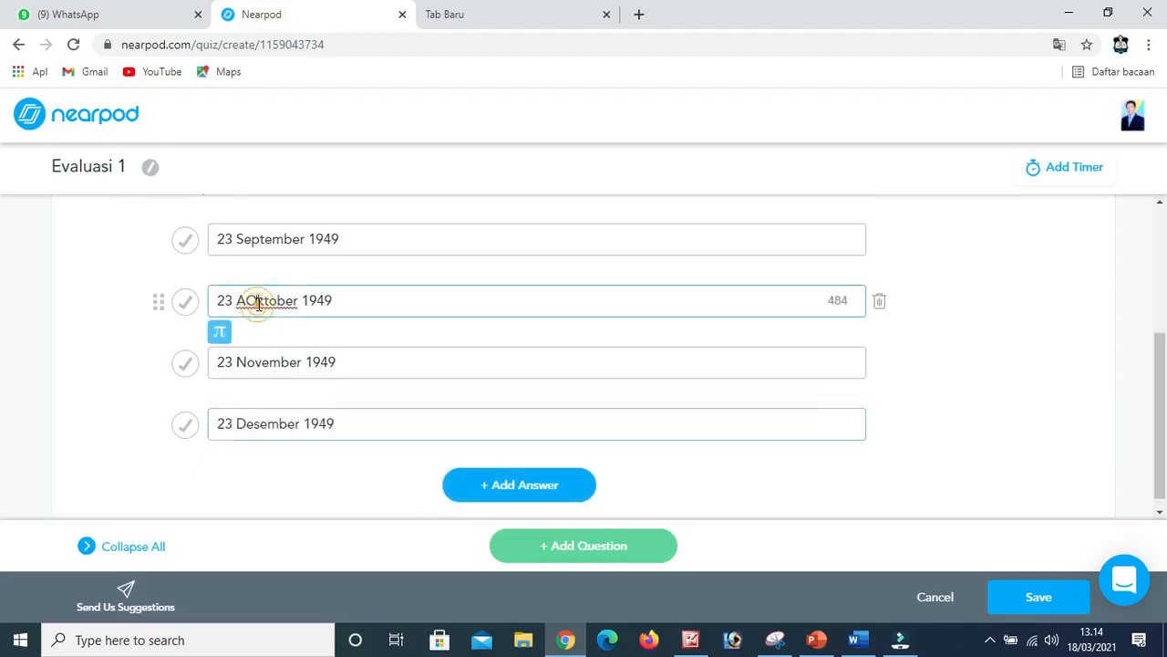
key("BackSpace")
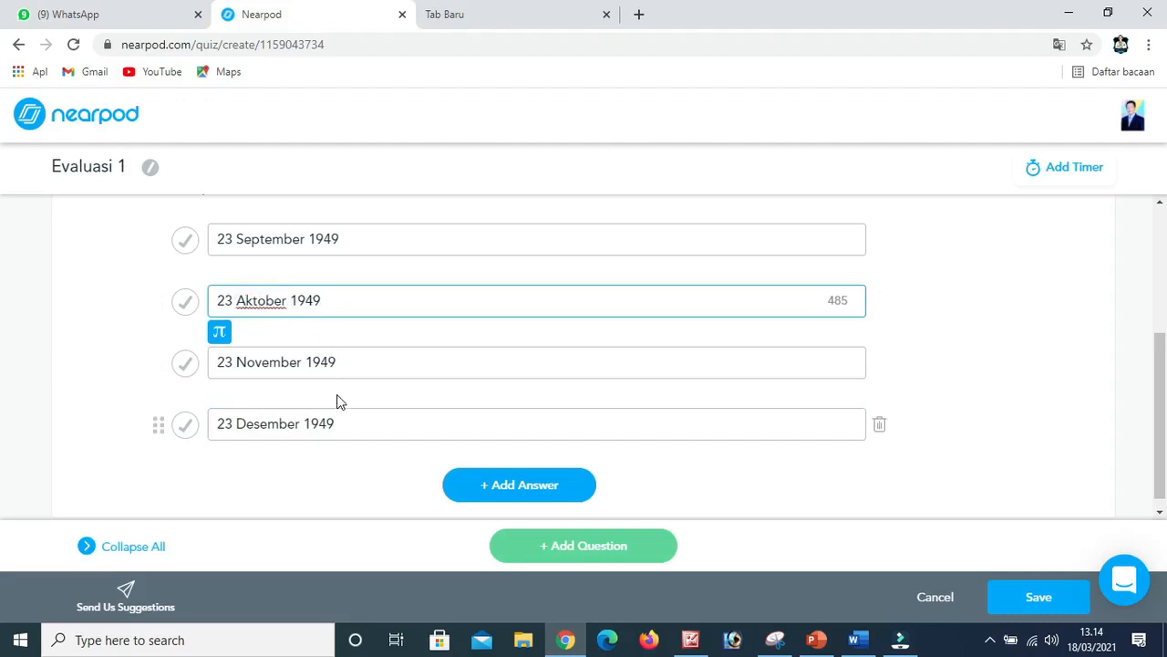
scroll(337, 402, "up", 3)
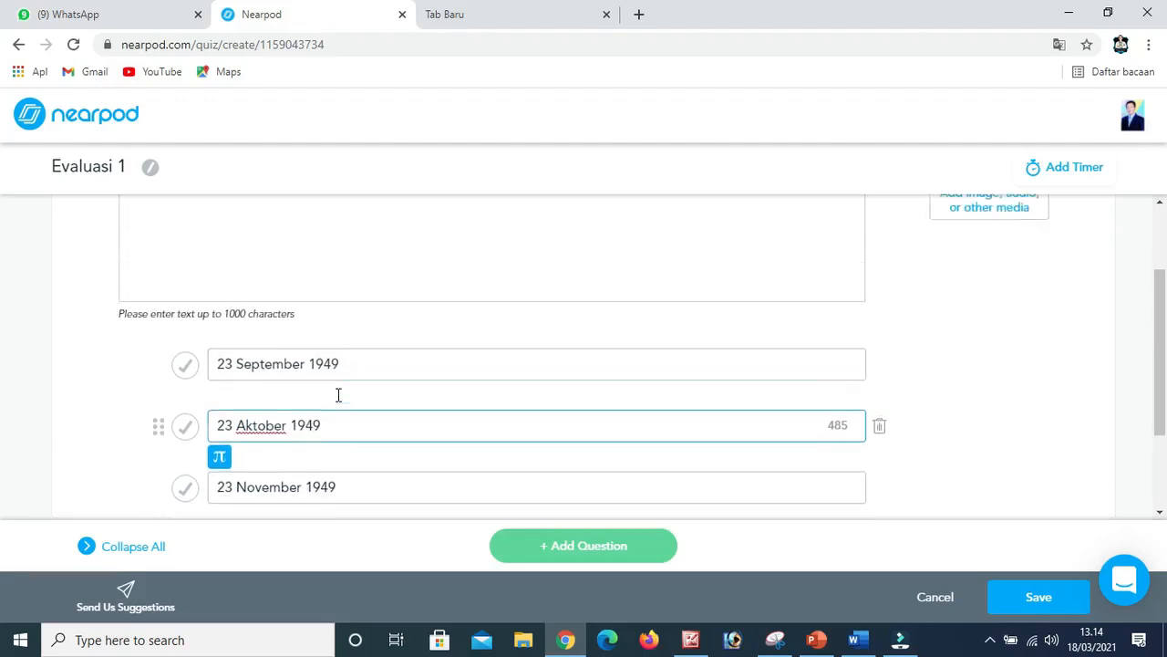
scroll(338, 397, "down", 1)
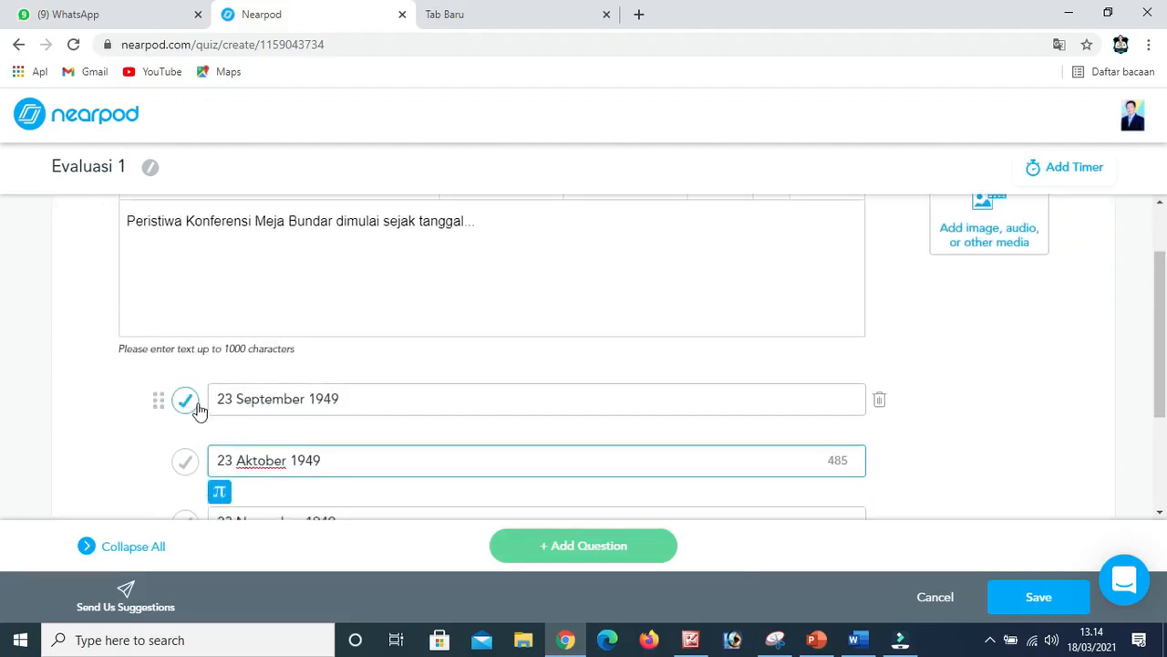
Mark "23 September 1949" as the correct answer to the first quiz question and review the question with its options.
left_click(184, 401)
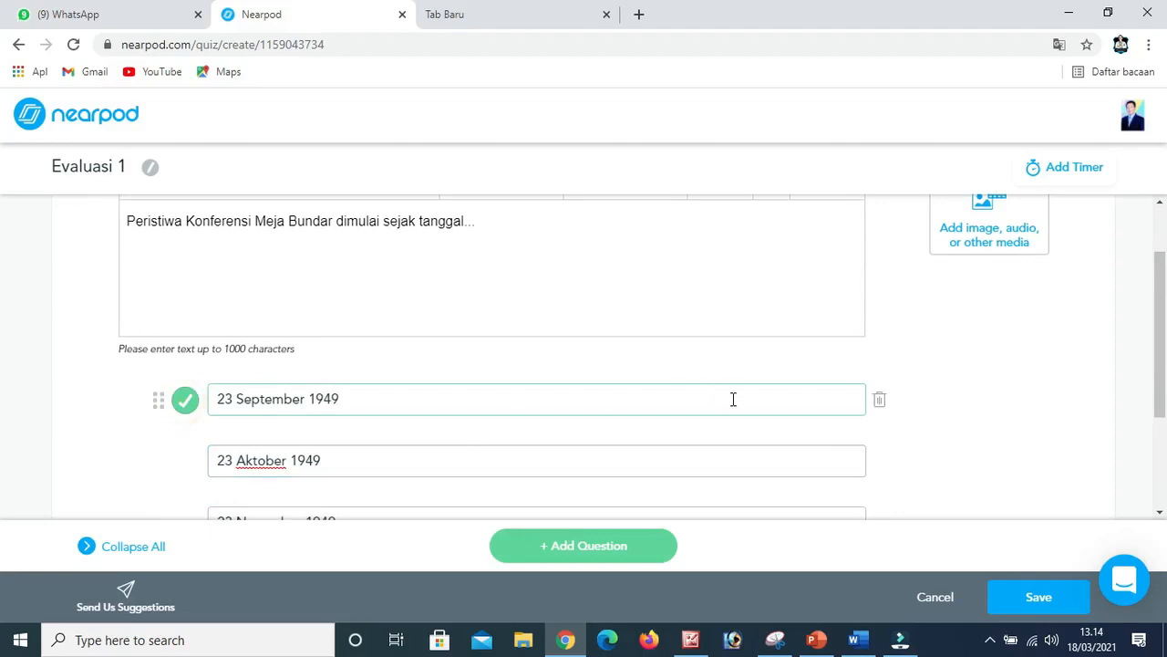
scroll(733, 399, "up", 1)
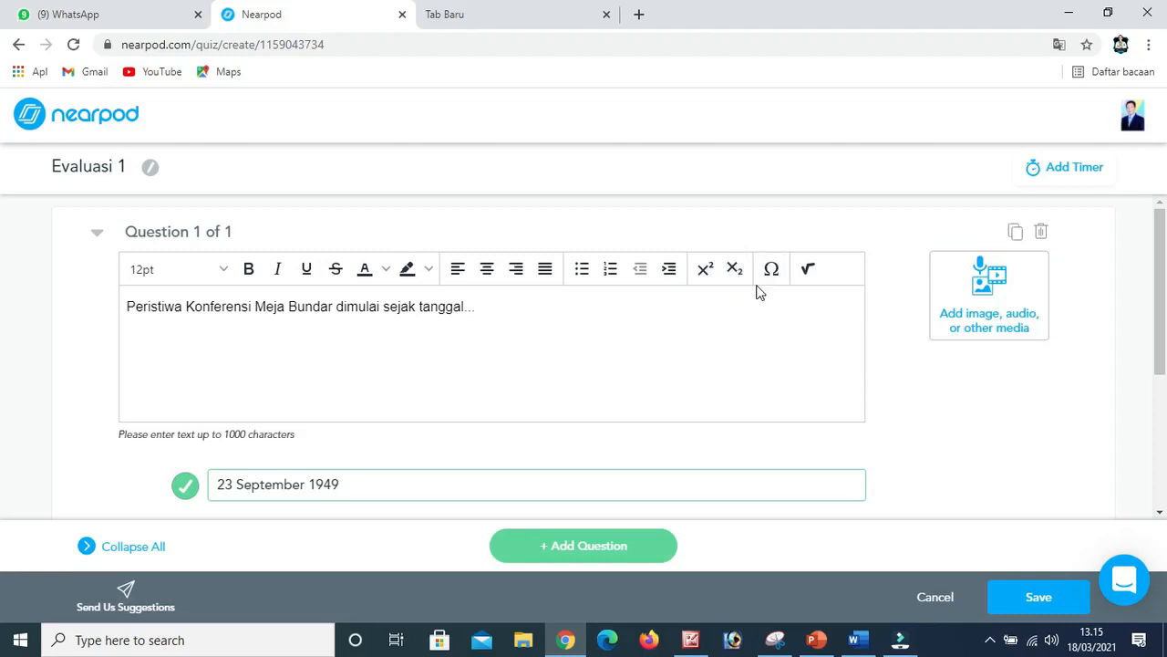
scroll(537, 334, "down", 3)
scroll(388, 396, "up", 2)
scroll(388, 396, "down", 2)
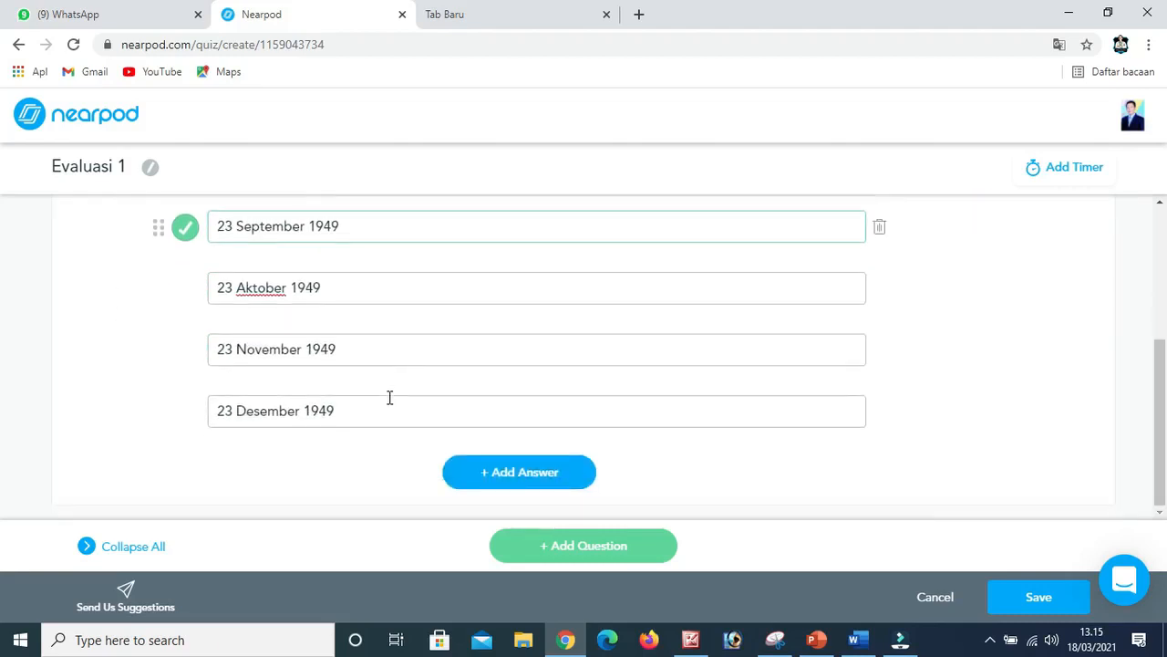
Add a second quiz question, "Yang bukan tokoh-tokoh yang terlibat dalam KMB di bawah ini adalah...", with the options "Drs. Moh. Hatta" and "Ratu Yuliana".
left_click(579, 558)
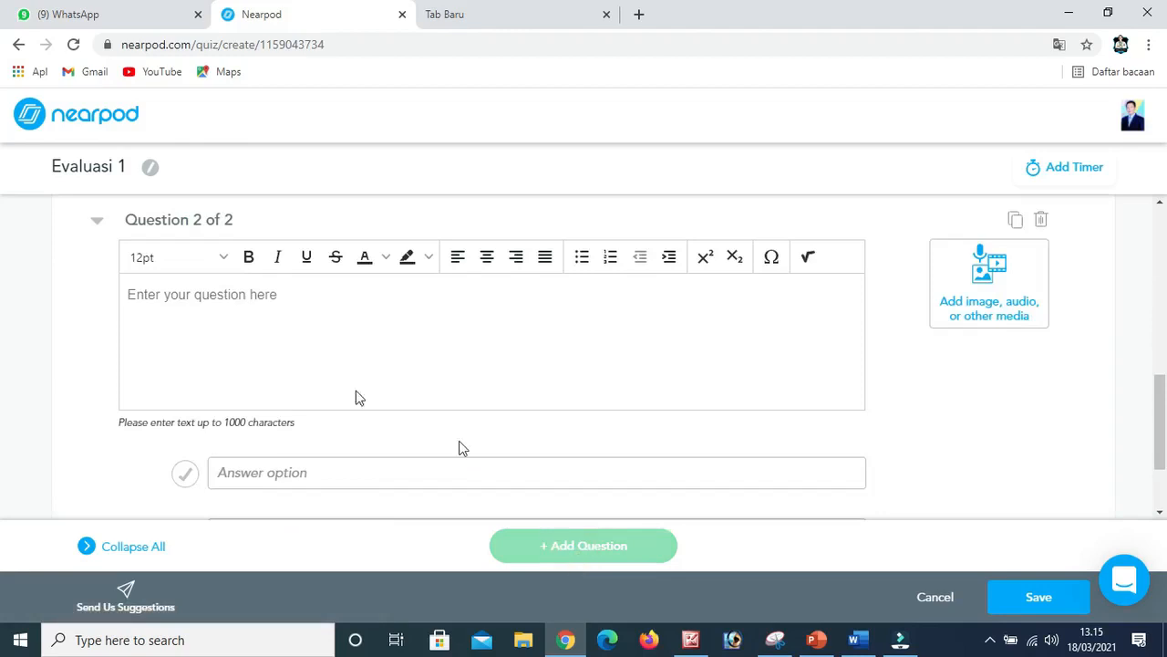
left_click(230, 294)
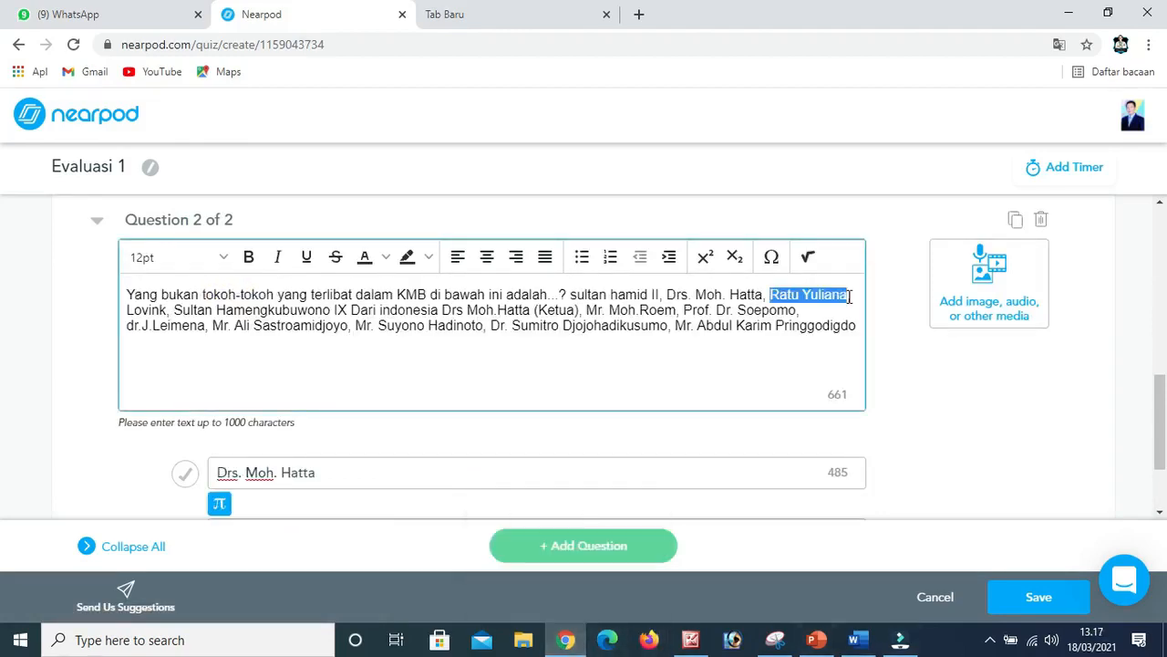
left_click(524, 409)
type("Ratu Yuliana")
left_click_drag(174, 271, 347, 271)
Add a third and a fourth answer option, "Sultan Hamengkubuwono IX" and "Ir. Soekarno", to the second question.
left_click(520, 472)
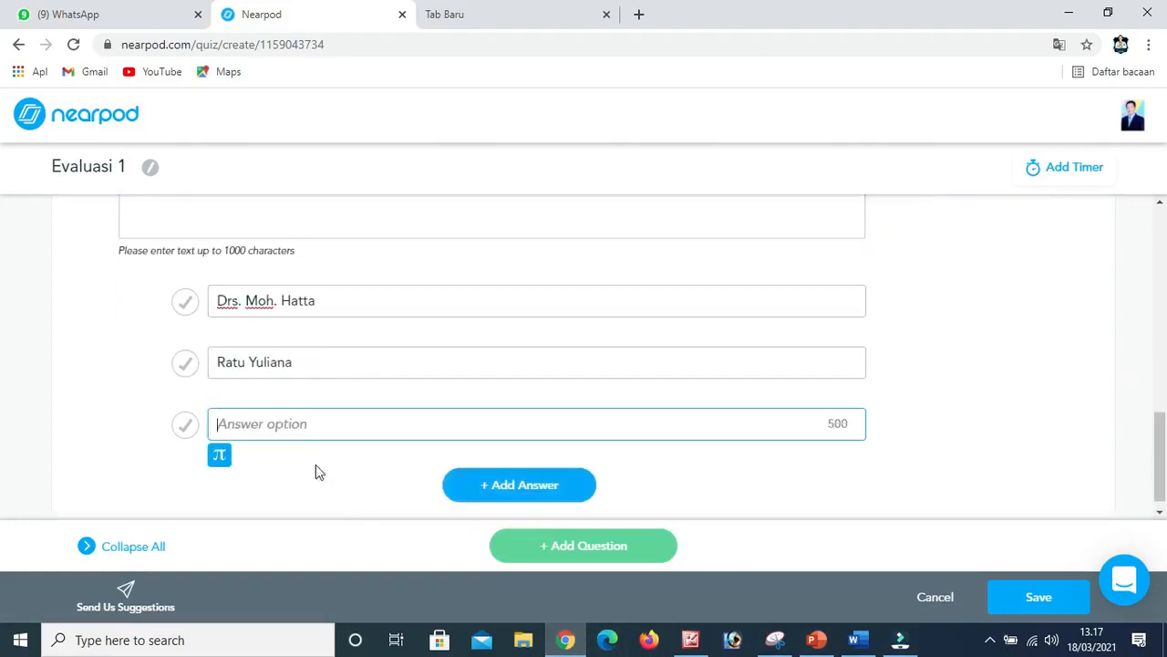
type("Sultan Hamengkubuwono IX")
left_click(520, 484)
left_click(359, 432)
type("Ir. Soekarno")
Delete the surplus text that follows "adalah..." in the second question.
scroll(356, 430, "up", 3)
left_click_drag(563, 318, 847, 362)
key("BackSpace")
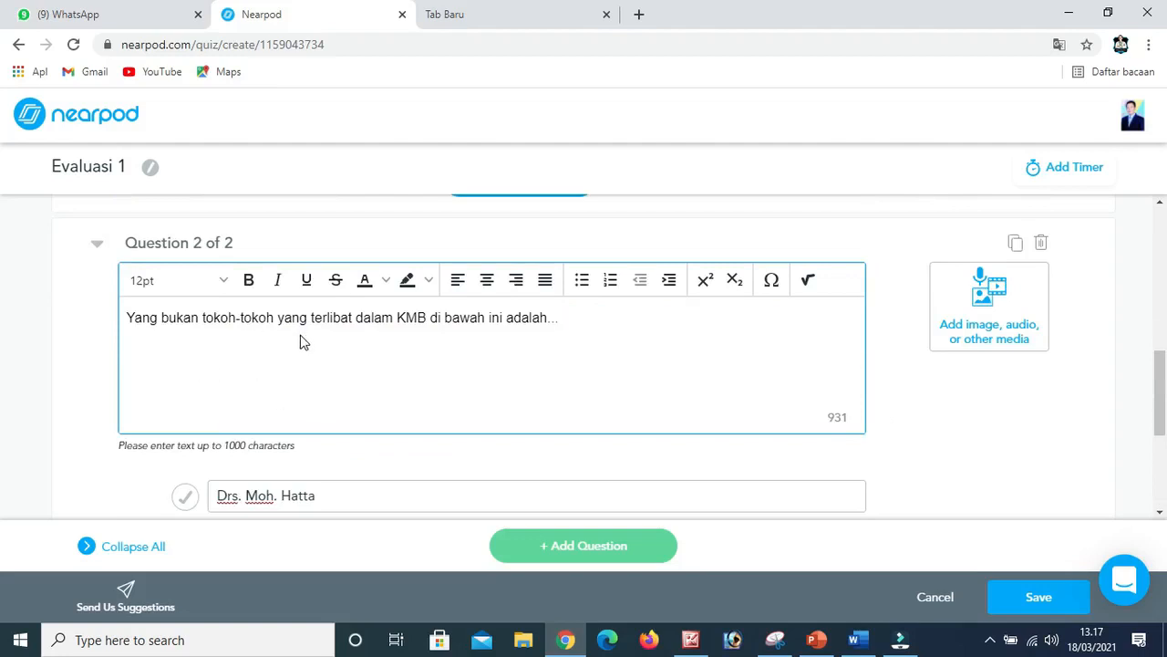
Mark "Ir. Soekarno" as the correct answer to the second question and review both quiz questions.
scroll(460, 338, "down", 3)
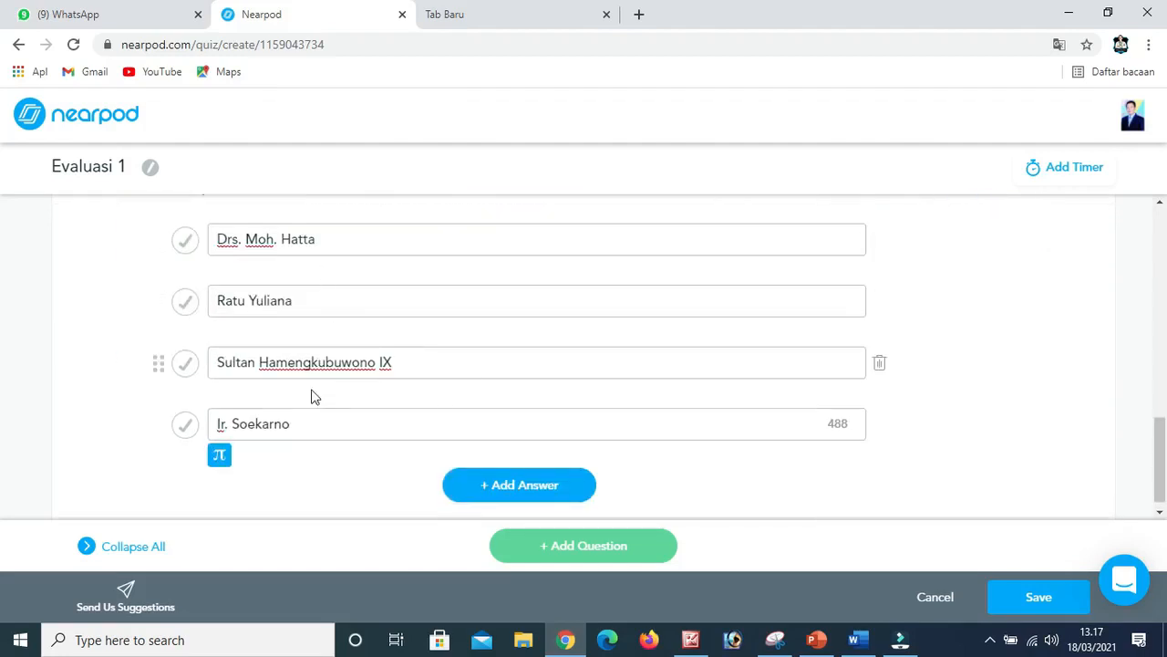
left_click(184, 428)
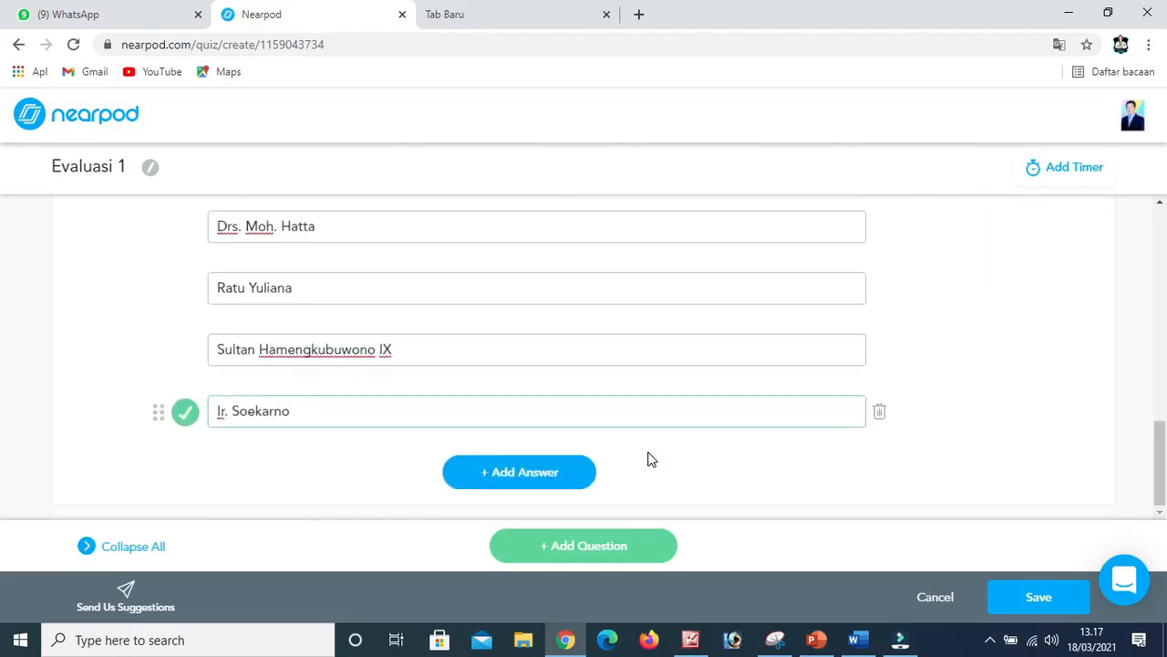
scroll(651, 459, "up", 8)
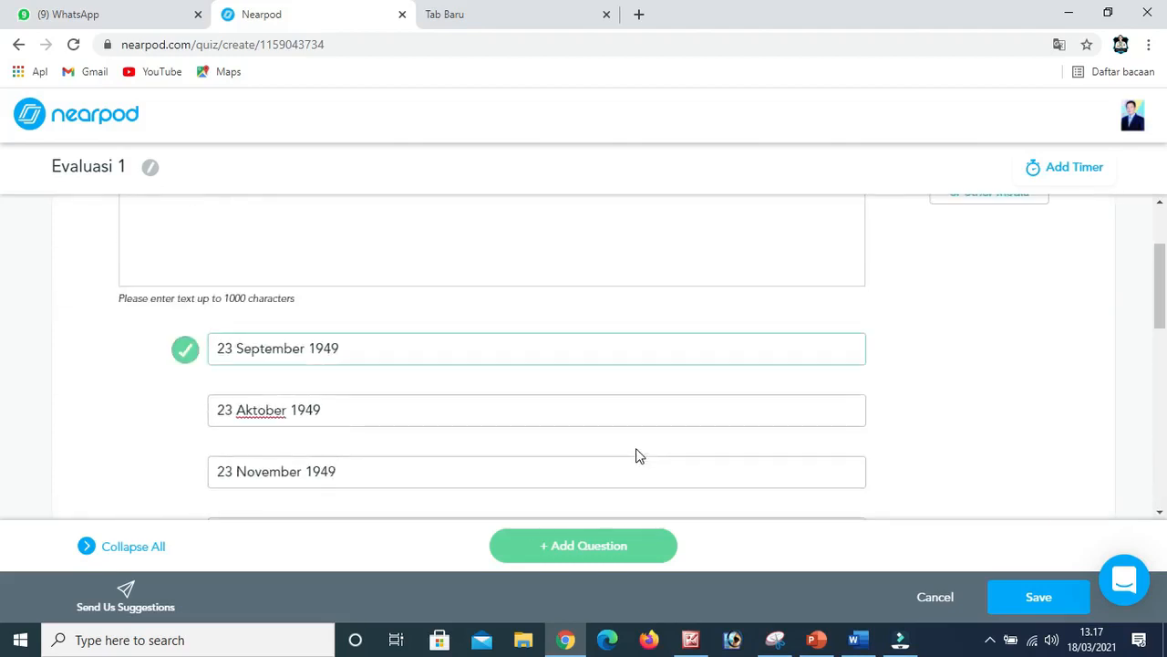
scroll(637, 448, "up", 2)
scroll(636, 449, "down", 10)
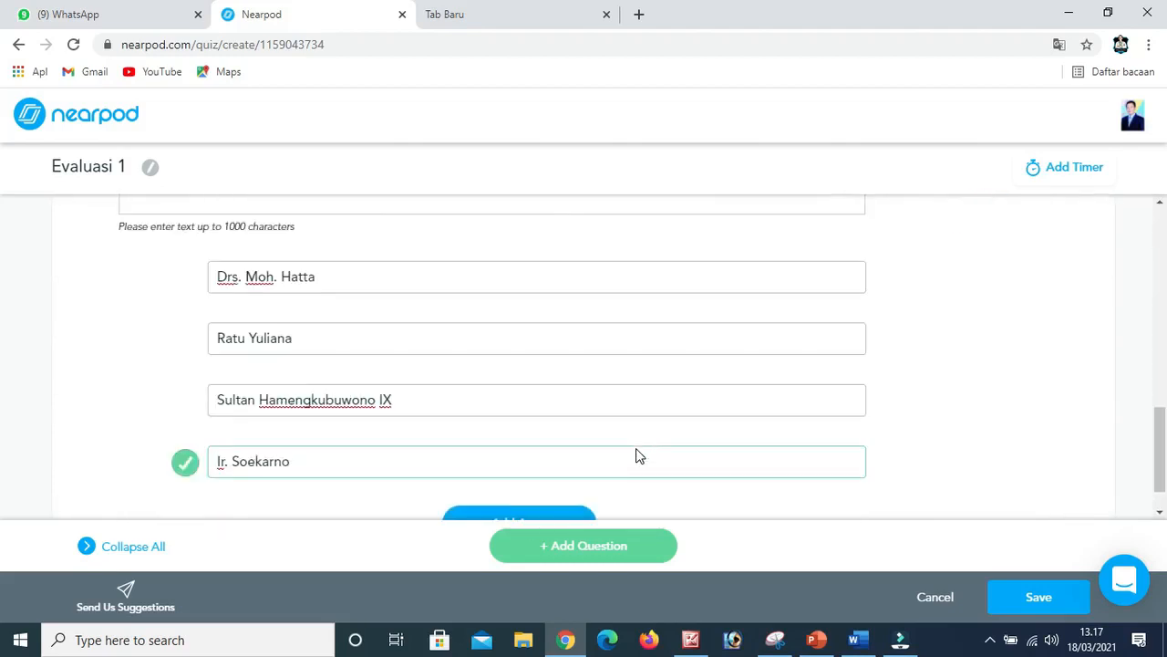
scroll(639, 456, "down", 1)
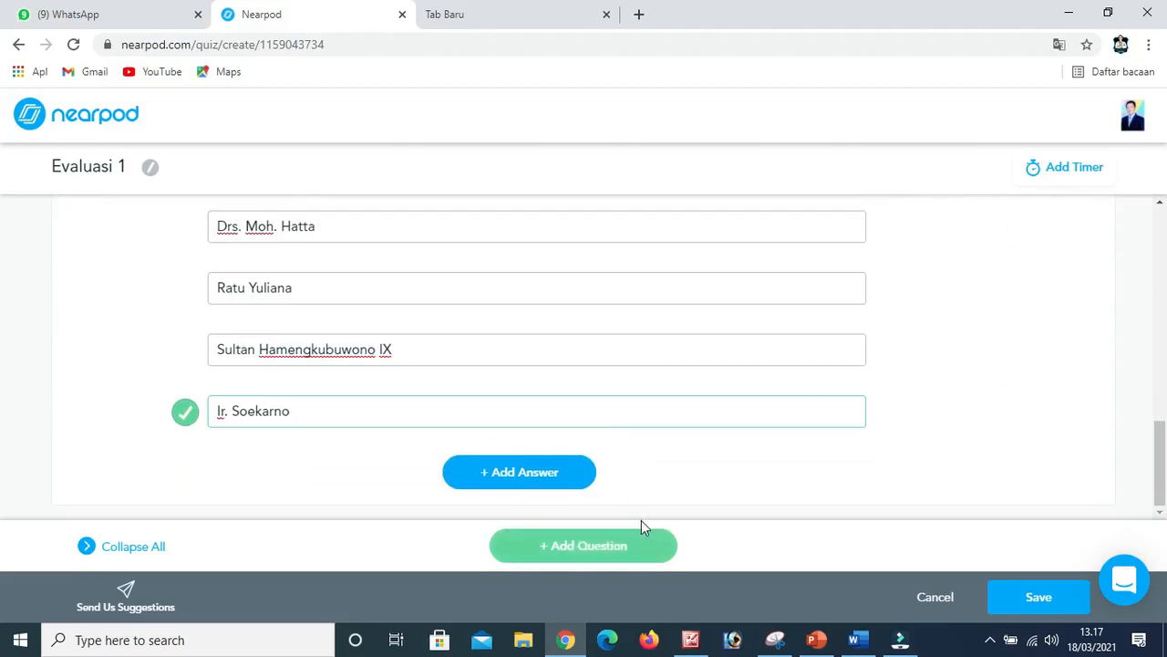
Save the quiz Evaluasi 1 into the lesson and look over the lesson's slides.
left_click(1038, 596)
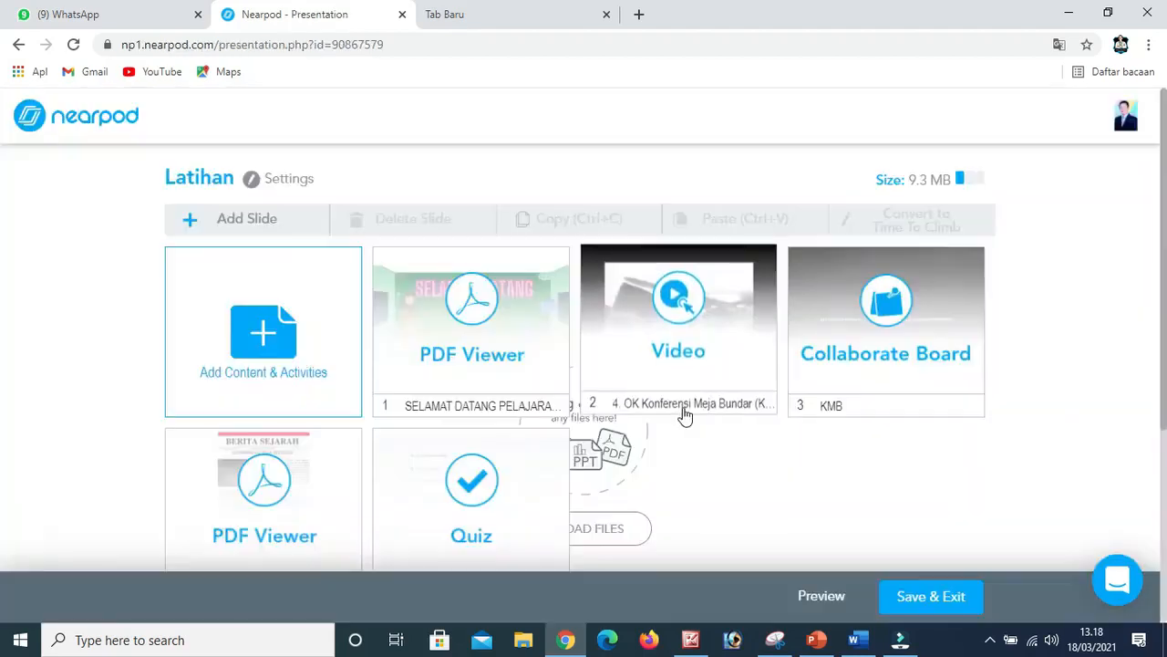
scroll(537, 374, "down", 2)
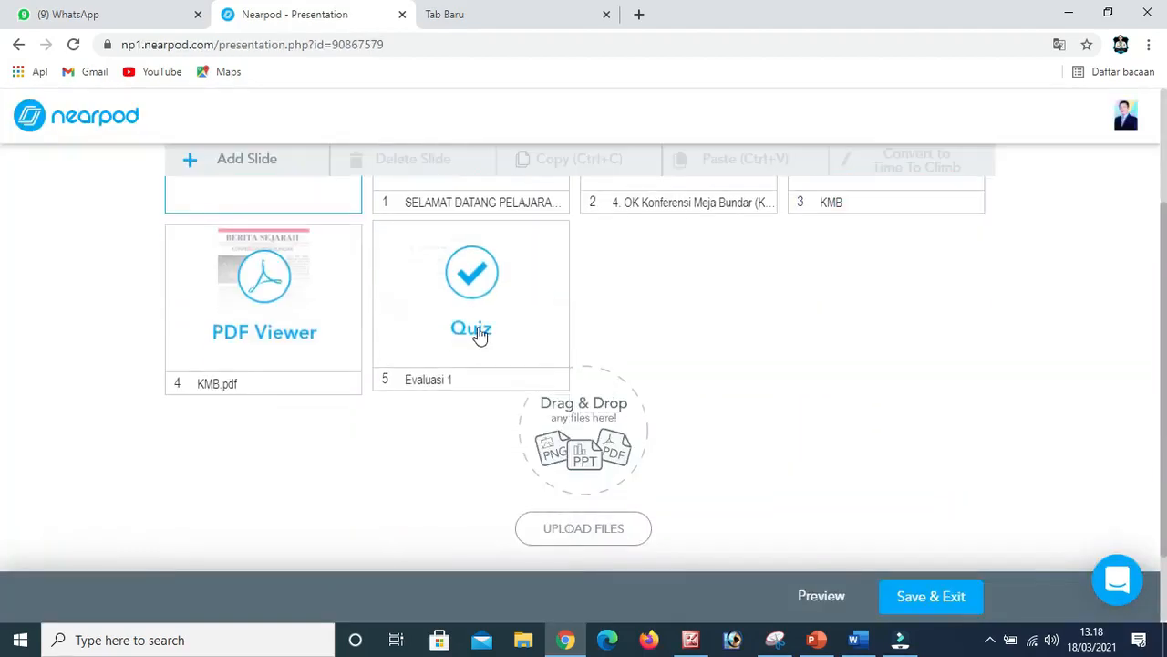
scroll(477, 332, "up", 1)
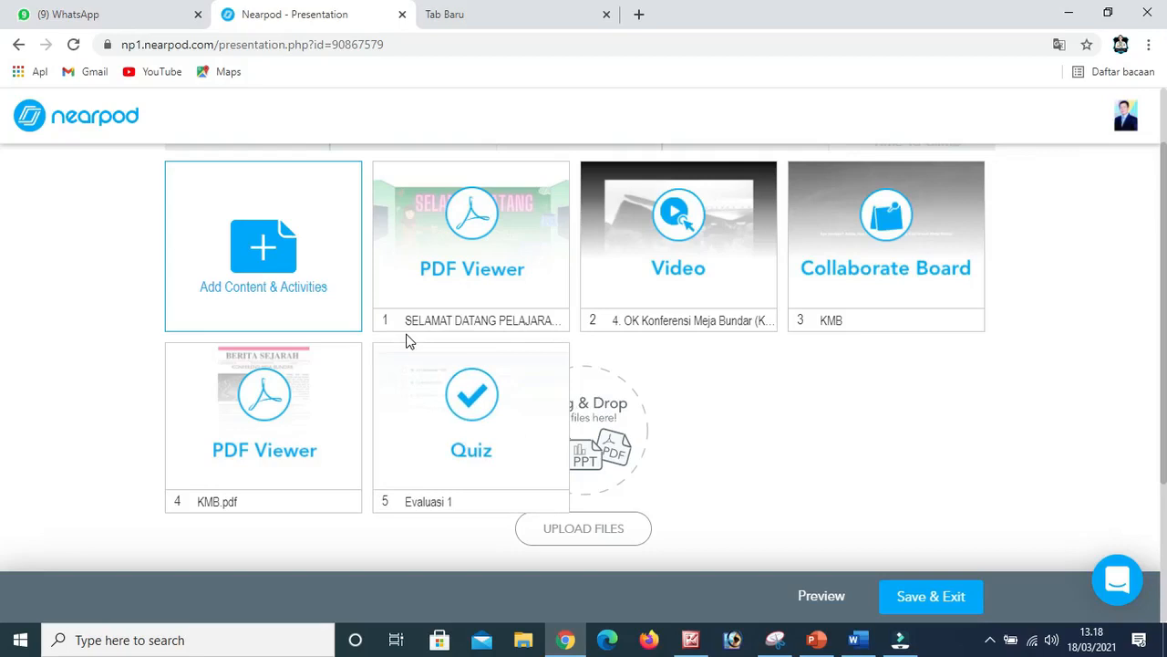
mouse_move(422, 443)
left_mouse_down()
mouse_move(644, 341)
mouse_move(620, 318)
mouse_move(637, 280)
mouse_move(620, 287)
mouse_move(703, 298)
mouse_move(829, 289)
mouse_move(508, 268)
mouse_move(443, 482)
mouse_move(417, 448)
left_mouse_up()
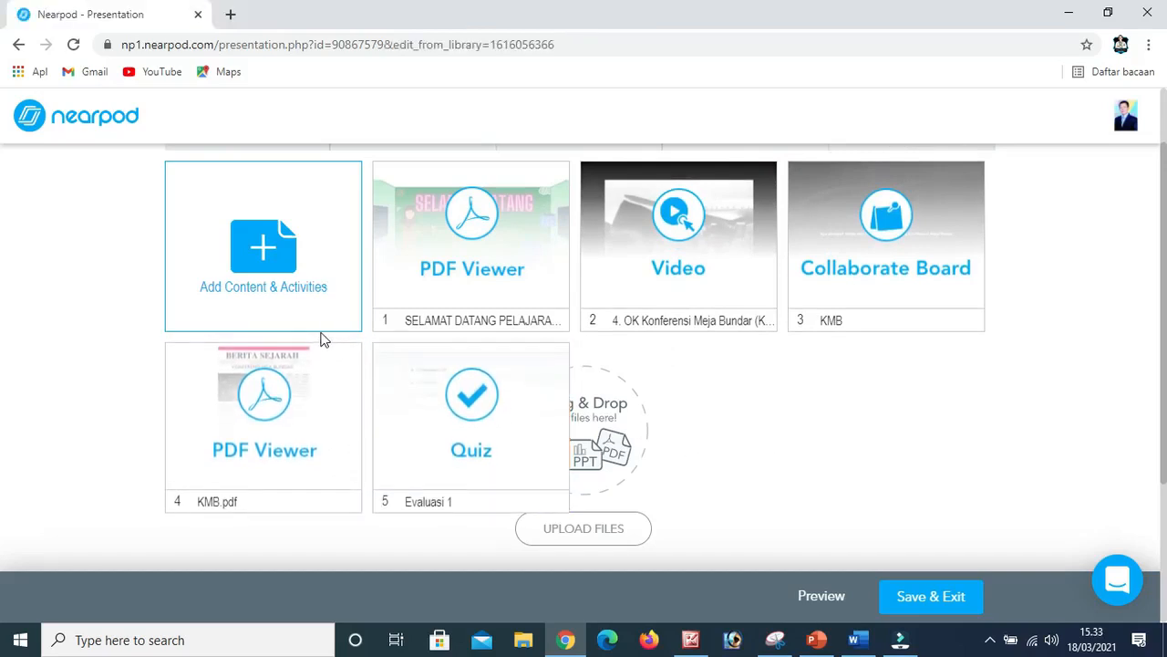
Add a Time To Climb activity to the lesson and look over its empty question form.
left_click(273, 283)
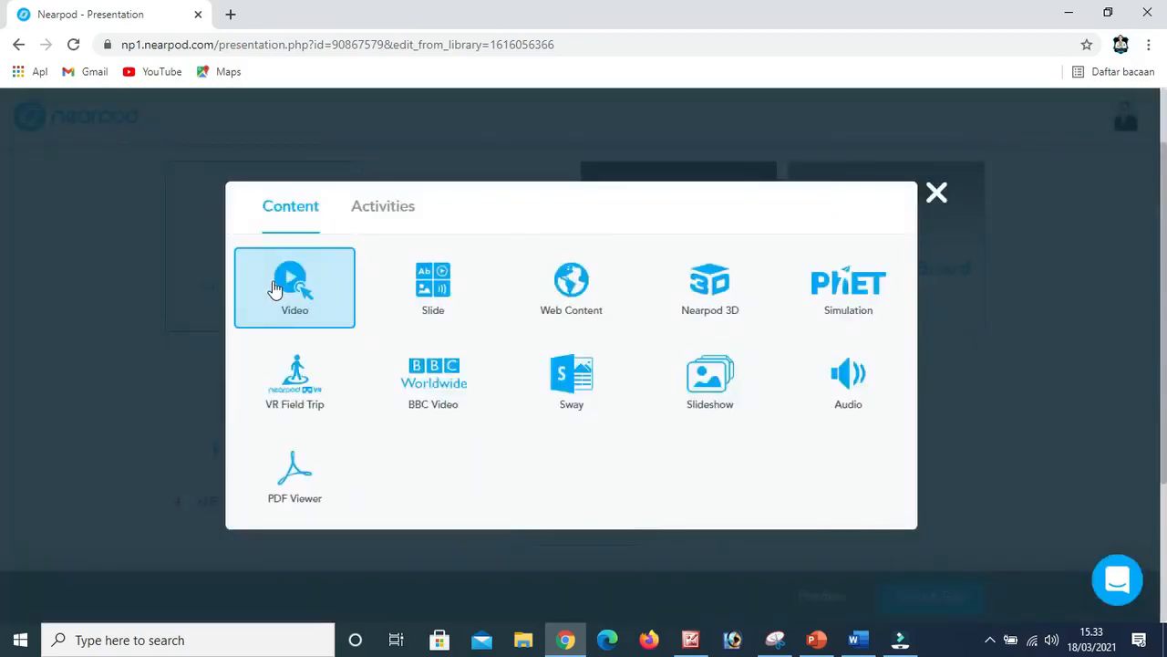
left_click(389, 209)
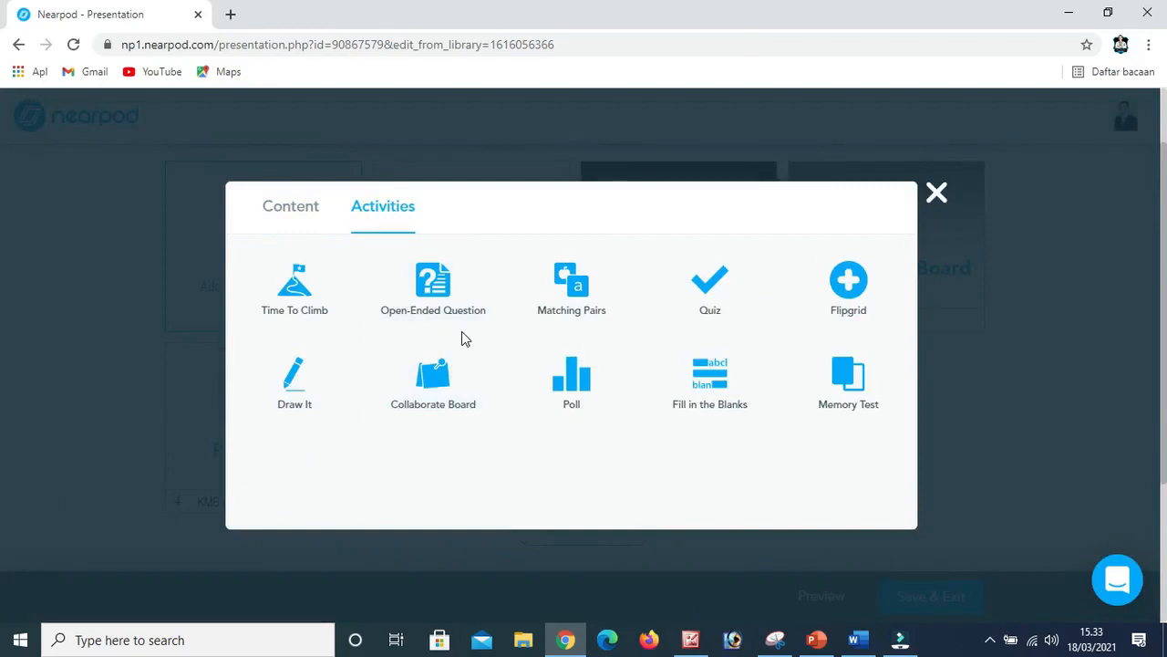
left_click(316, 311)
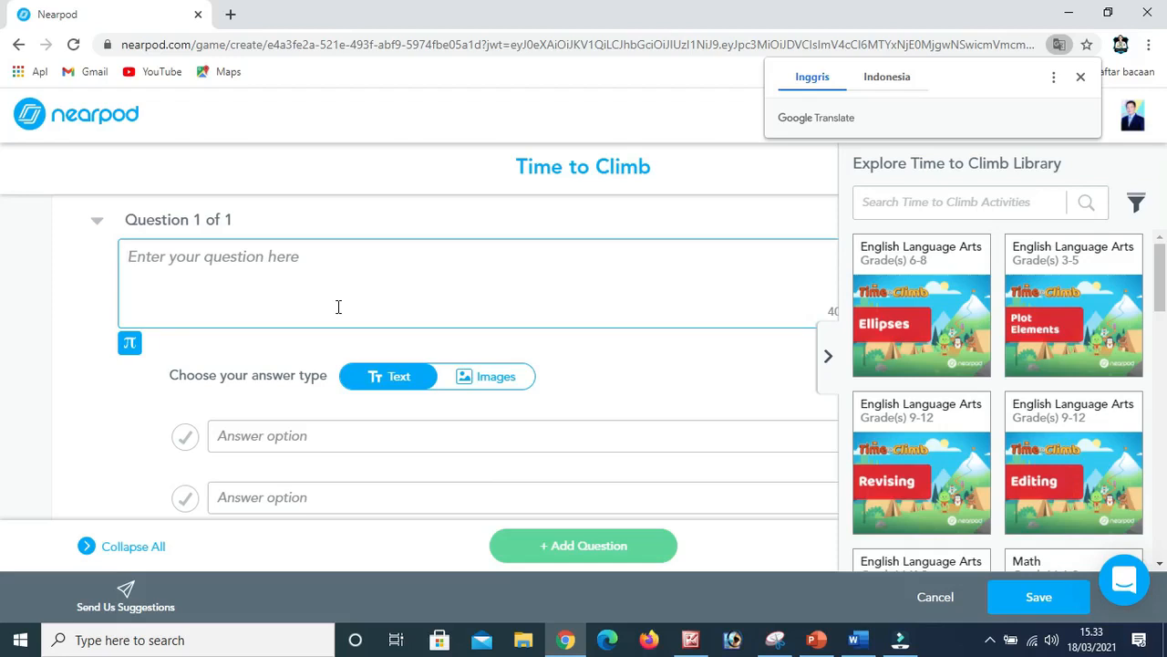
scroll(338, 307, "down", 1)
scroll(339, 310, "up", 1)
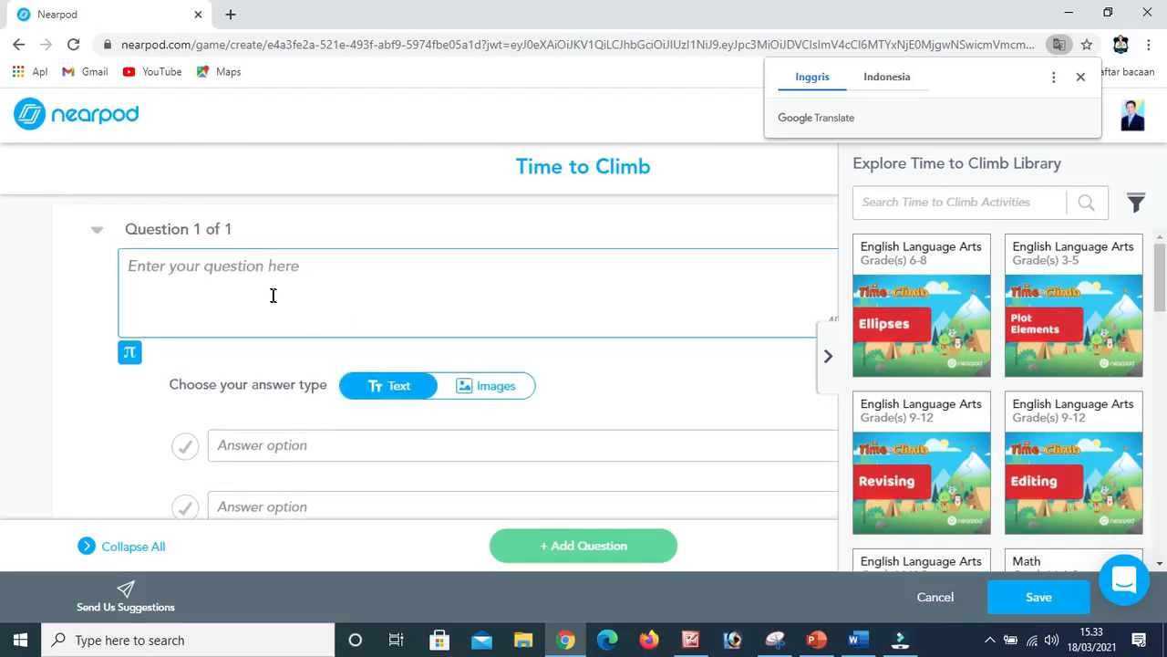
Copy the "Republik Indonesia Serikat..." sentence from Word into the first question, preceded by "Salah satu point yang dihasilkan dari KM adalah bahwa".
left_click(259, 270)
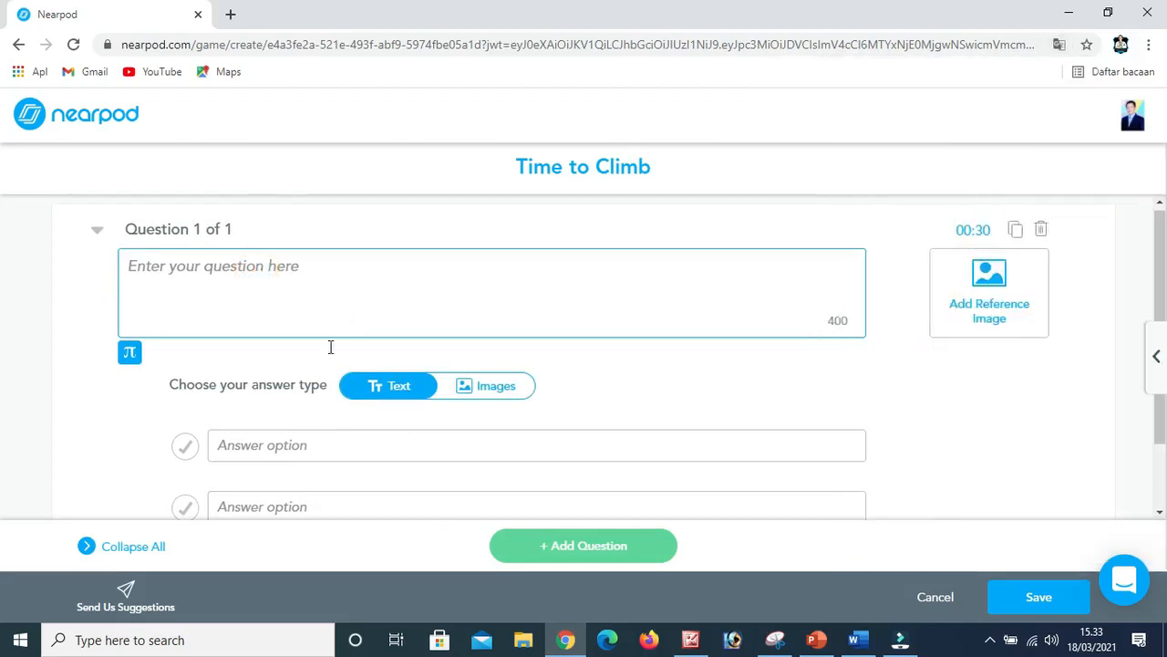
left_click(856, 641)
left_click_drag(302, 442, 735, 446)
key("ctrl+c")
left_click(566, 640)
key("ctrl+v")
left_click(131, 268)
type("Salah satu point yang dihasilkan dari KM adalah bahwa")
Replace "sejak tahun 1942." in the question with ". Terhitung sejak tahu berapa RIS harus membayar hutang kepada Belandad?" and correct "KM" to "KMB".
left_click_drag(294, 286, 420, 295)
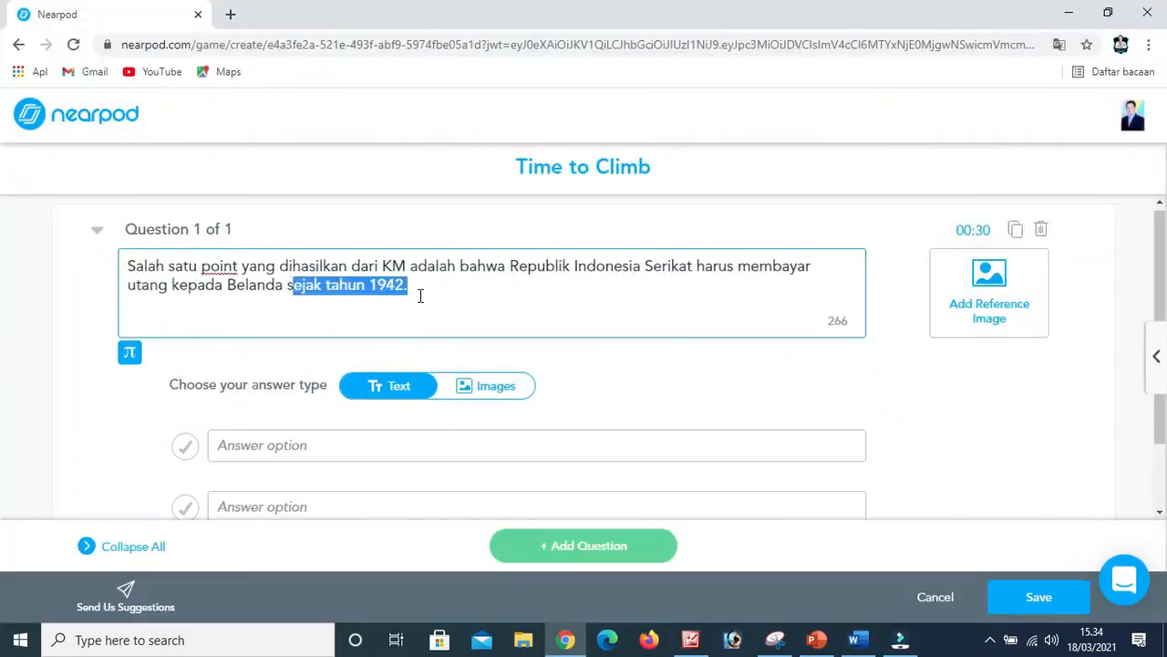
key("BackSpace")
key("BackSpace")
key("BackSpace")
type(". Terhitung sejak tahu berapa RIS harus membayar hutang kepada Belandad?")
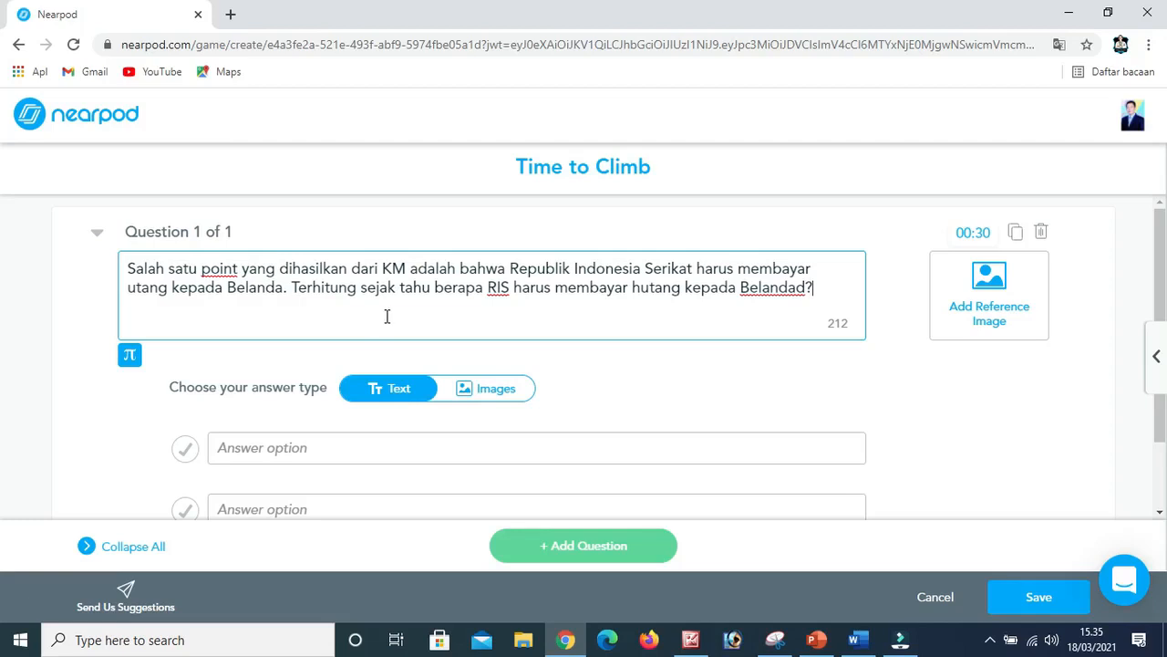
left_click(406, 265)
type("B")
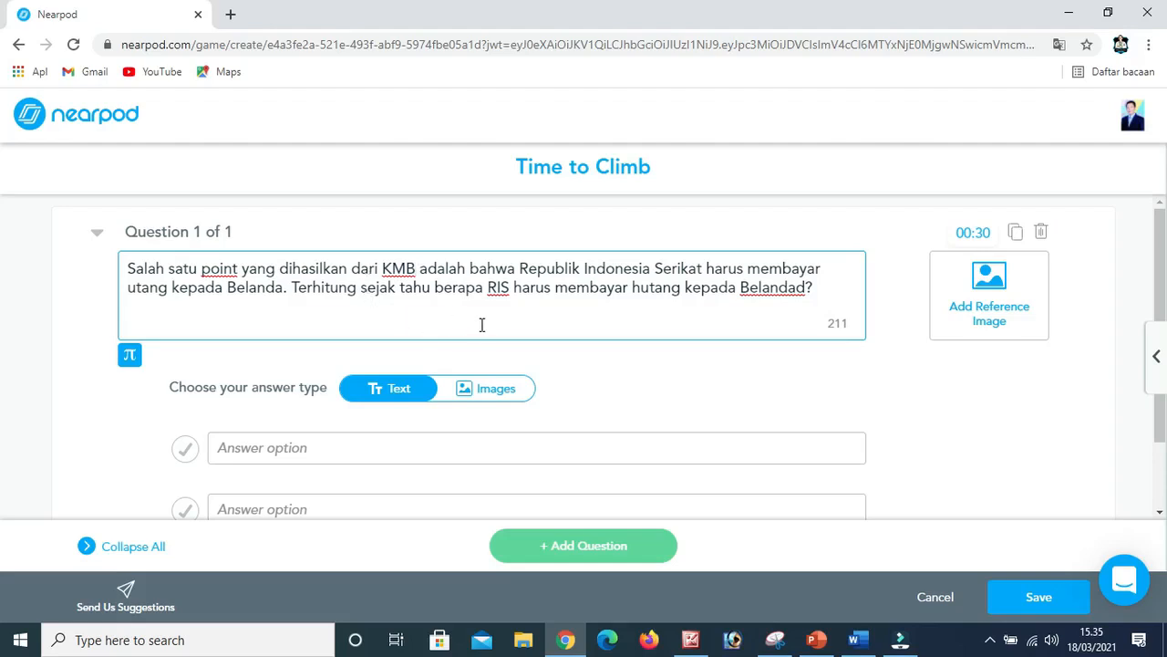
Enter "1942" as the question's first answer option and start filling in the second option.
scroll(481, 325, "down", 1)
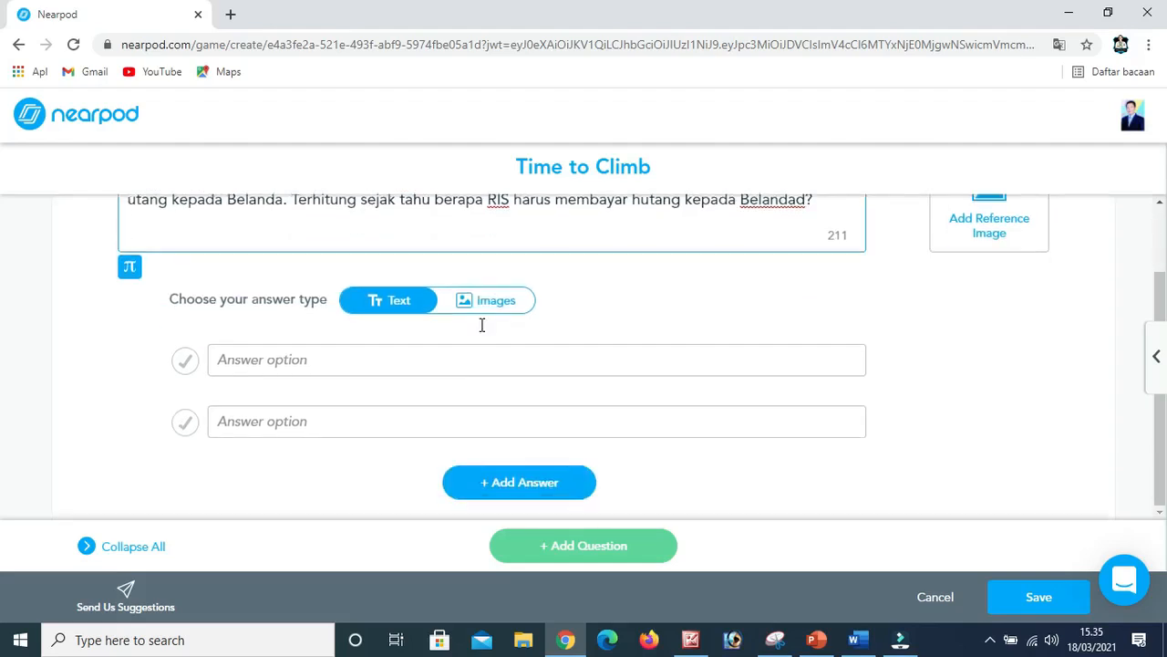
left_click(280, 363)
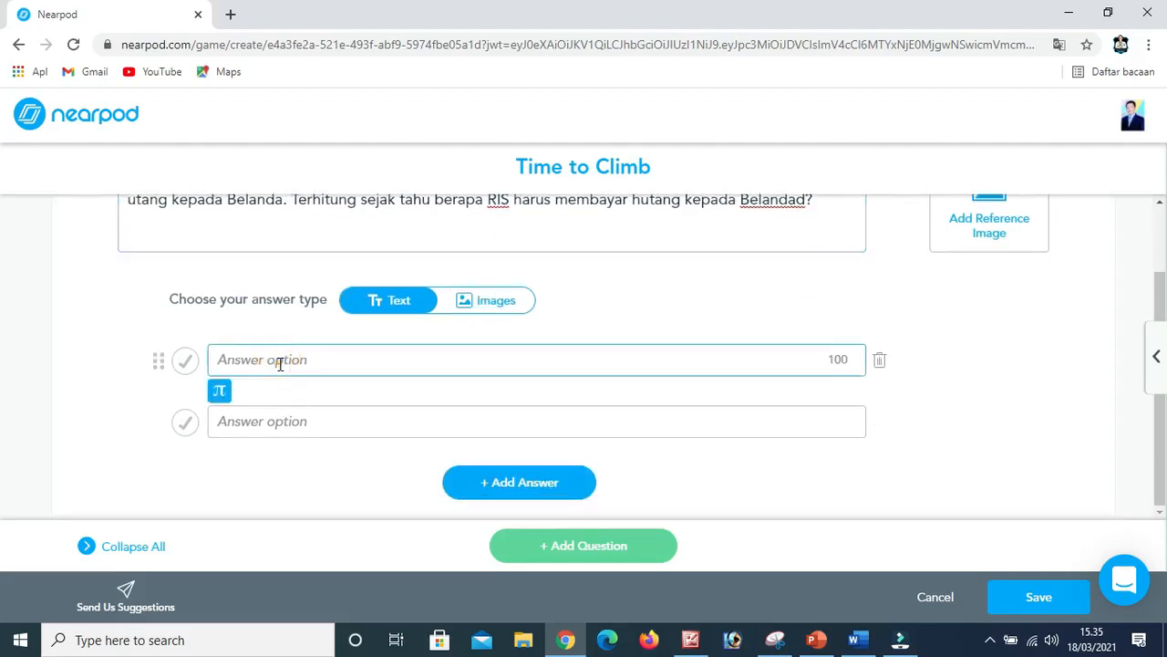
type("1942")
left_click(279, 419)
type("1949")
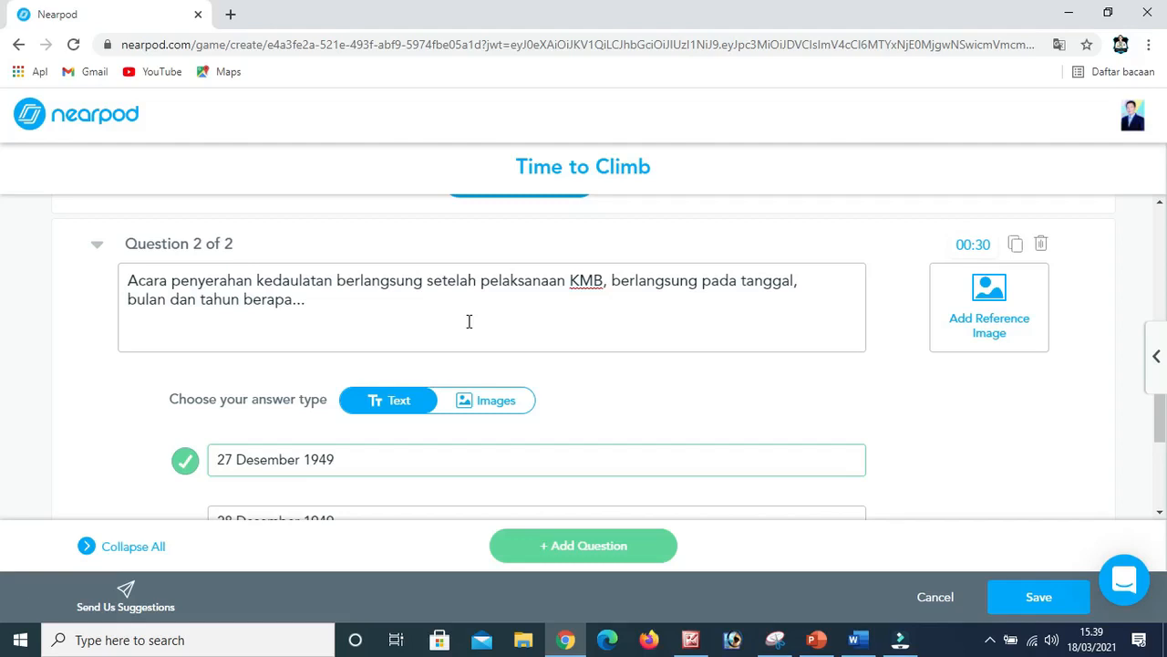
Review the answer options of the second Time to Climb question and save the activity into the lesson.
scroll(469, 321, "down", 2)
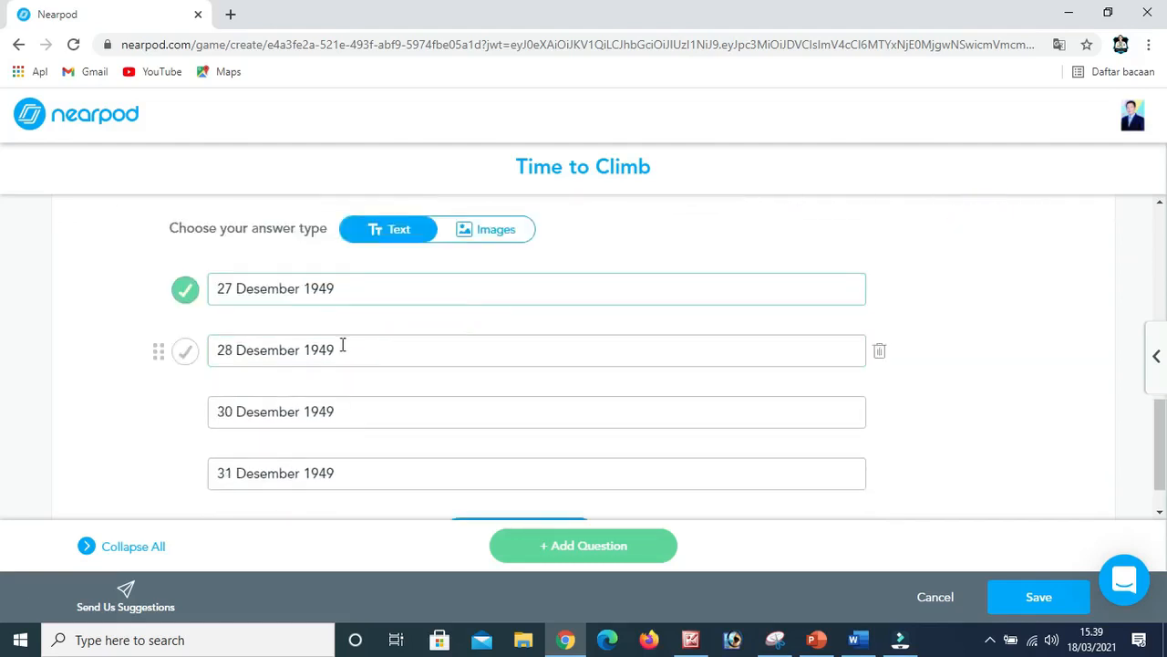
scroll(341, 344, "down", 1)
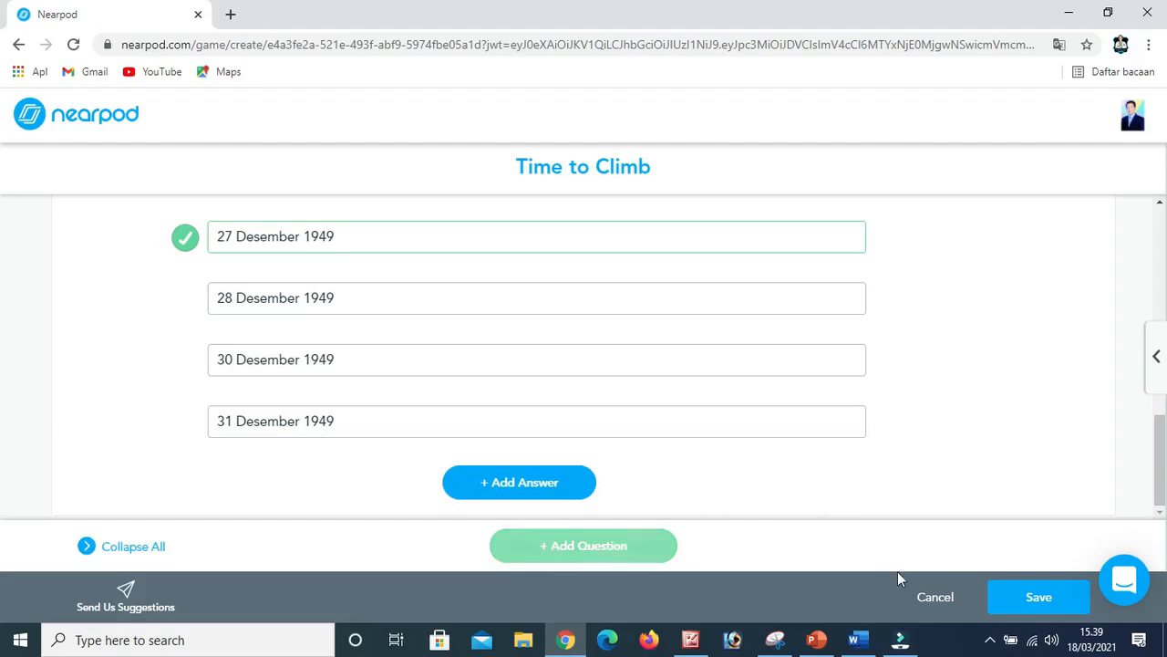
left_click(1044, 600)
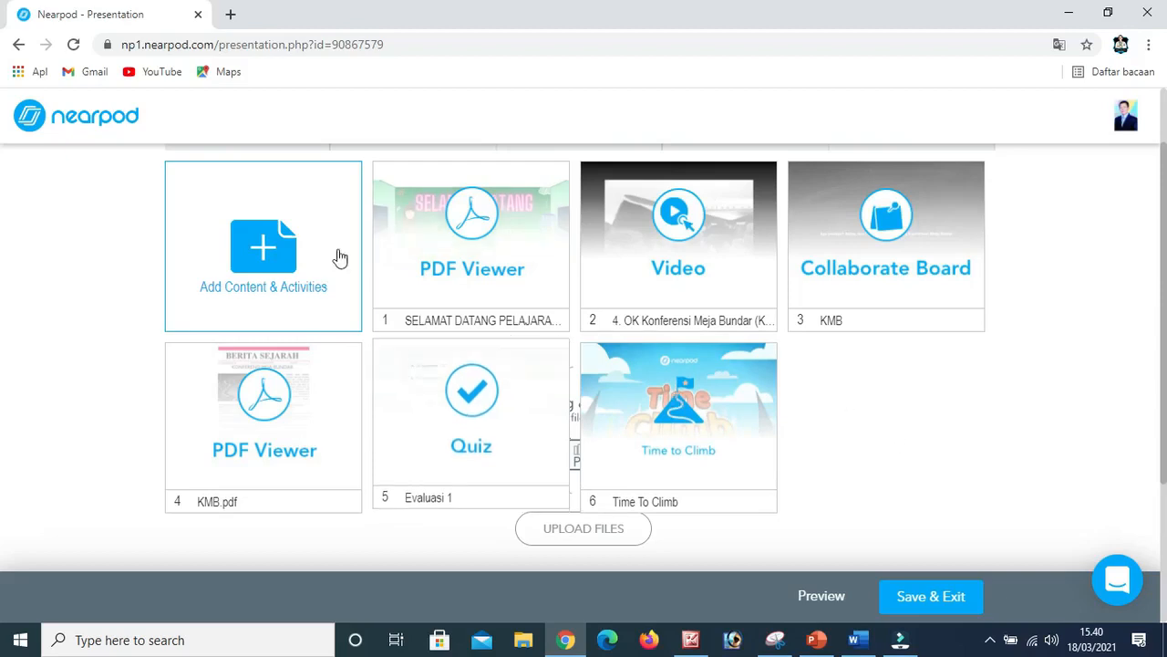
Add Pengayaan.pdf from the MATERI NEARPOD folder to the lesson as a PDF Viewer slide.
left_click(280, 253)
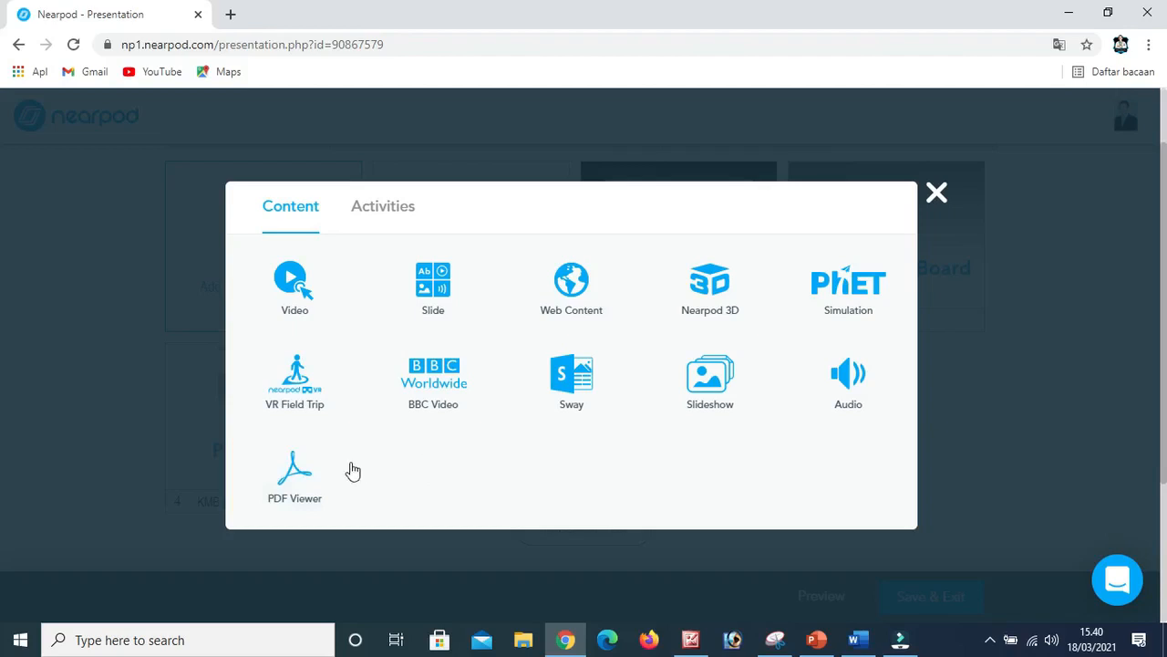
left_click(304, 491)
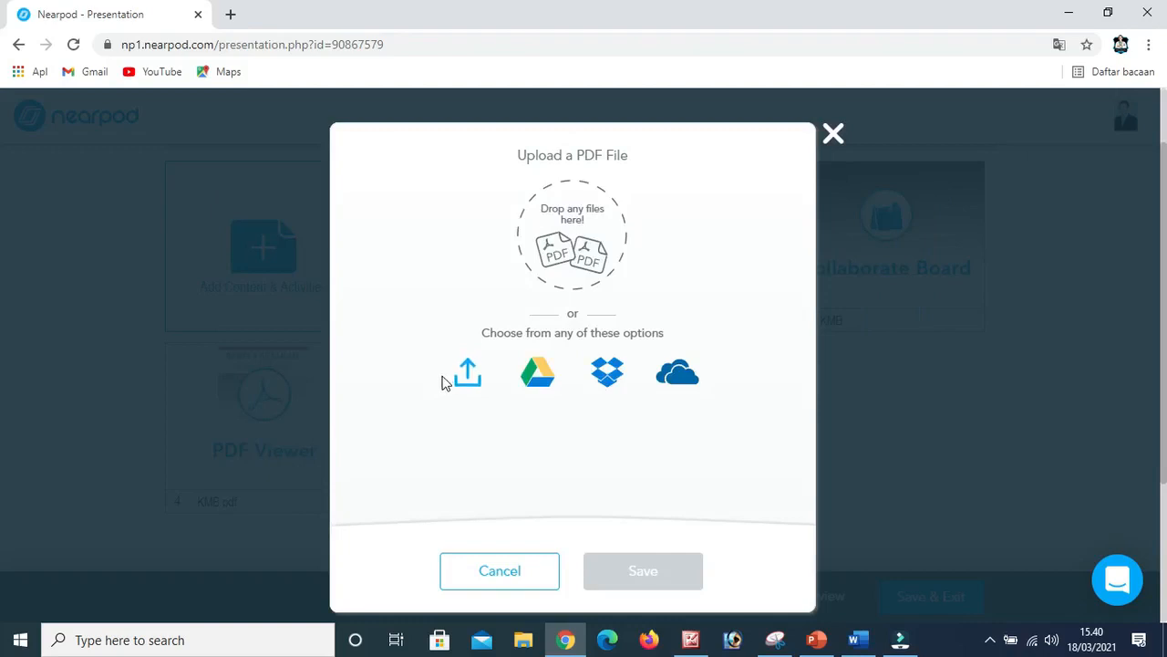
left_click(465, 376)
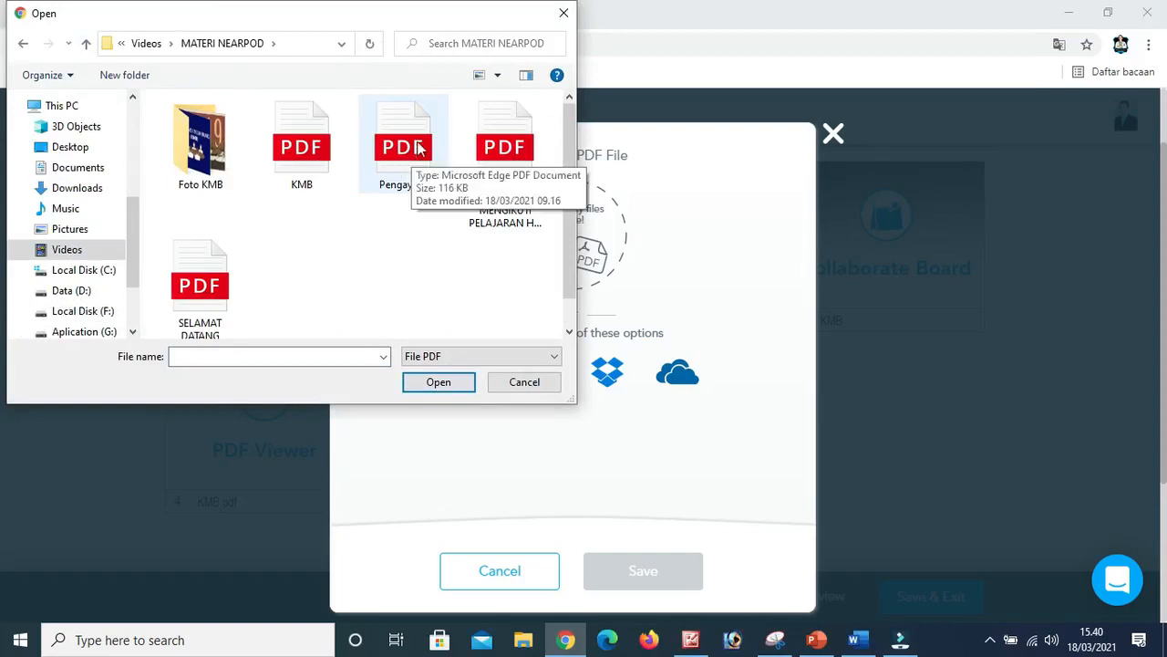
left_click(399, 153)
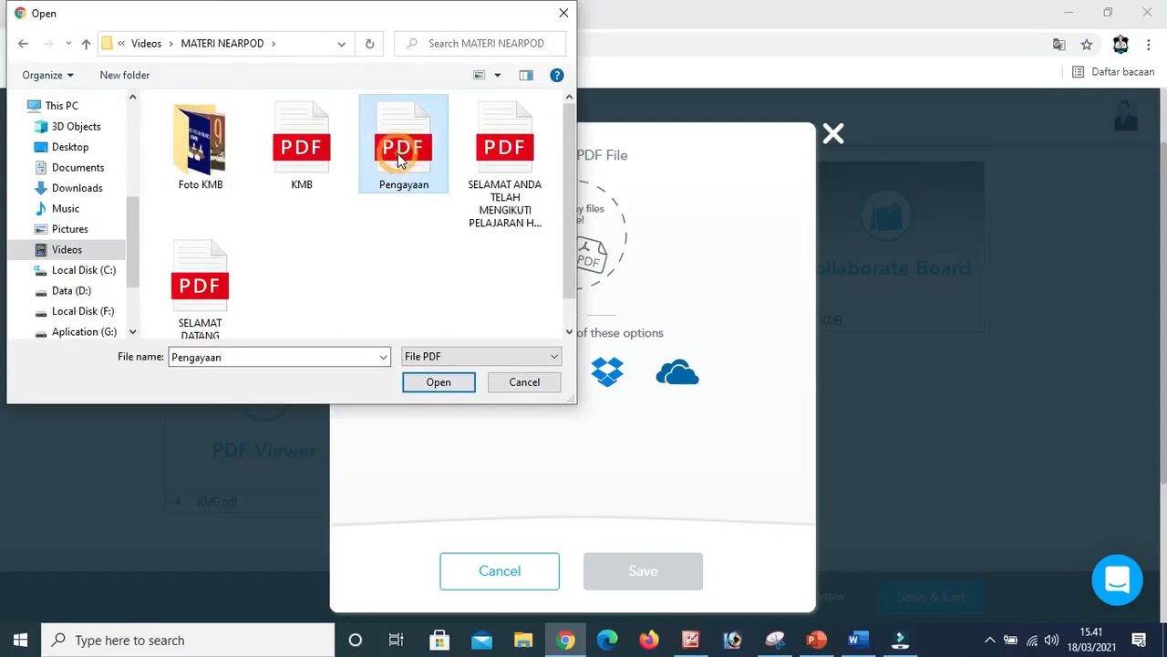
left_click(433, 382)
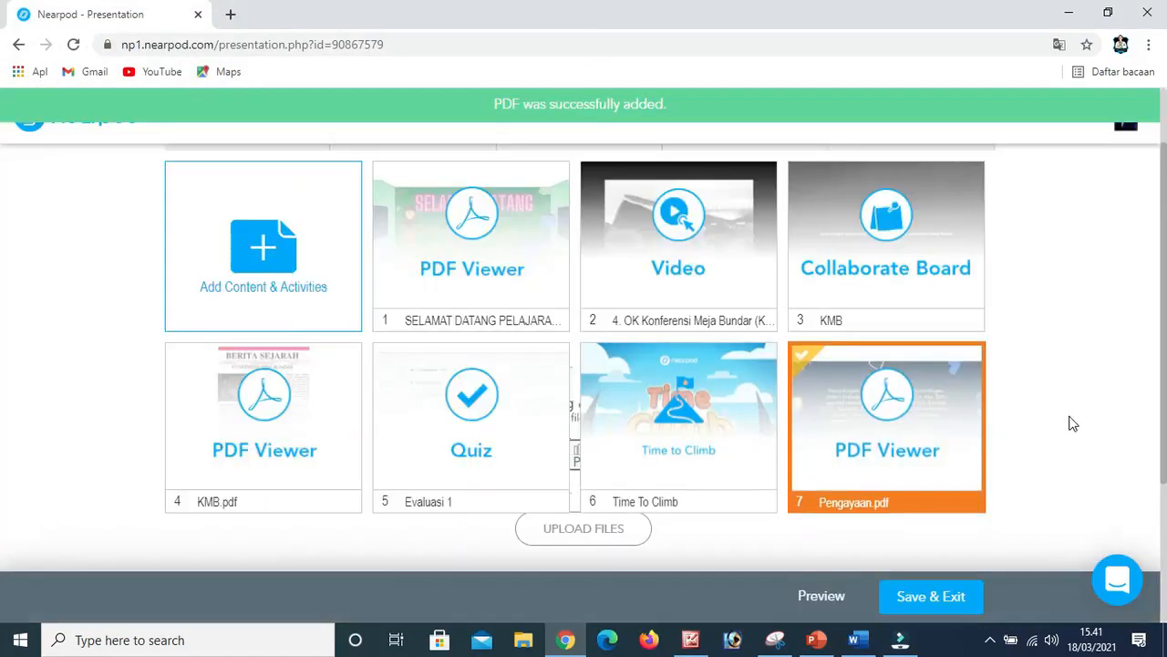
left_click(1069, 417)
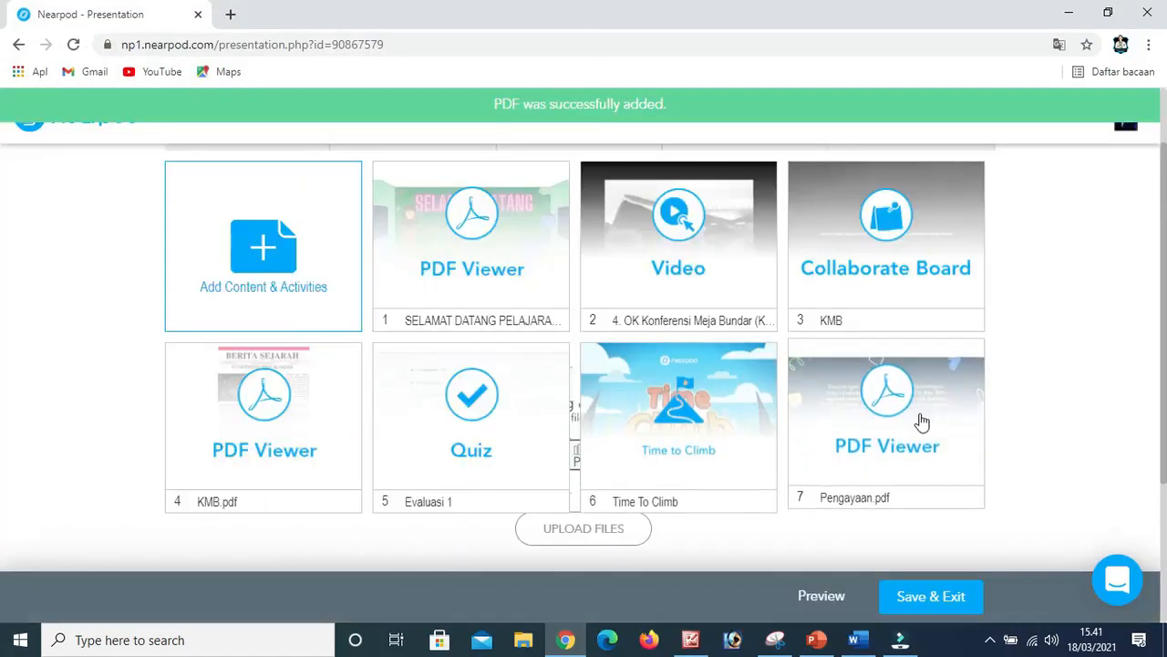
scroll(919, 419, "down", 2)
scroll(920, 419, "up", 2)
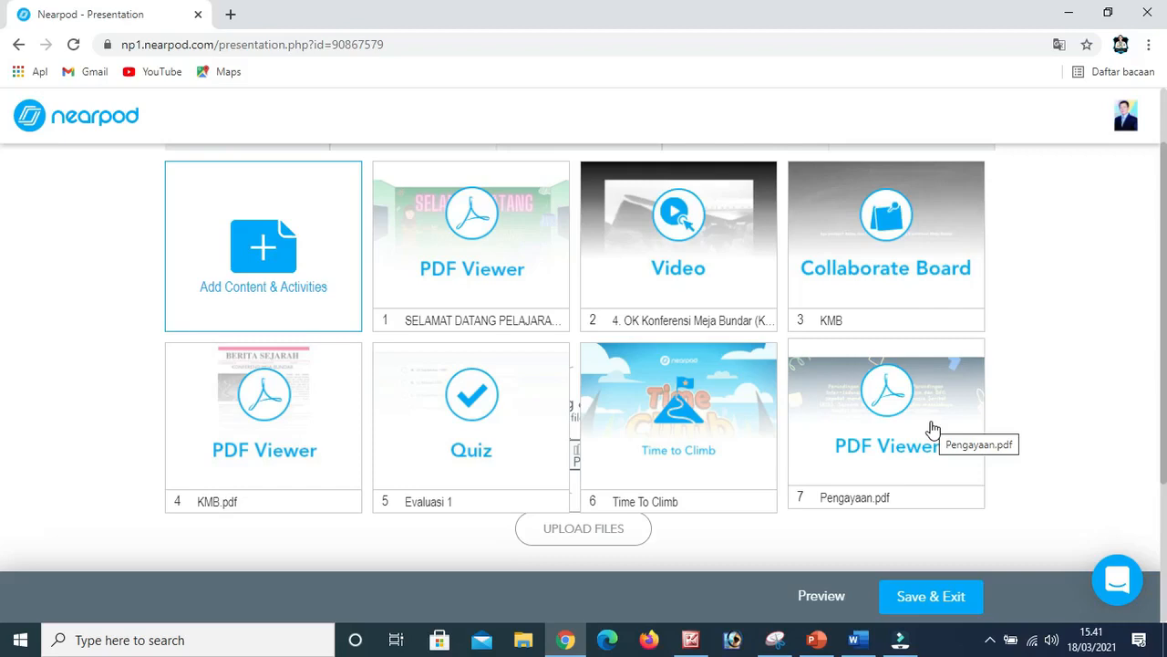
Add the PDF "SELAMAT ANDA TELAH MENGIKUTI PELAJARAN HARI INI" to the lesson as another PDF Viewer slide.
left_click(272, 278)
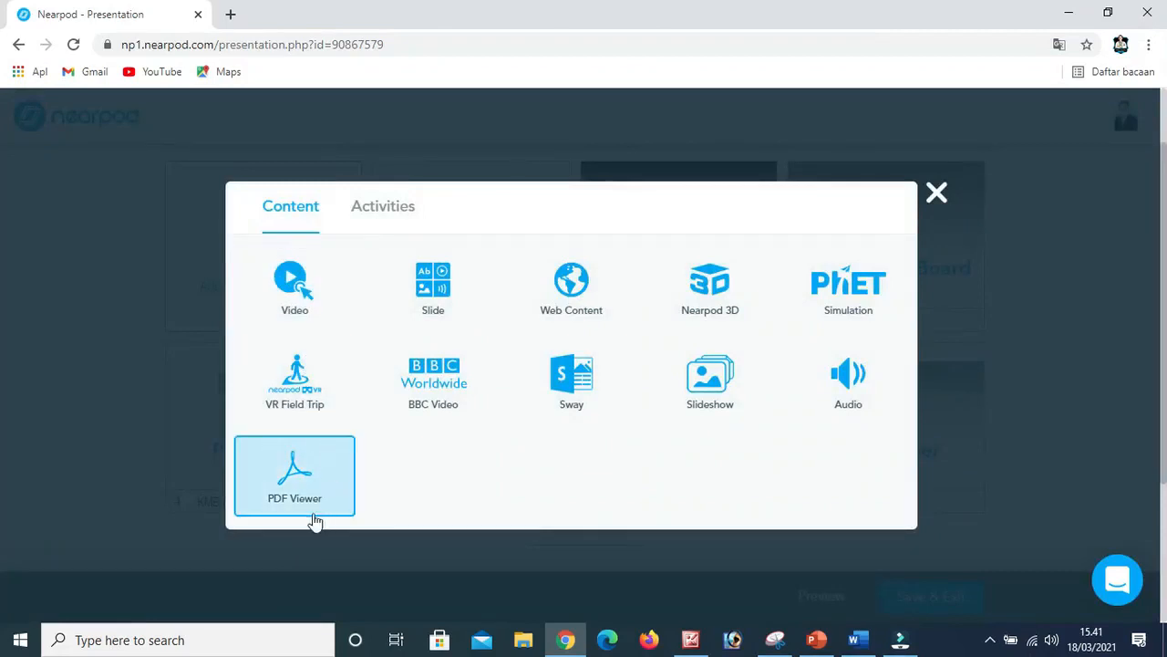
left_click(308, 493)
left_click(462, 376)
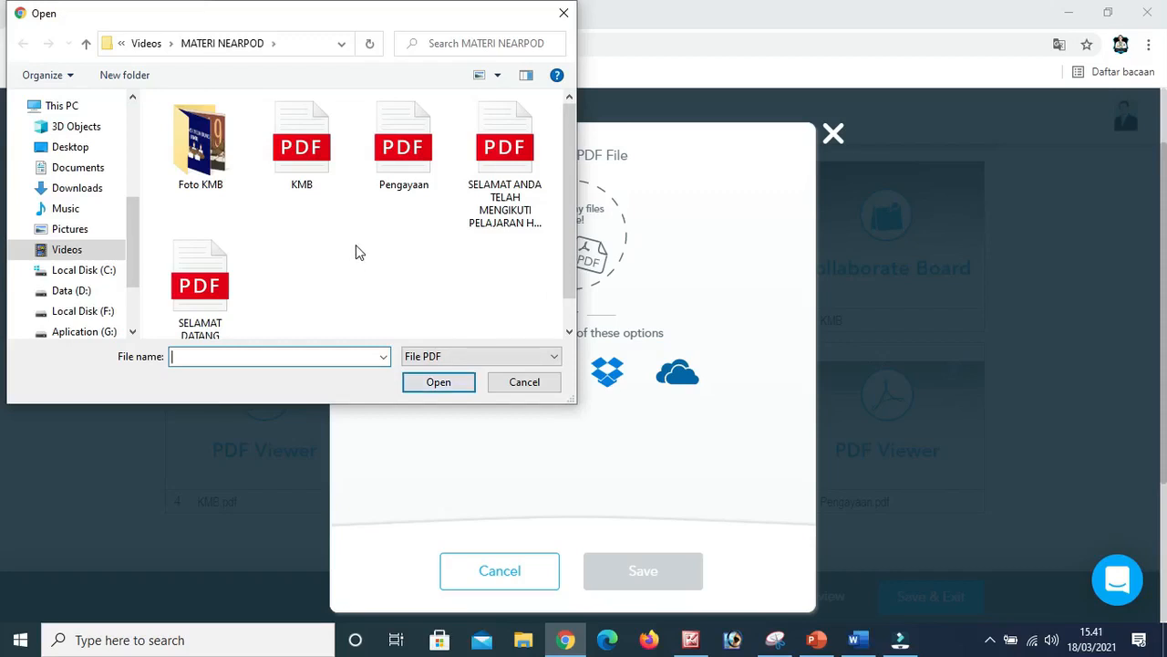
left_click(504, 183)
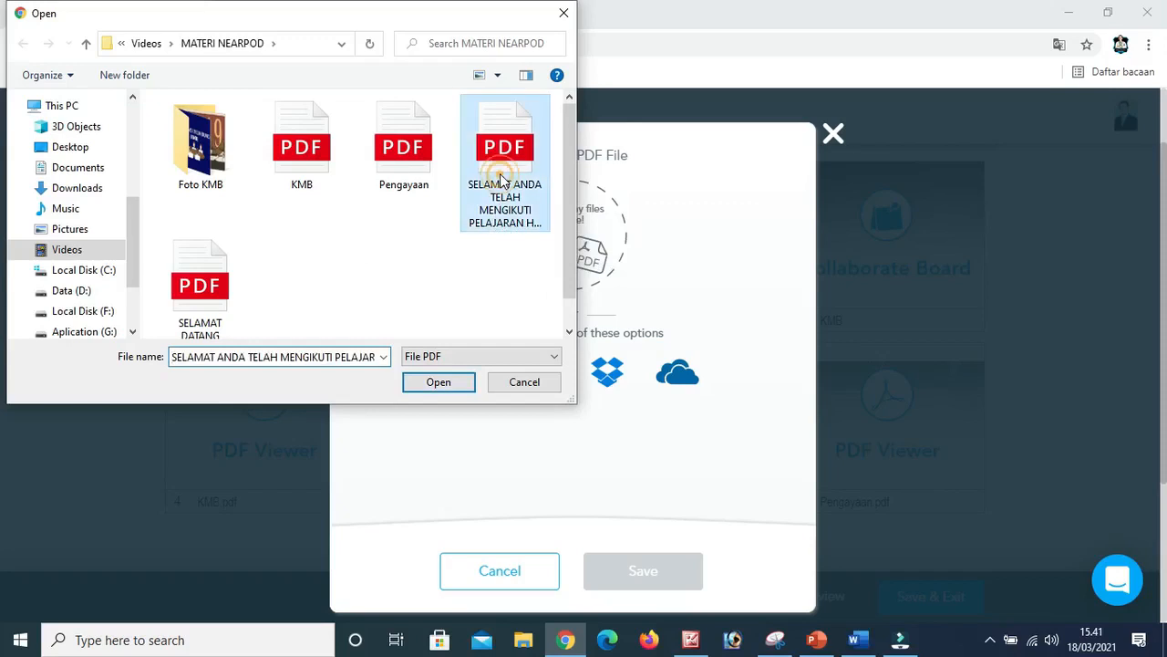
left_click(441, 382)
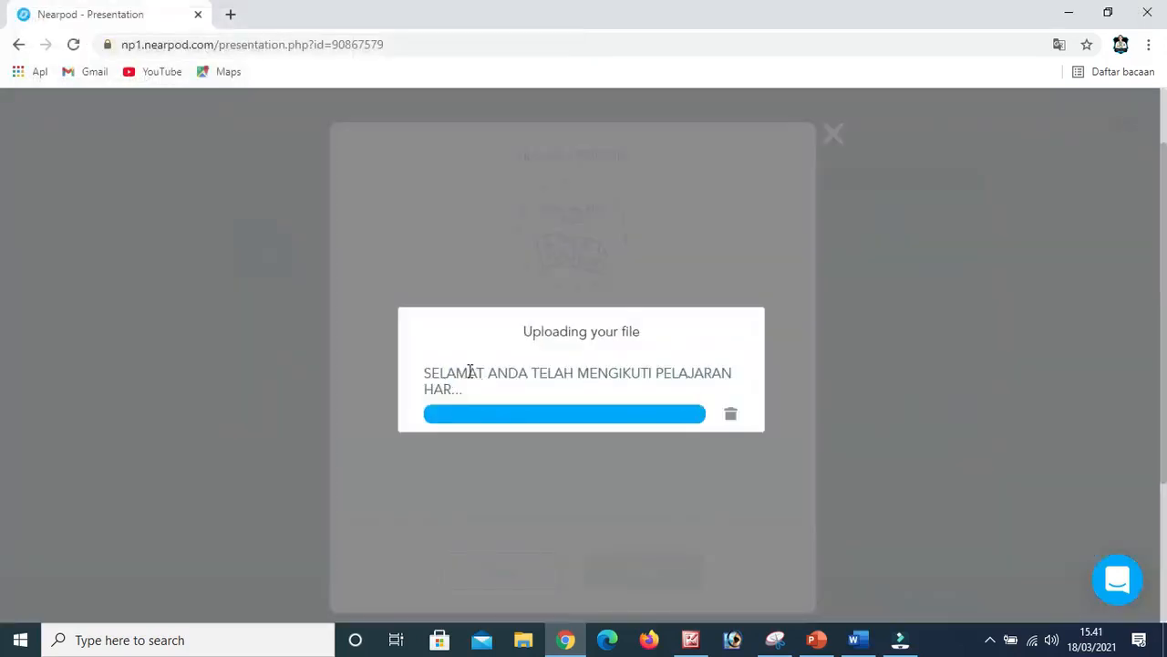
scroll(696, 447, "down", 3)
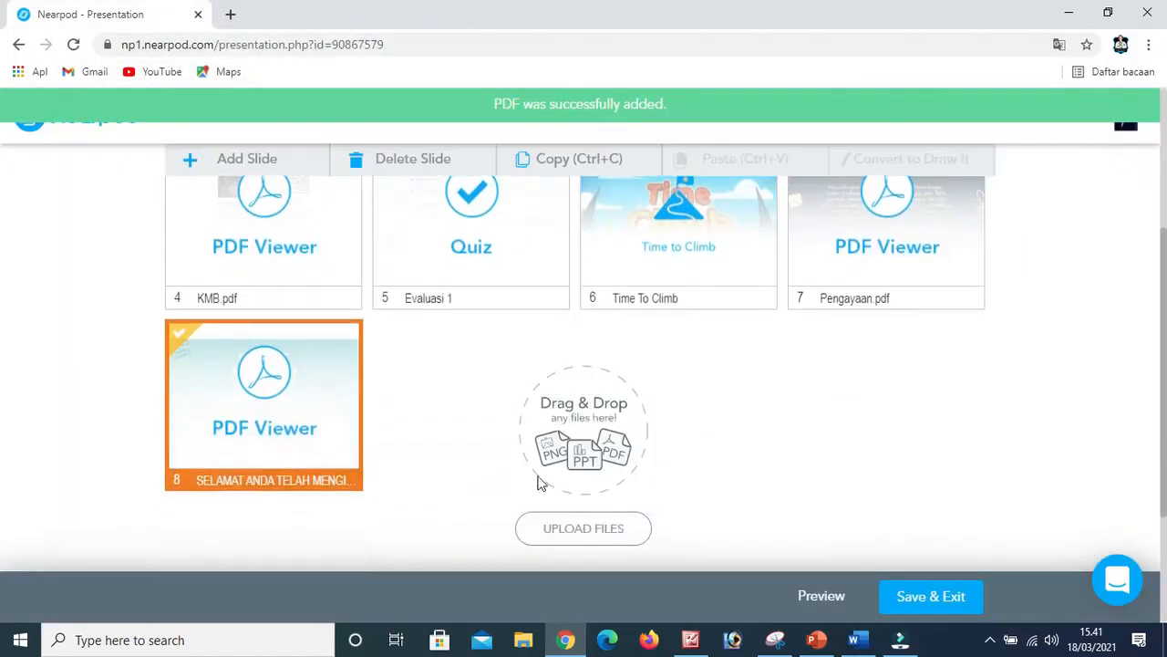
scroll(406, 462, "up", 3)
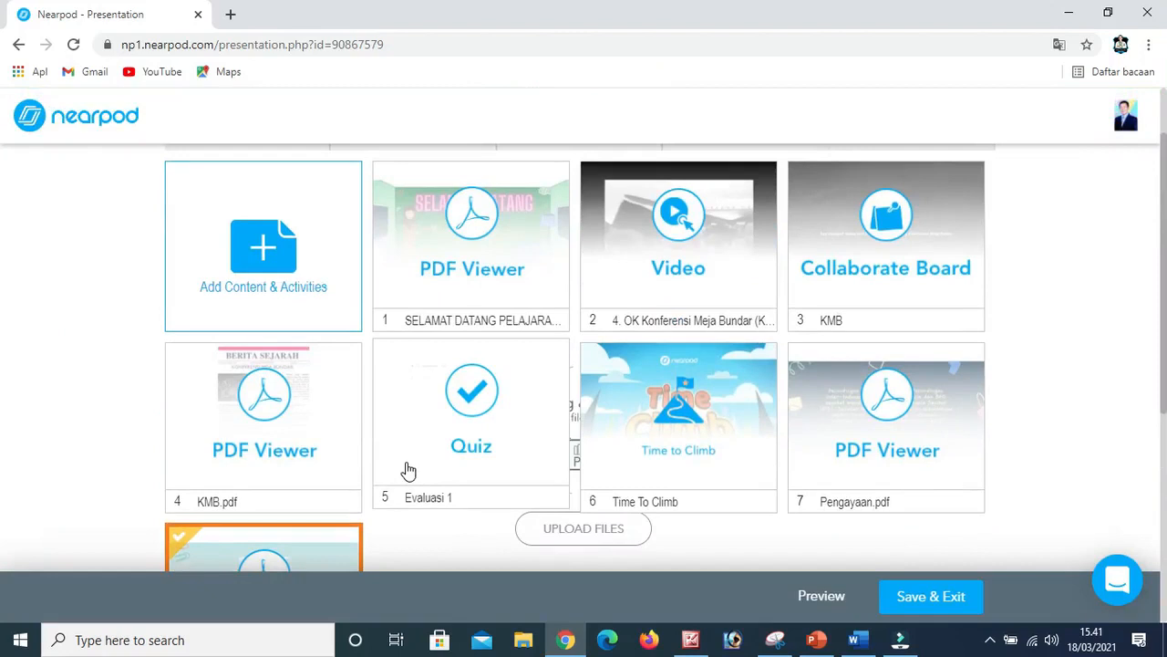
Review the lesson's slides and look over the activity and content types available for adding.
scroll(407, 470, "down", 3)
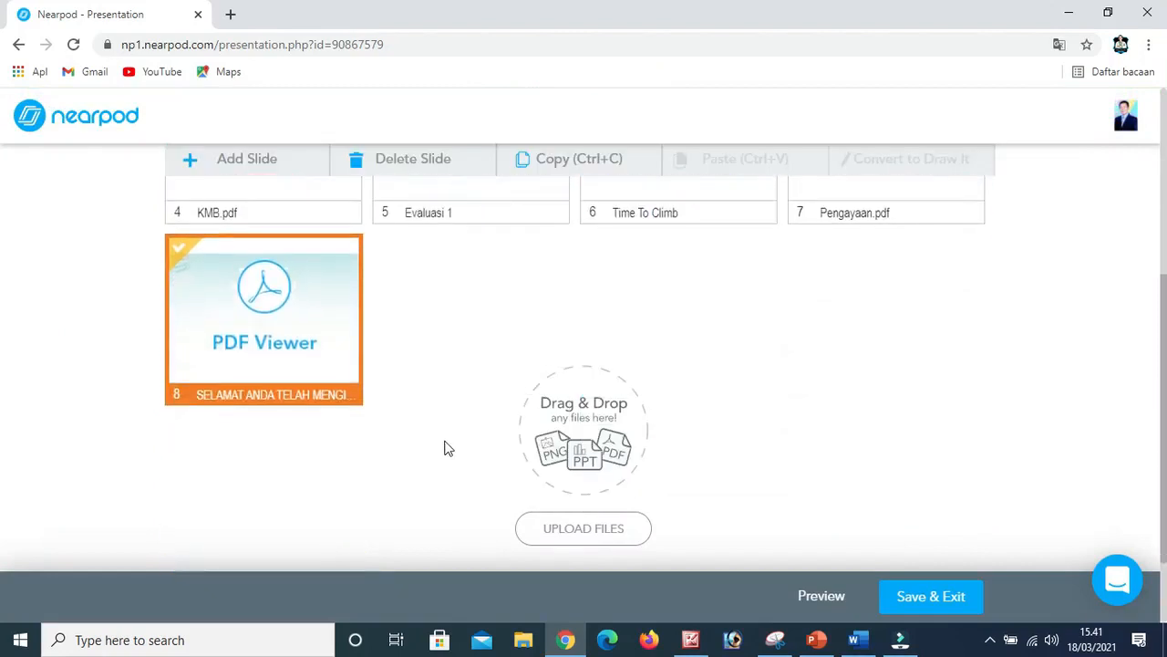
scroll(501, 450, "up", 1)
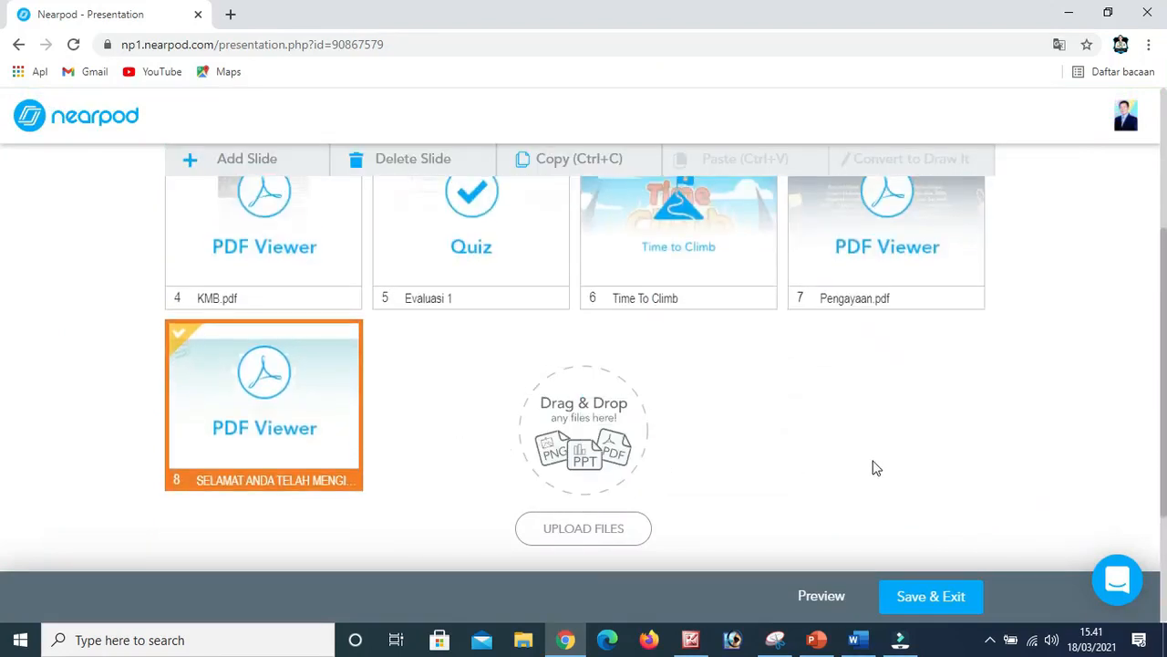
scroll(474, 388, "up", 1)
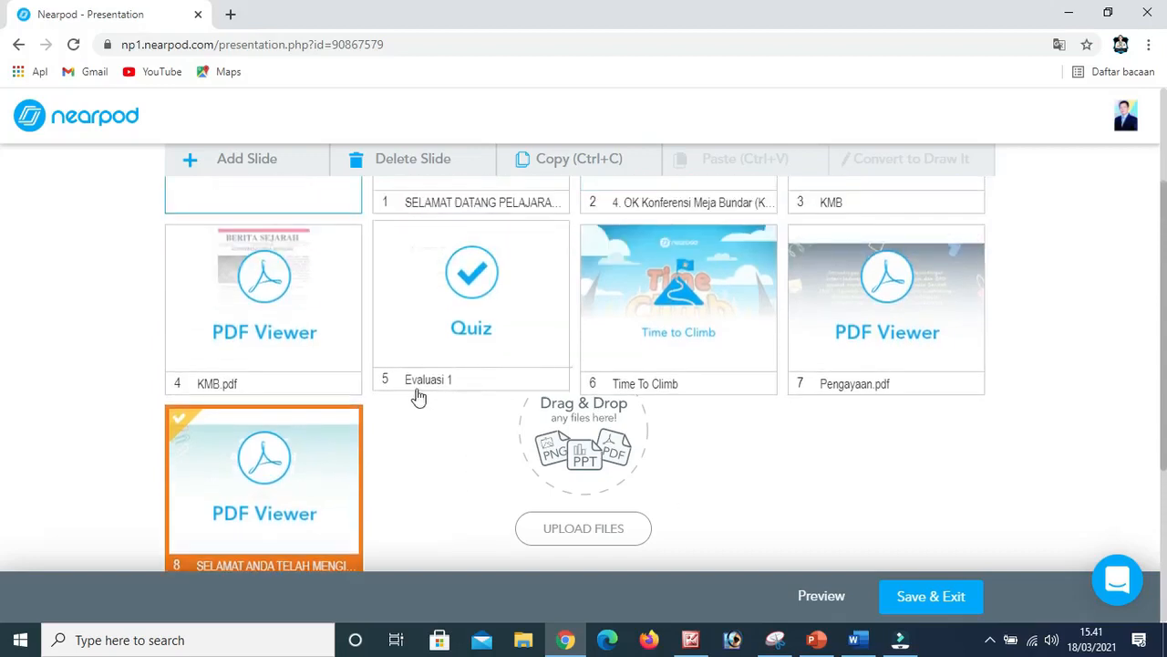
scroll(392, 392, "up", 3)
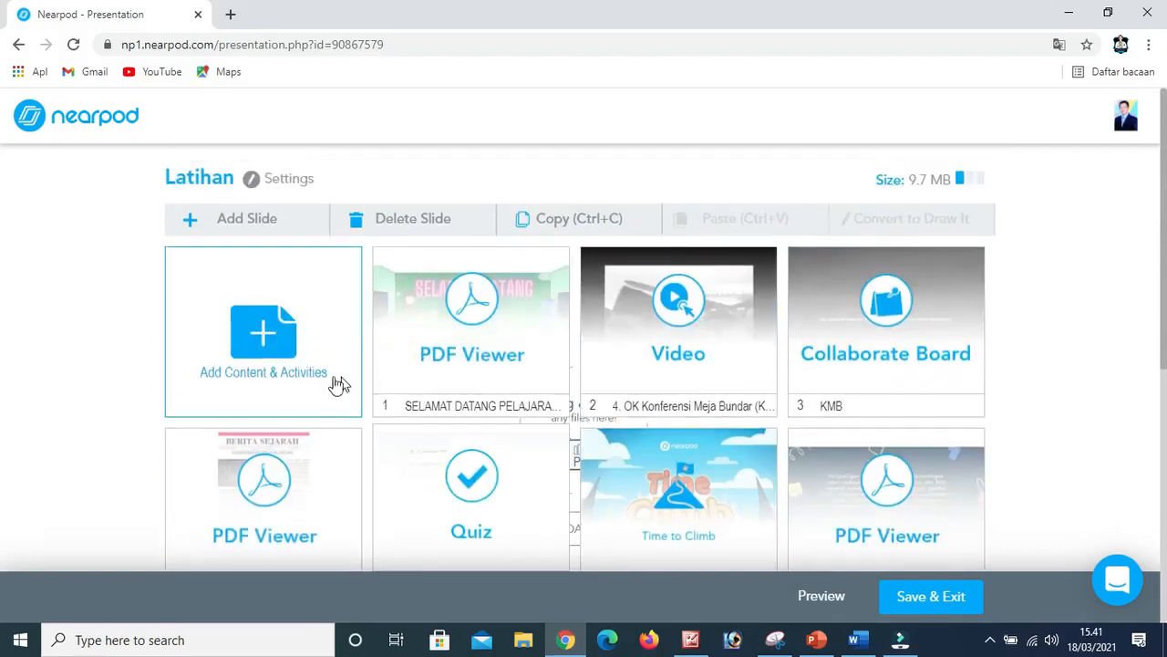
left_click(262, 336)
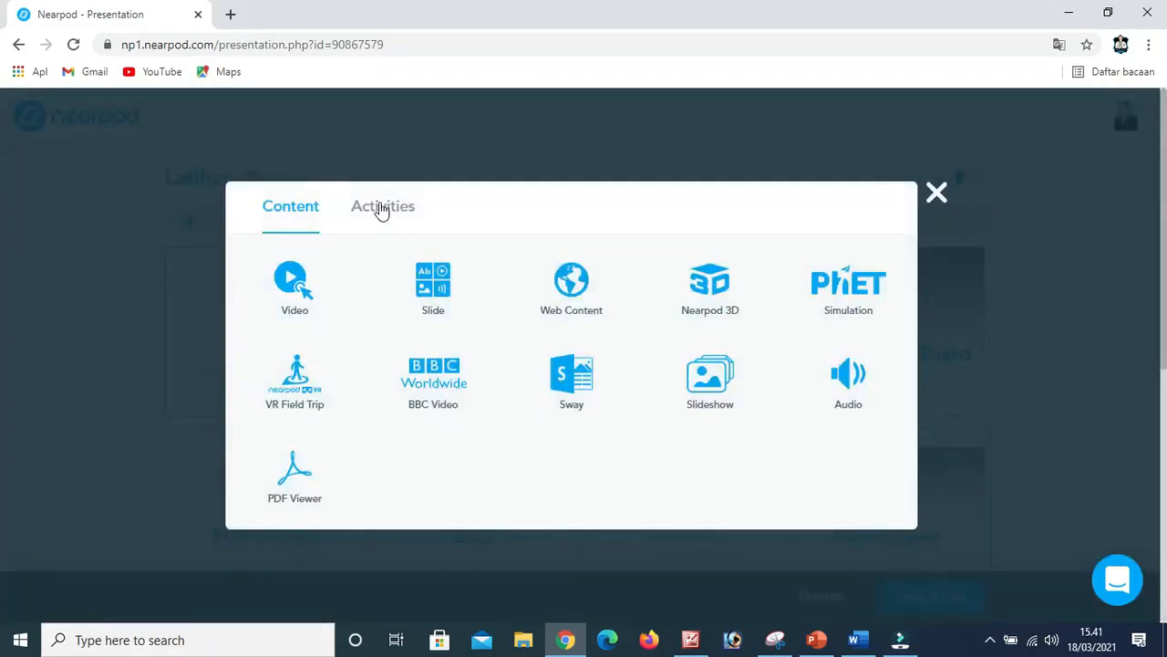
left_click(380, 207)
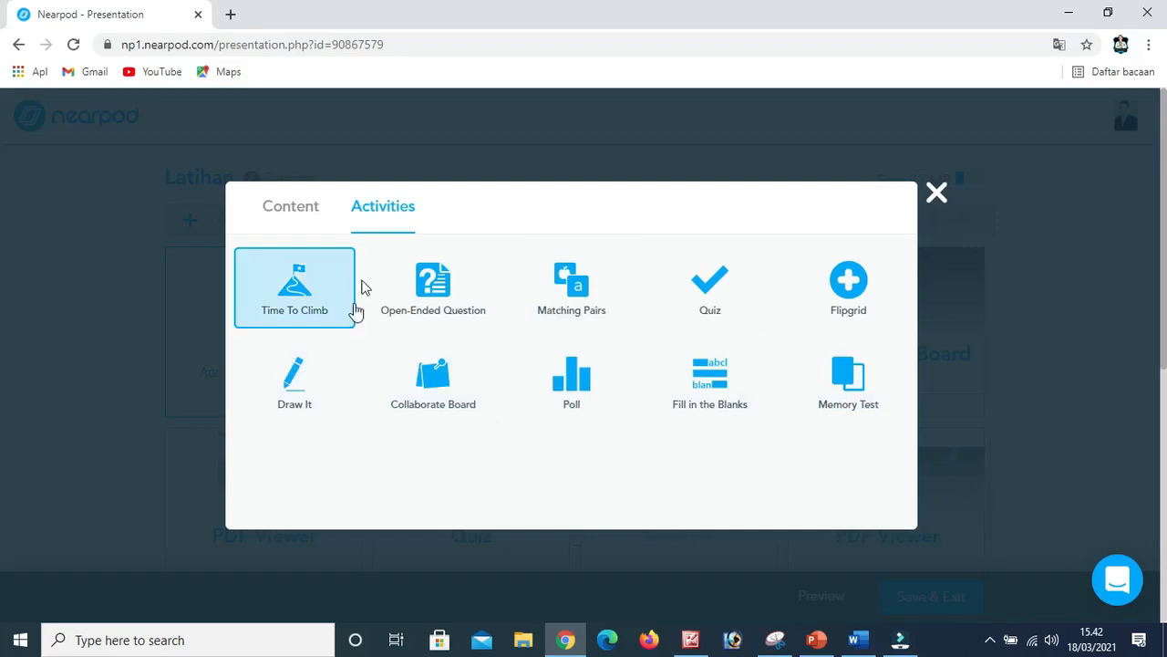
left_click(282, 209)
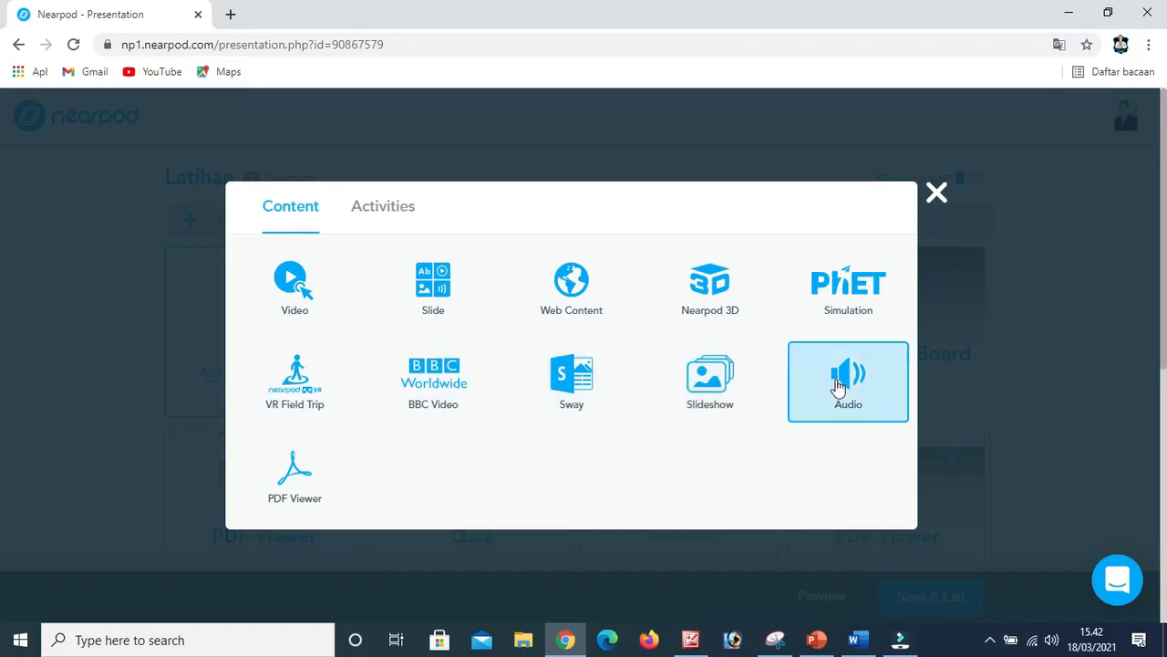
Preview the Earth model from the Nearpod 3D Staff Picks in full screen and leave without adding it.
left_click(716, 303)
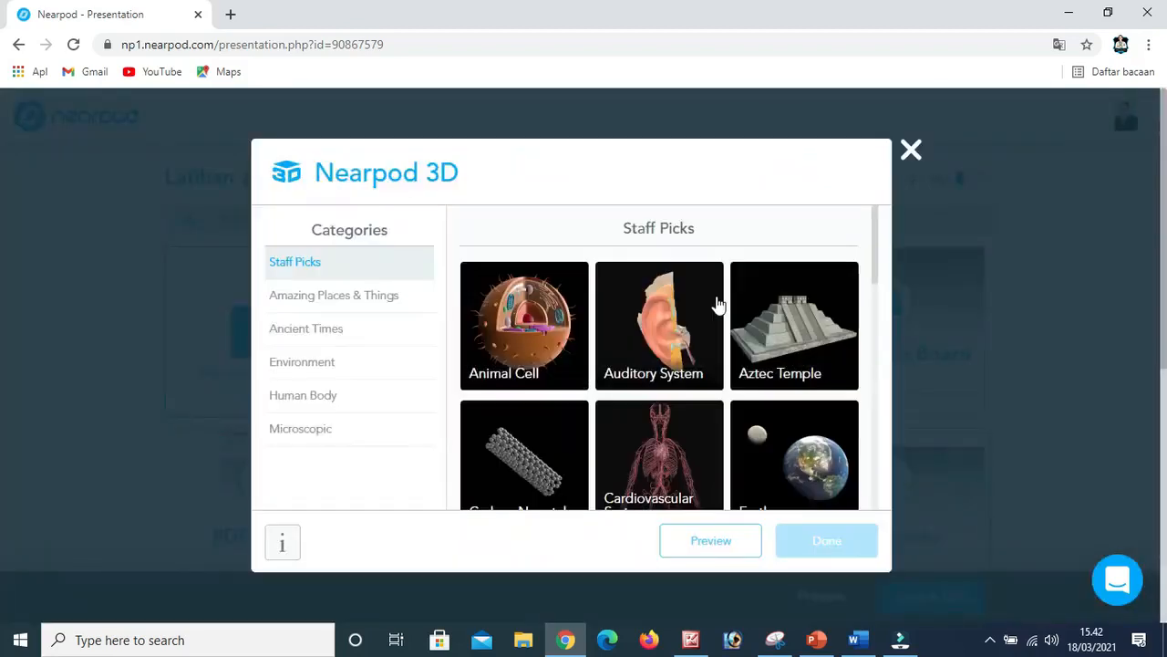
scroll(598, 343, "down", 1)
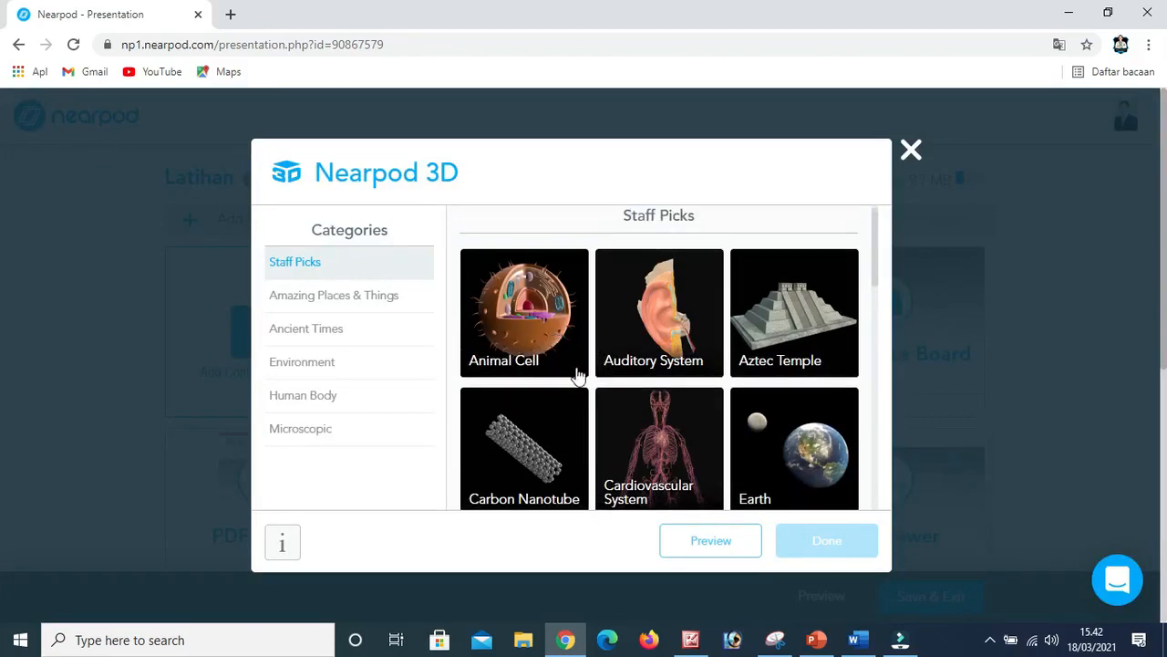
scroll(577, 375, "down", 1)
left_click(785, 418)
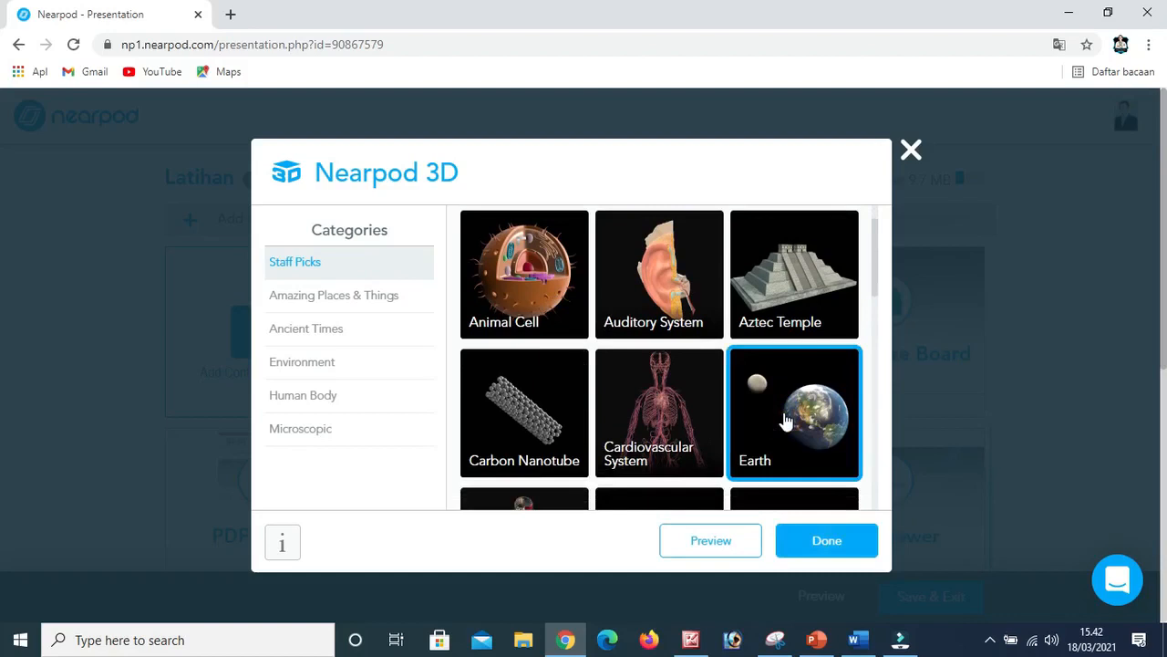
left_click(725, 546)
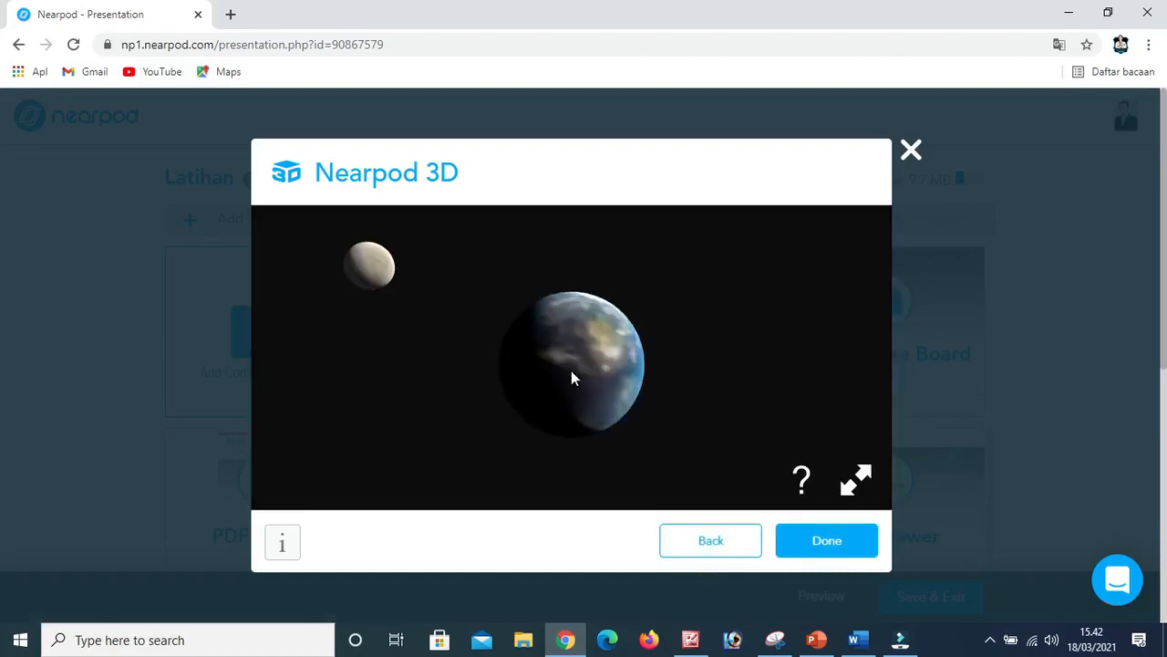
scroll(571, 371, "down", 1)
scroll(571, 379, "up", 1)
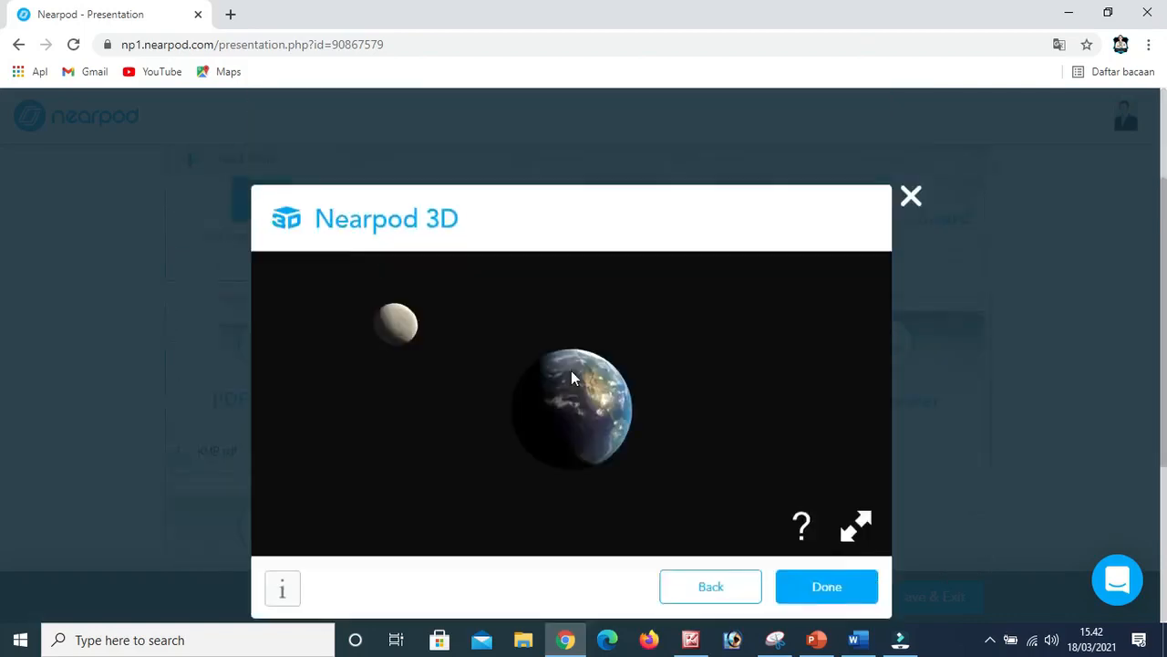
left_click(855, 479)
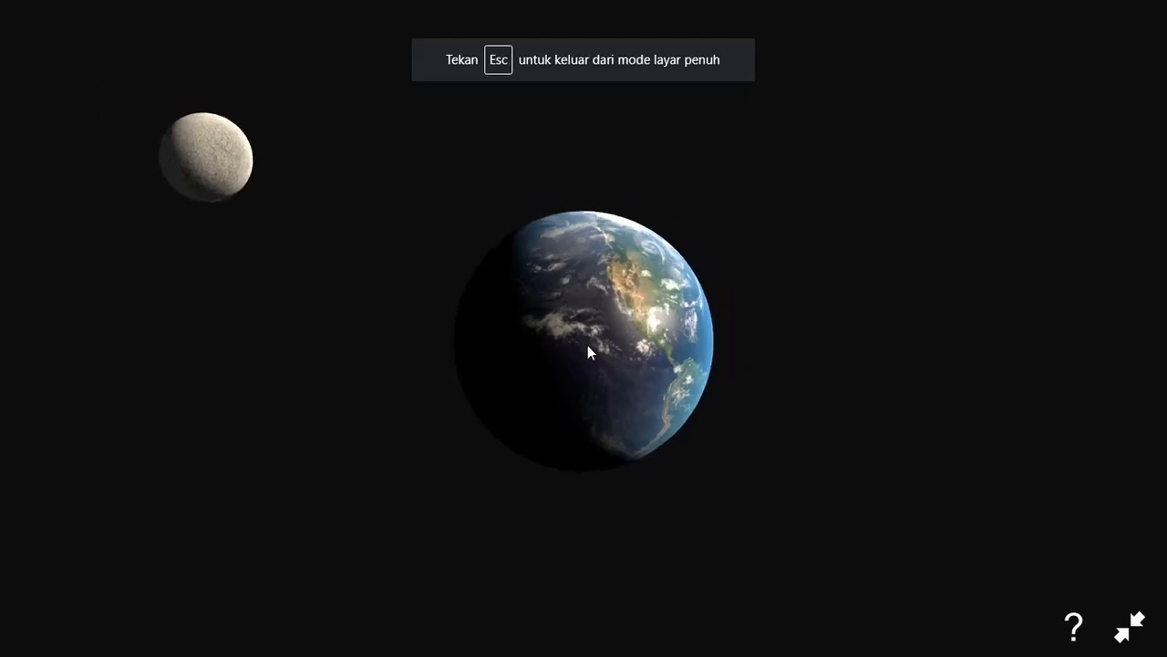
left_click_drag(587, 346, 432, 341)
left_click_drag(594, 342, 879, 391)
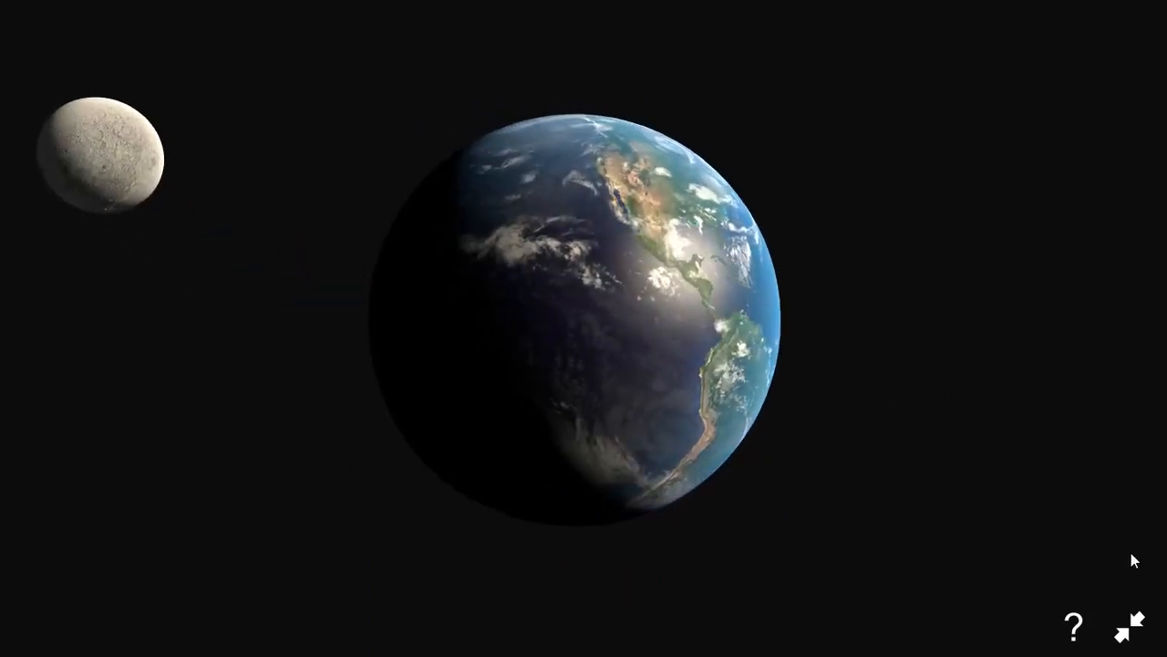
left_click(1130, 638)
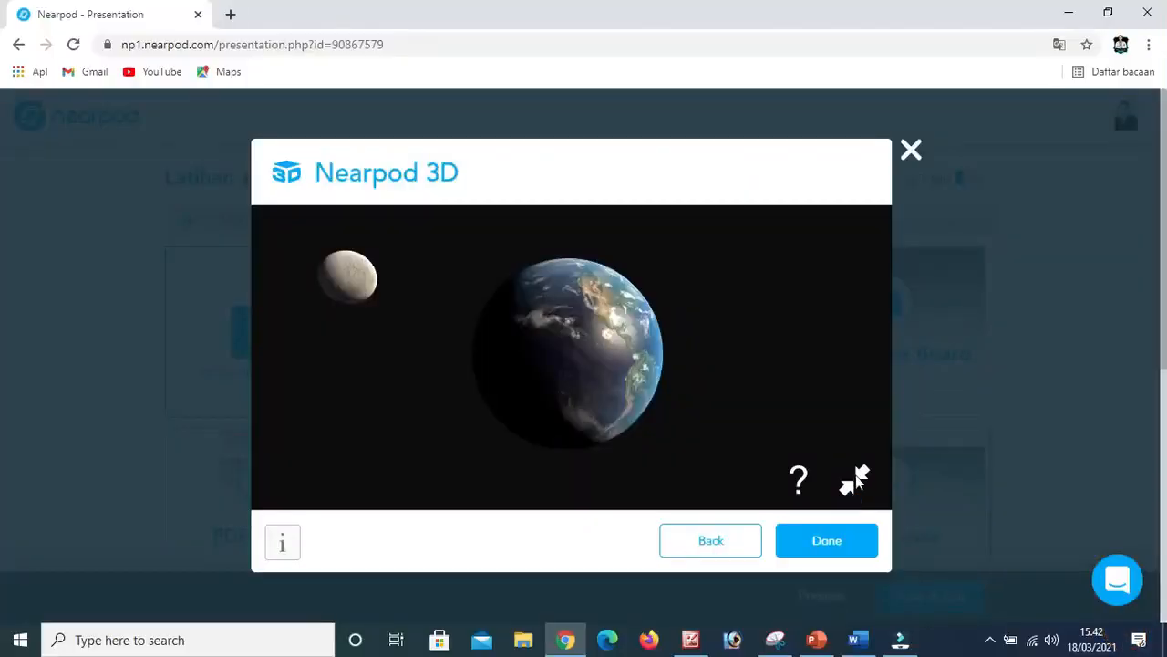
left_click(912, 152)
Browse the Staff Picks models in the Nearpod 3D library.
left_click(651, 429)
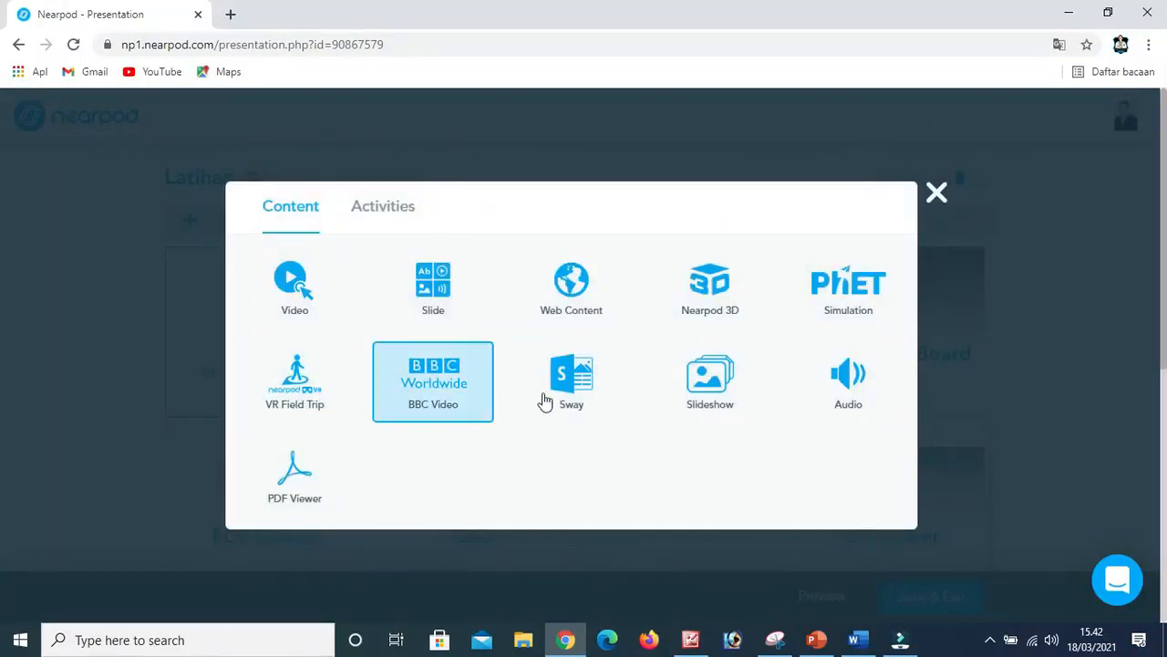
left_click(724, 294)
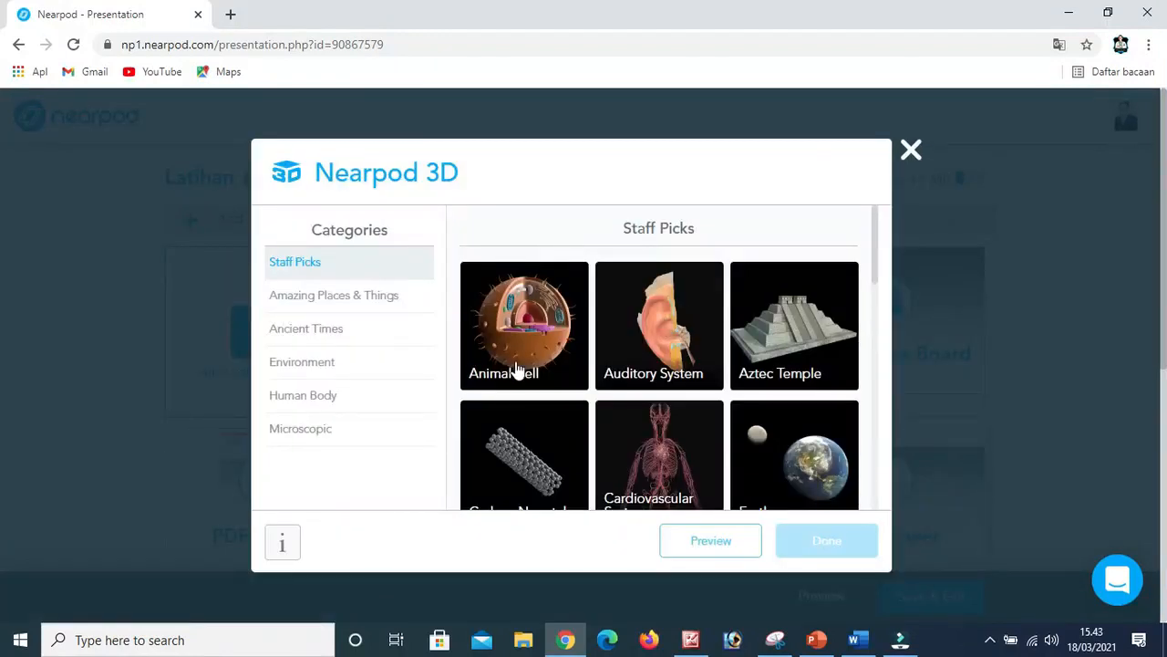
scroll(520, 363, "down", 2)
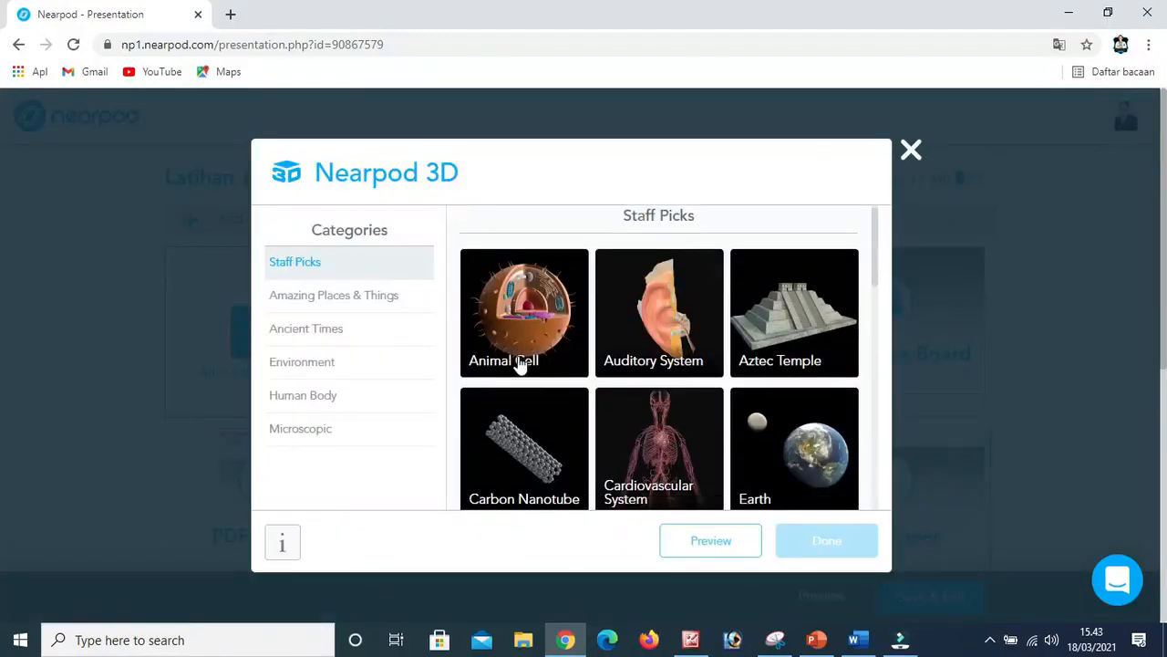
scroll(520, 363, "down", 3)
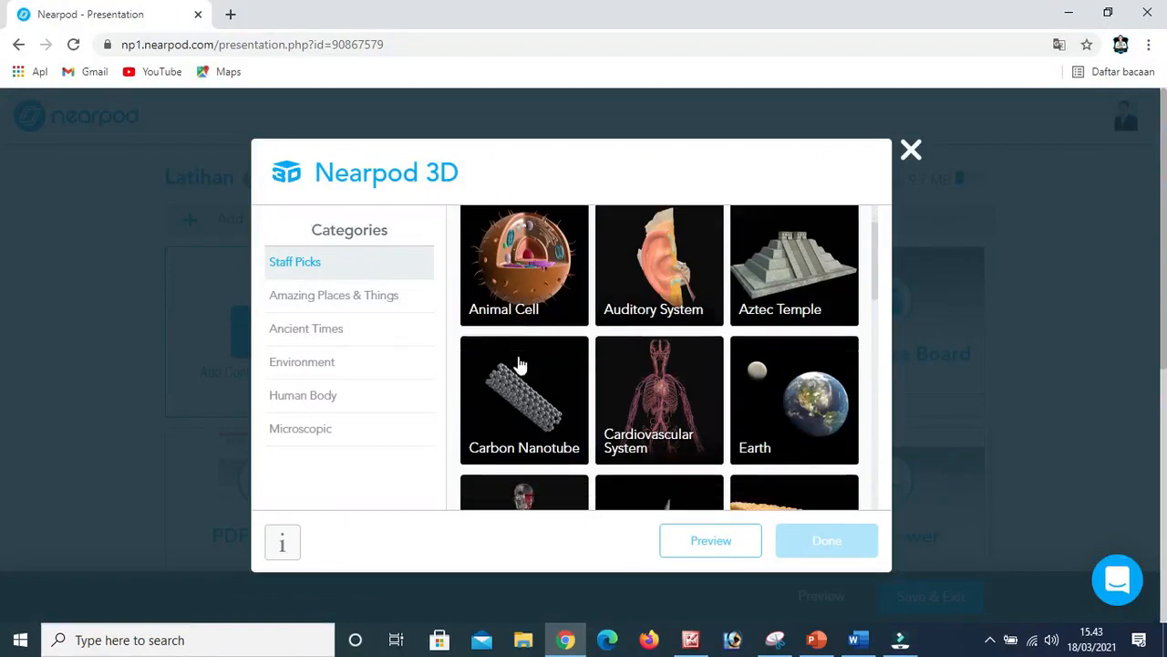
scroll(580, 369, "down", 5)
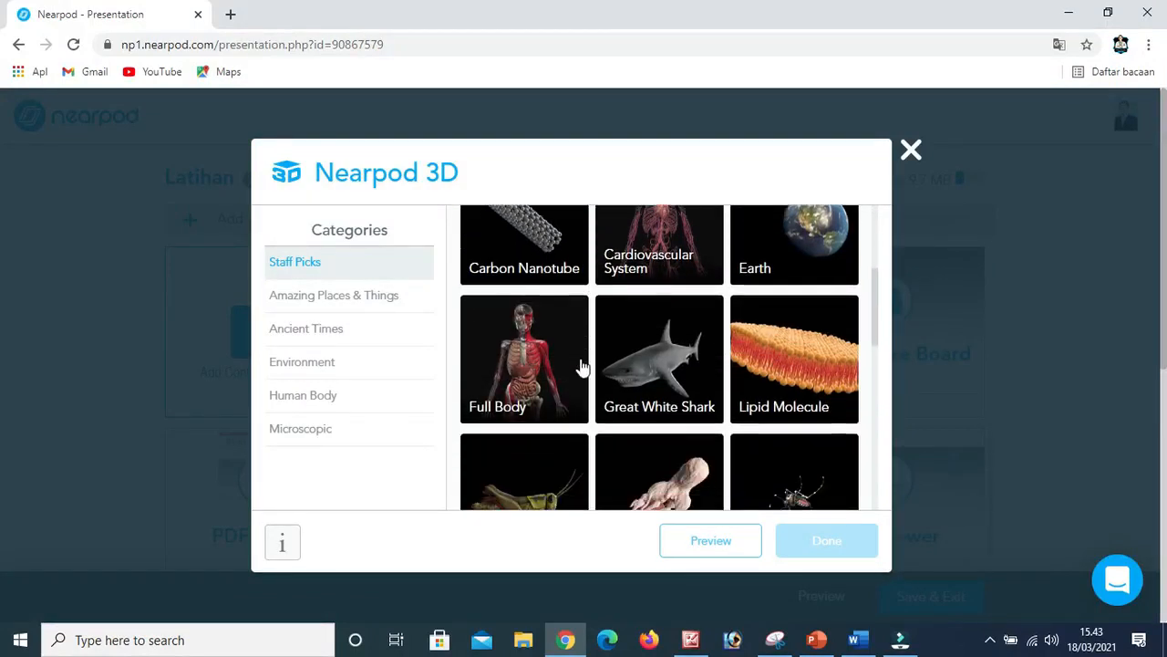
scroll(580, 374, "down", 7)
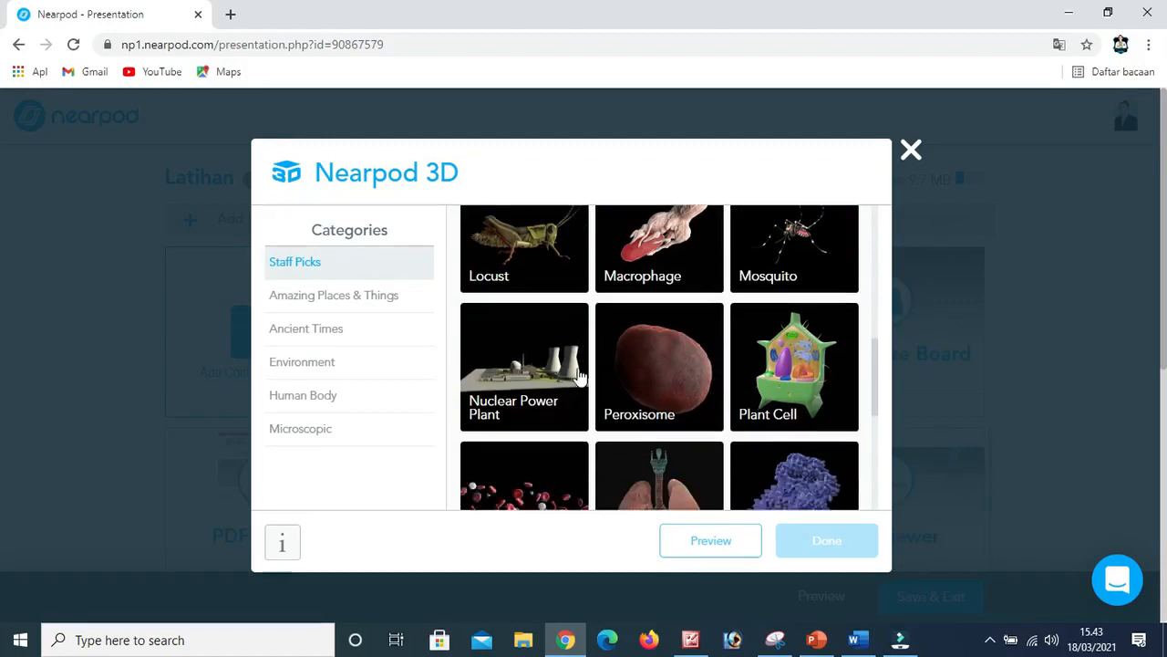
scroll(580, 374, "down", 1)
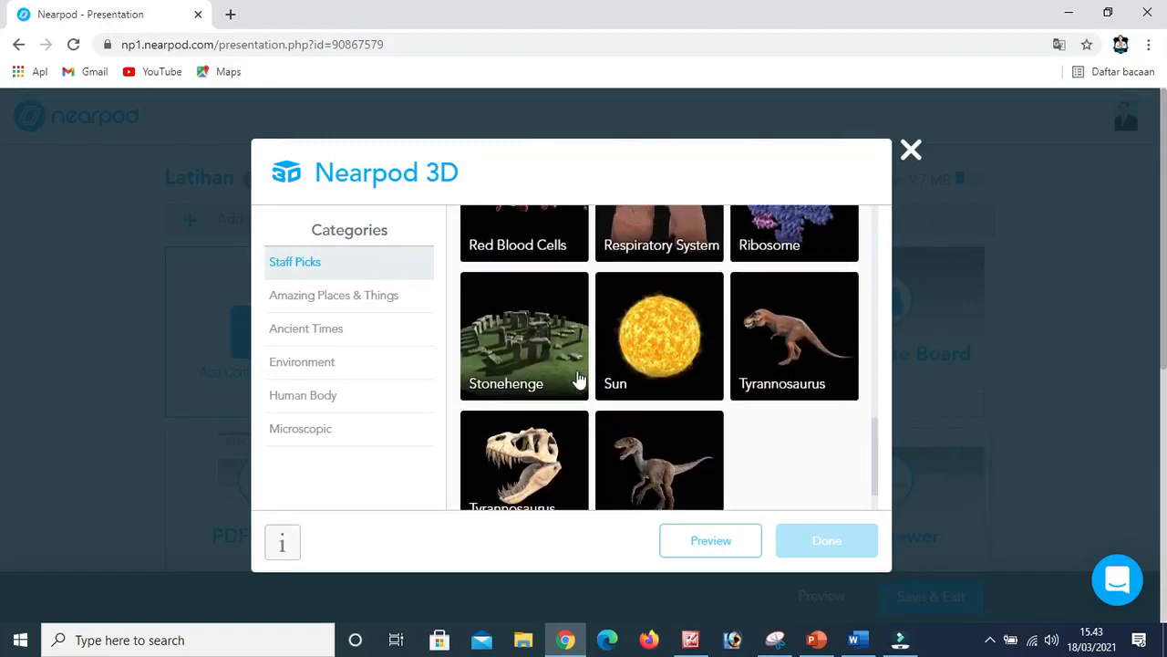
Preview the Stonehenge model from the Staff Picks, rotate it to inspect it from another side, and return to the model list.
left_click(523, 338)
left_click(712, 545)
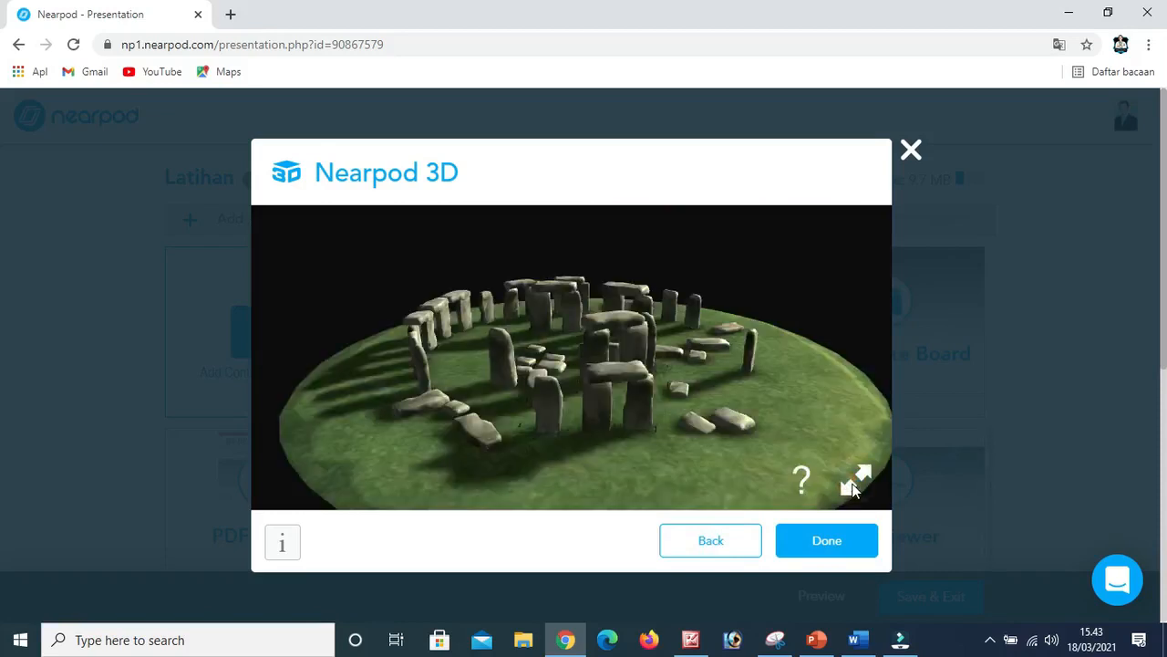
scroll(732, 369, "down", 3)
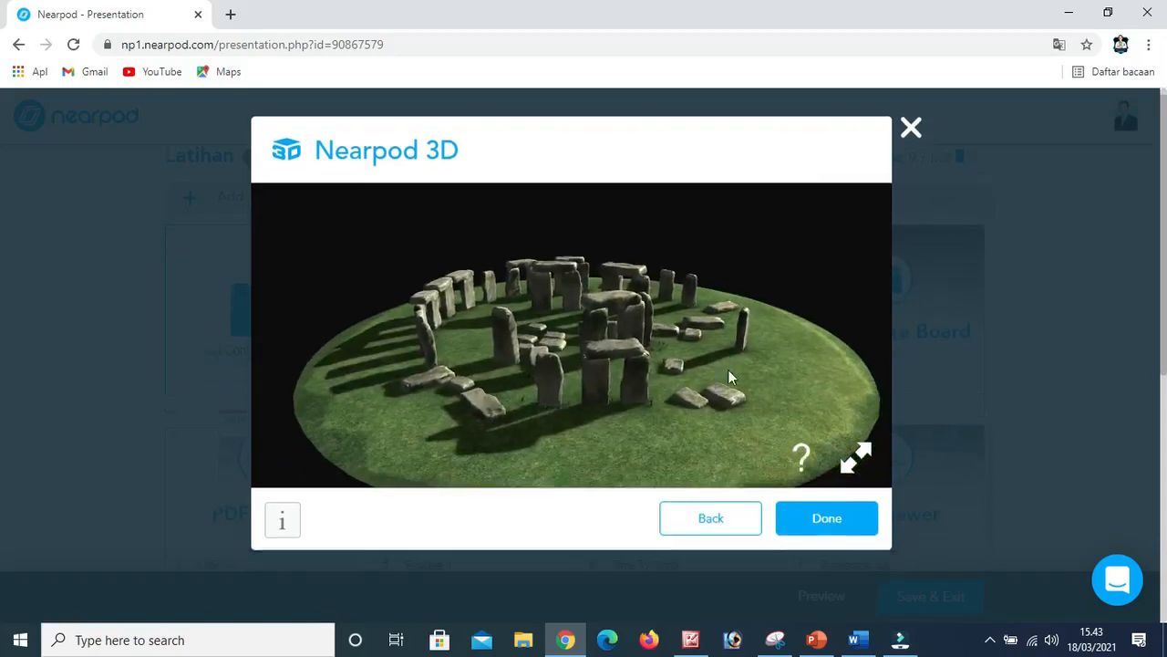
scroll(720, 373, "up", 3)
mouse_move(785, 424)
left_mouse_down()
mouse_move(726, 447)
mouse_move(599, 443)
mouse_move(594, 404)
mouse_move(602, 422)
mouse_move(677, 443)
mouse_move(715, 410)
mouse_move(710, 421)
left_mouse_up()
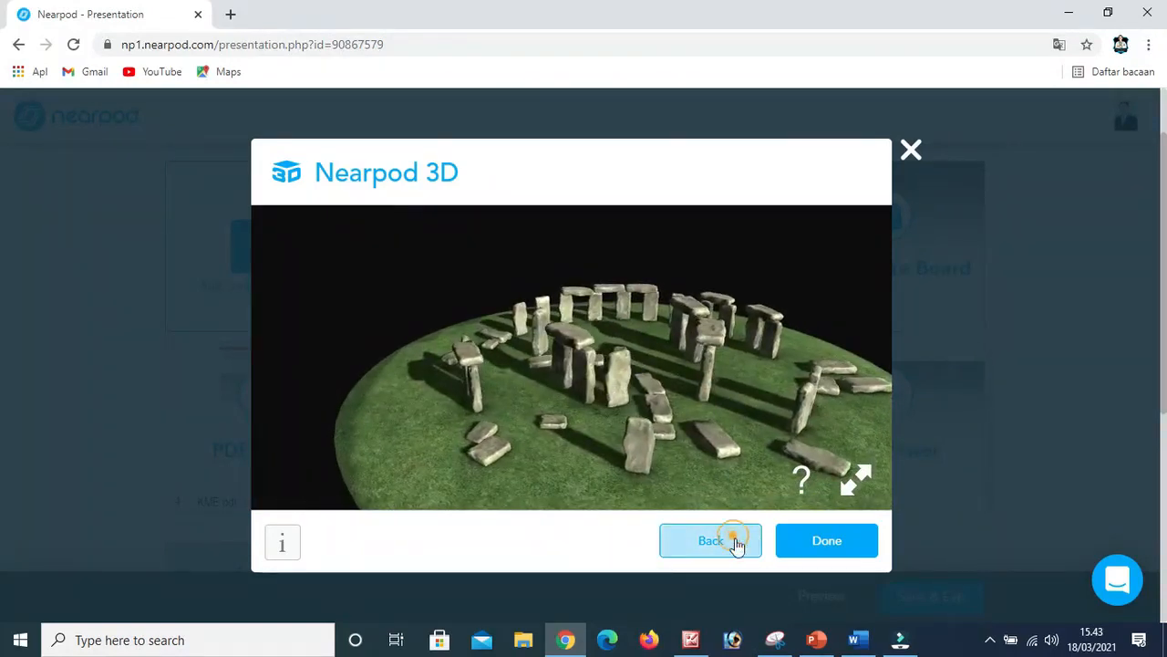
left_click(735, 541)
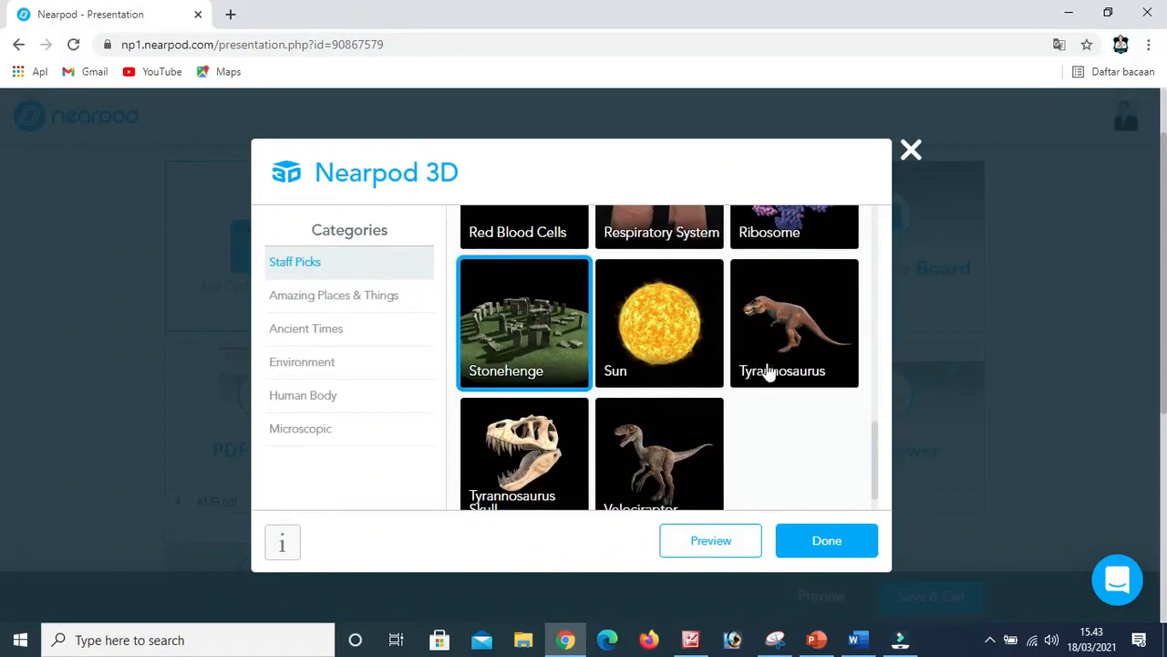
Look over the Microscopic models in the Nearpod 3D library and return to the lesson without adding one.
scroll(641, 447, "down", 1)
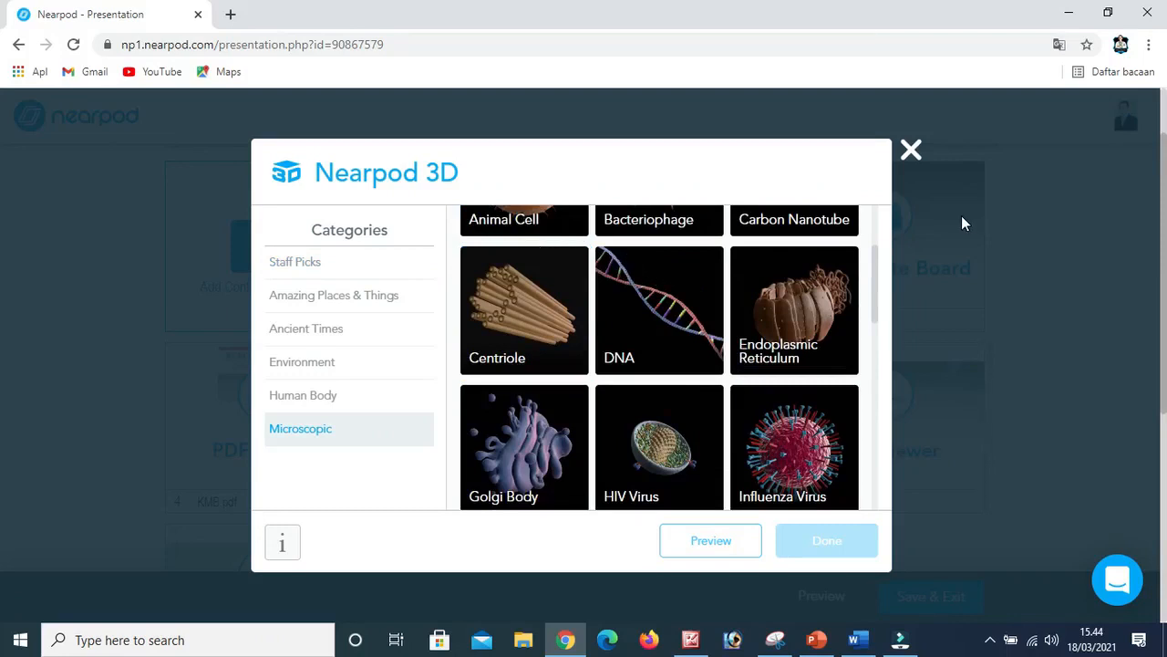
left_click(912, 152)
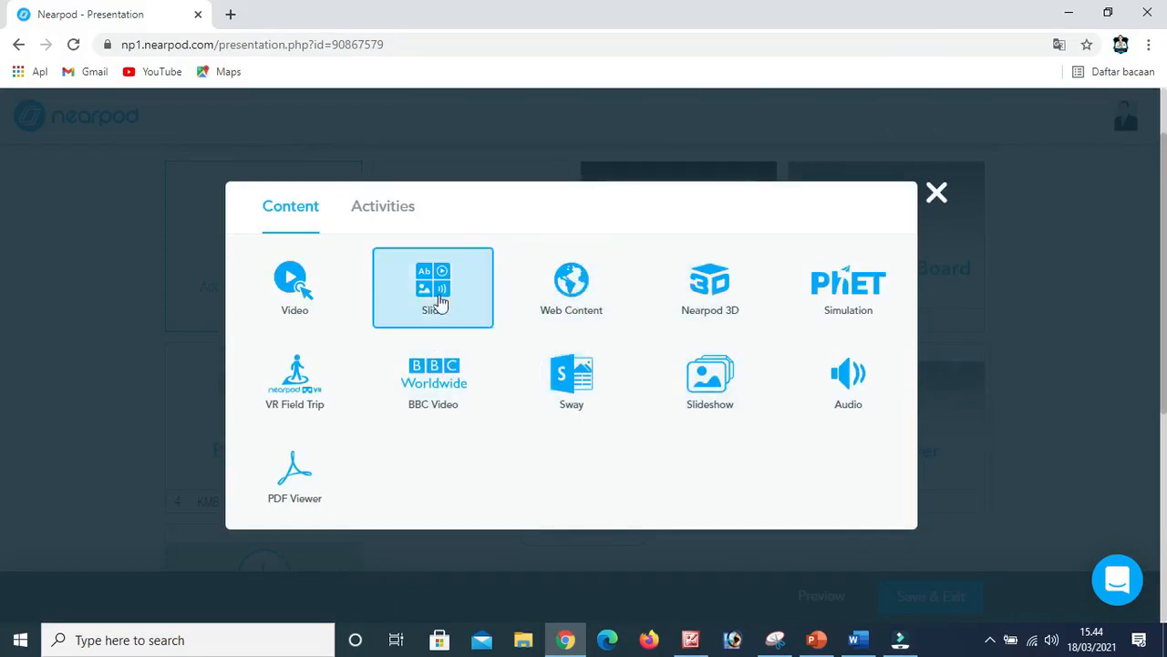
left_click(937, 196)
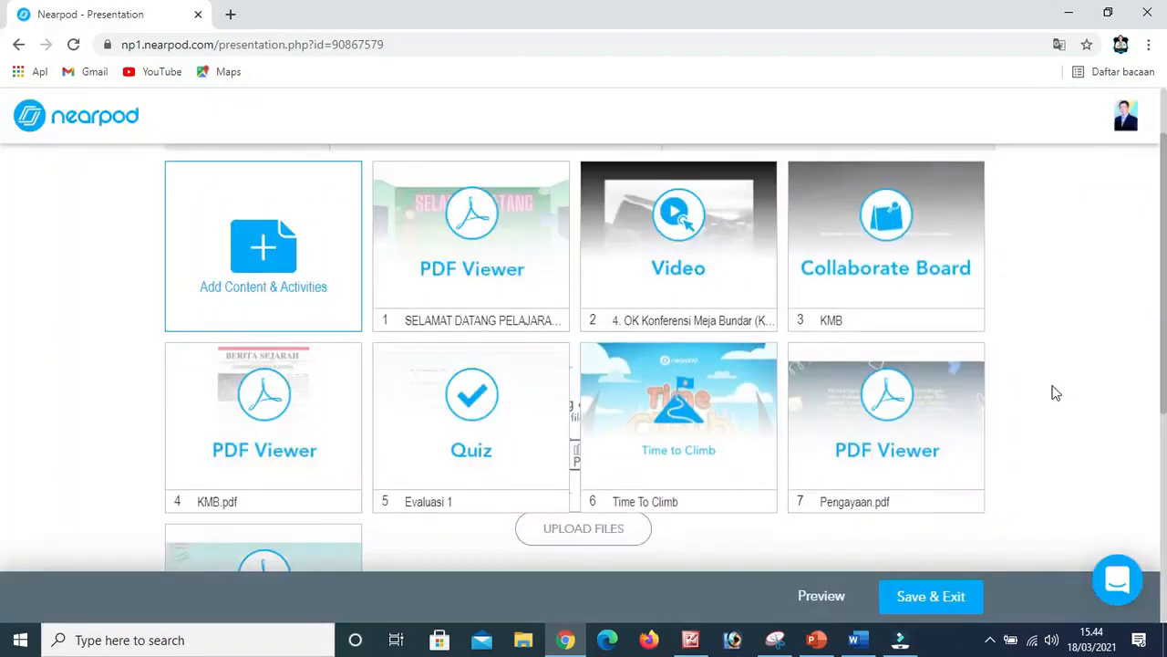
Review the slides of the Latihan lesson, then save the lesson and exit to My Lessons.
scroll(795, 396, "down", 2)
scroll(794, 396, "down", 3)
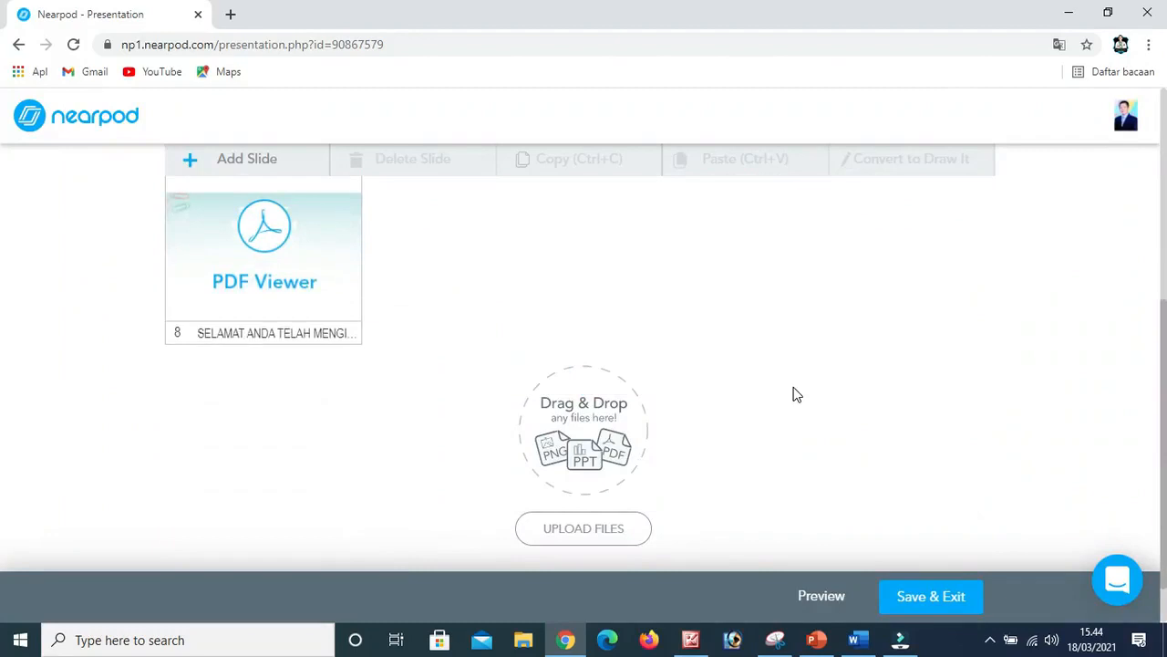
scroll(791, 395, "up", 3)
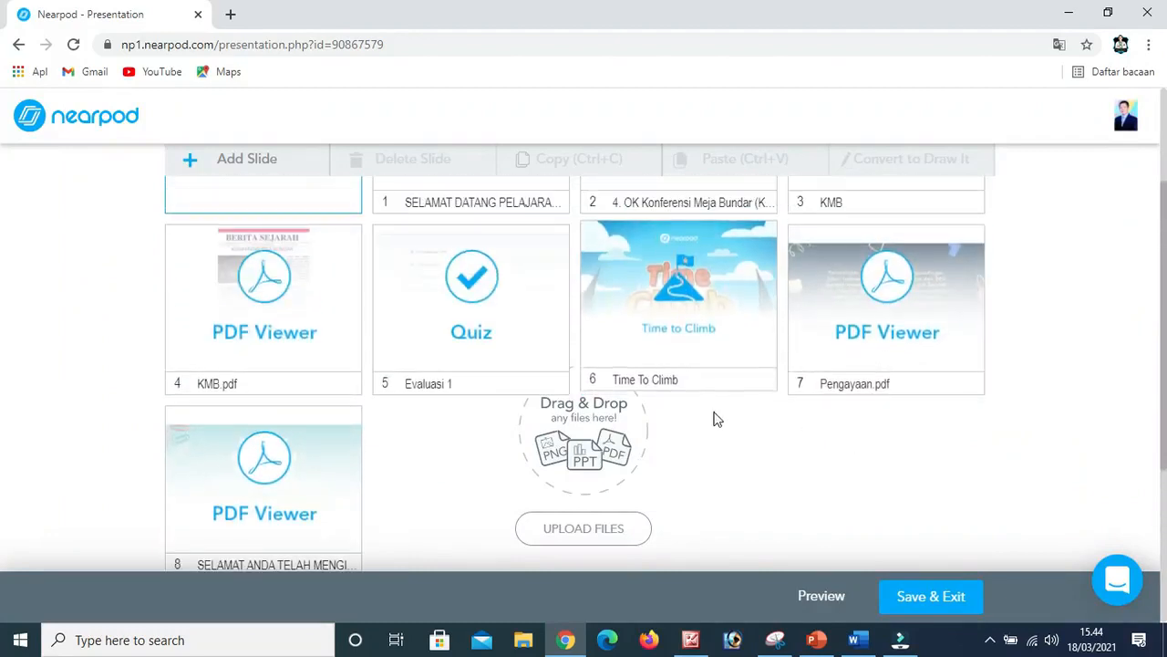
scroll(727, 412, "up", 3)
scroll(727, 411, "down", 1)
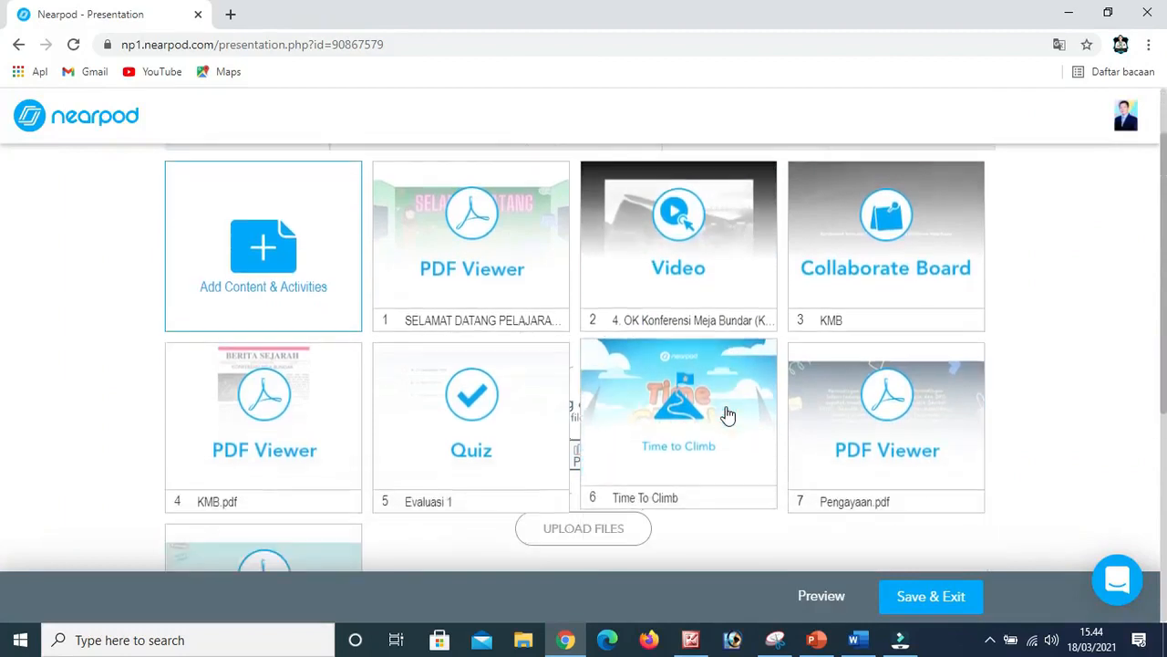
left_click(905, 594)
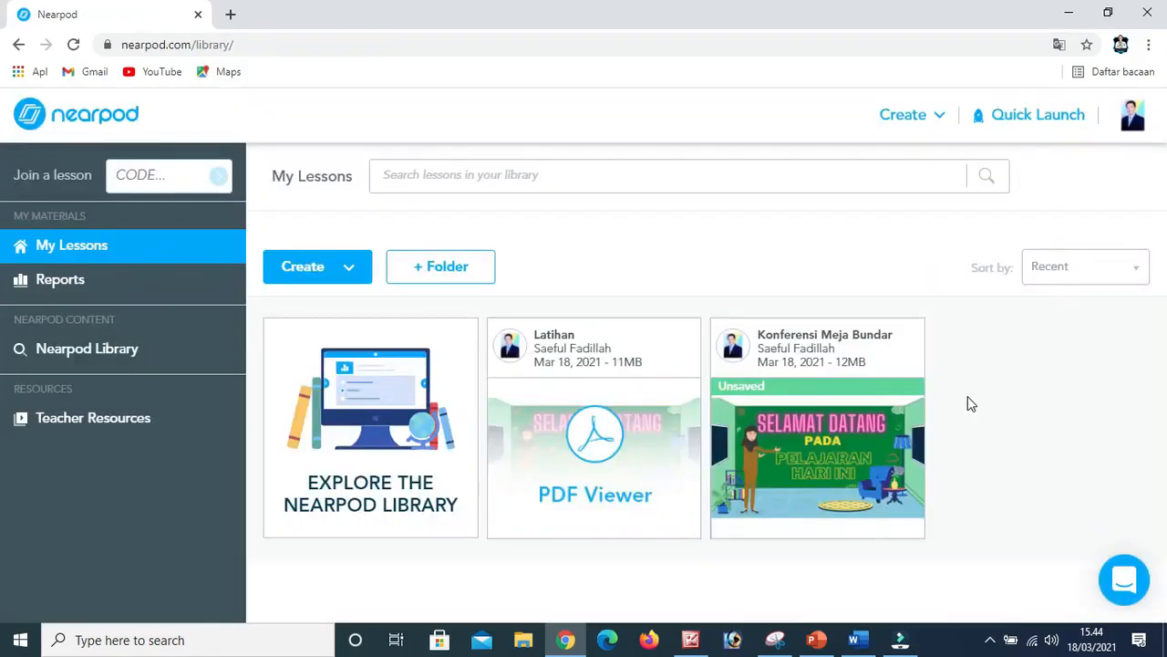
Show the launch options of the Latihan lesson and examine its Live Participation and Student-Paced modes.
mouse_move(654, 483)
mouse_move(539, 380)
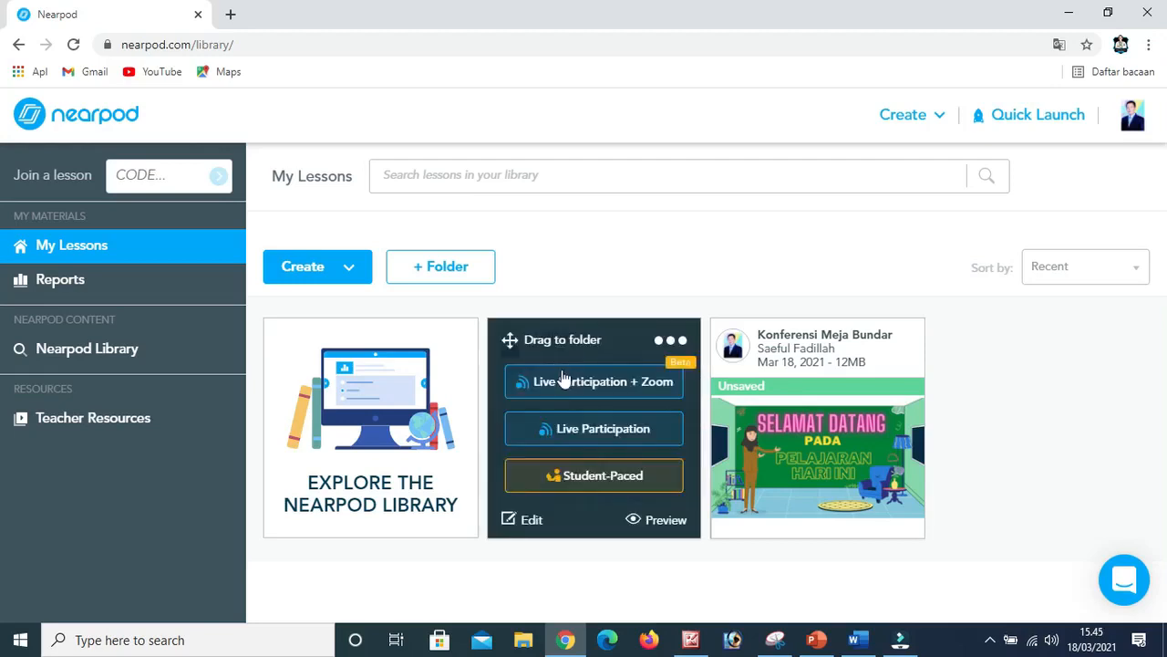
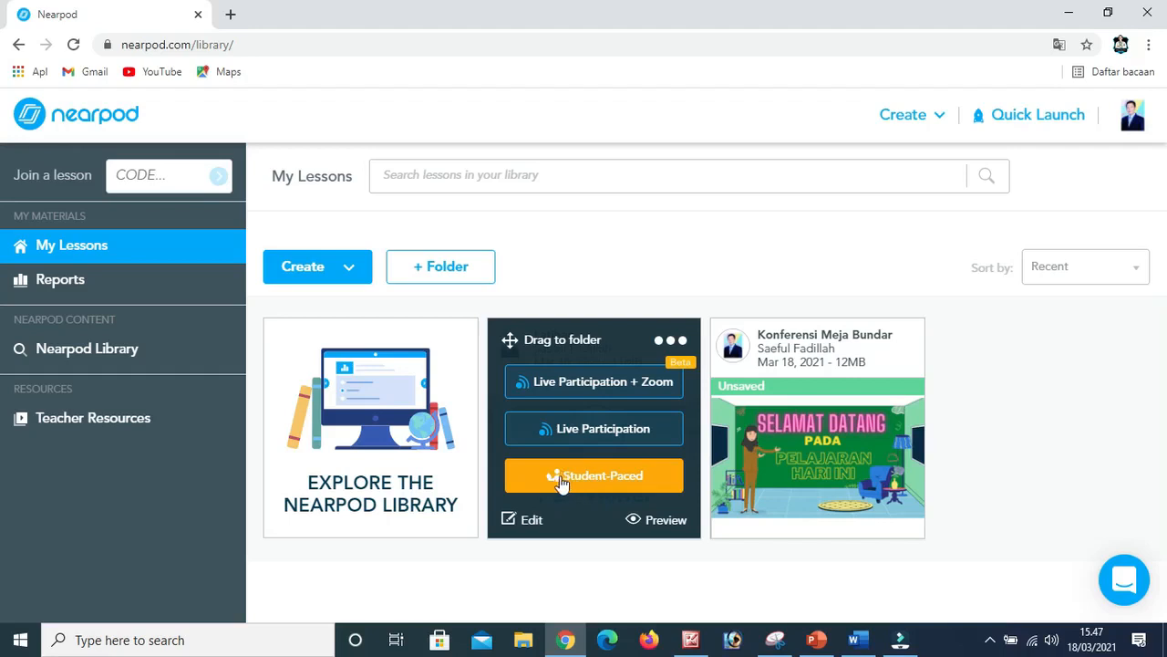
Launch the Latihan lesson in Student-Paced mode and set its join code to expire on March 27, 2021.
left_click(569, 474)
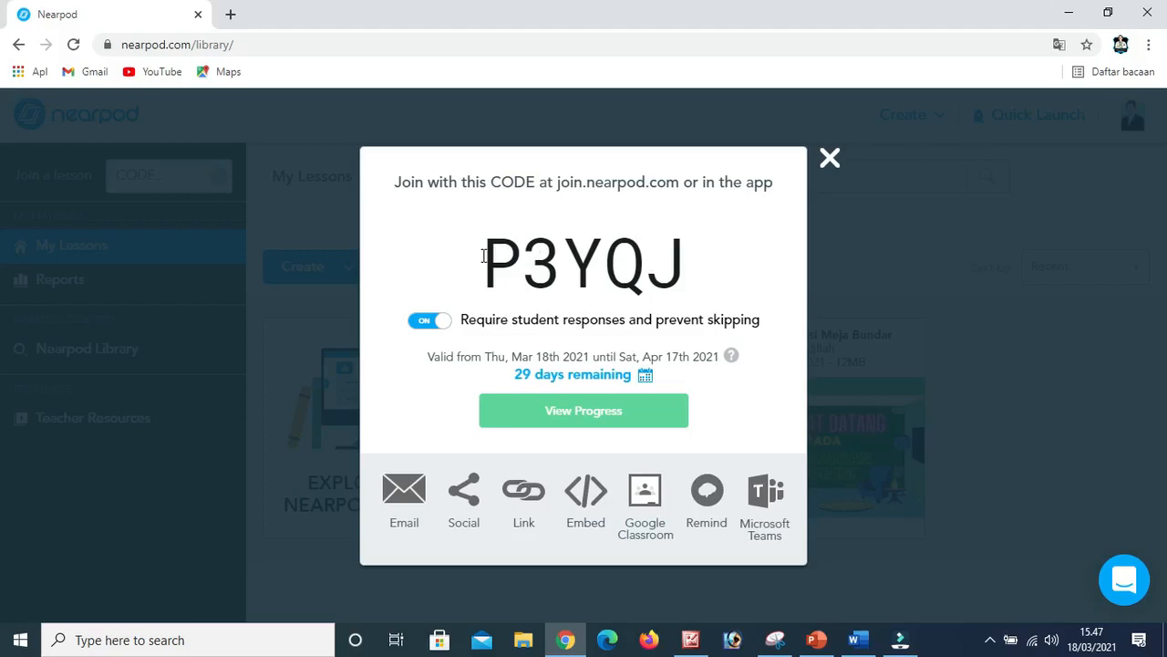
left_click_drag(482, 255, 692, 278)
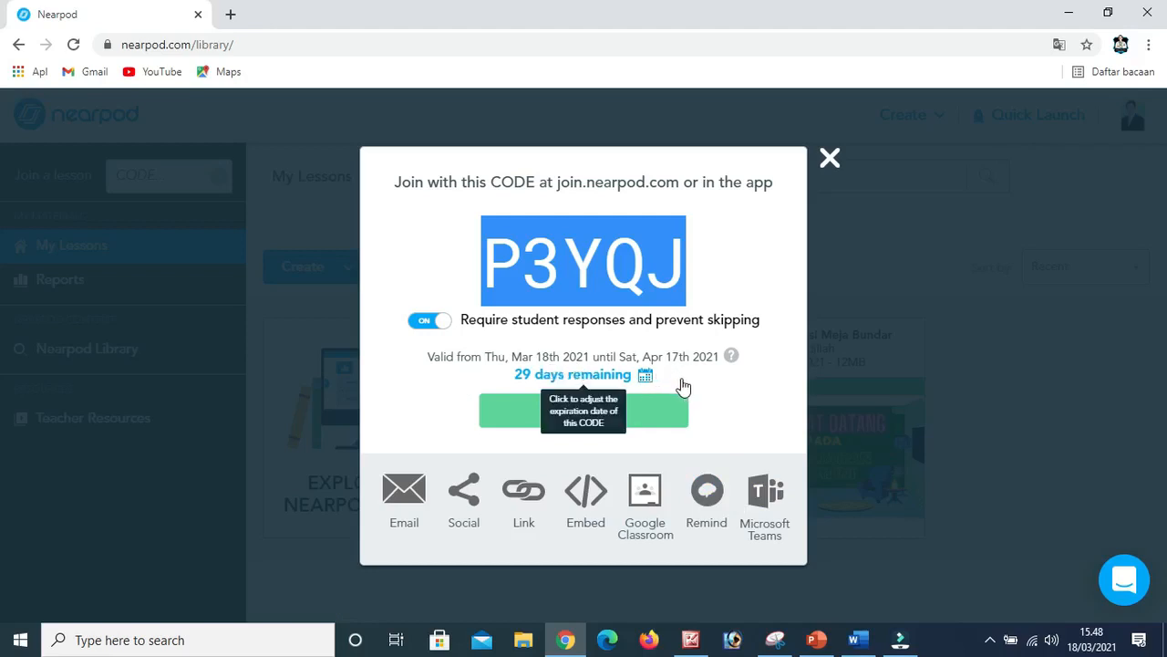
left_click(647, 377)
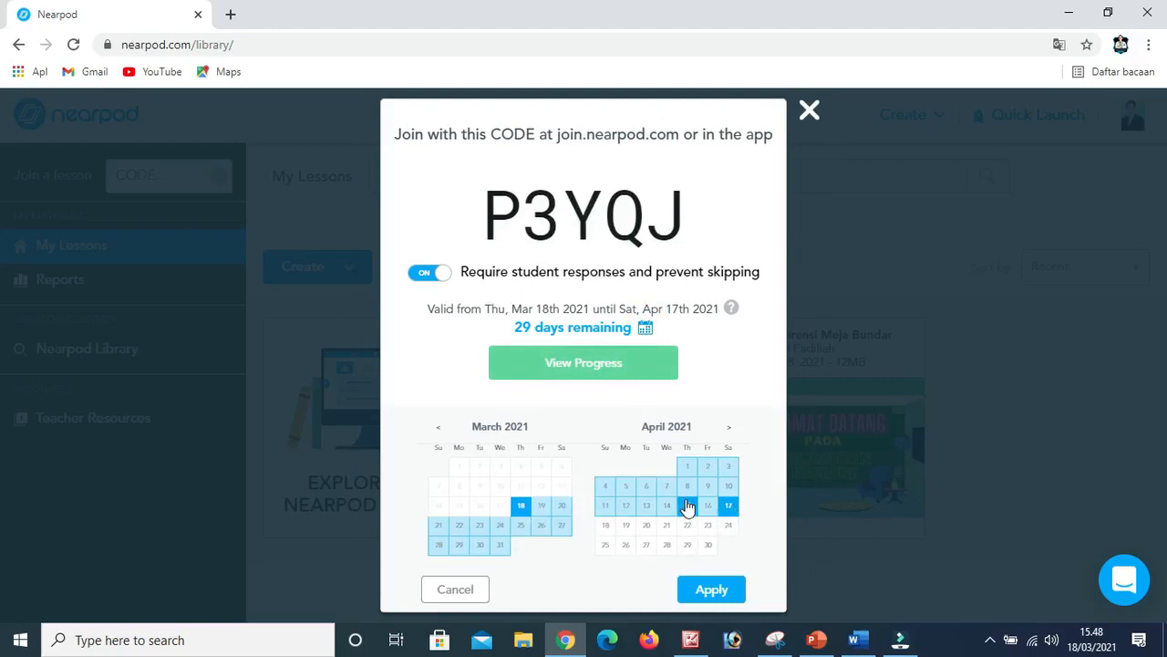
left_click(559, 529)
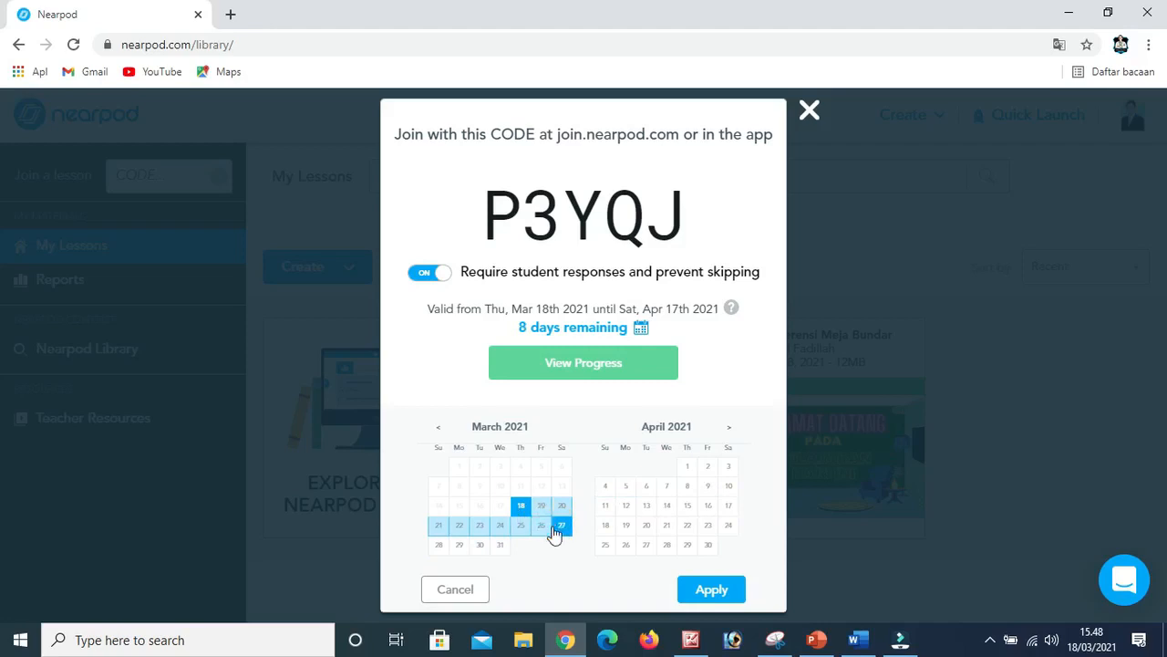
left_click(712, 591)
Toggle required student responses and skip prevention off and back on for the join code, and close the launch window.
left_click(431, 273)
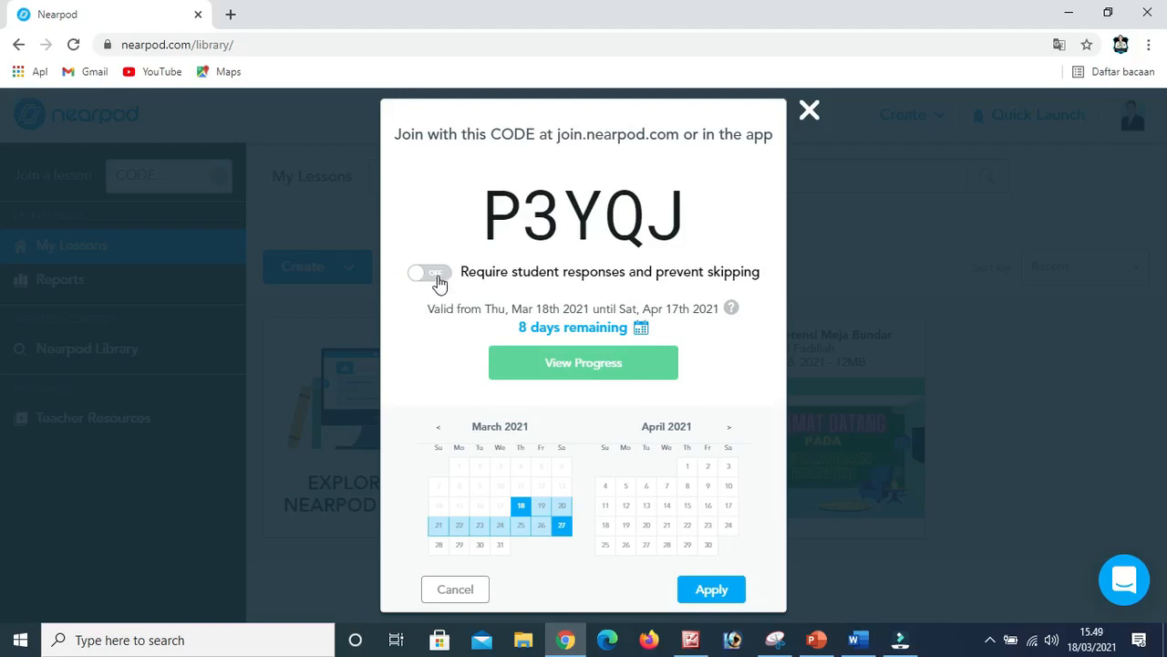
left_click(430, 283)
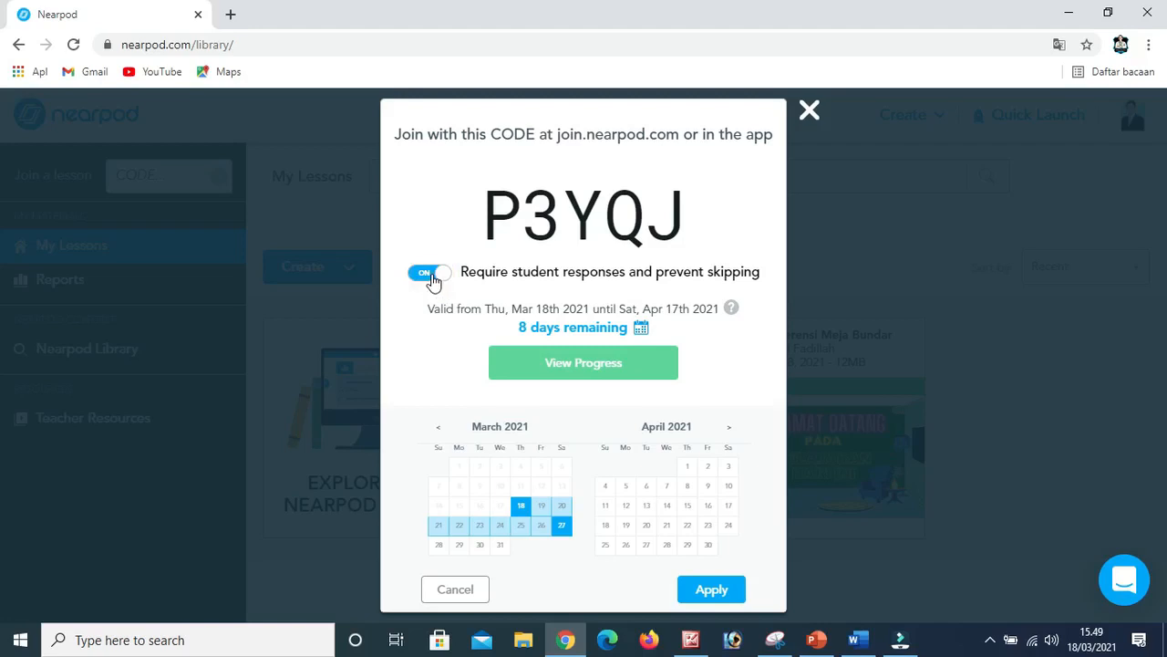
left_click(432, 285)
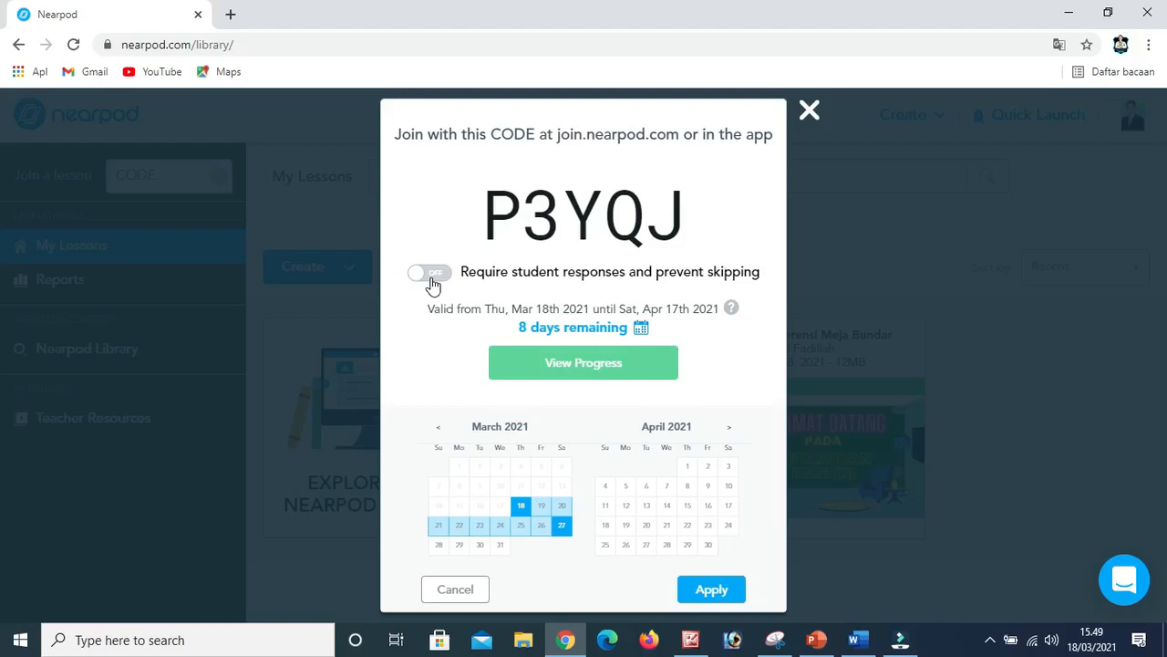
left_click(429, 283)
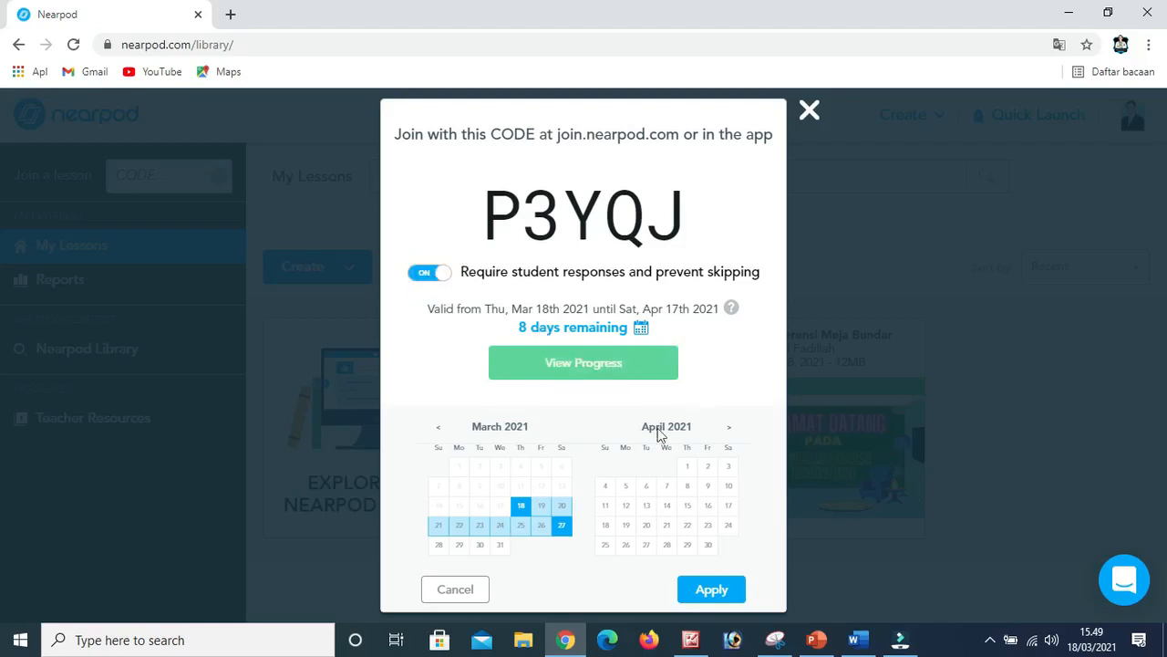
left_click(809, 114)
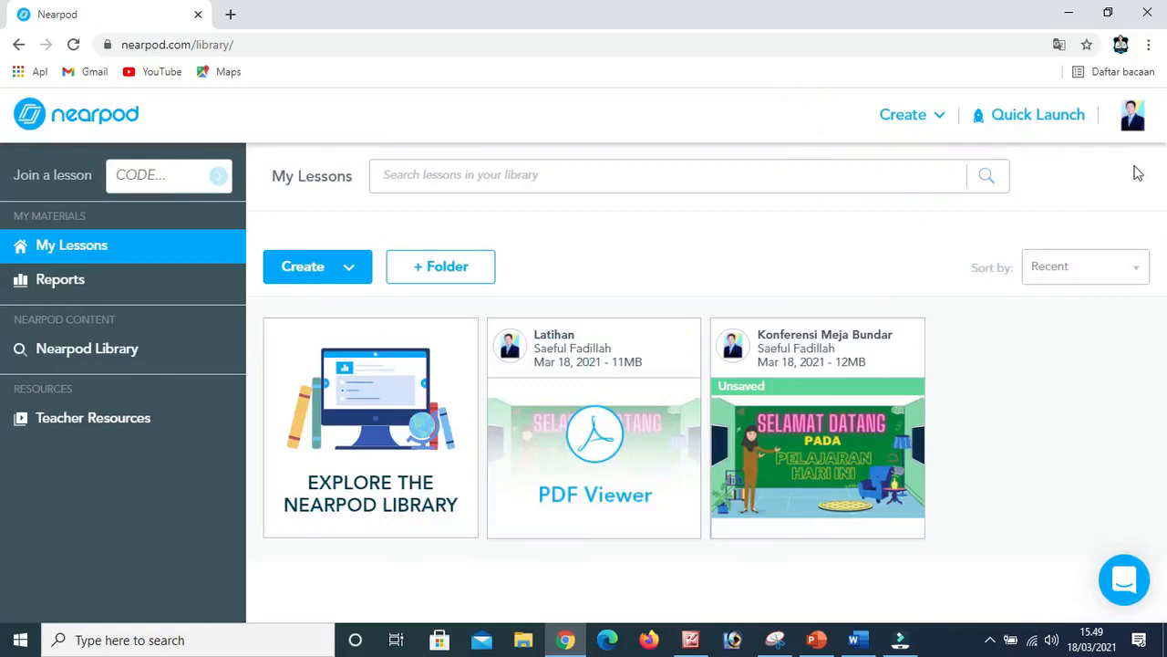
Open the account's Lesson Settings and turn off student name autofill (Aktifkan nama siswa untuk mengisi otomatis).
left_click(1133, 124)
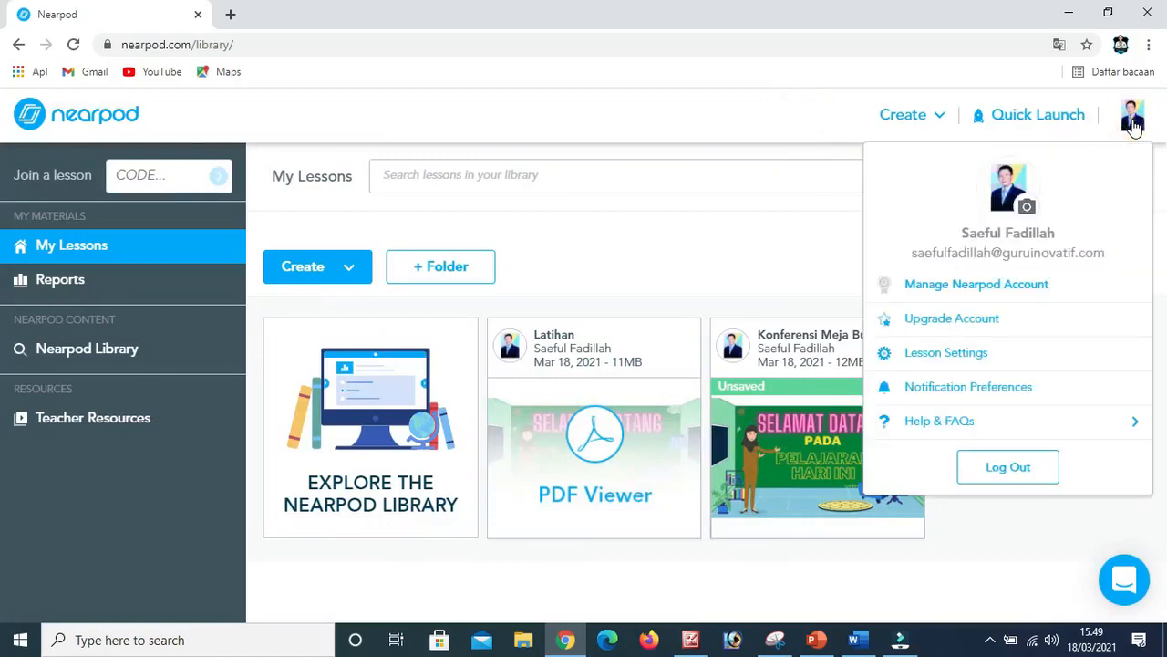
left_click(958, 358)
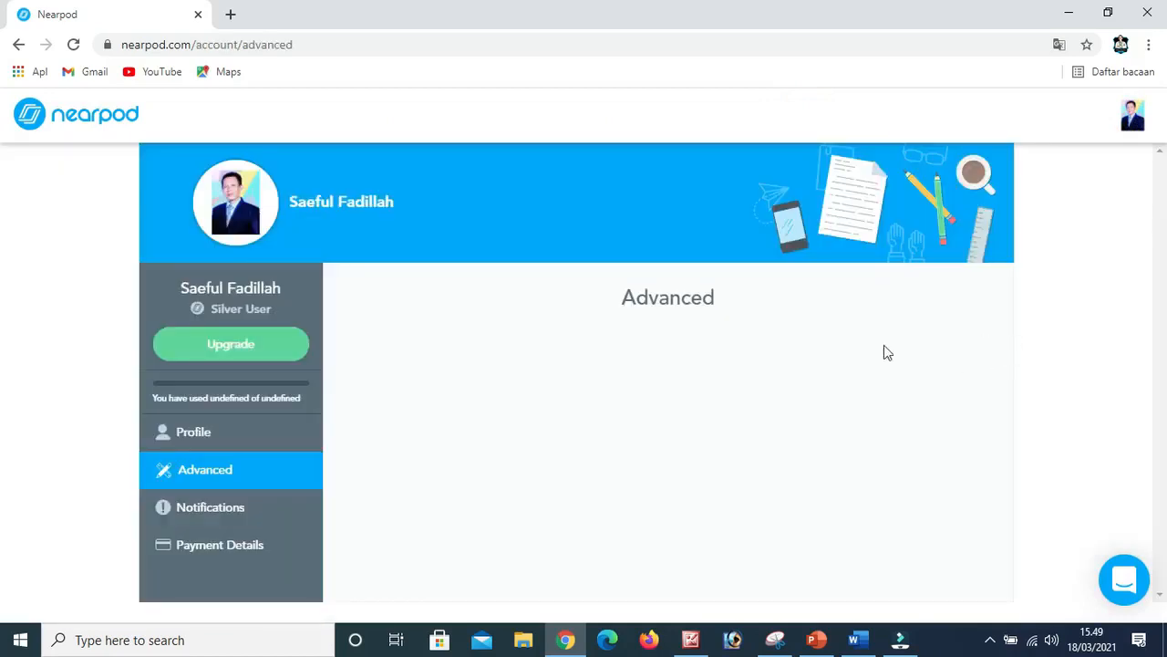
scroll(247, 451, "down", 1)
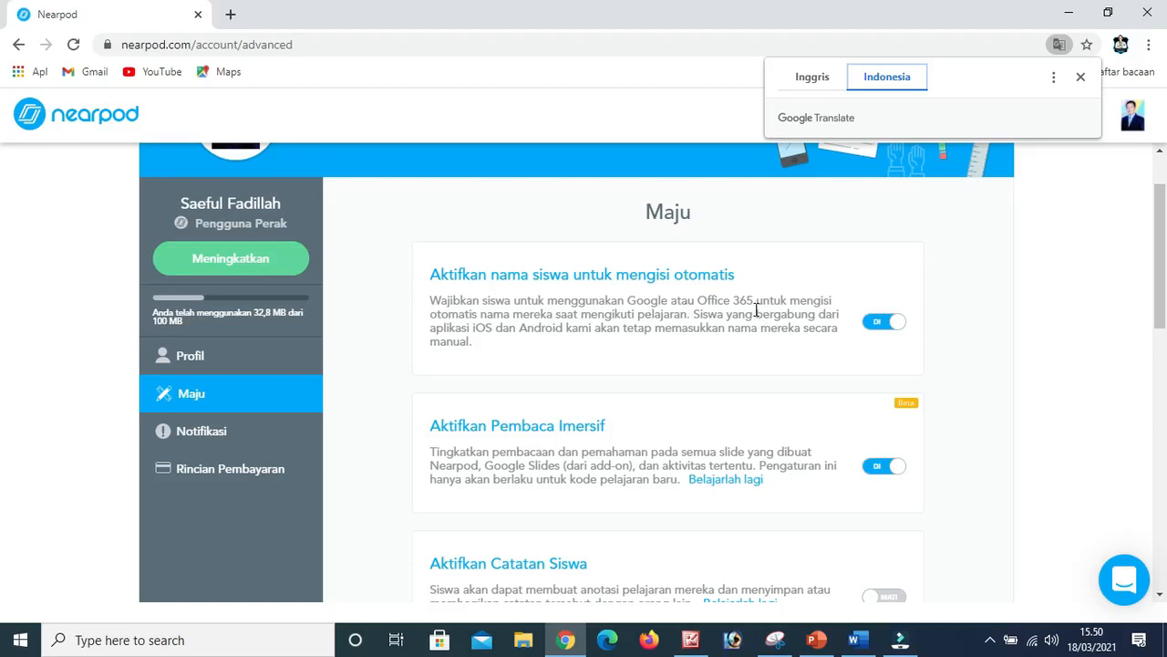
left_click(879, 323)
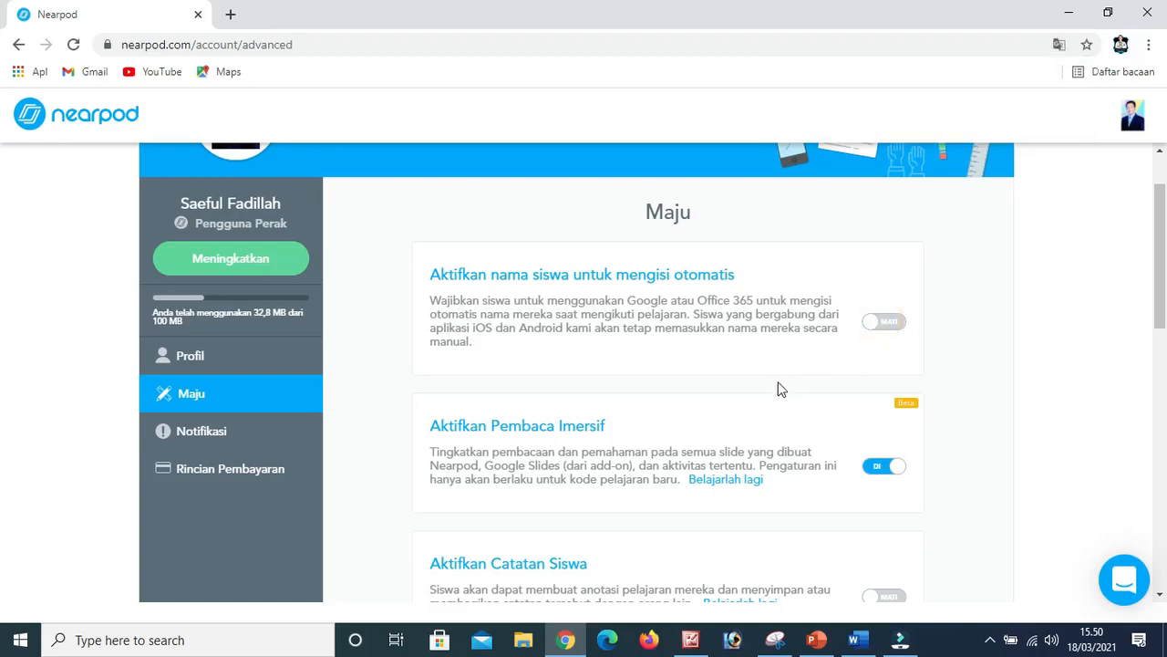
Try to enable Student Notes (Aktifkan Catatan Siswa) in the lesson settings and dismiss the premium feature notice.
scroll(776, 387, "down", 2)
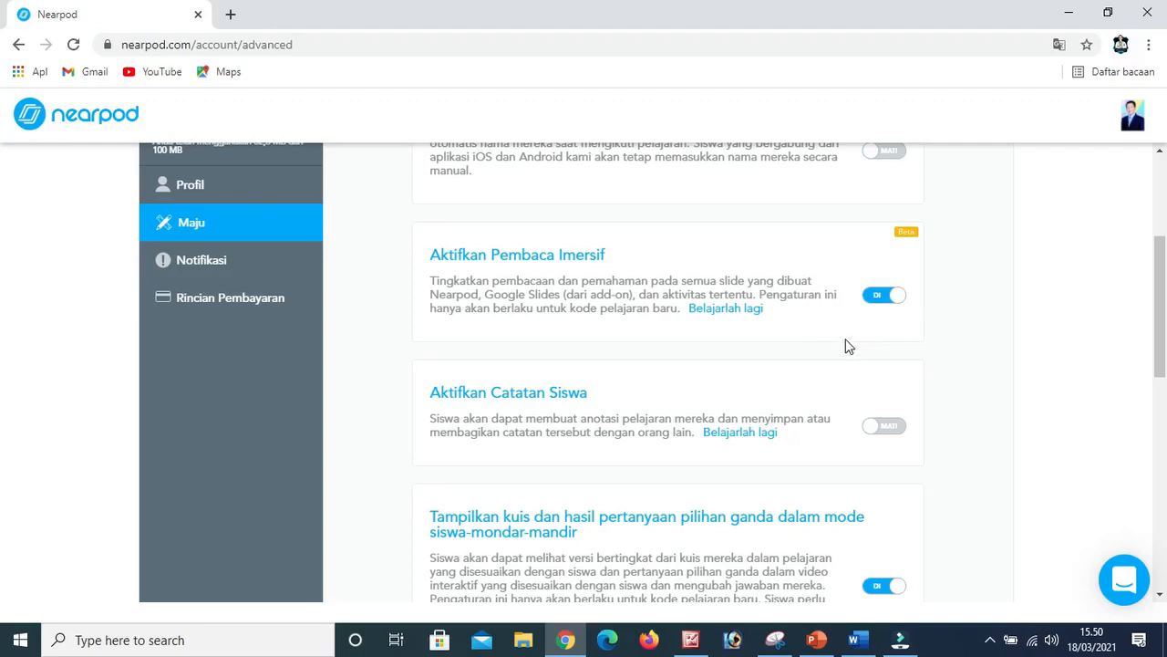
scroll(873, 387, "down", 2)
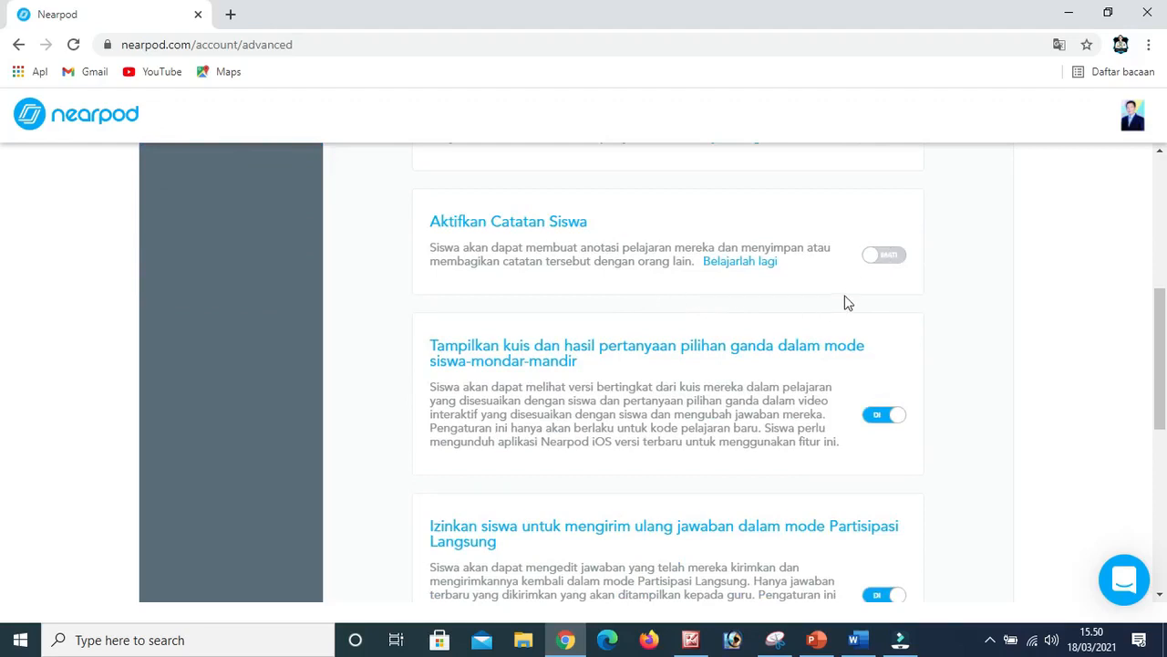
left_click(884, 258)
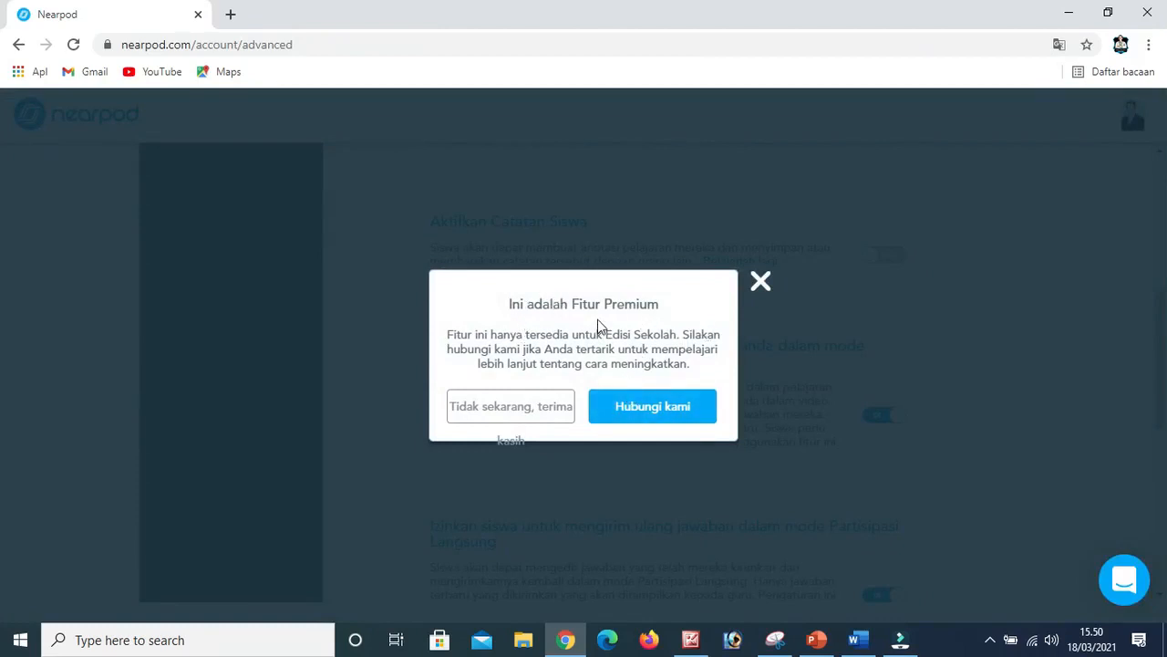
left_click(761, 281)
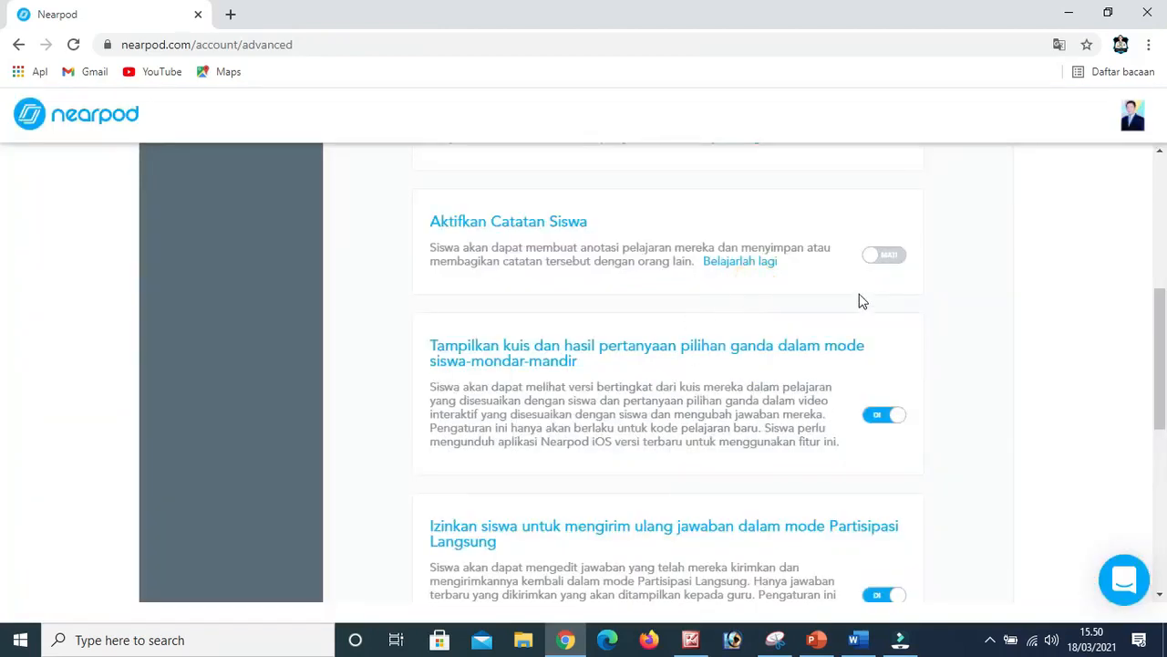
Turn off the setting that lets students resubmit answers in Live Participation mode.
scroll(861, 301, "down", 2)
scroll(711, 305, "up", 1)
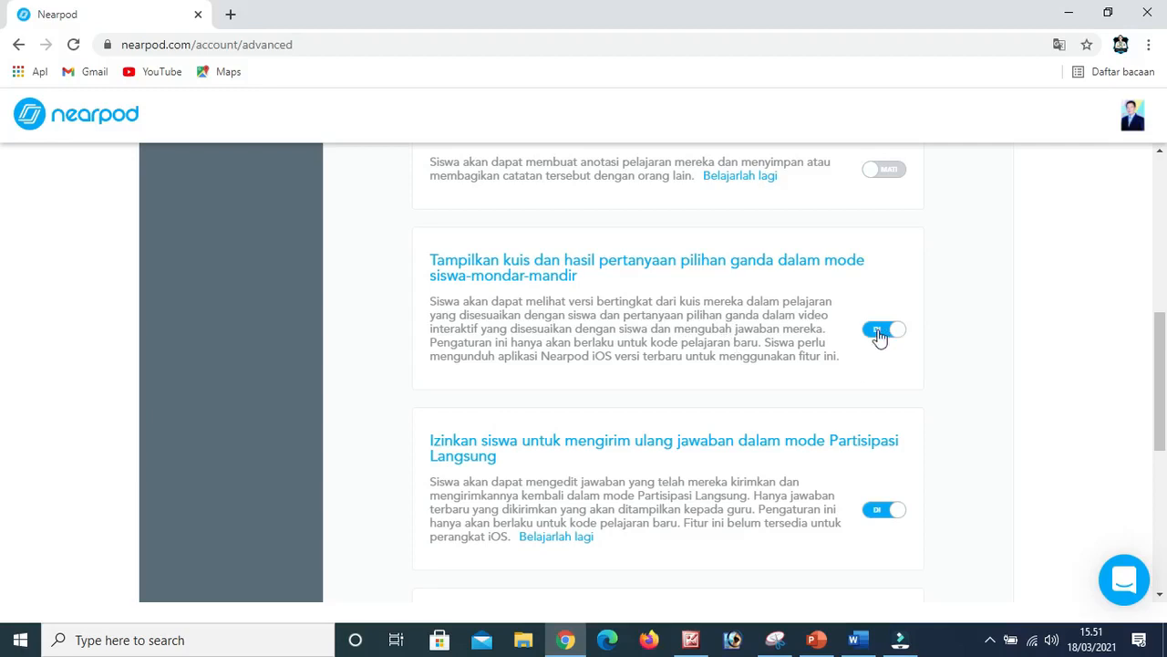
scroll(871, 410, "down", 2)
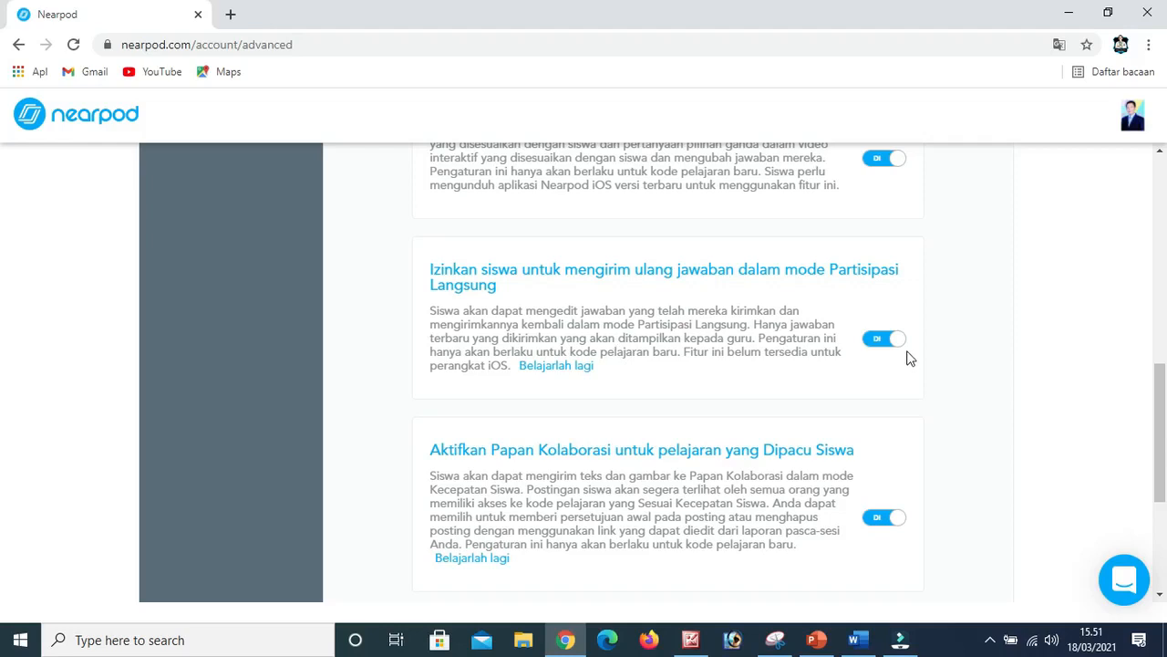
left_click(880, 343)
left_click(880, 341)
left_click(879, 345)
Toggle the Collaborate Board setting for Student-Paced lessons off and back on.
scroll(898, 385, "down", 2)
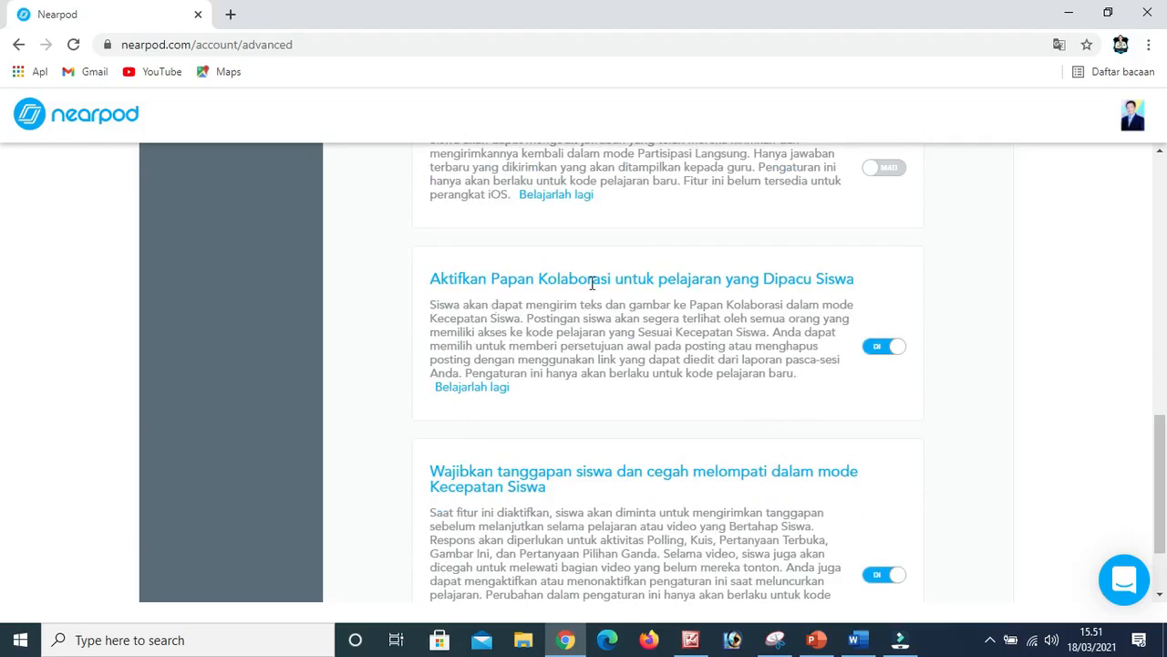
left_click(882, 351)
left_click(882, 351)
Toggle the Student-Paced setting that requires student responses and prevents skipping, and return to My Lessons.
scroll(584, 424, "down", 1)
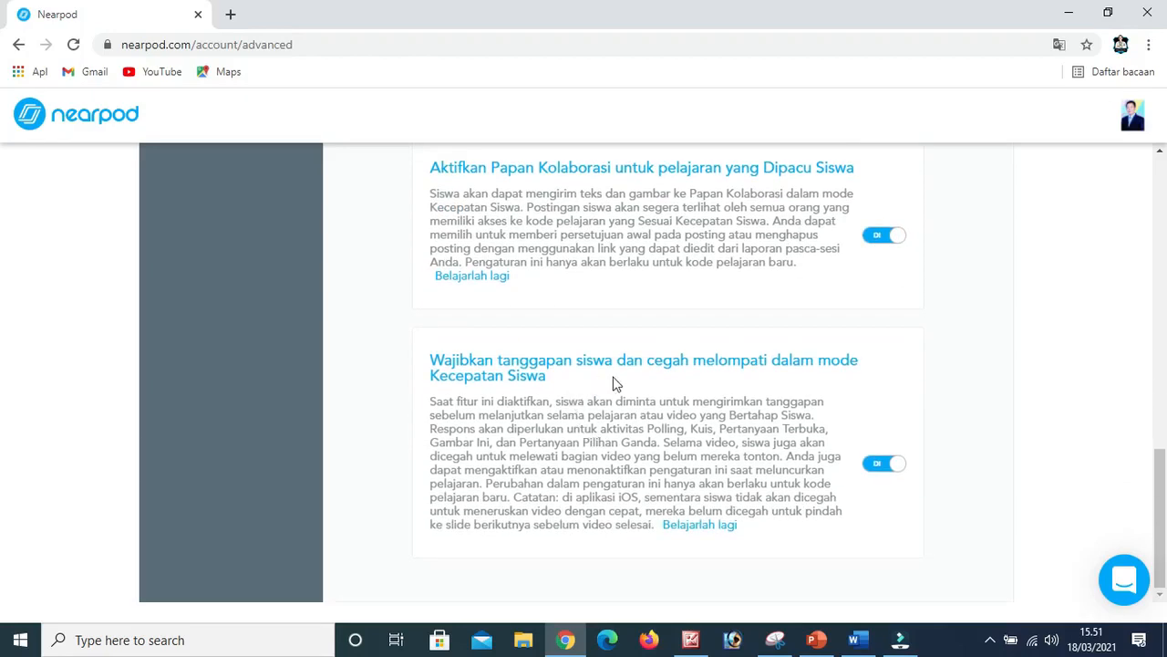
left_click(880, 468)
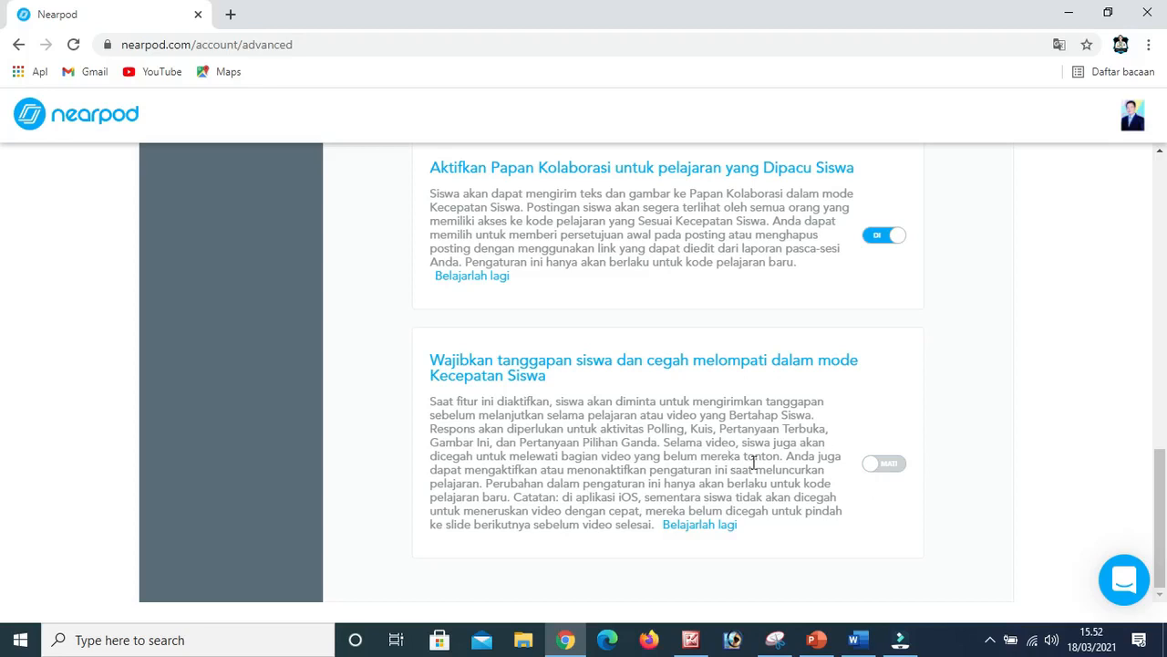
left_click(893, 470)
scroll(870, 477, "up", 5)
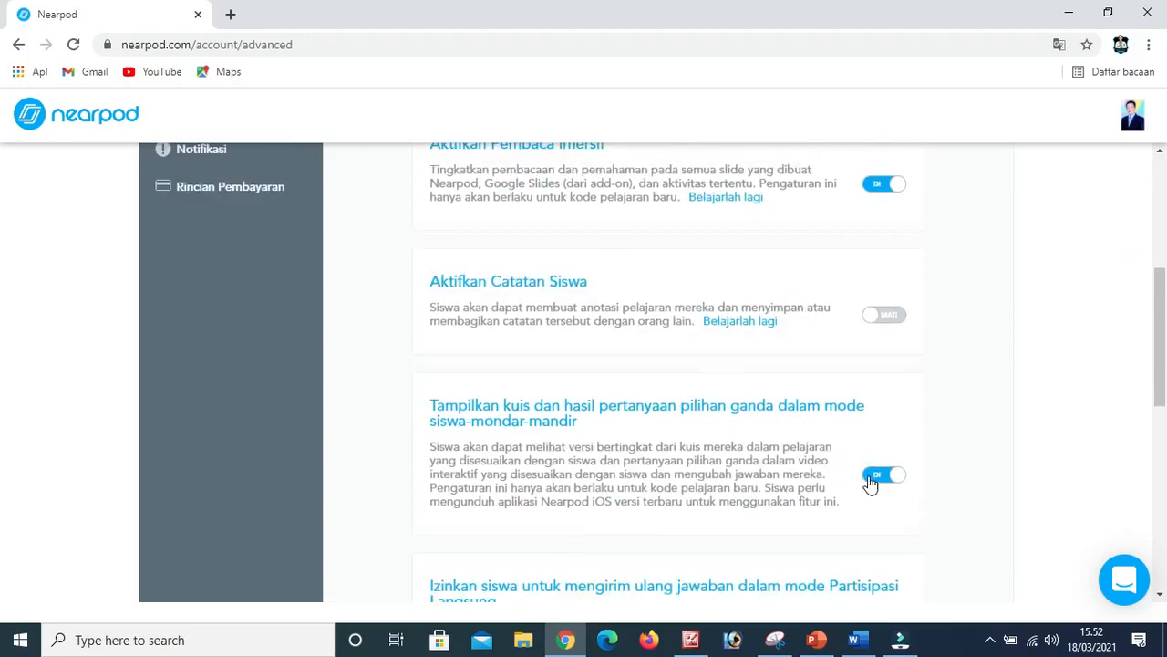
scroll(871, 483, "up", 4)
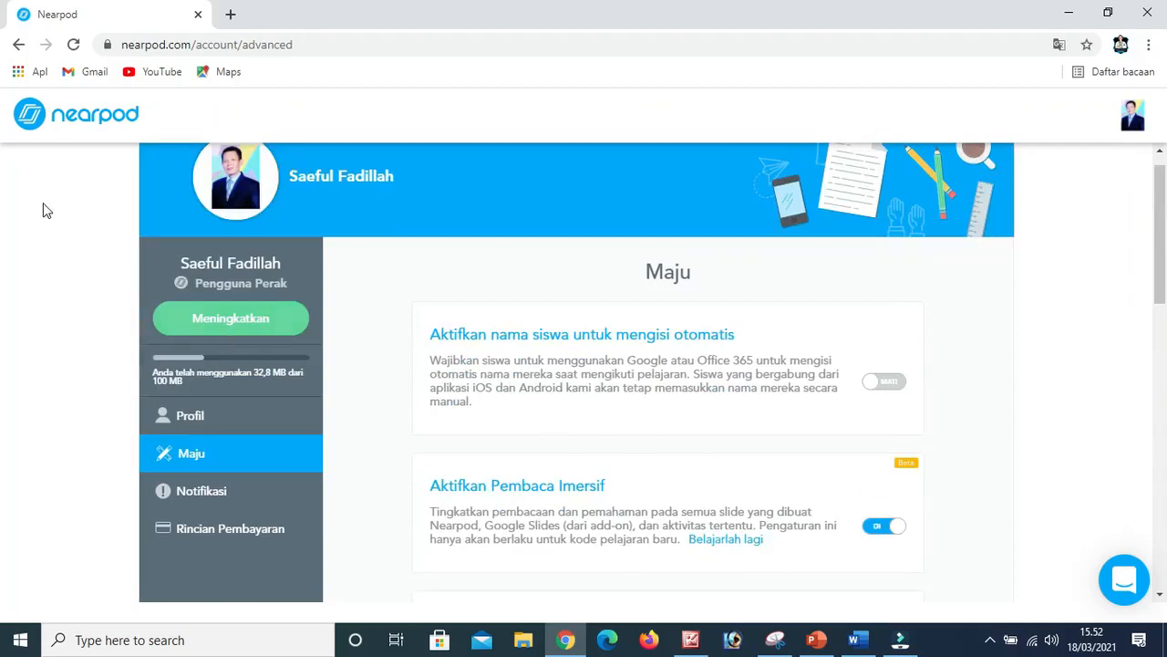
left_click(19, 43)
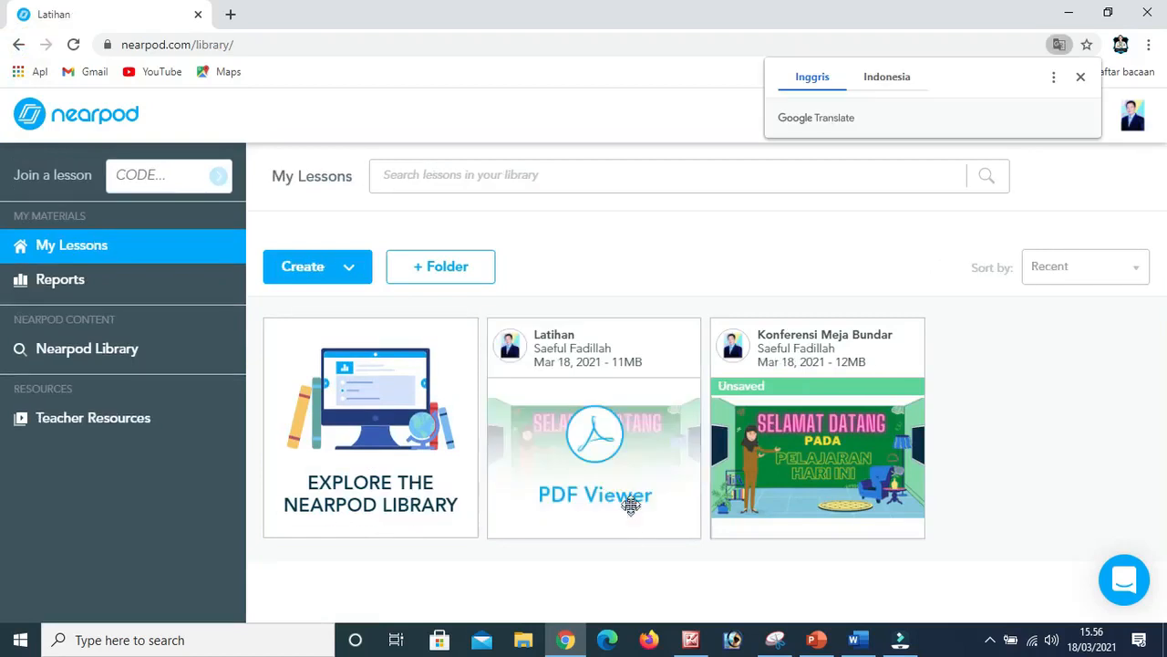
Launch the Latihan lesson as Student-Paced, copy its join code into the KMB document in Word, and start a new line below it.
mouse_move(634, 497)
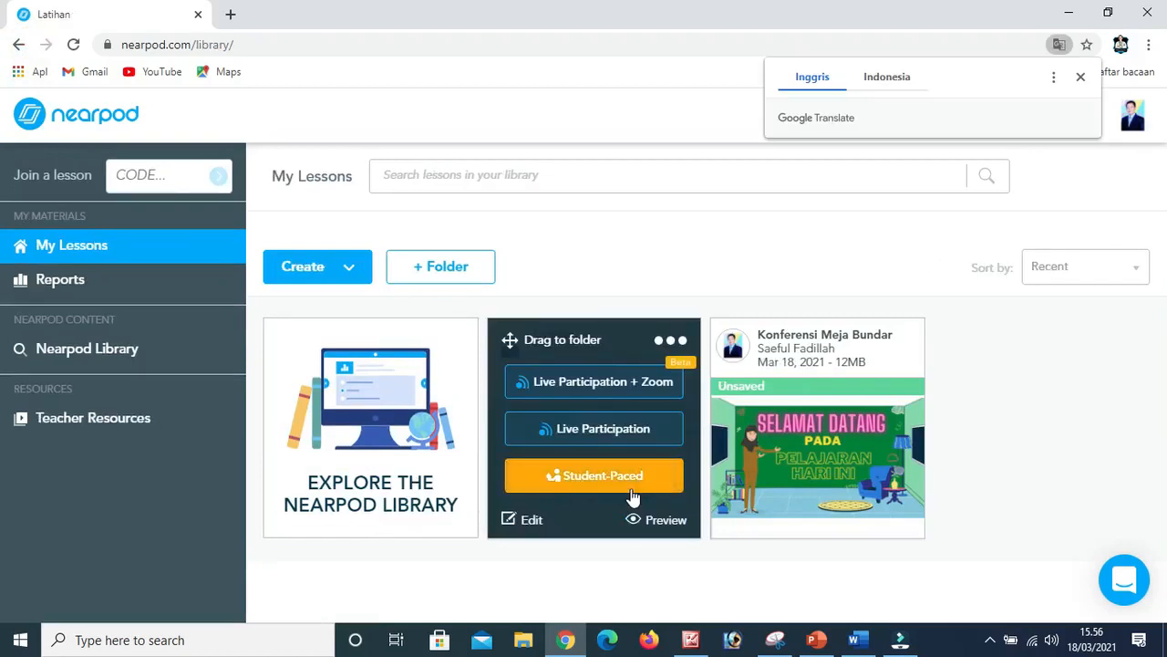
left_click(566, 476)
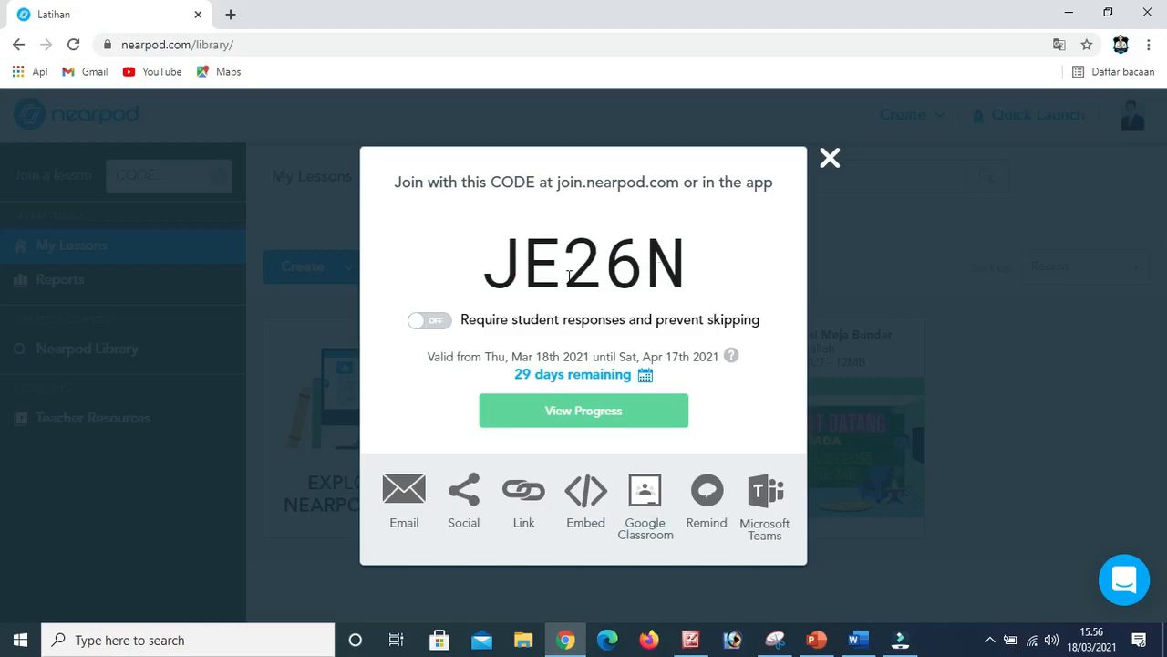
left_click_drag(499, 266, 694, 265)
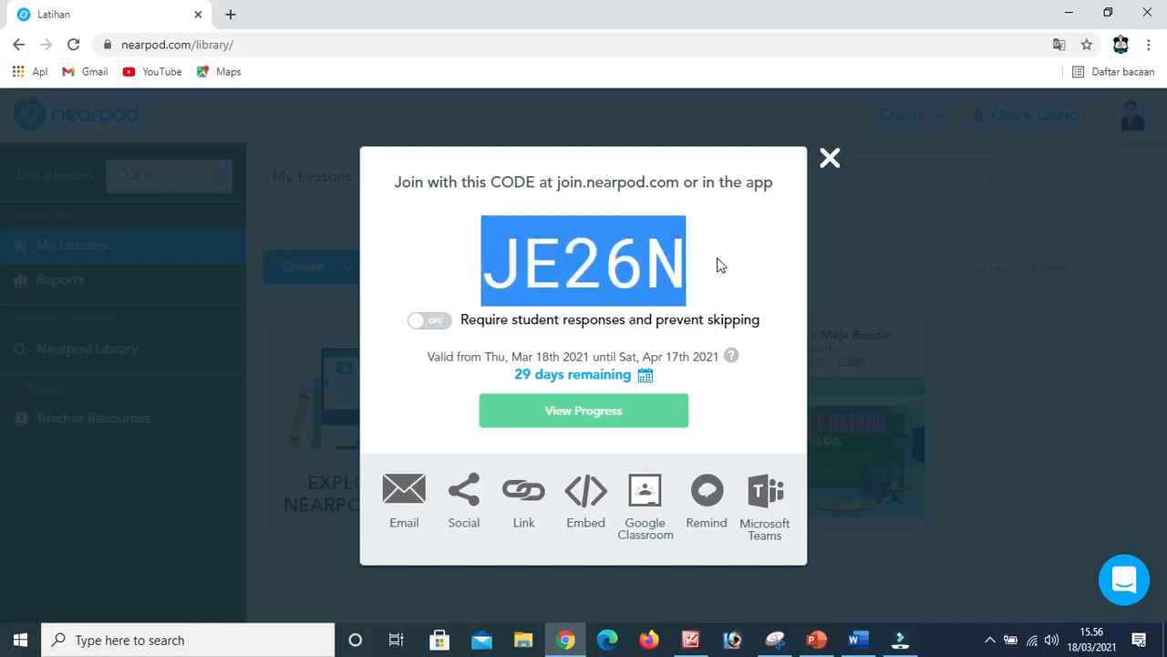
key("ctrl+c")
key("alt+Tab")
key("ctrl+v")
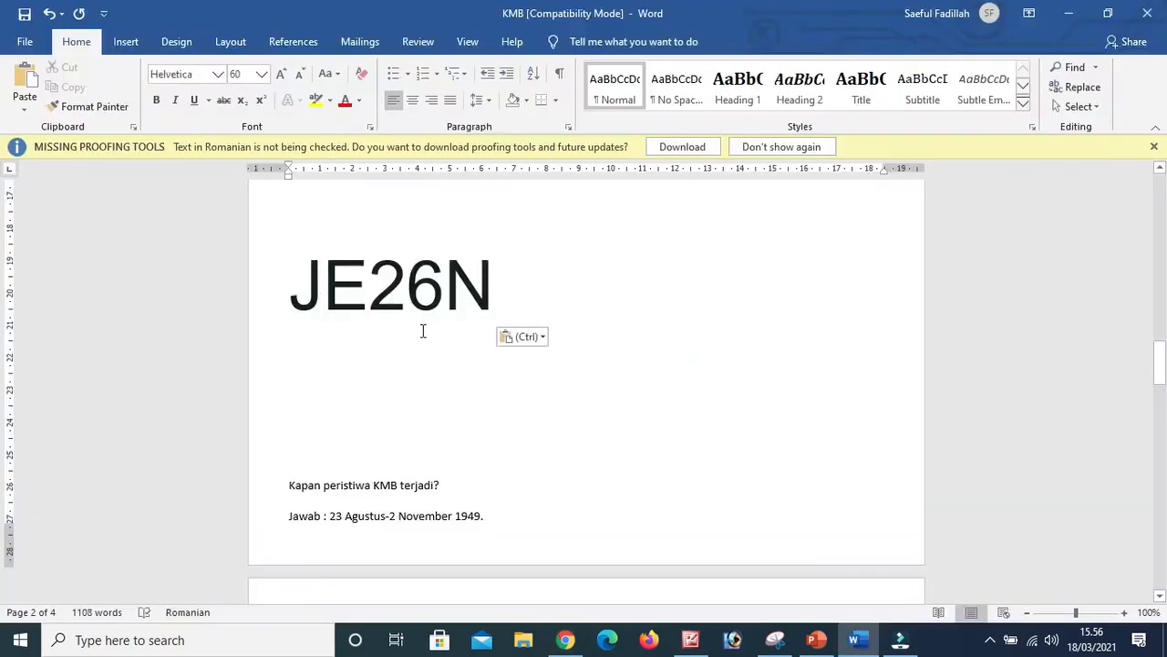
key("Return")
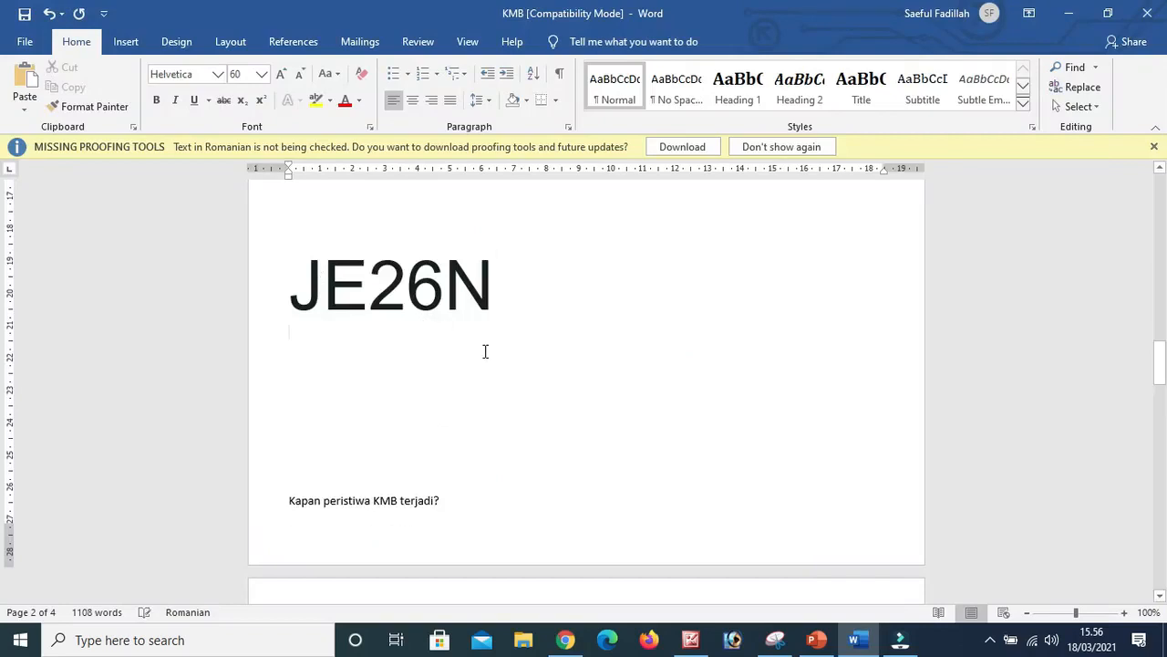
Copy the lesson's share link from Nearpod in Chrome and paste it below the join code in the KMB Word document.
left_click(574, 641)
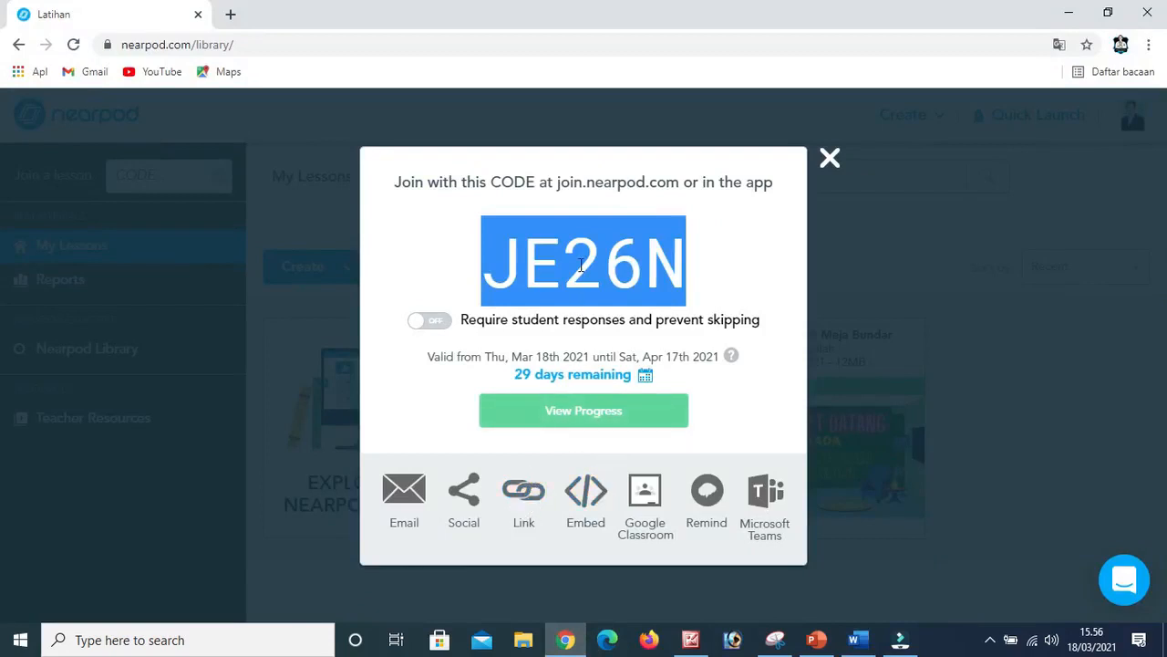
left_click(529, 502)
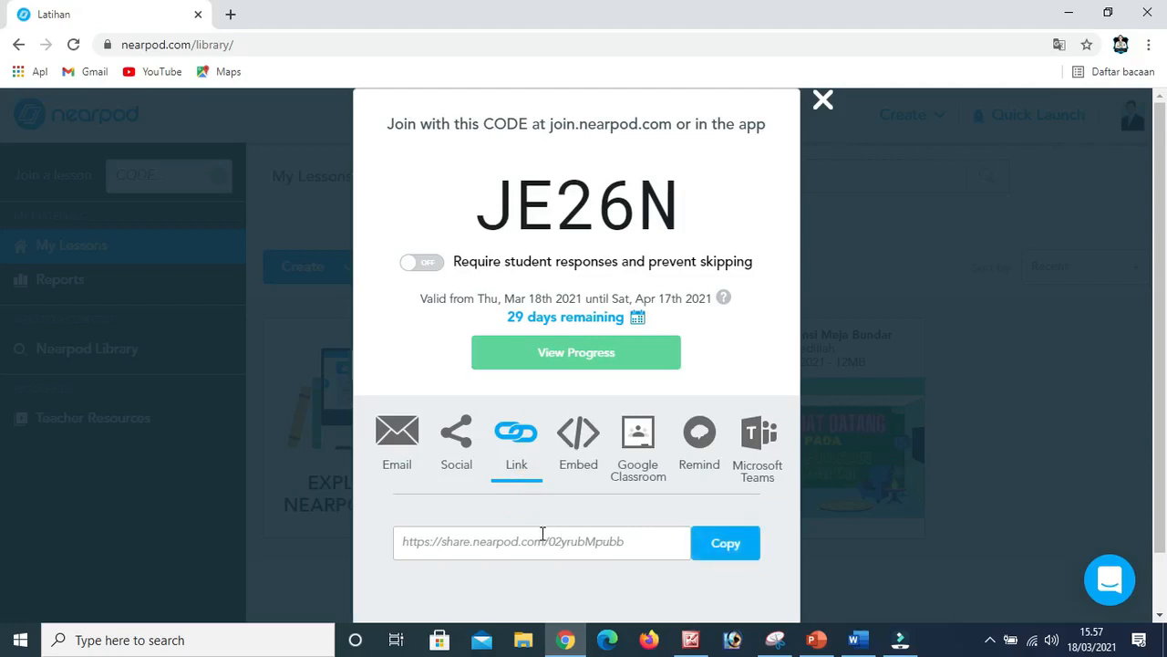
left_click(725, 544)
left_click(854, 639)
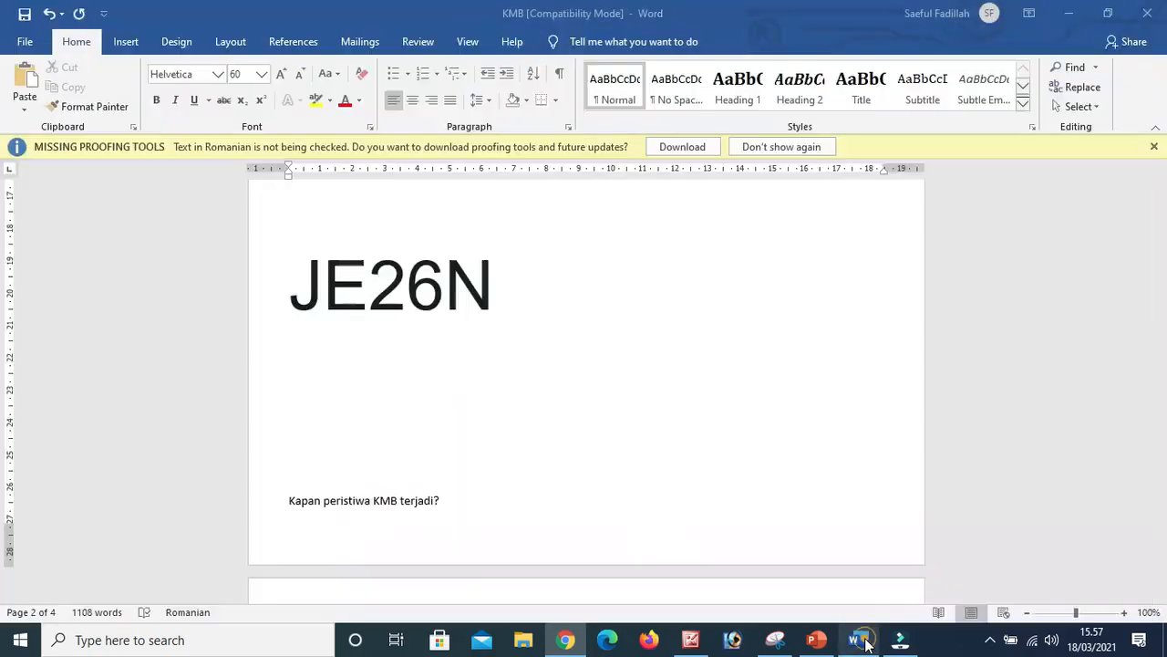
key("ctrl+v")
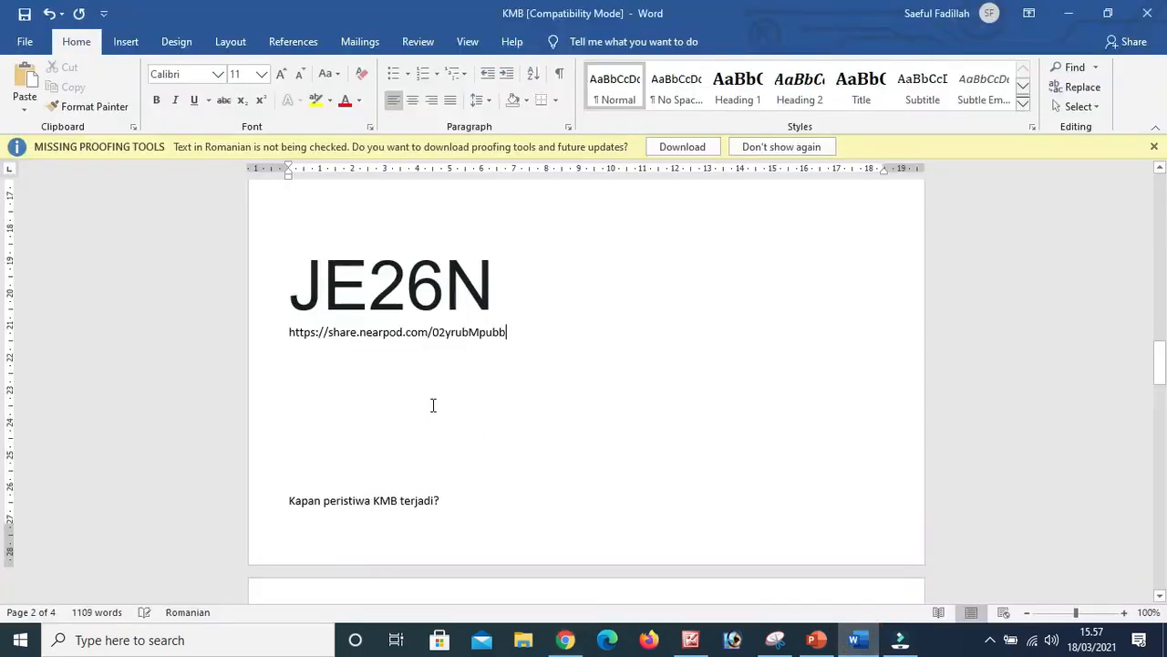
left_click(450, 385)
left_click(565, 640)
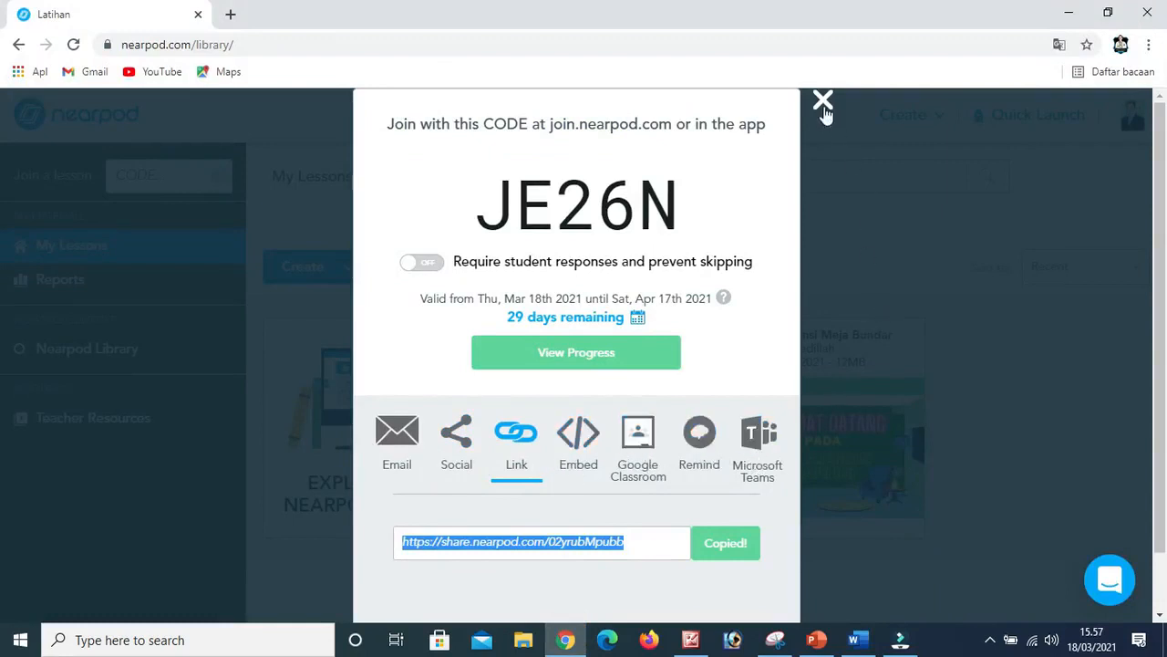
left_click(867, 644)
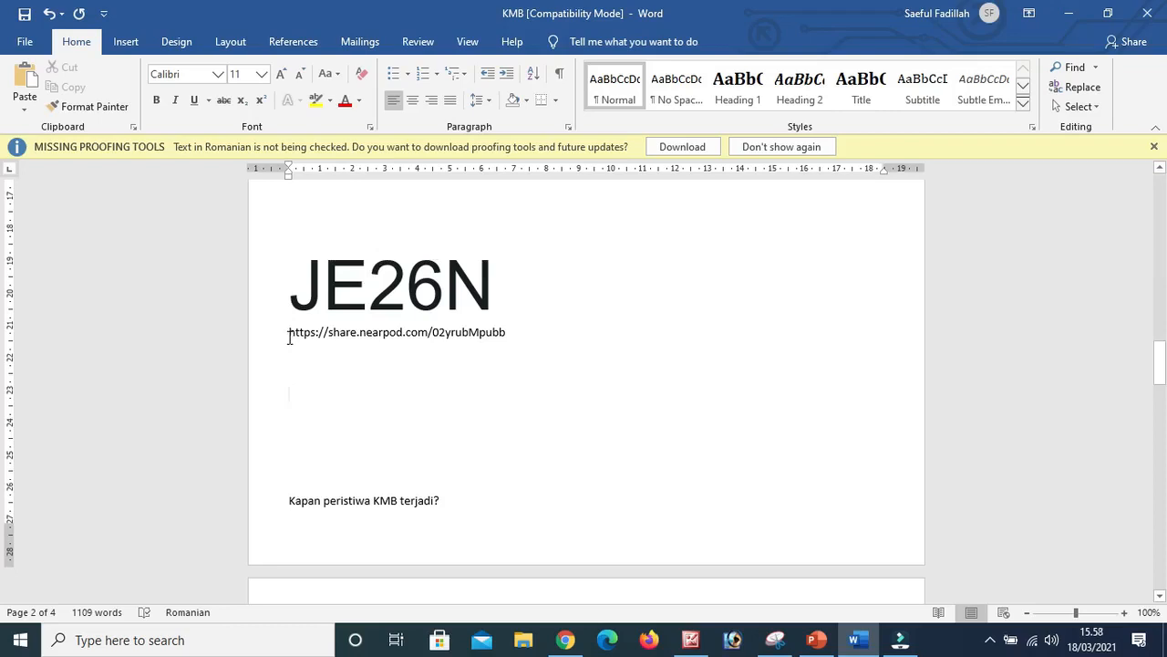
Switch to Edge and open the lesson's share link from the Word document there as a student.
left_click_drag(290, 334, 507, 334)
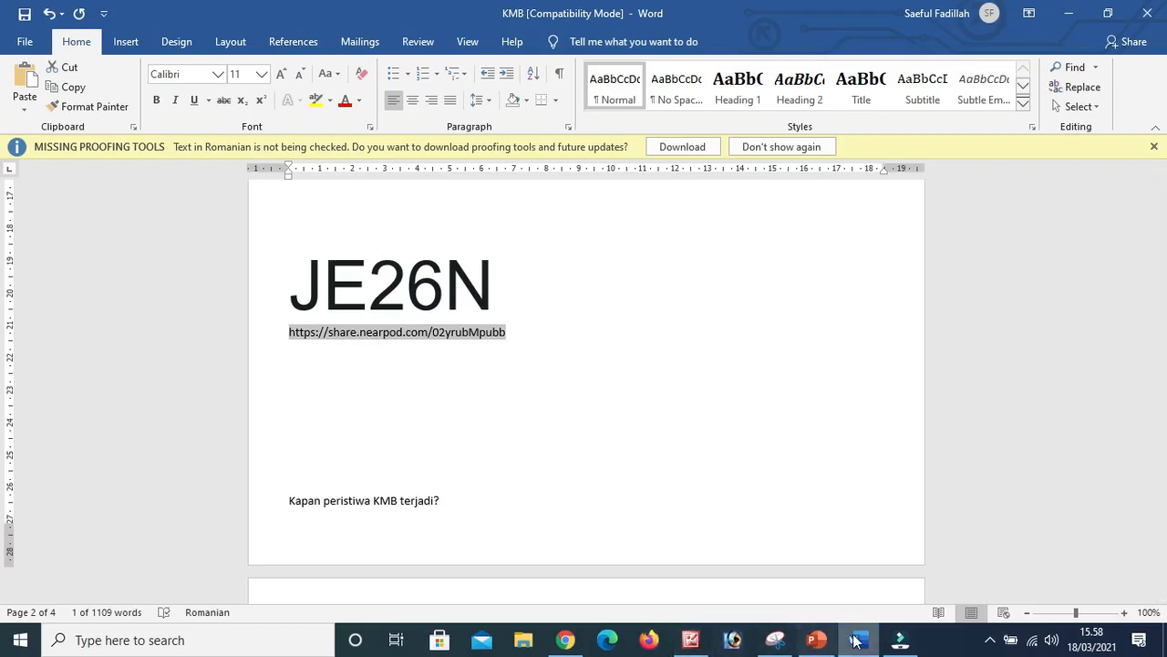
left_click(617, 642)
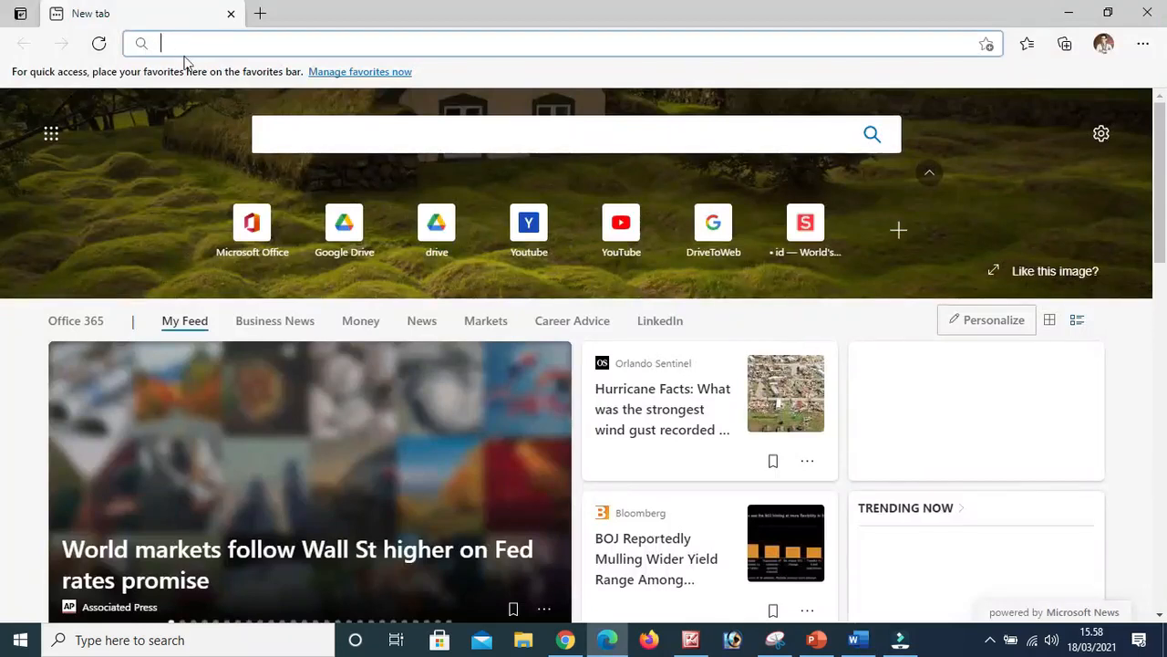
left_click(180, 41)
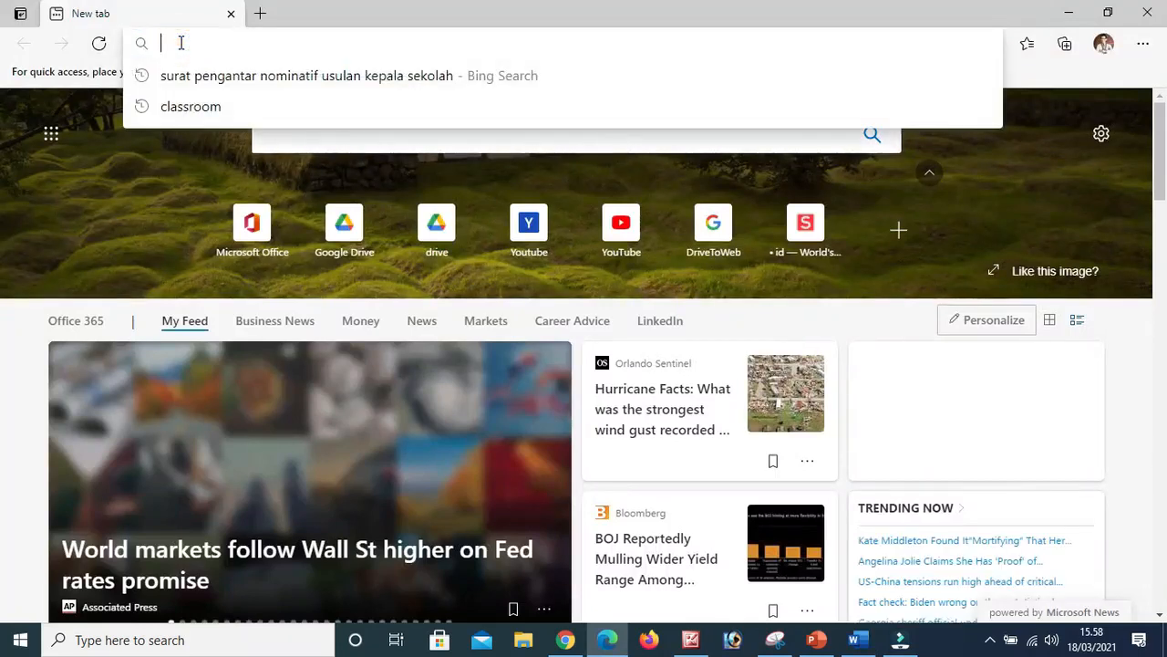
key("ctrl+v")
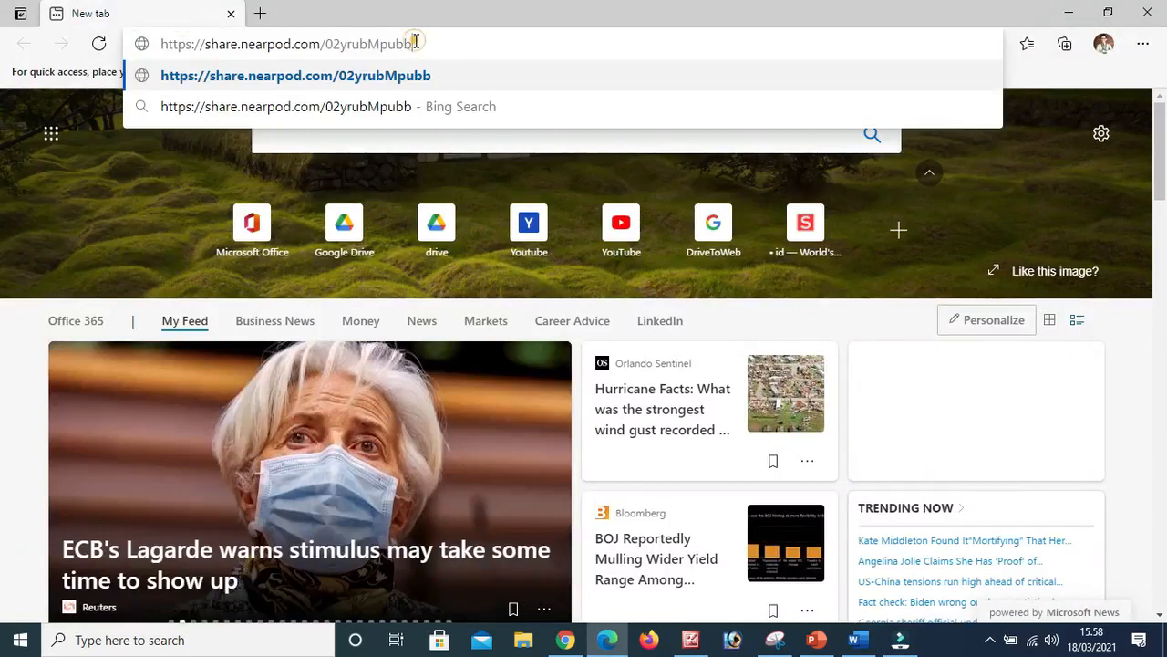
key("Return")
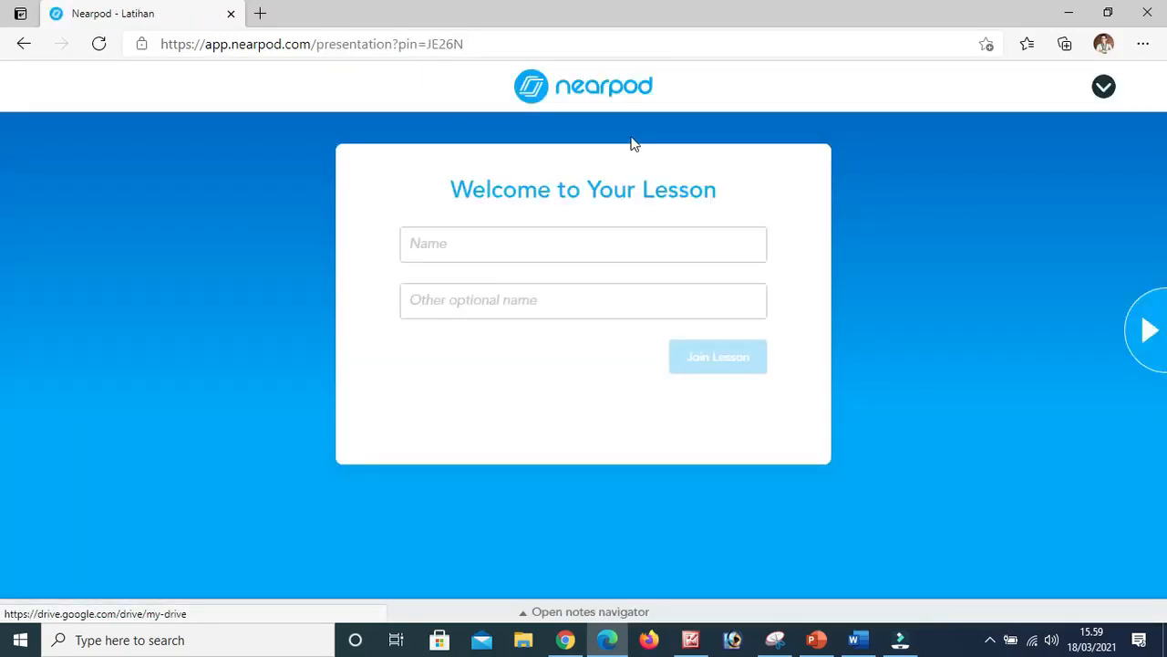
Enter the student's name with 10 AK as the other optional name, and join the lesson.
left_click(447, 239)
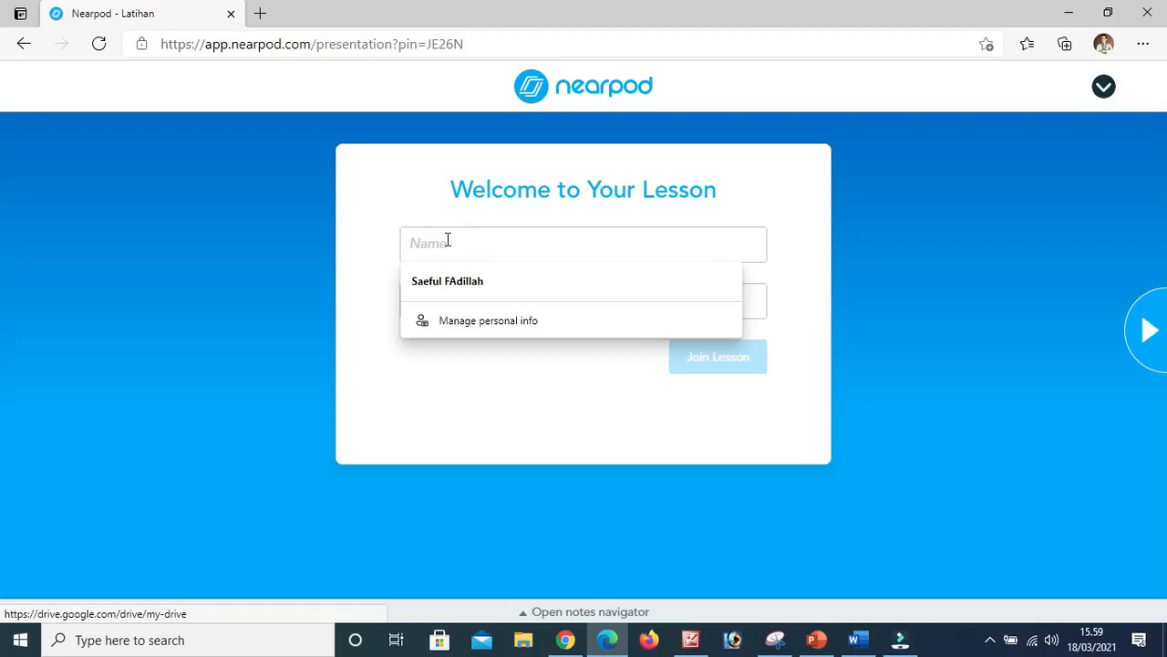
left_click(356, 245)
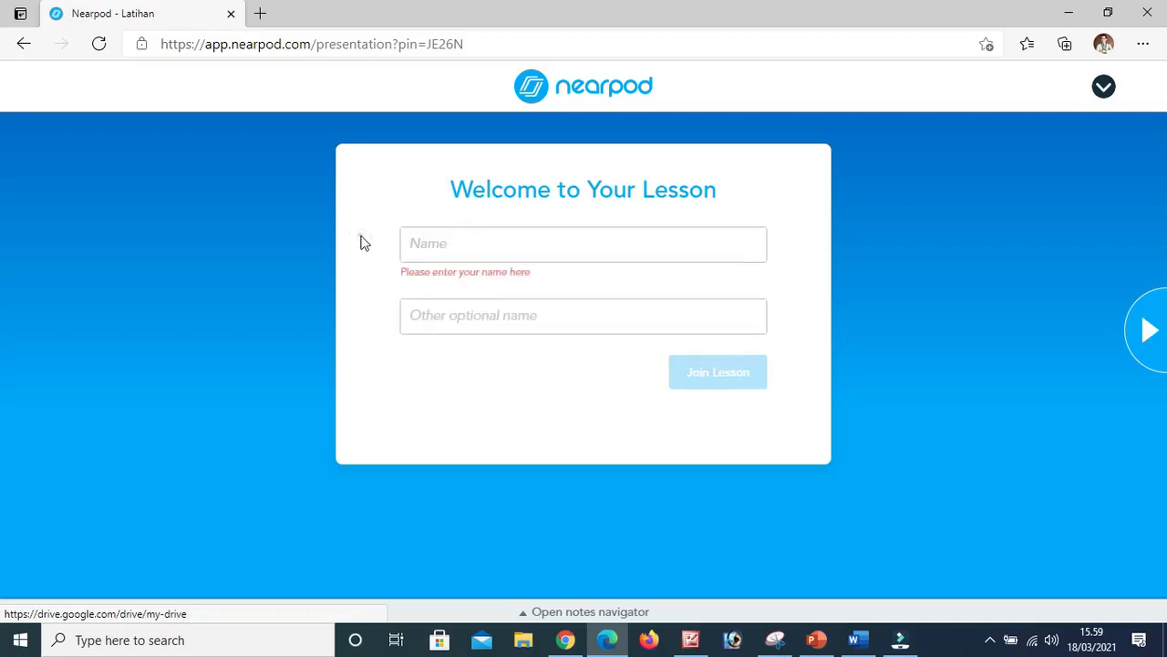
left_click(460, 317)
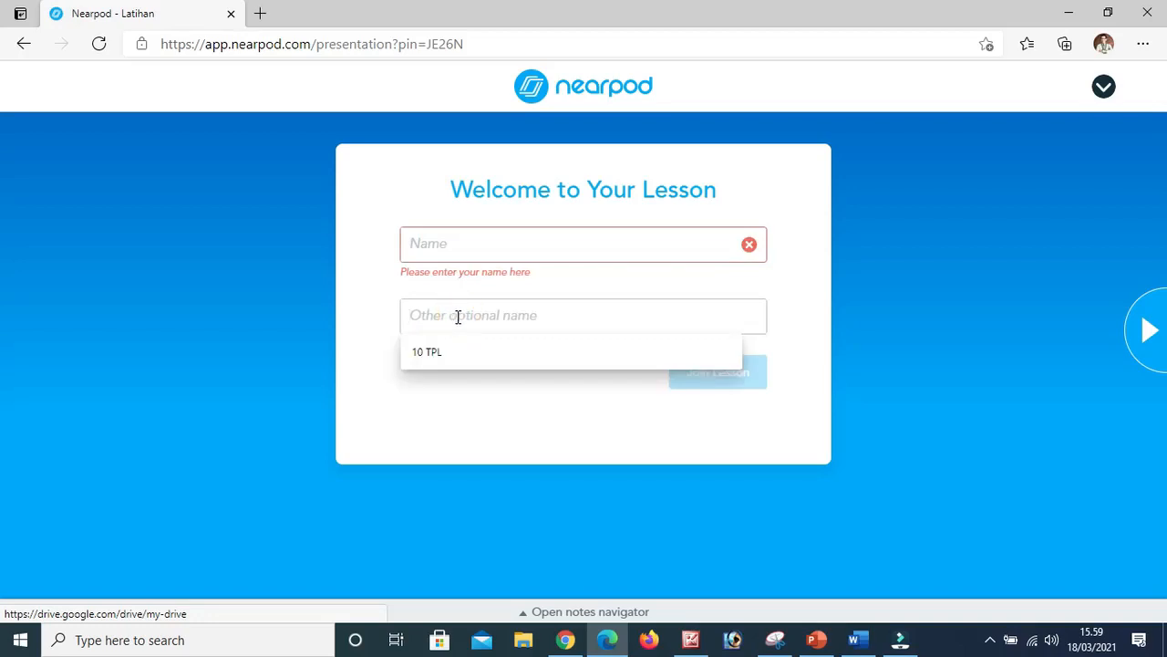
left_click(465, 243)
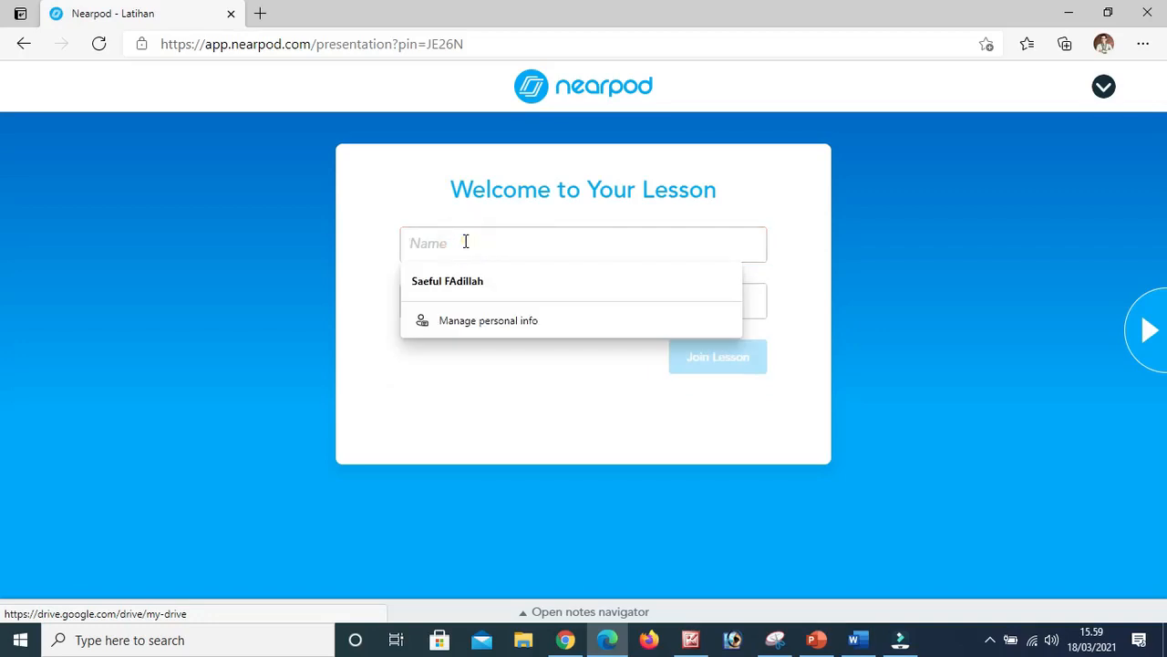
type("SAEFUL")
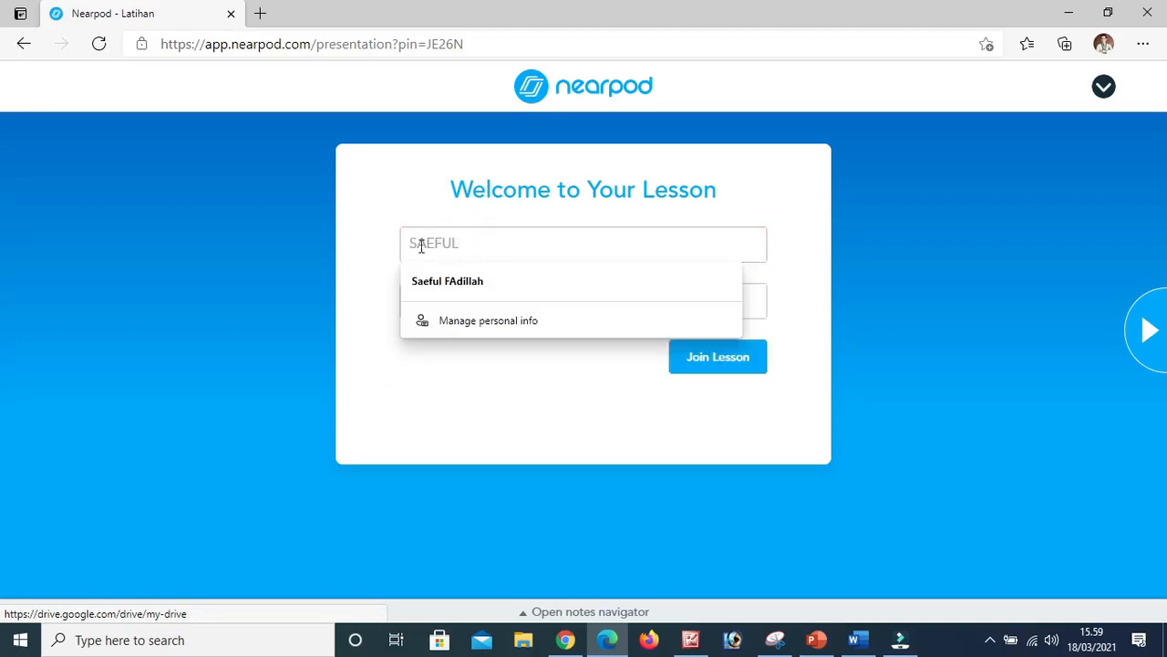
left_click(350, 243)
left_click(460, 299)
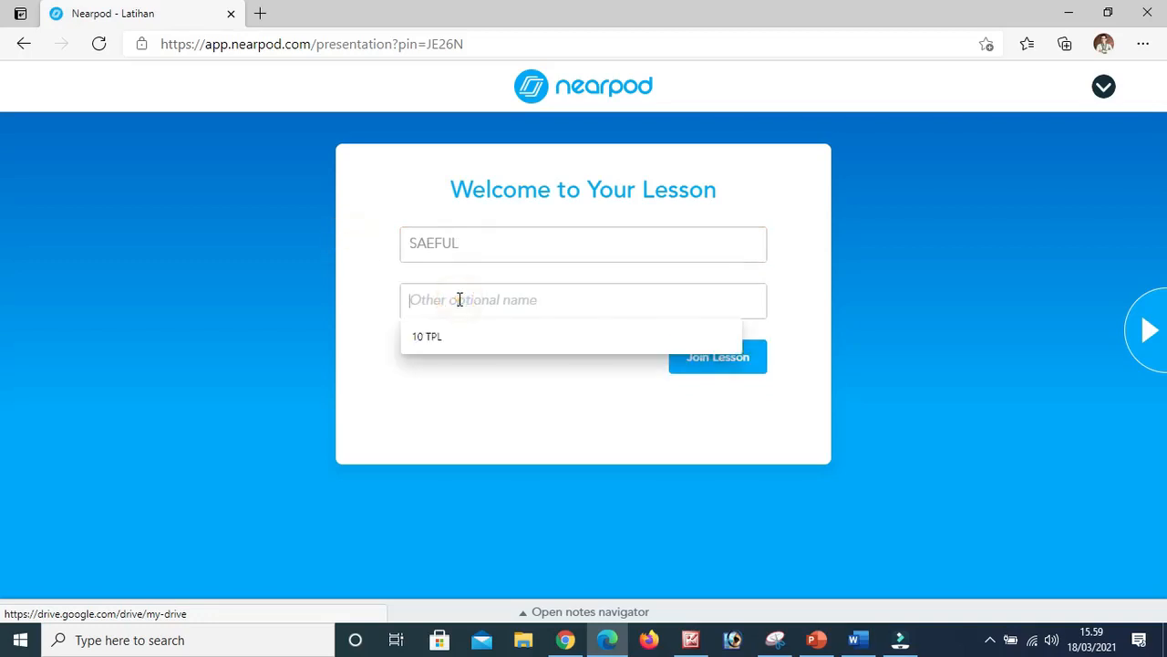
type("10 AK")
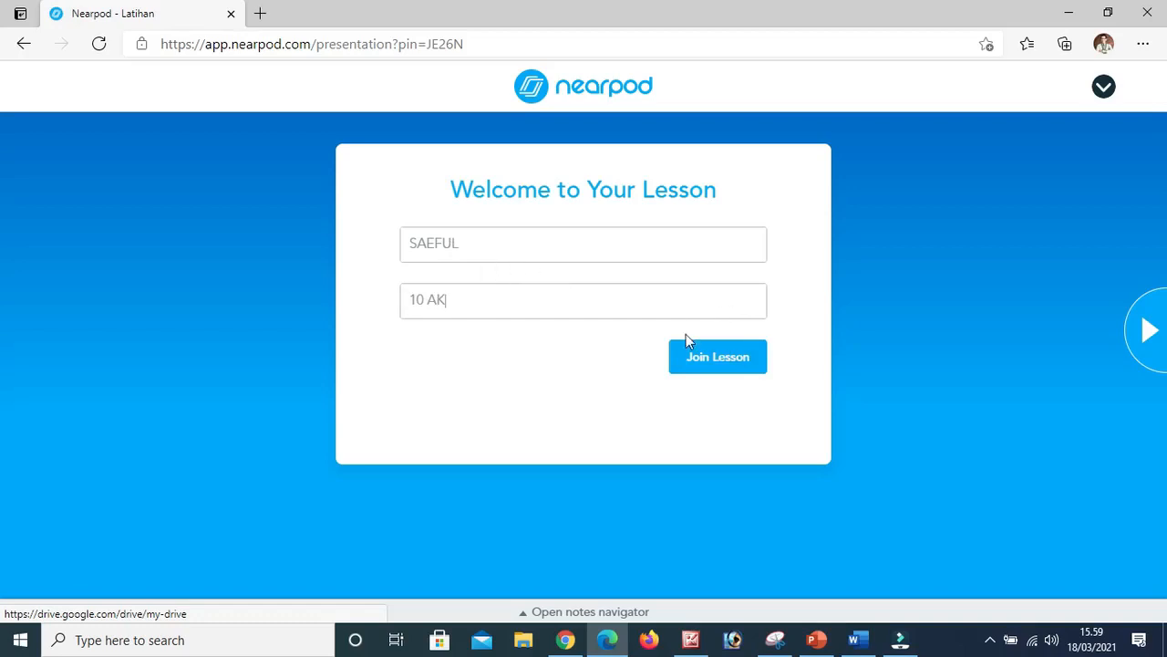
left_click(688, 359)
left_click(722, 356)
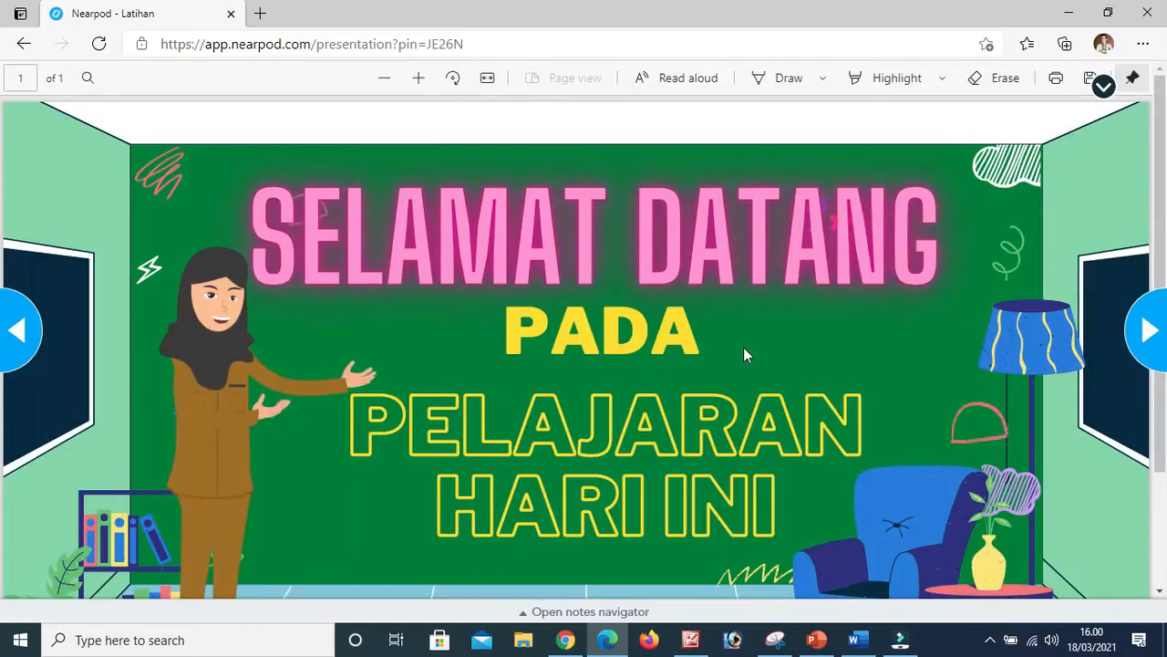
Look over the whole Selamat Datang welcome slide in the student view and advance to the video slide.
scroll(743, 347, "down", 3)
scroll(743, 347, "up", 3)
scroll(744, 347, "down", 1)
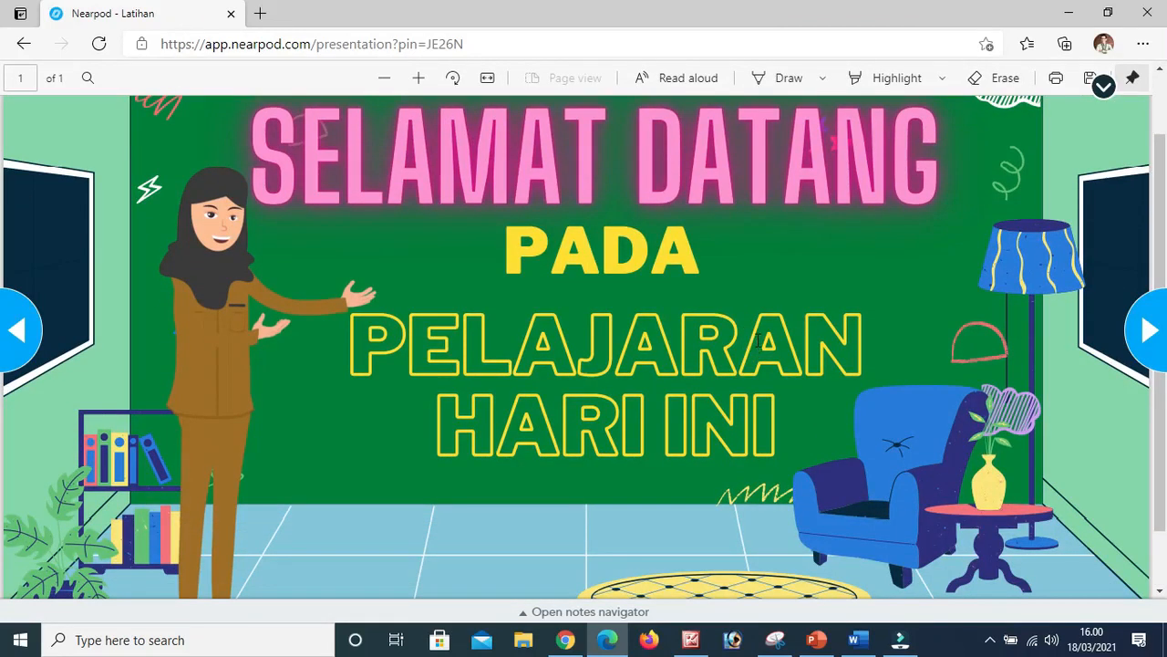
scroll(757, 342, "up", 1)
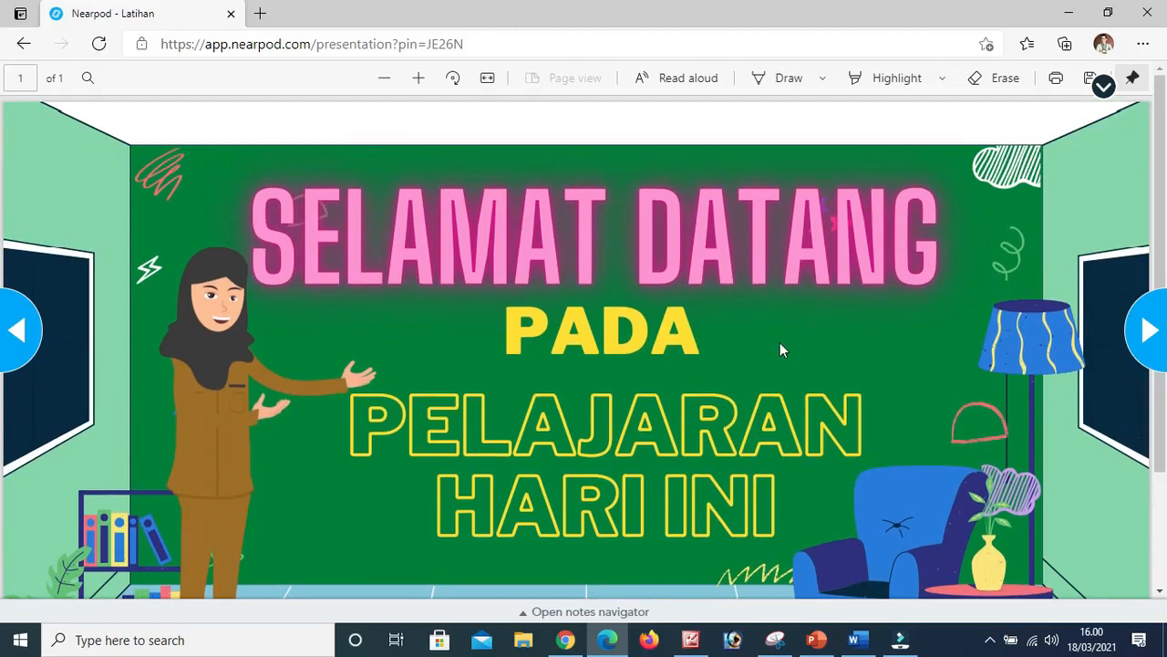
scroll(780, 343, "down", 1)
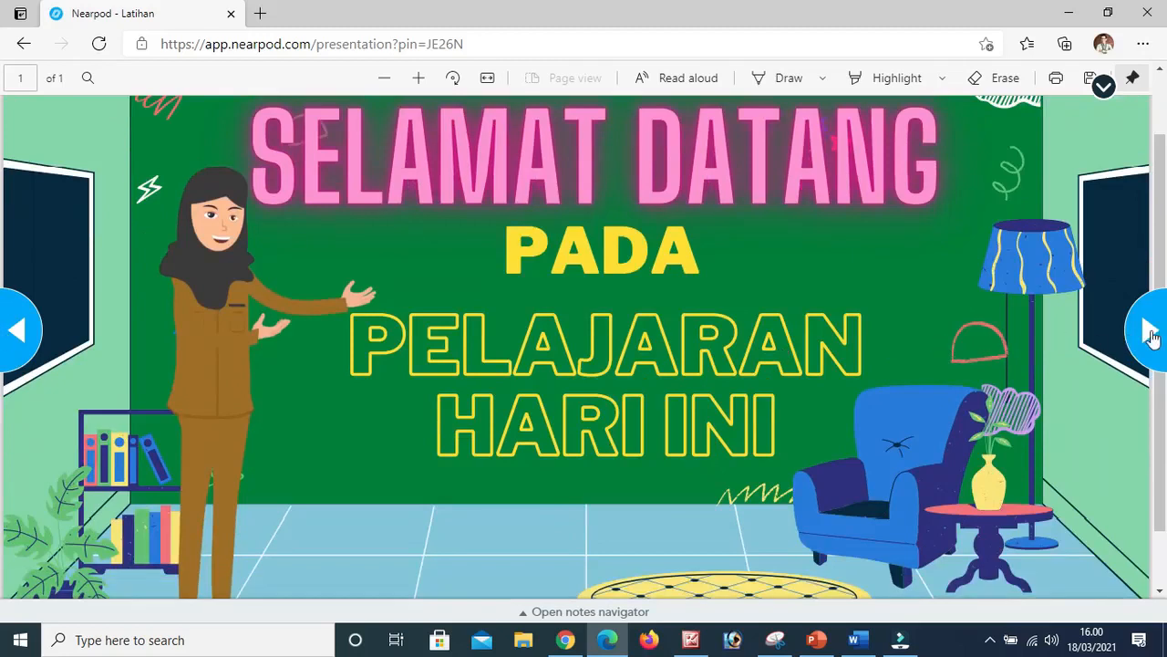
left_click(1150, 334)
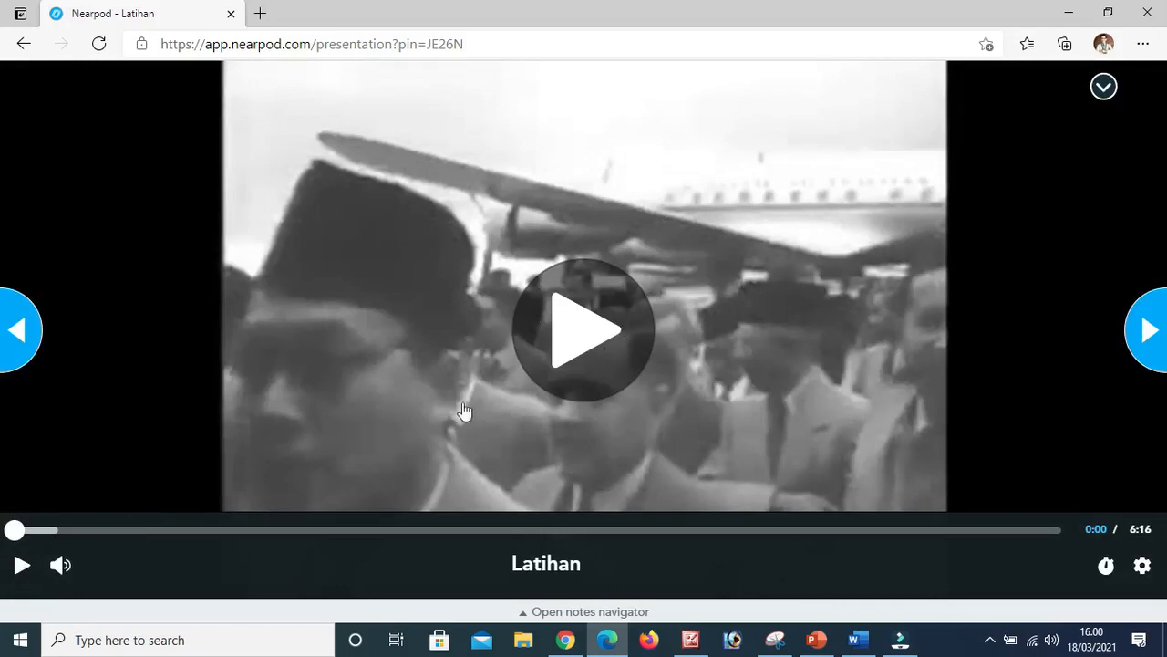
Skip the lesson video forward in stages to 5:25 and continue to the KMB Collaborate Board.
left_click(220, 533)
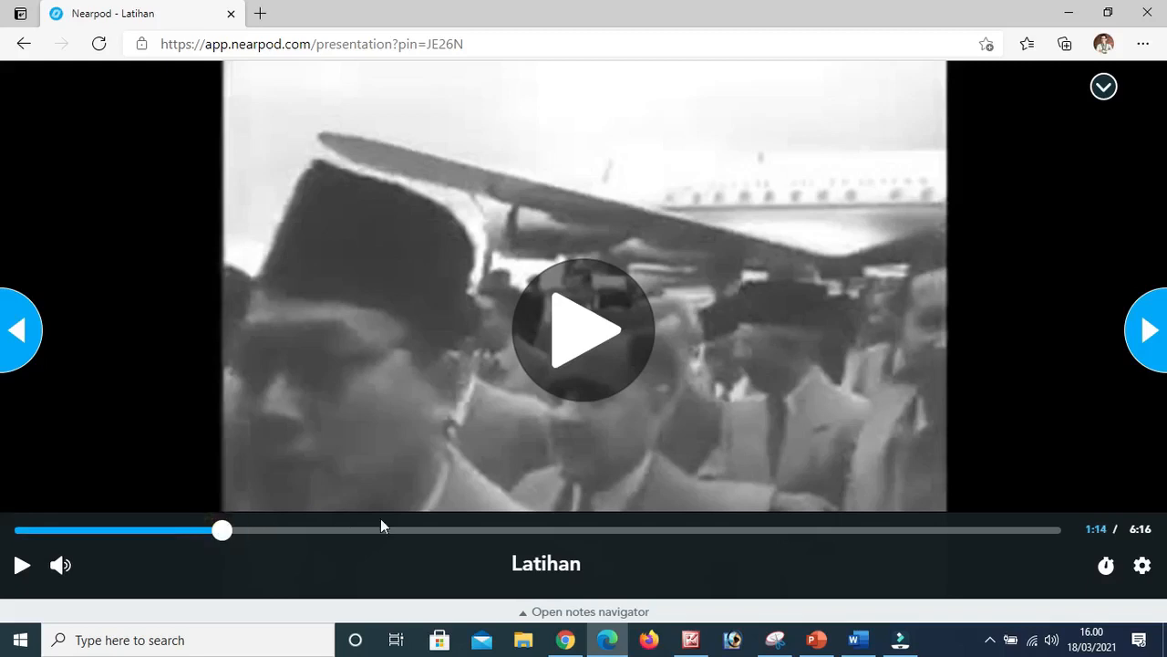
left_click(450, 533)
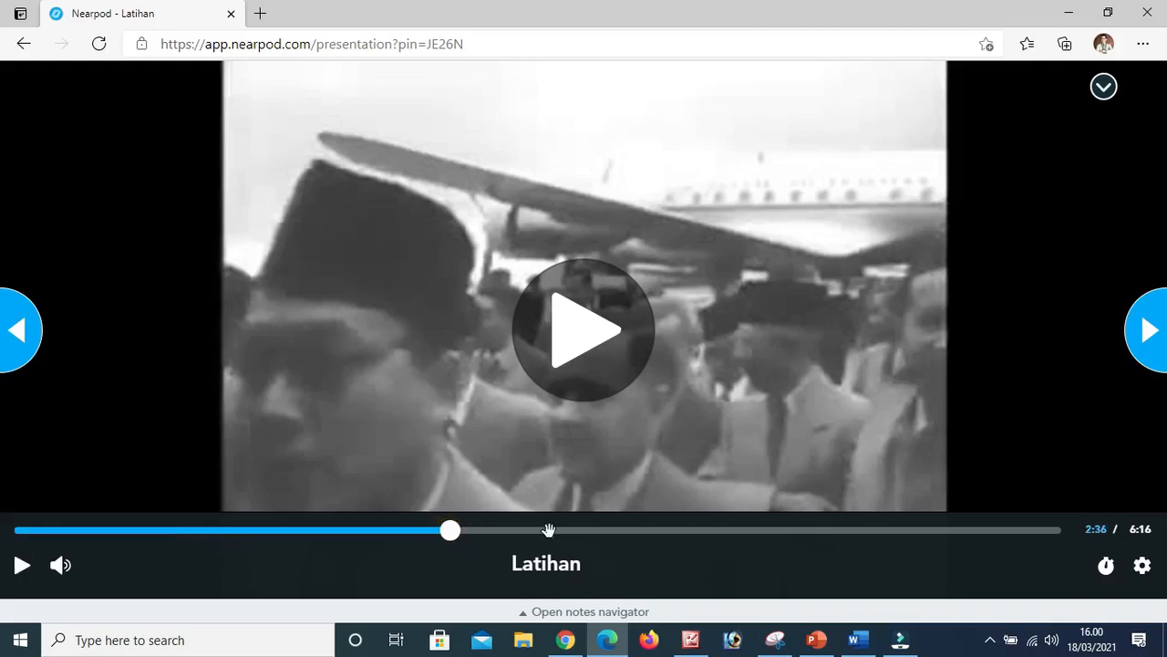
left_click(780, 533)
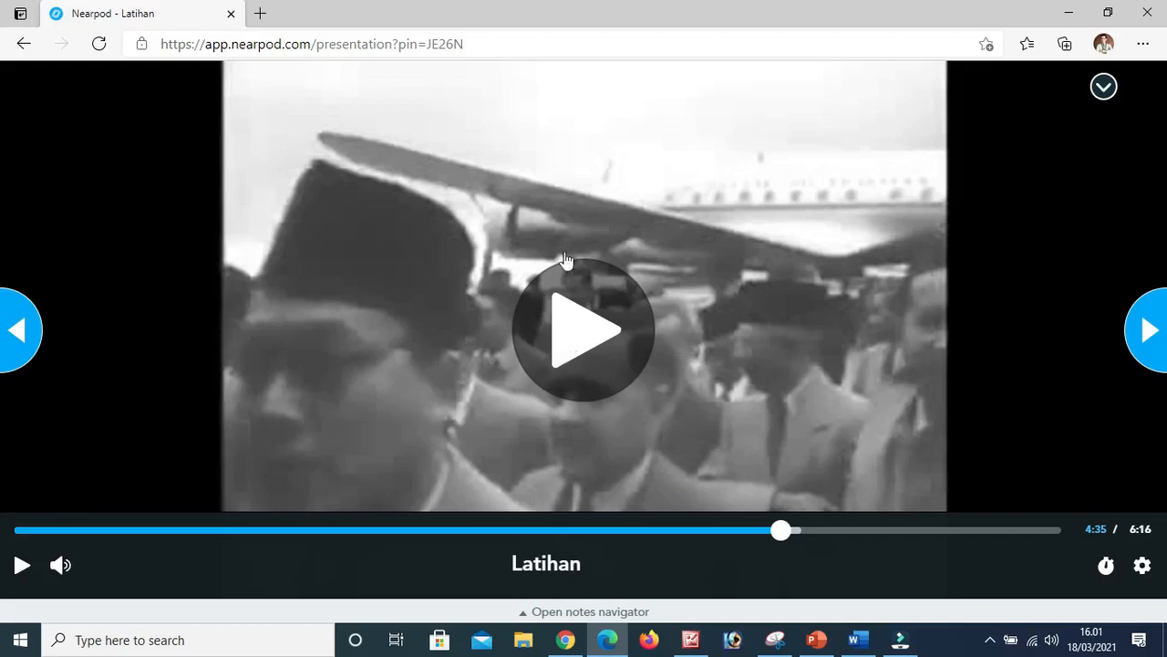
left_click(918, 529)
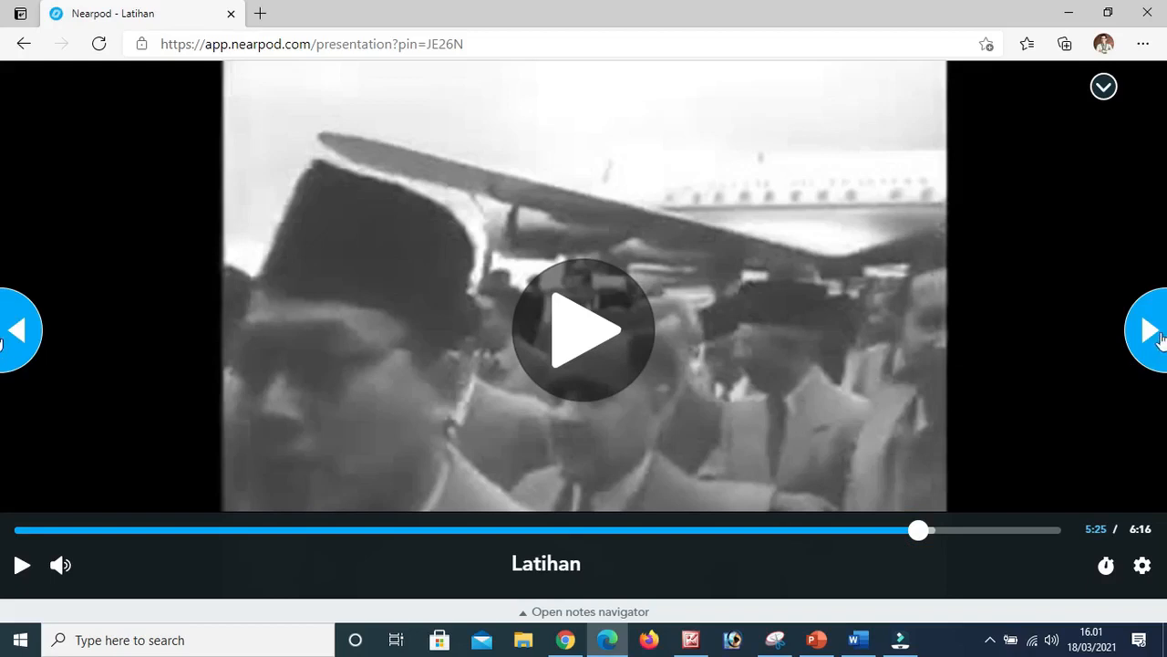
left_click(1151, 334)
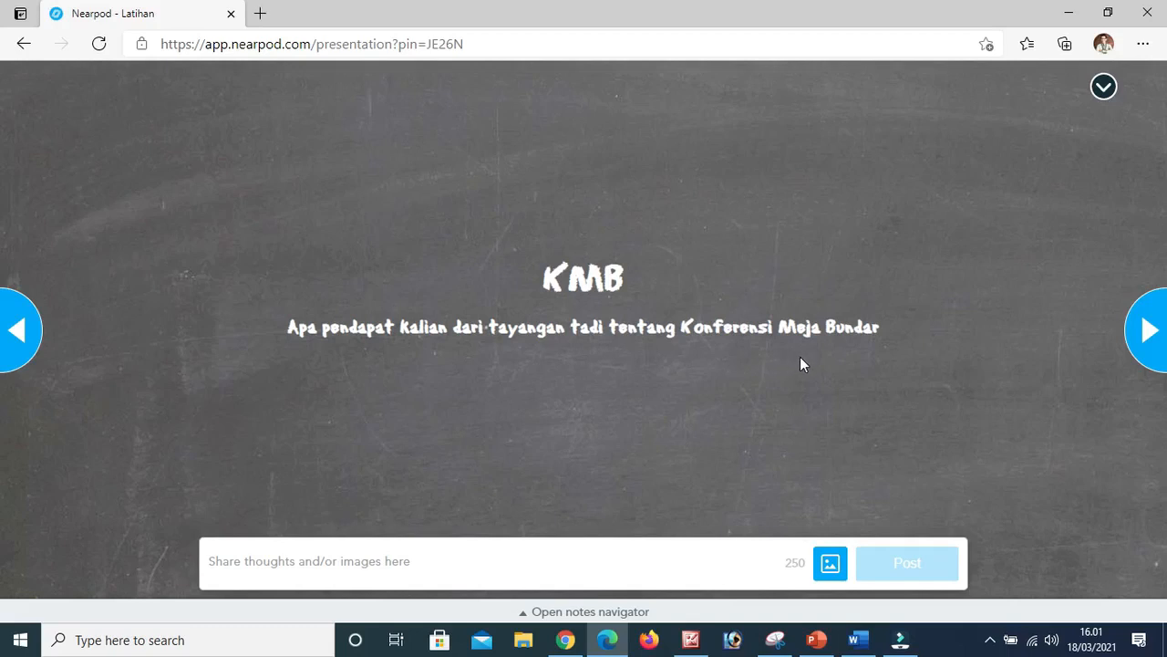
Post the student comment "Pelaksanaan KMB di Denhaag" on the KMB Collaborate Board.
left_click(508, 565)
type("Pelaksanaan KMB di Denhaag")
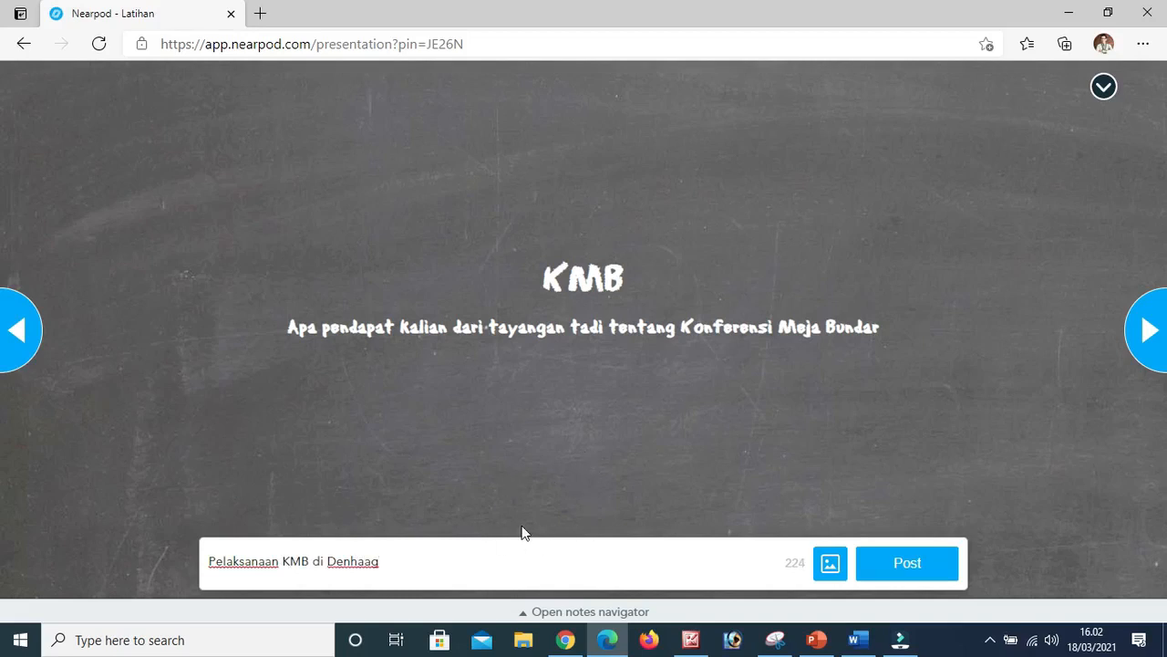
left_click(916, 566)
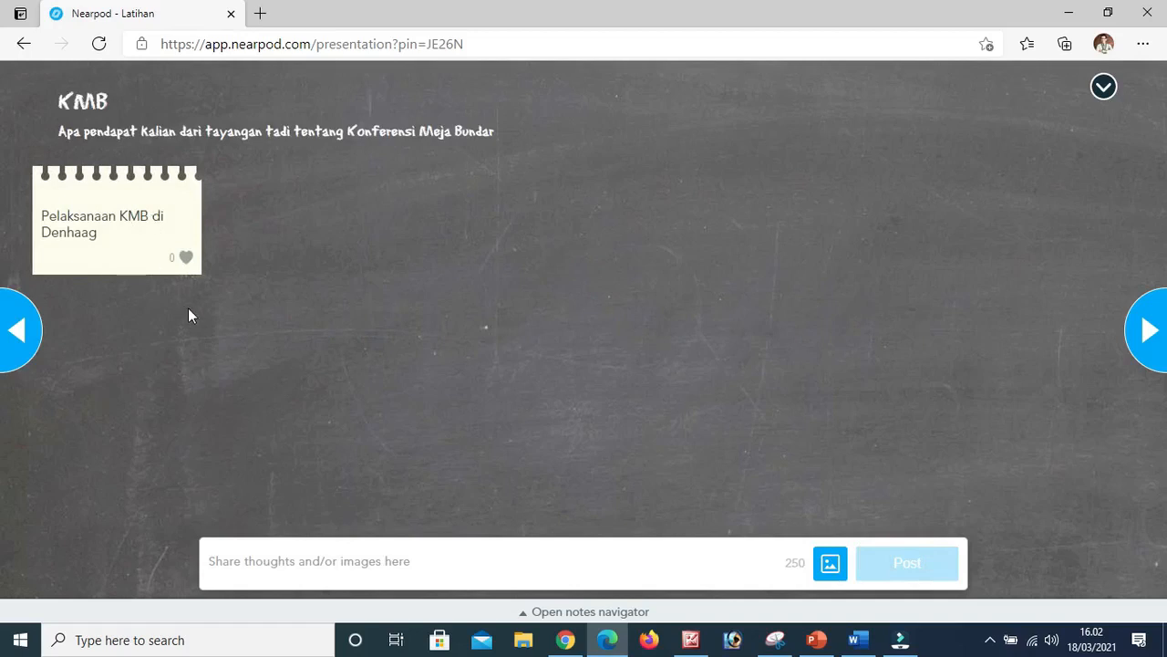
Switch to Chrome, close the lesson's share window, and view the progress of the Student-Paced session launched at 3:56 pm.
left_click(565, 639)
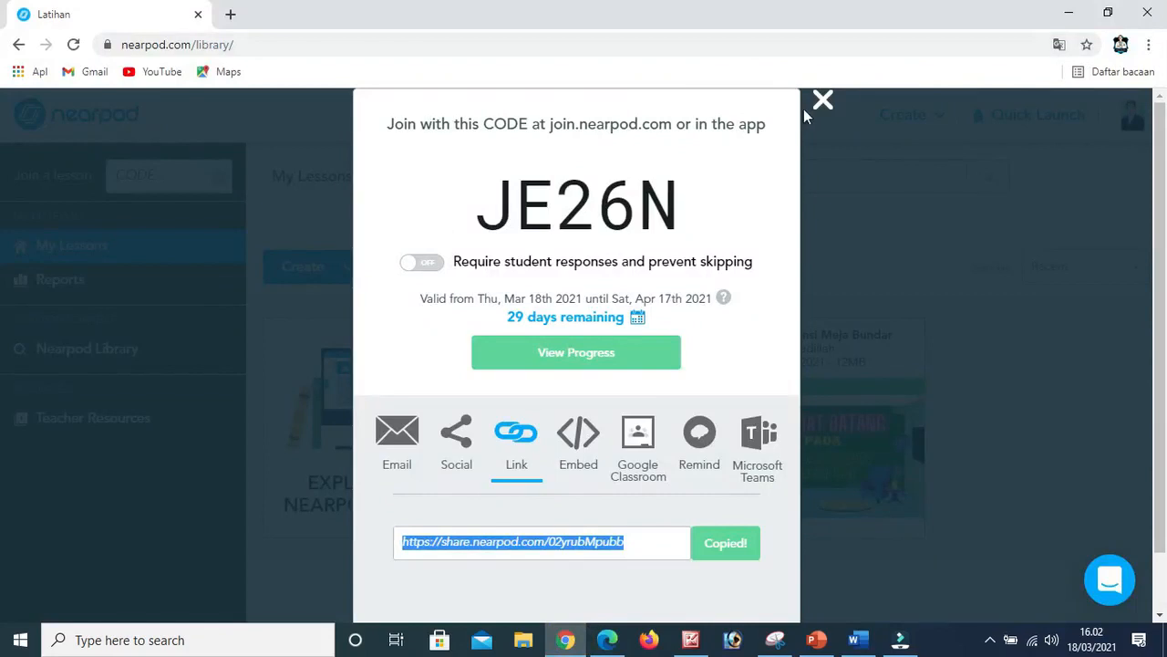
left_click(821, 101)
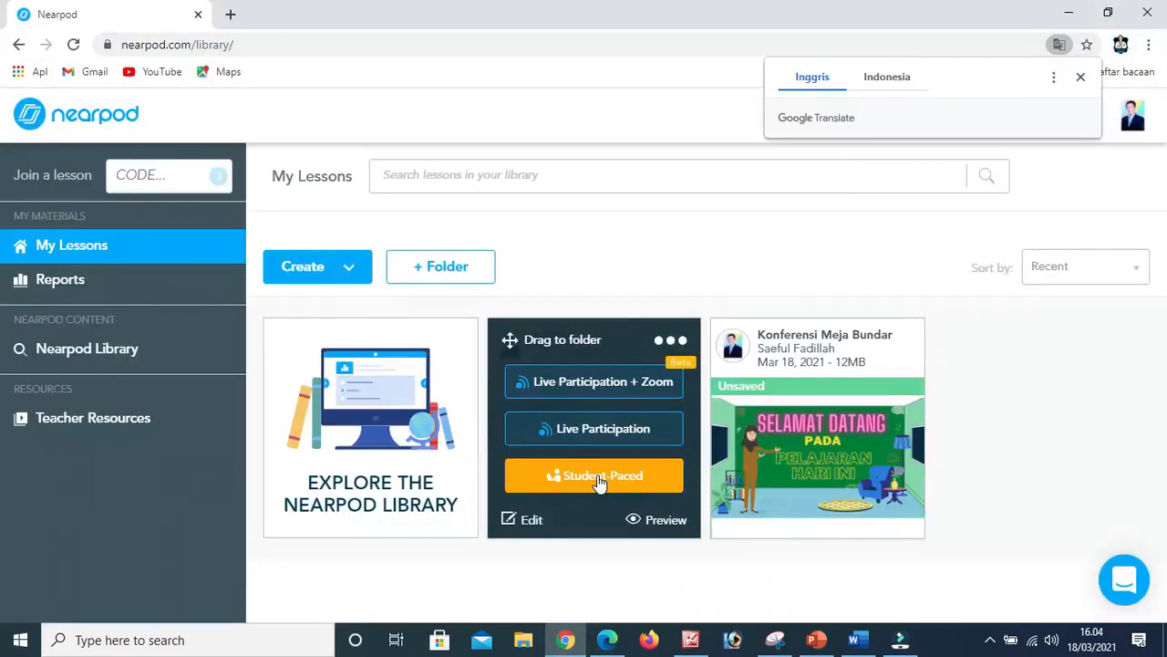
left_click(599, 477)
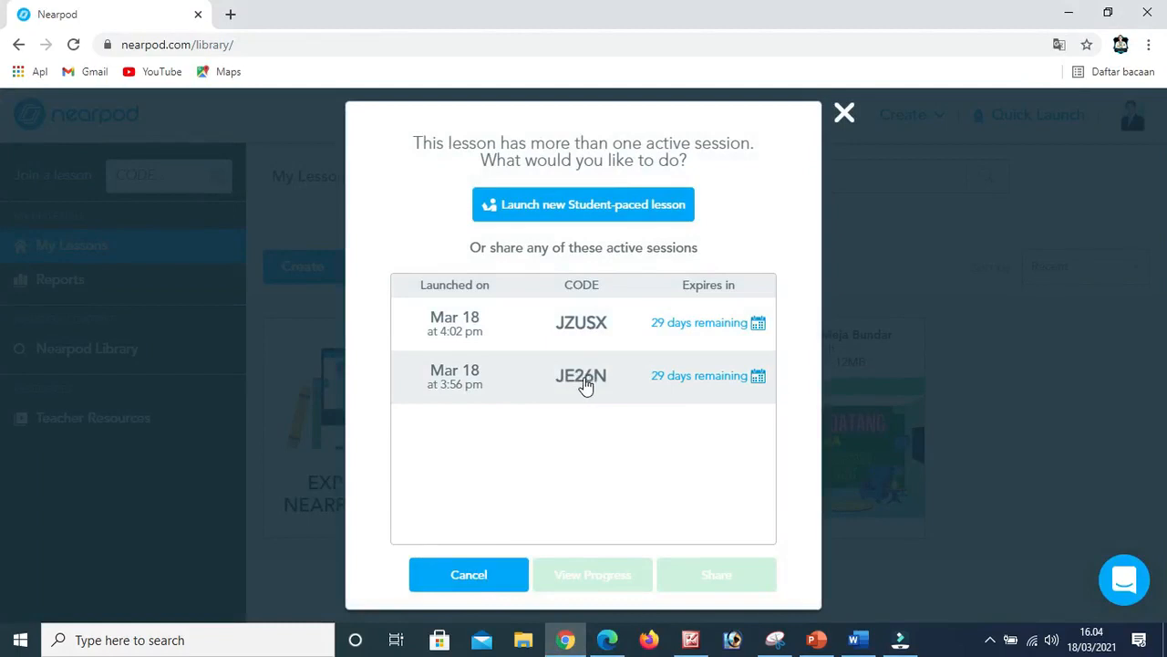
left_click(585, 385)
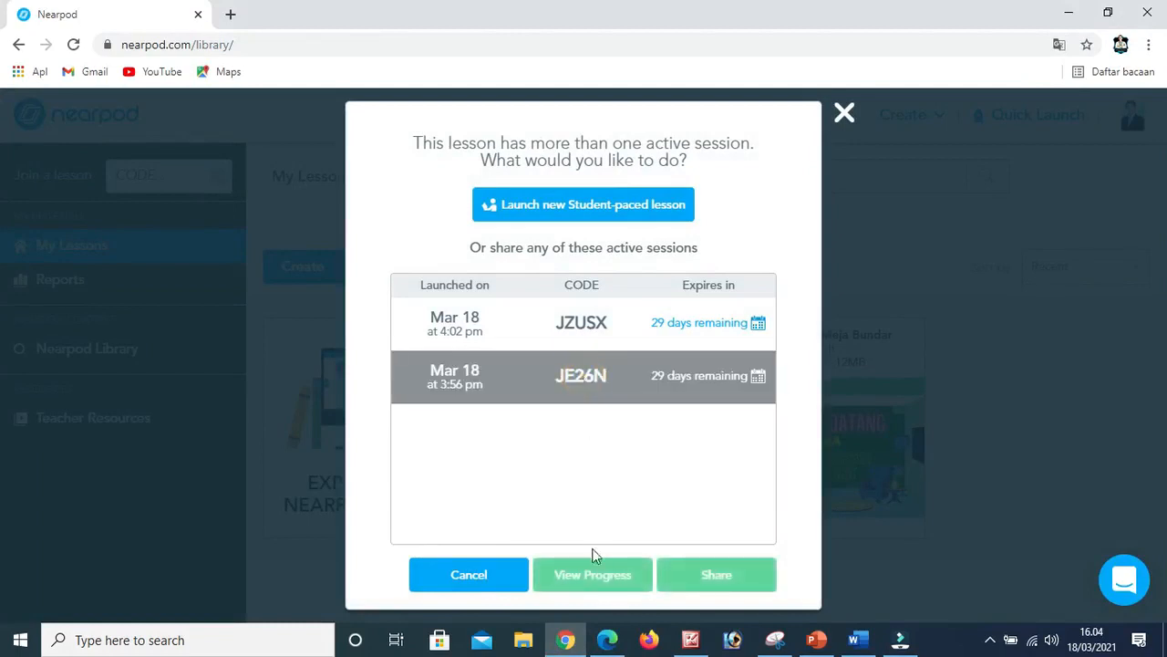
left_click(604, 584)
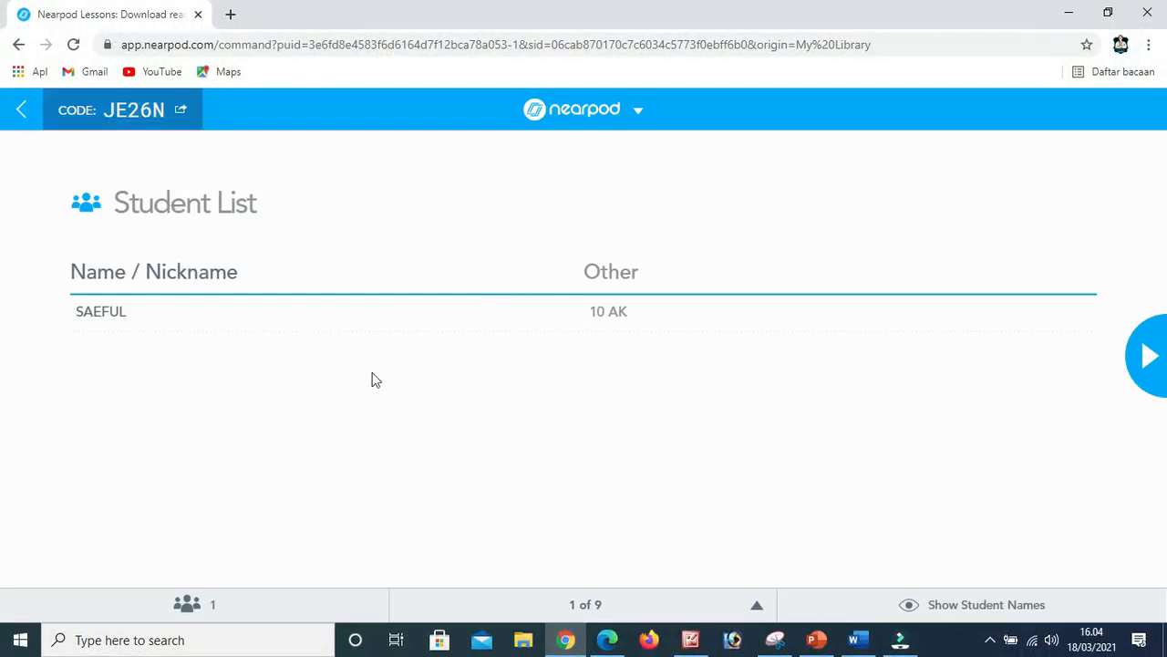
Advance the teacher view to the KMB Collaborate Board and require approval of student comments before they are posted.
left_click(1146, 361)
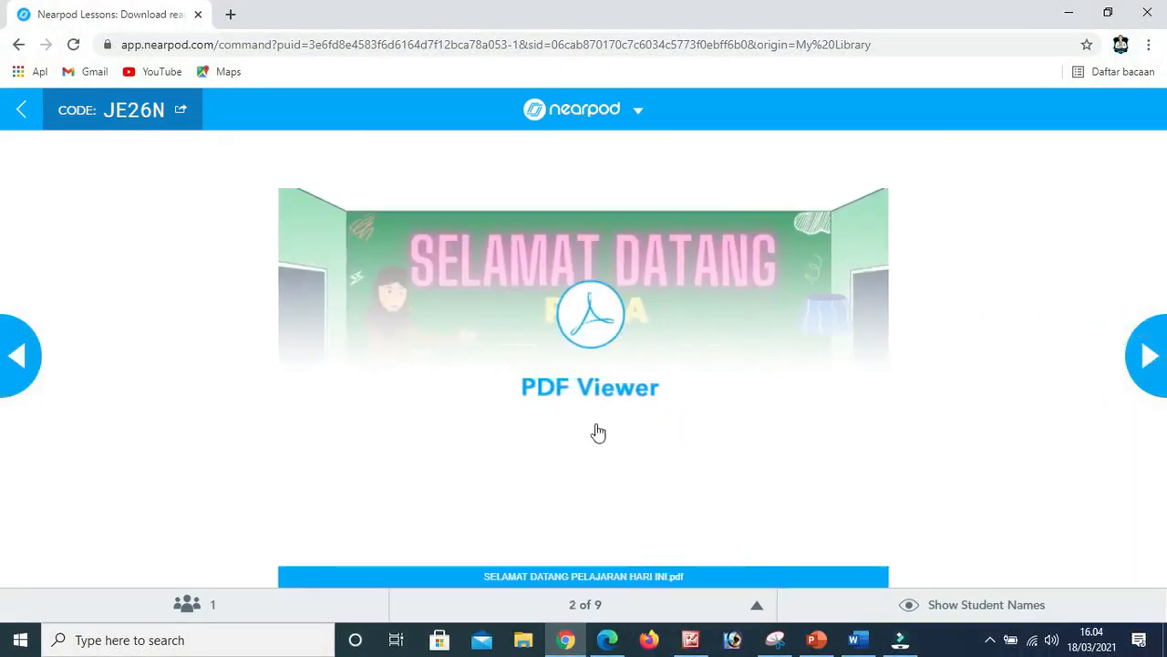
left_click(1146, 354)
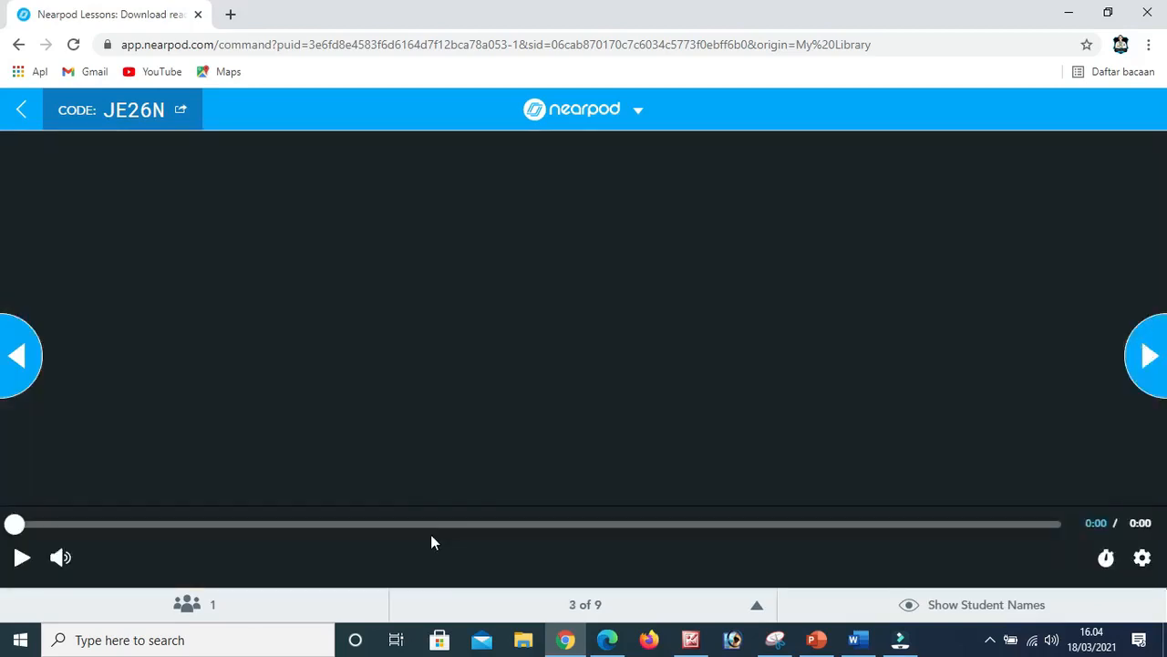
left_click(1150, 359)
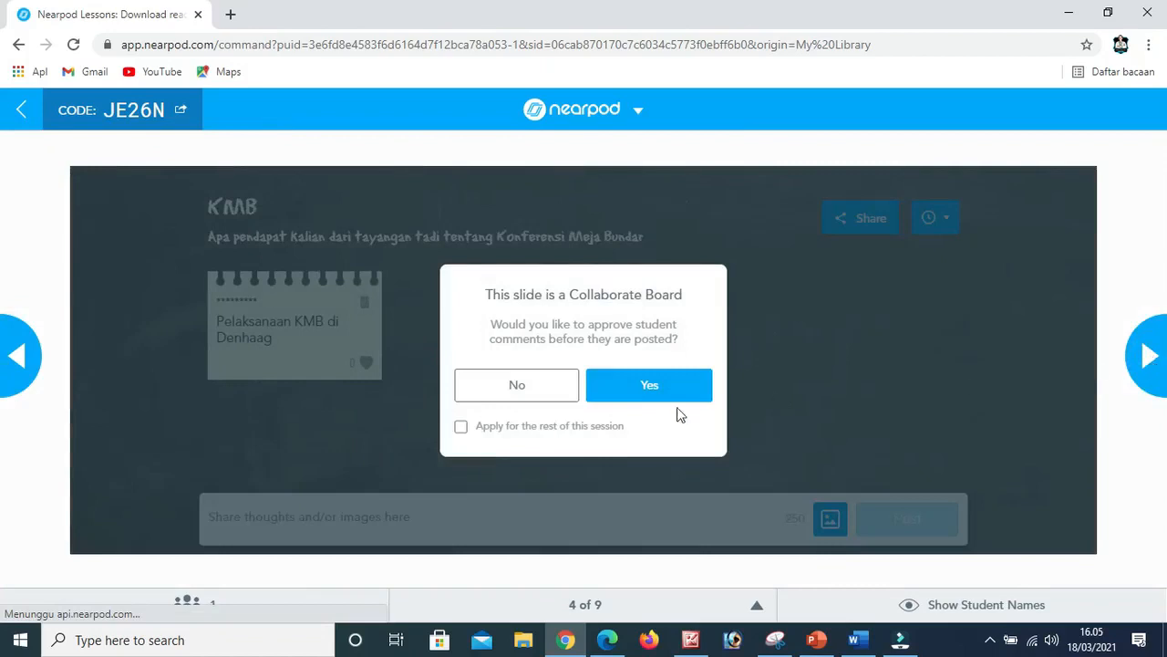
left_click(661, 392)
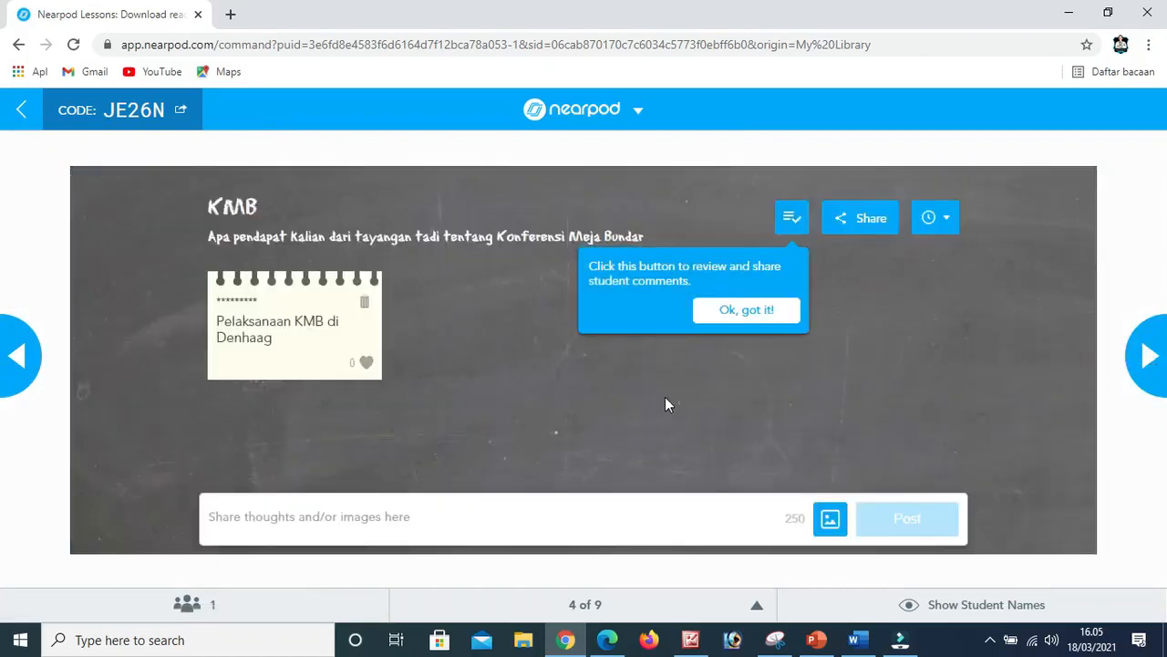
left_click(752, 313)
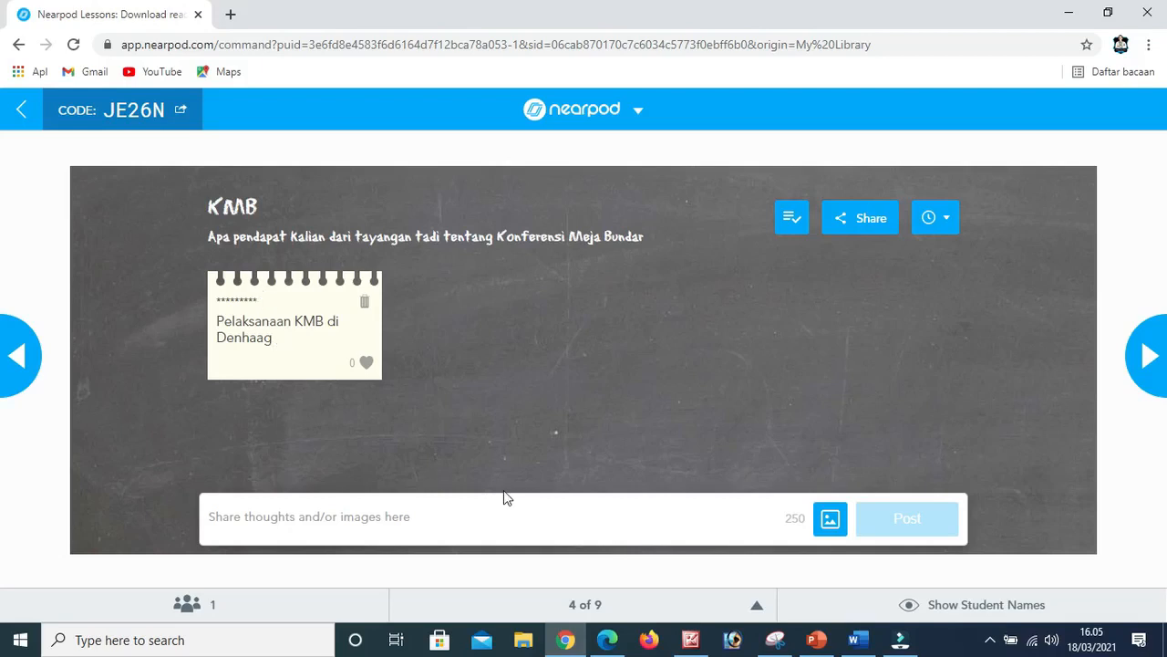
Compare the KMB board in the student view in Edge with the teacher view in Chrome.
left_click(606, 639)
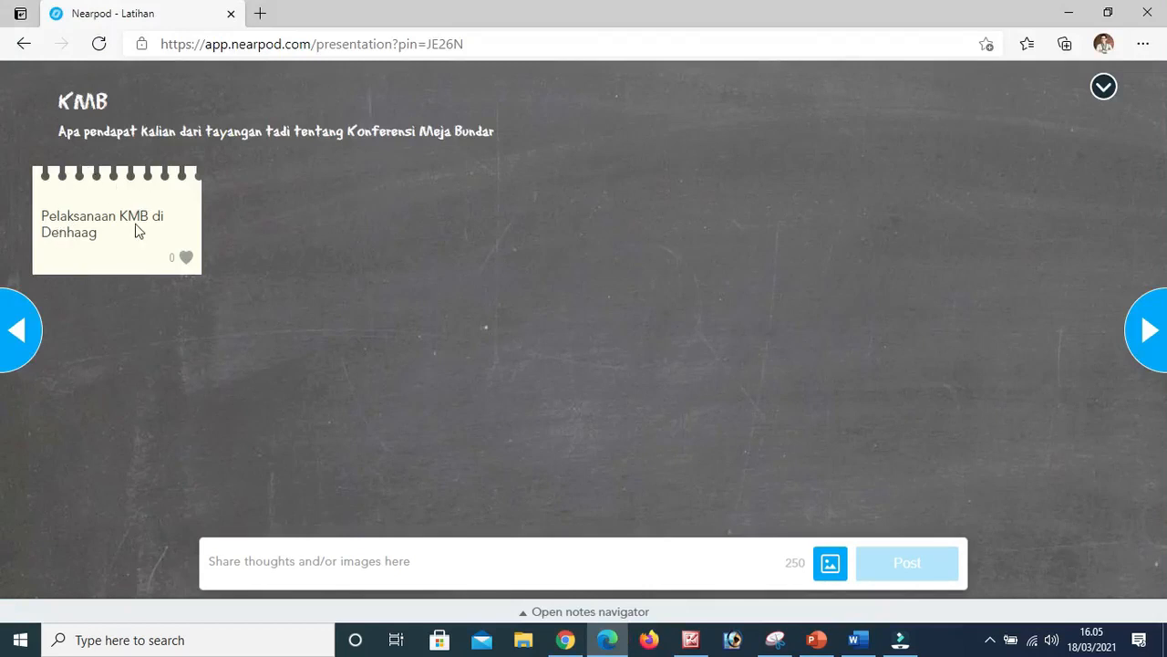
left_click(569, 642)
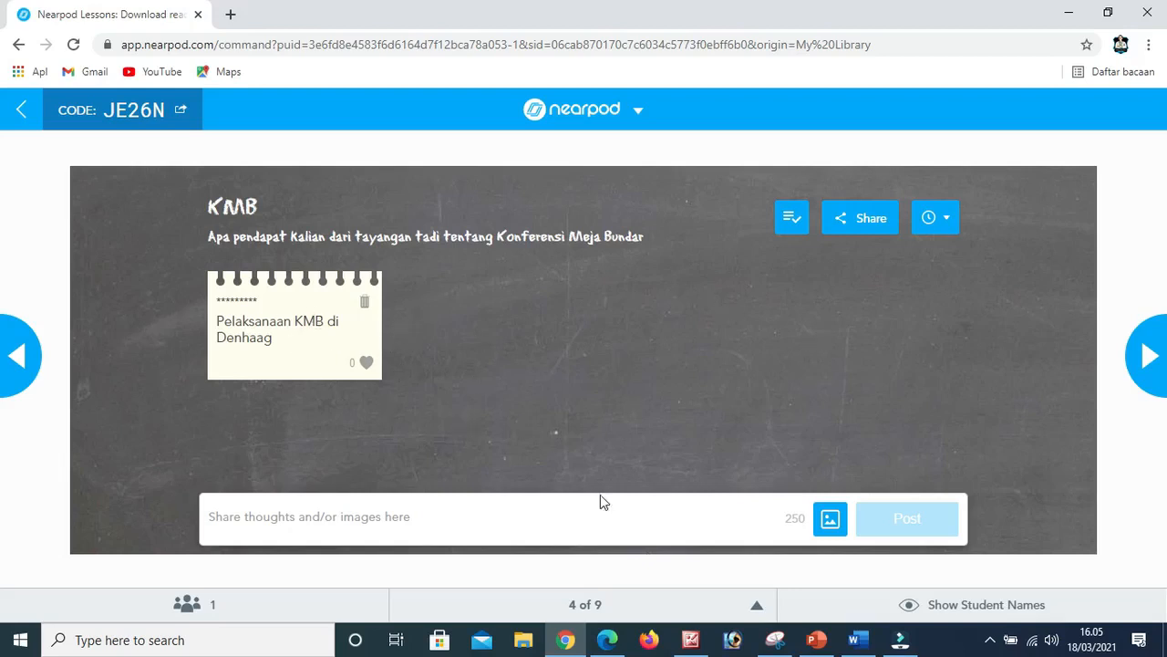
Switch to the student view in Edge, advance past the KMB board, and read the Berita Sejarah article on Konferensi Meja Bundar.
mouse_move(582, 641)
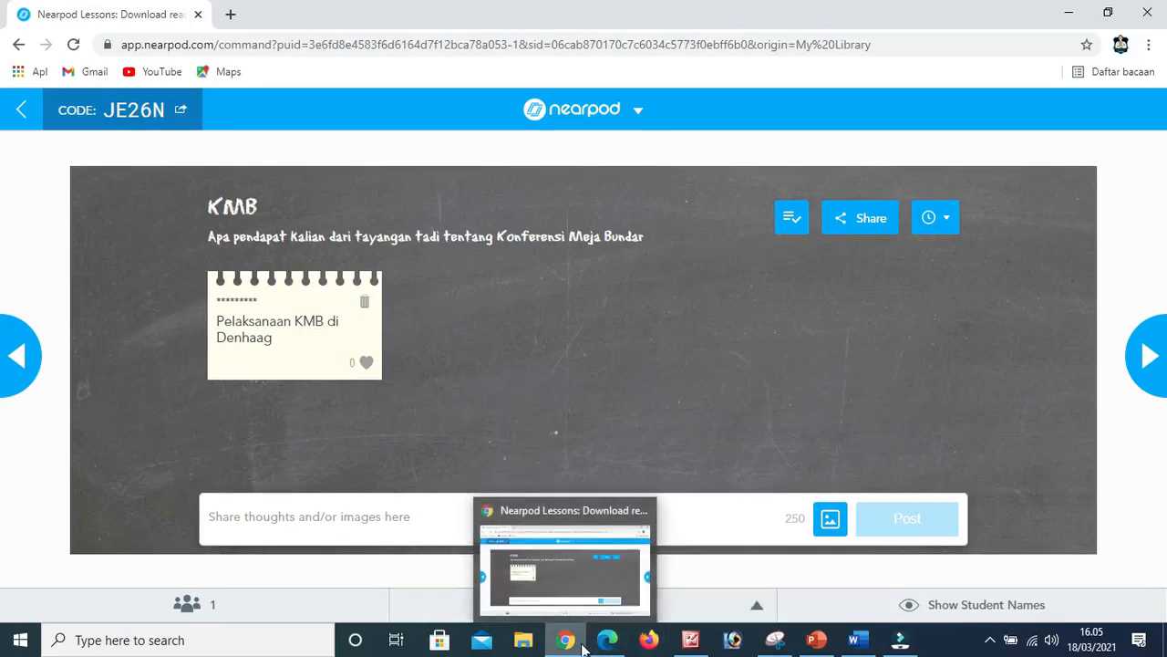
left_click(618, 649)
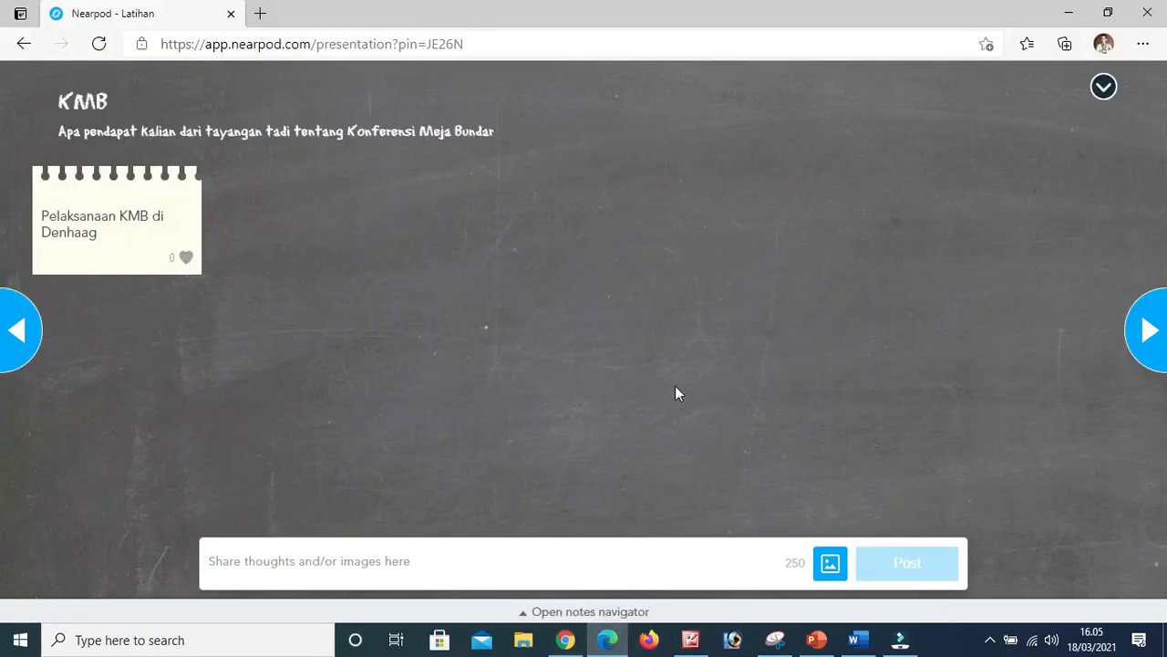
left_click(1152, 335)
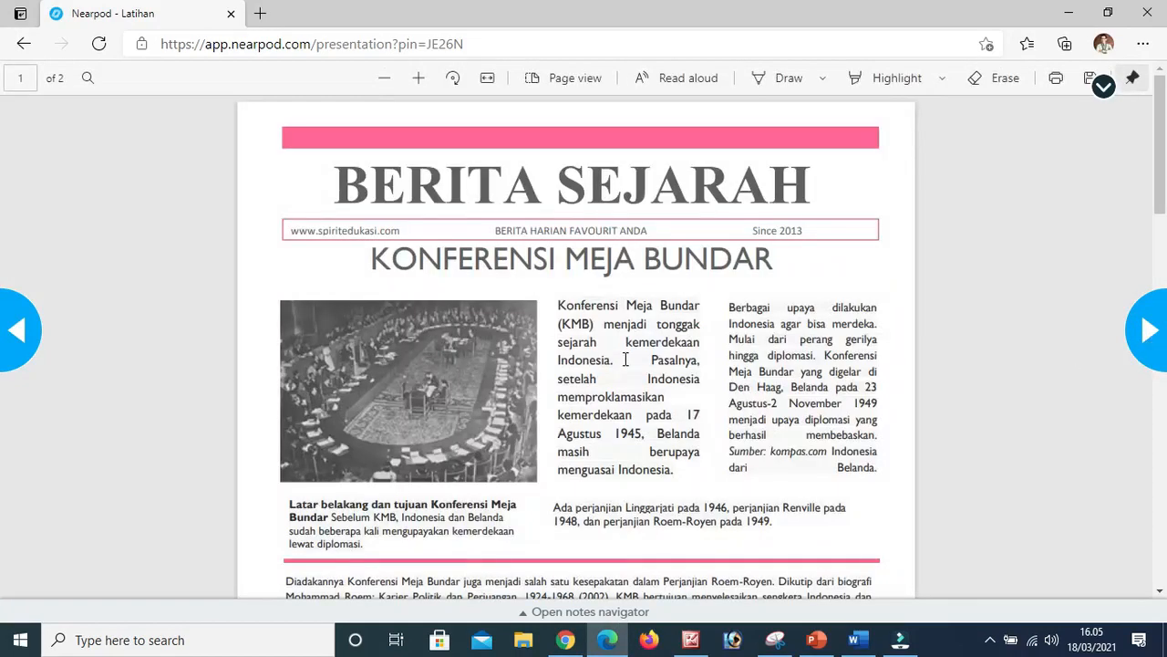
scroll(625, 360, "down", 10)
scroll(625, 359, "down", 2)
scroll(626, 359, "up", 8)
scroll(626, 359, "down", 12)
scroll(626, 359, "up", 12)
Advance to the Evaluasi 1 quiz, answer 23 September 1949 and Ir. Soekarno, and submit the answers.
left_click(1146, 333)
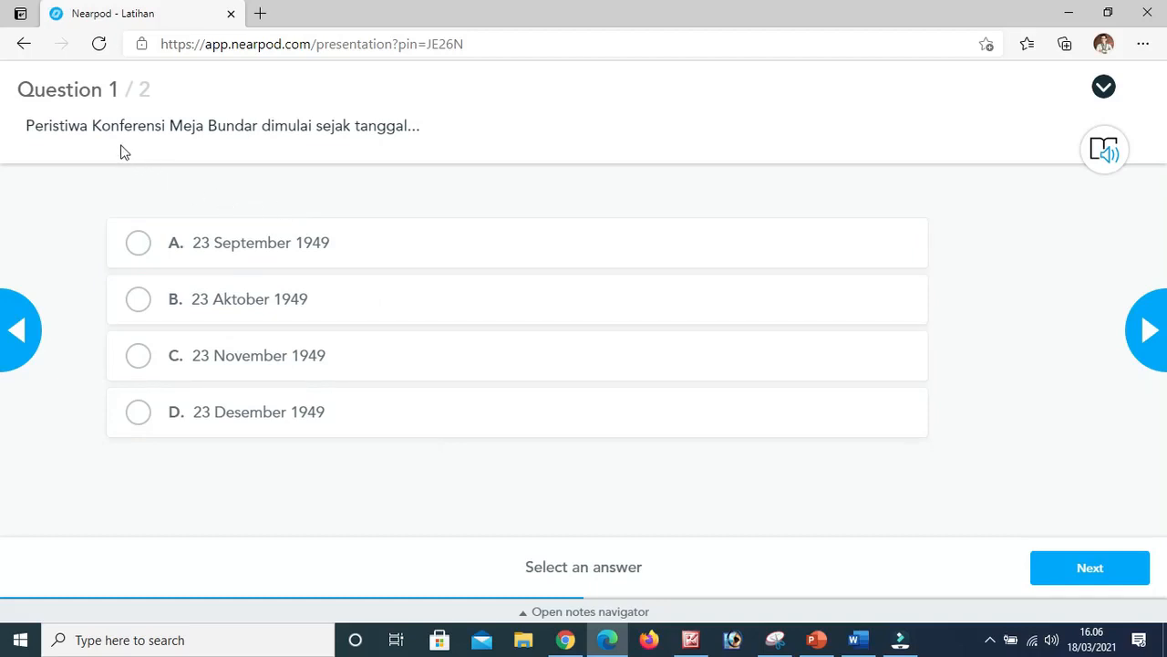
left_click(148, 255)
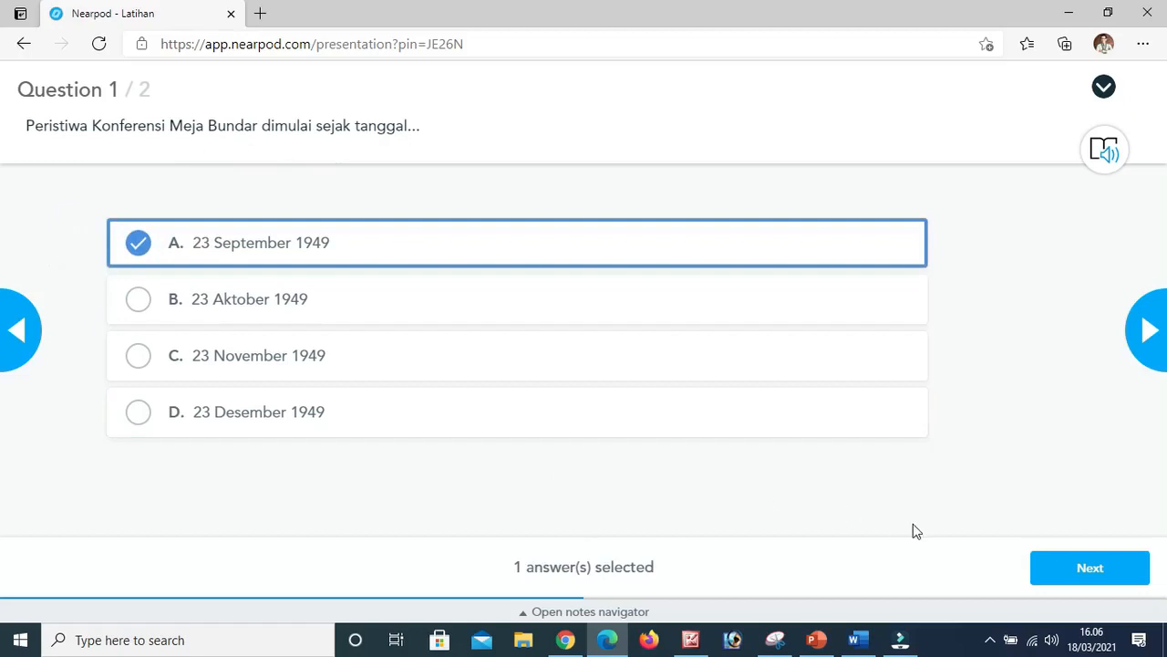
left_click(1097, 573)
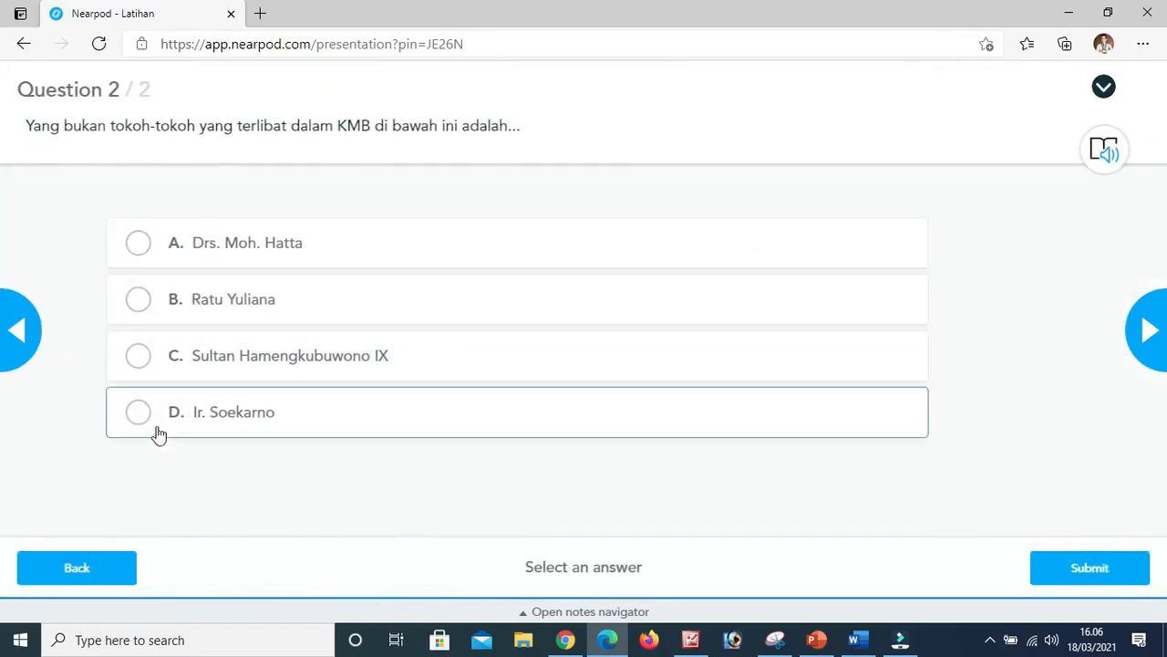
left_click(141, 417)
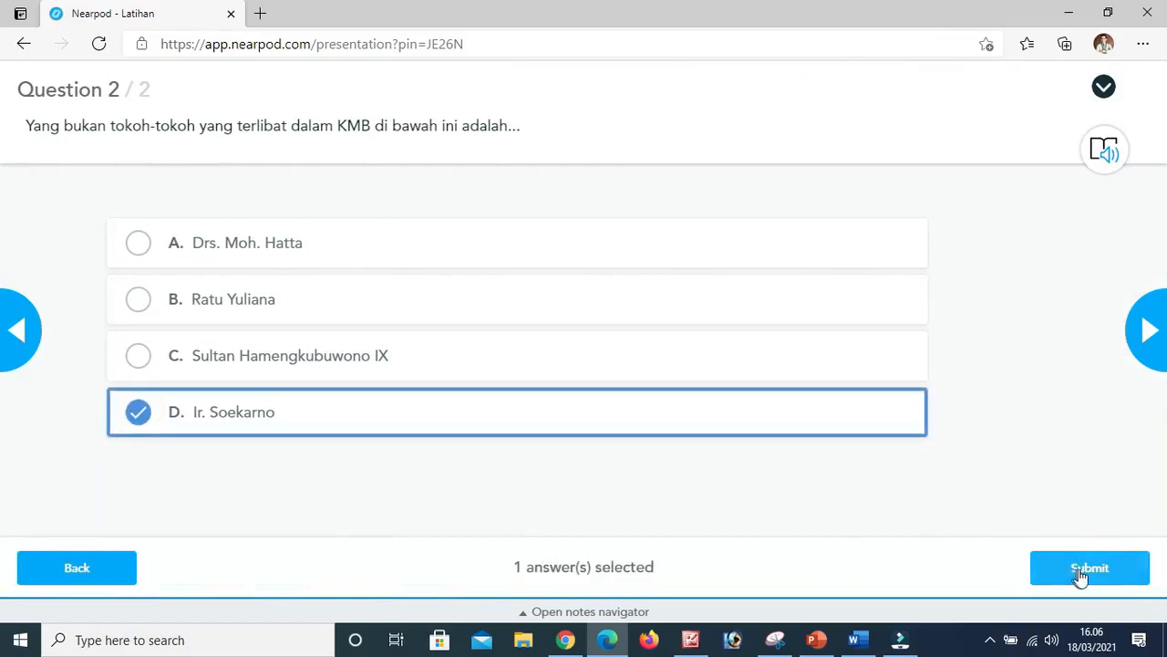
left_click(1039, 564)
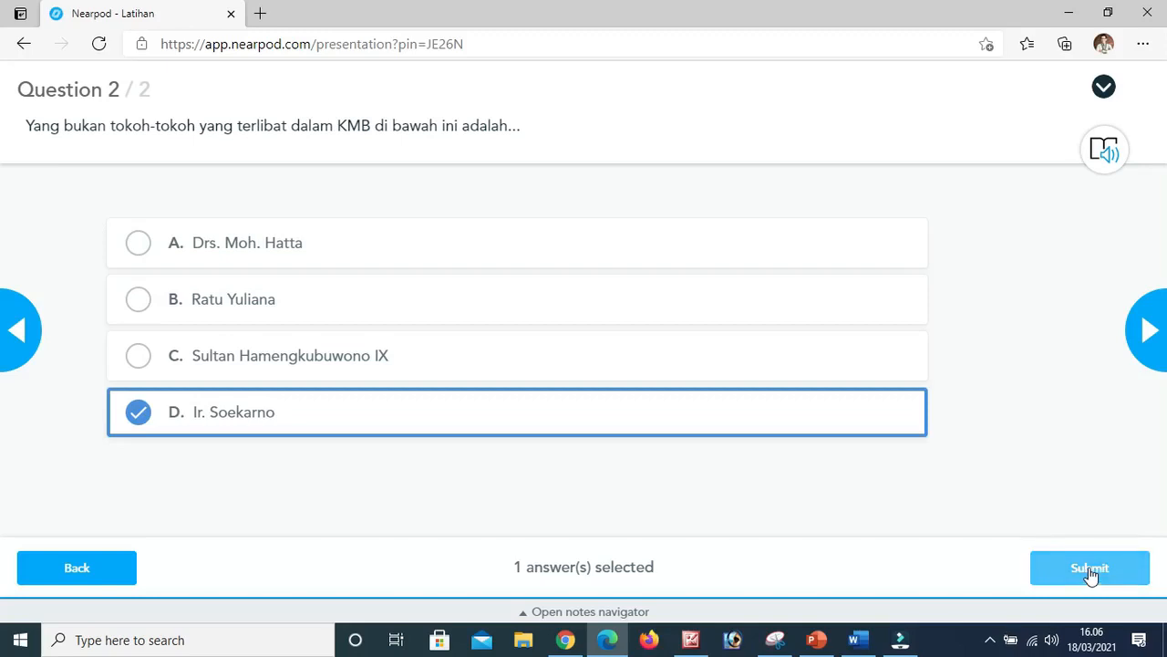
left_click(1089, 567)
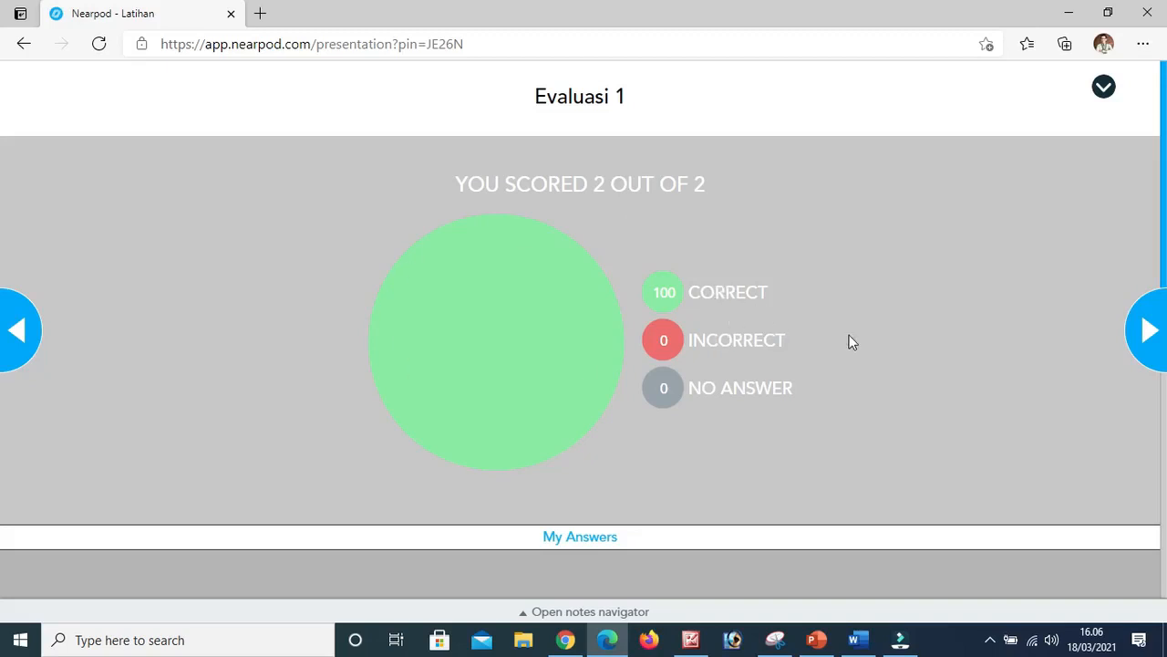
Advance to the Time to Climb game, start it with the penguin character, and answer 1942 and 27 Desember 1949.
left_click(1149, 334)
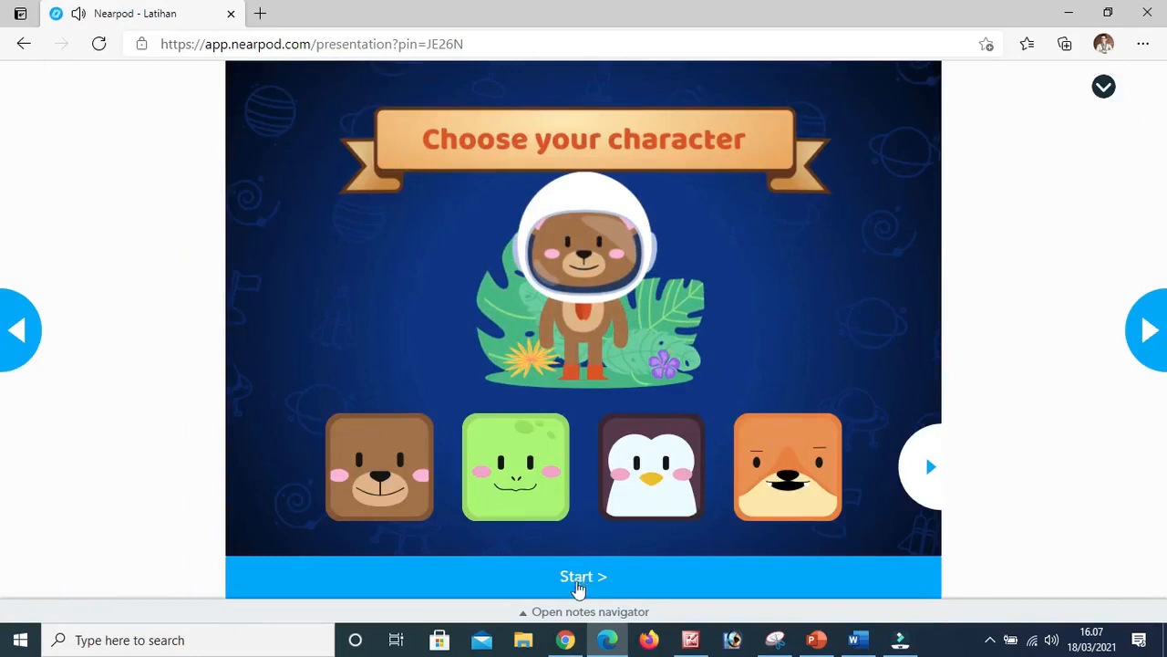
left_click(926, 470)
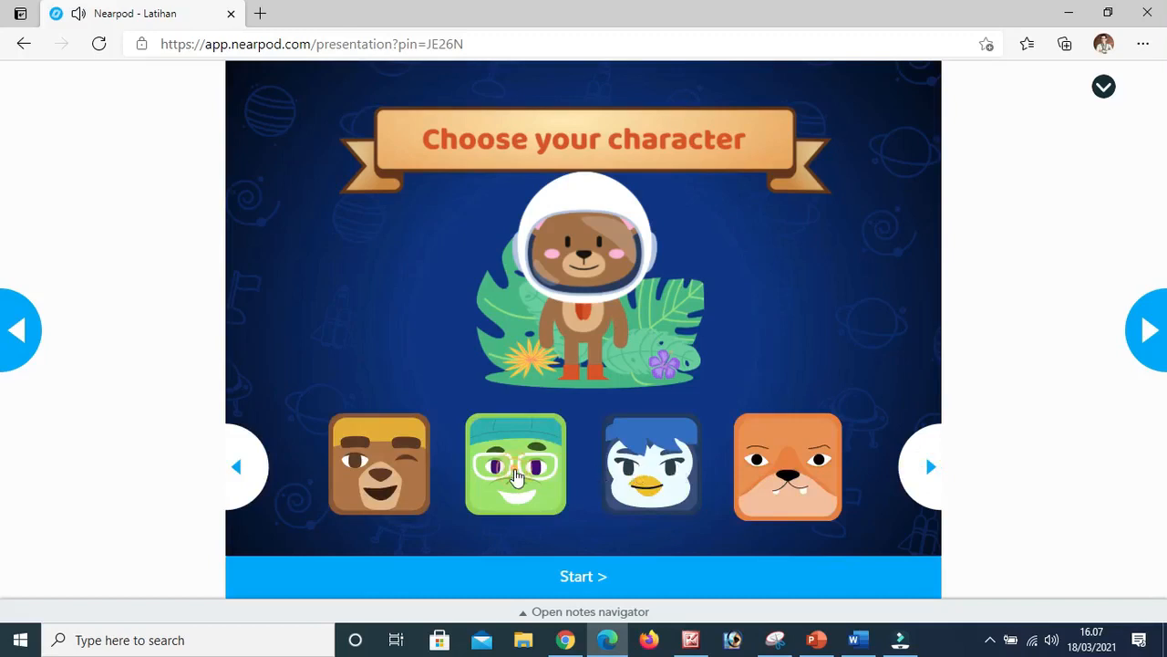
left_click(517, 476)
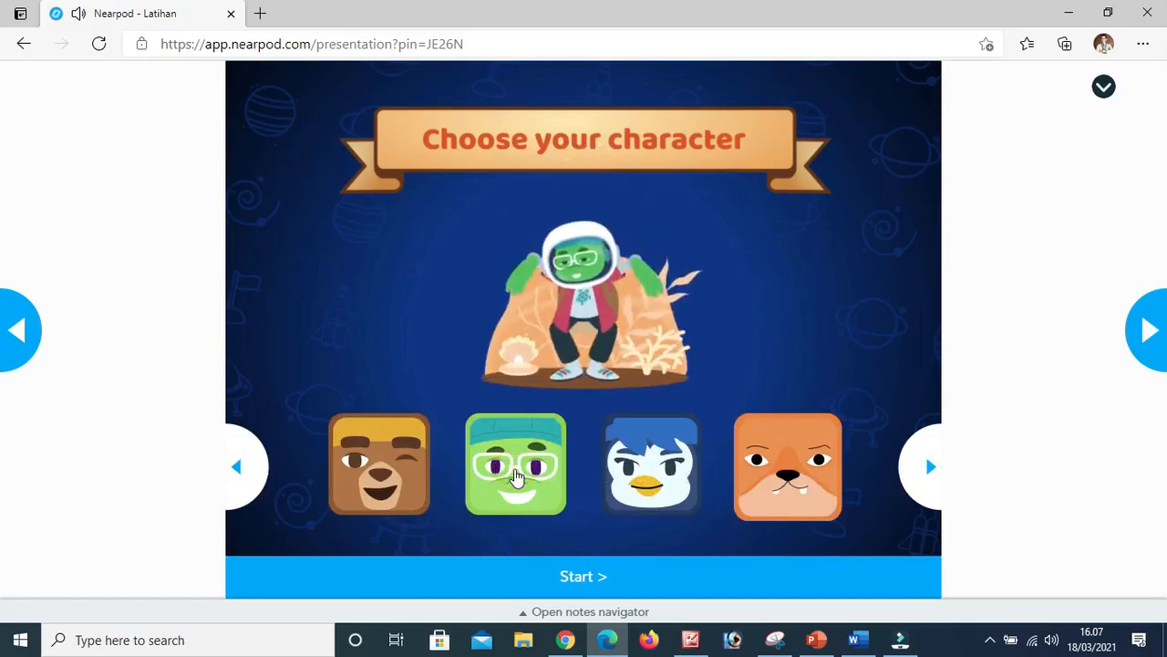
left_click(664, 473)
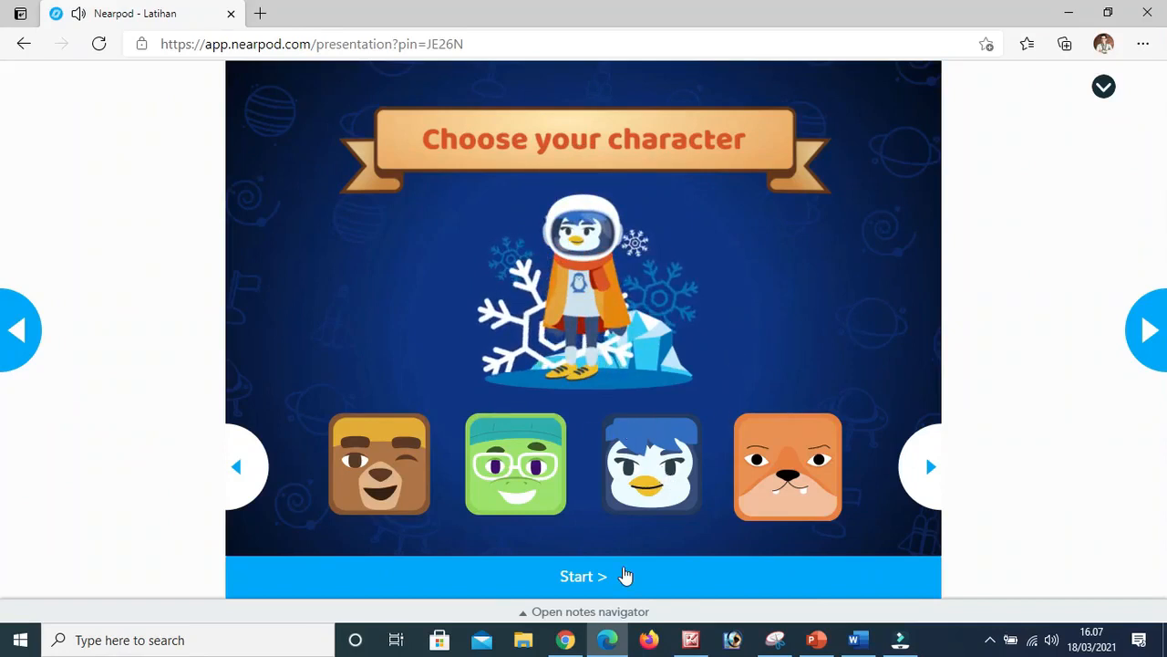
left_click(580, 580)
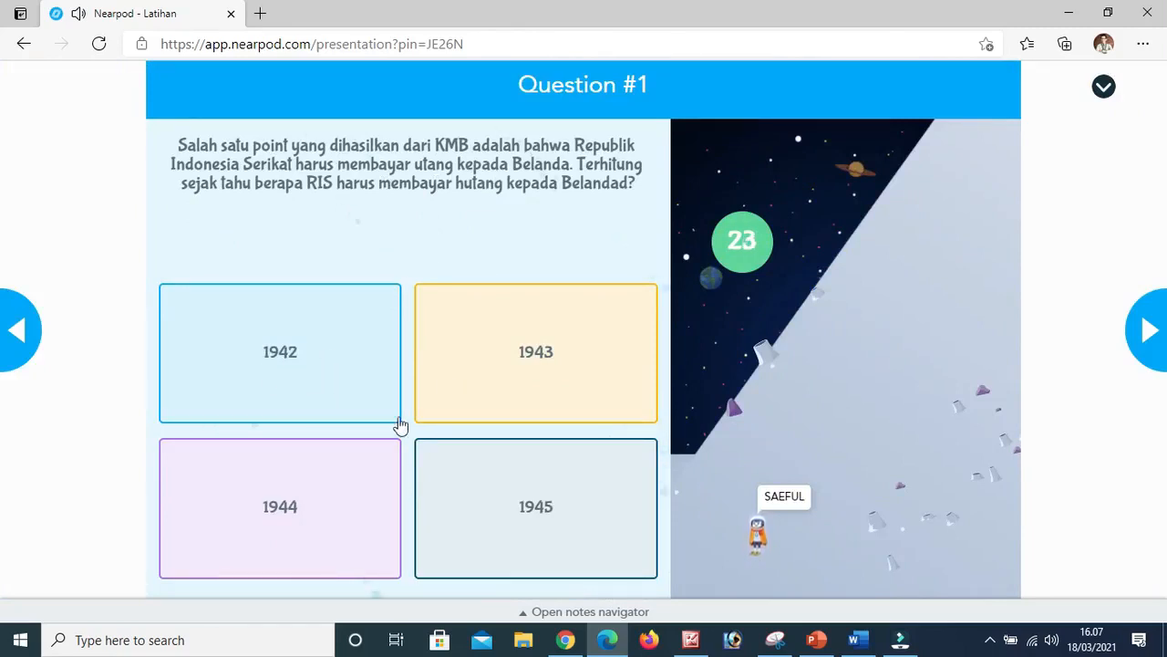
left_click(279, 366)
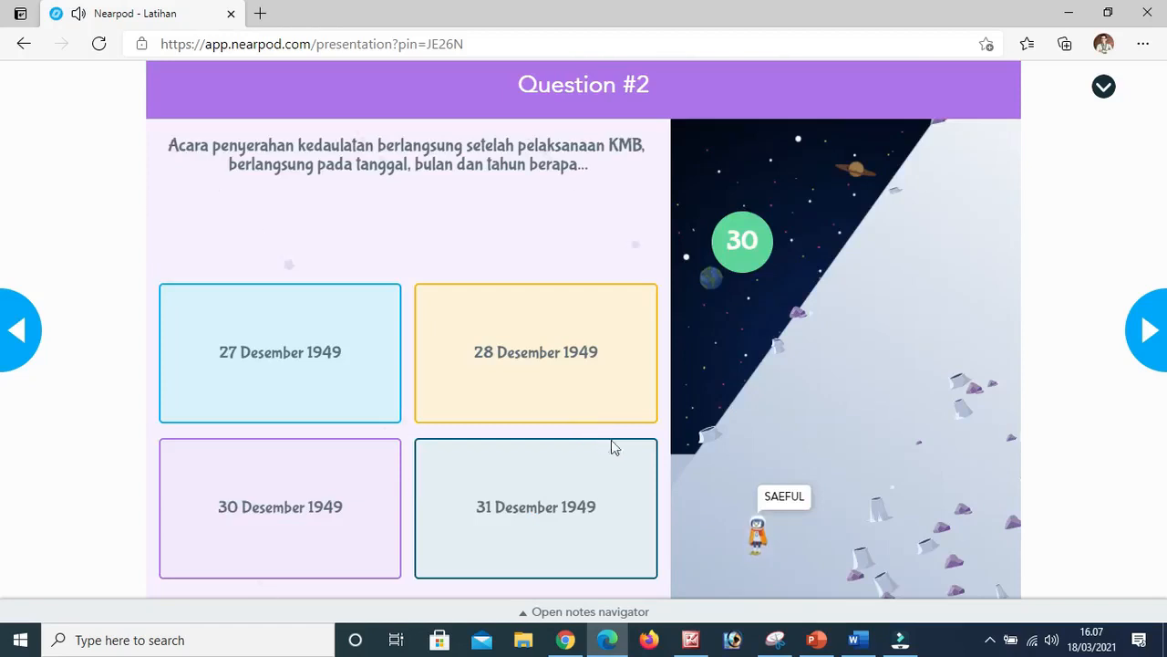
left_click(282, 380)
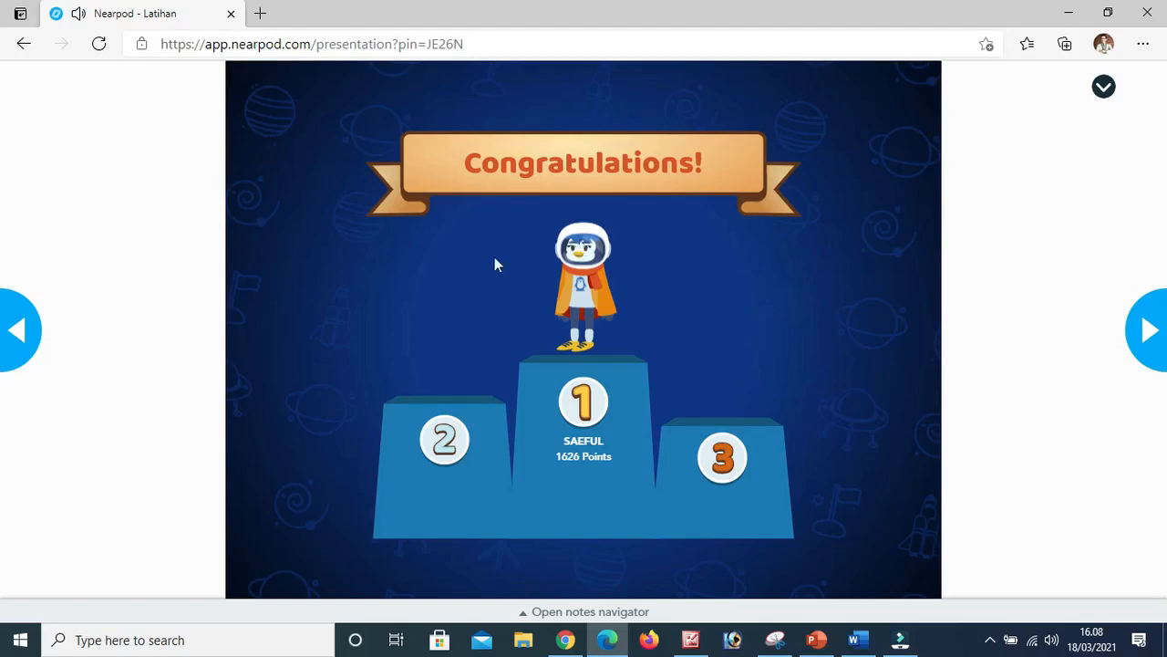
Advance the student view to the Pengayaan page and read it through.
left_click(1146, 333)
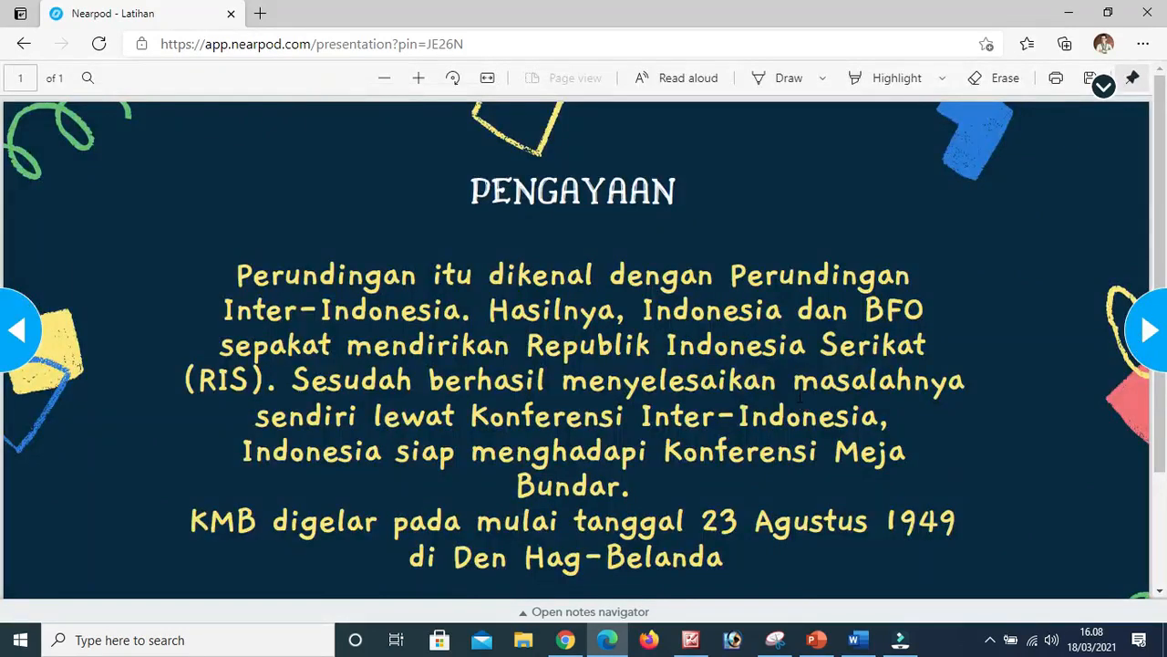
scroll(800, 396, "down", 2)
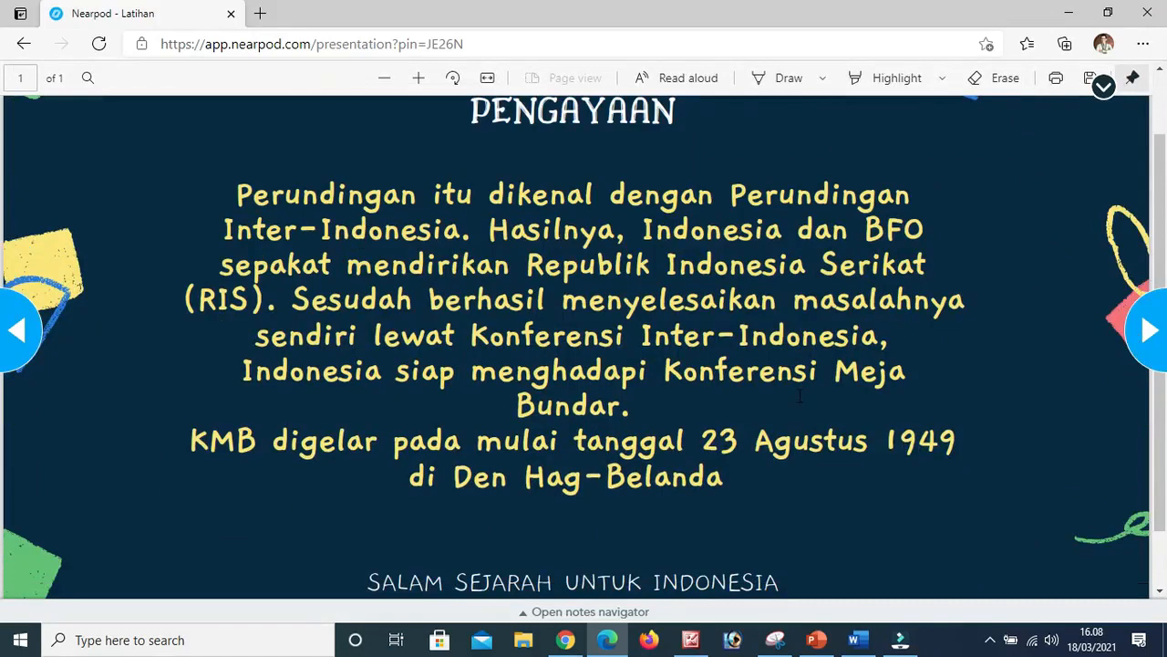
scroll(800, 397, "down", 2)
scroll(800, 396, "up", 2)
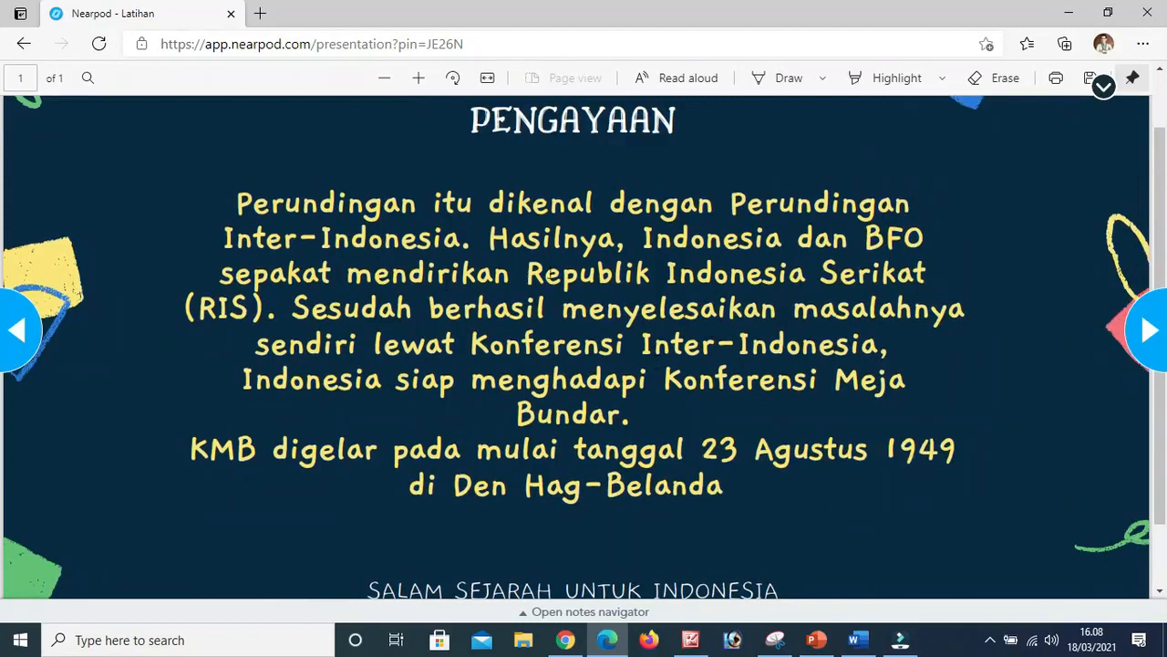
scroll(614, 408, "down", 2)
scroll(588, 434, "up", 2)
Advance to the closing page of the lesson and view it in full.
left_click(1149, 331)
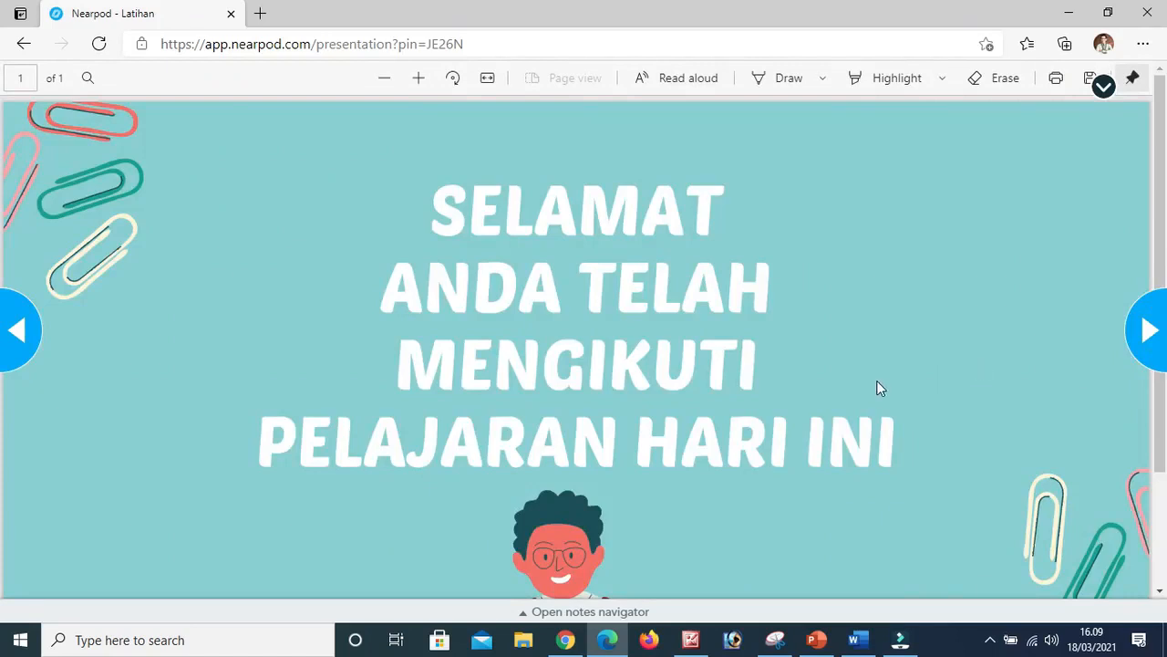
scroll(719, 488, "down", 2)
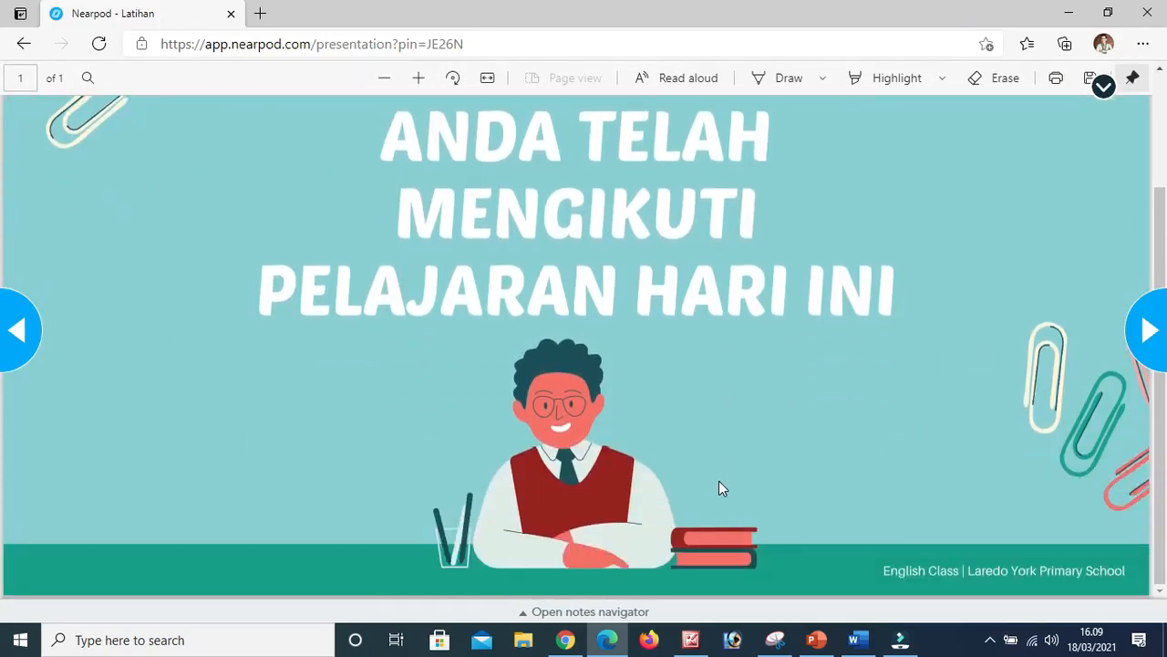
scroll(719, 481, "up", 1)
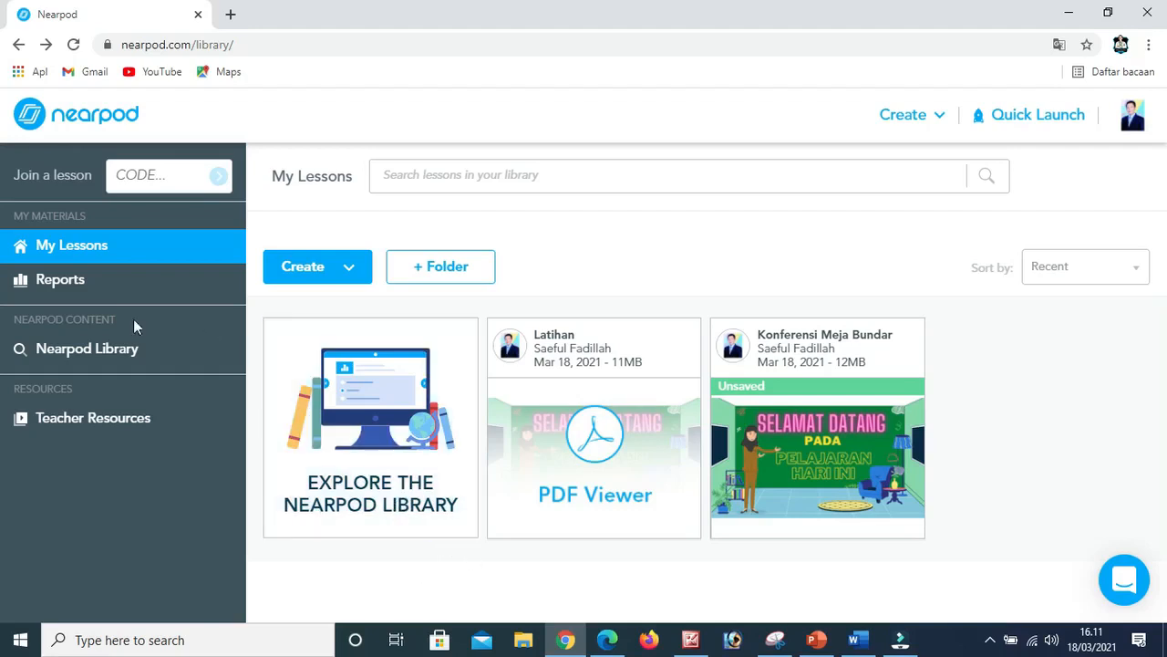
Open the post-session report for the Latihan session from 2021-3-18 3:56 pm and review its summary and student engagement details.
left_click(52, 281)
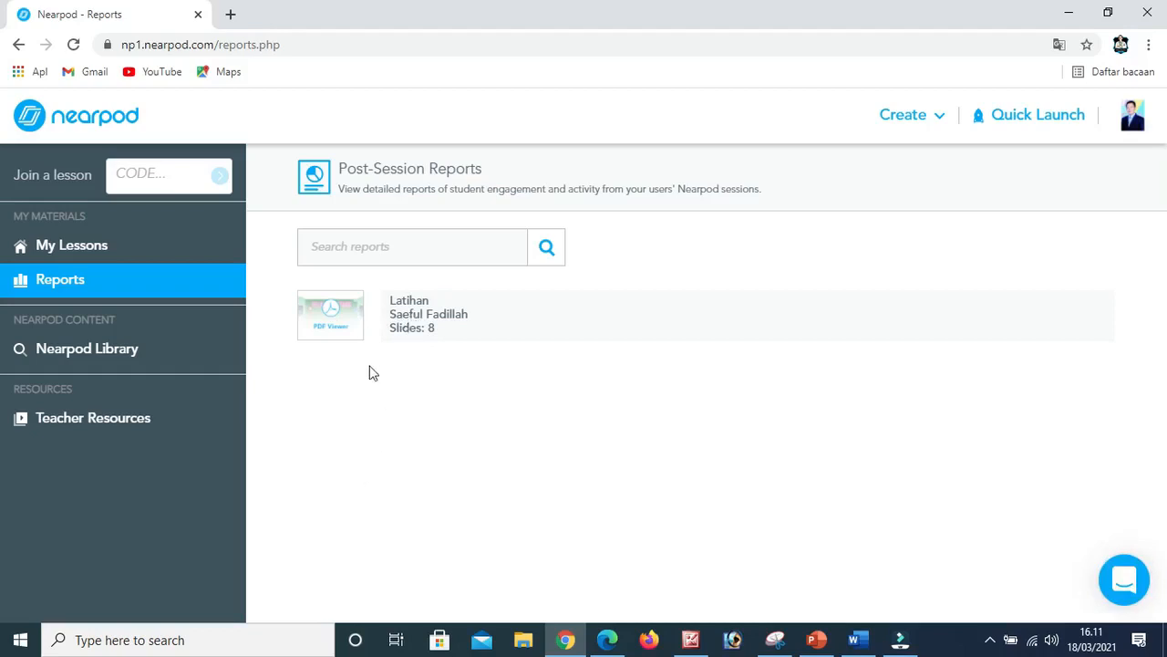
left_click(422, 326)
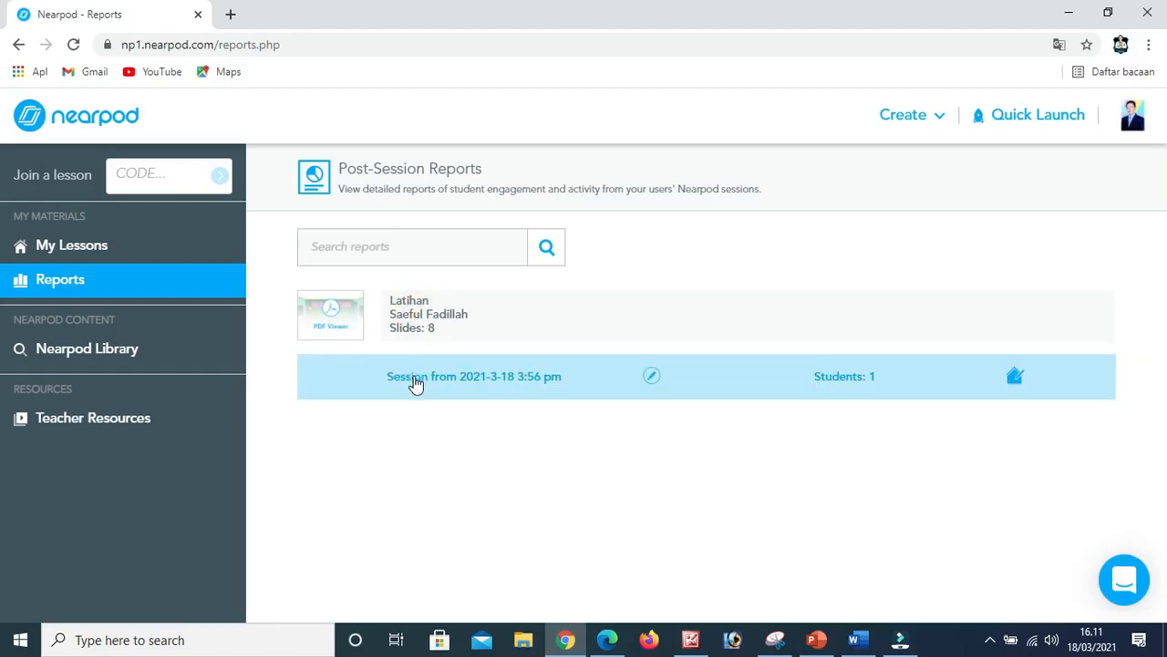
left_click(414, 376)
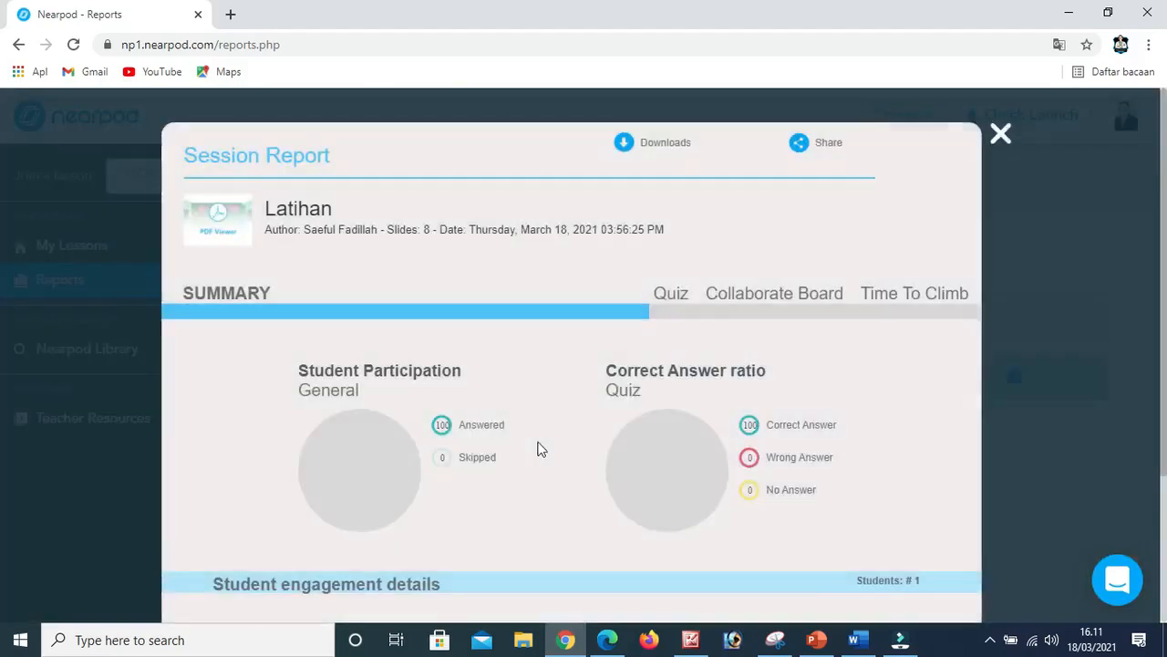
scroll(641, 413, "down", 1)
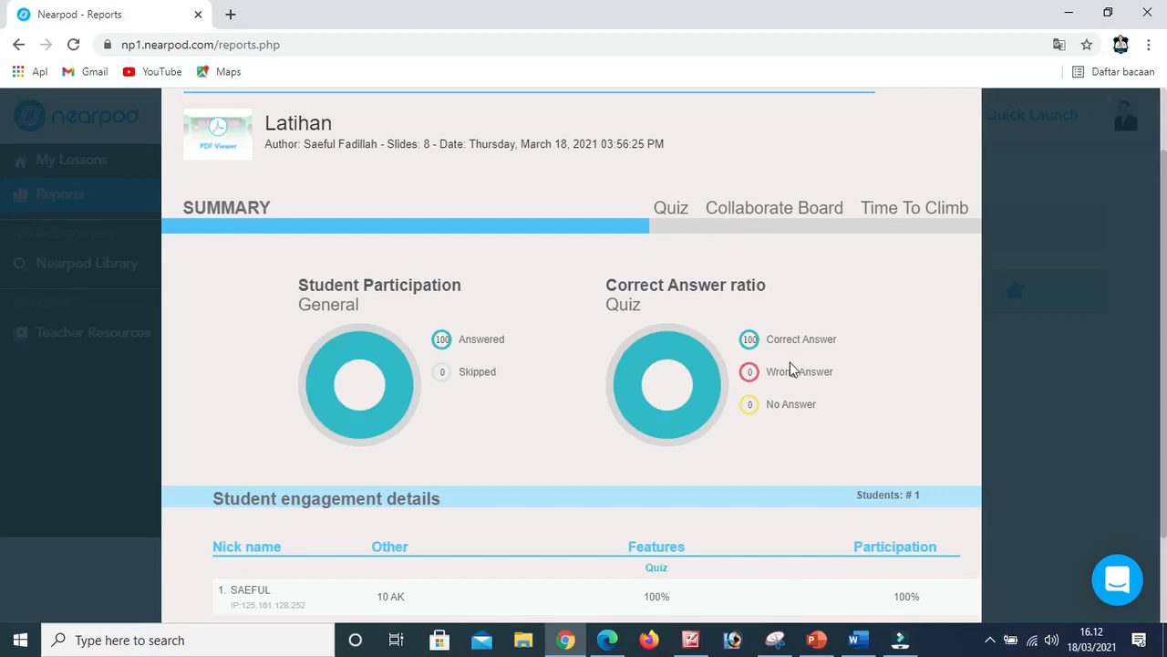
scroll(681, 496, "down", 1)
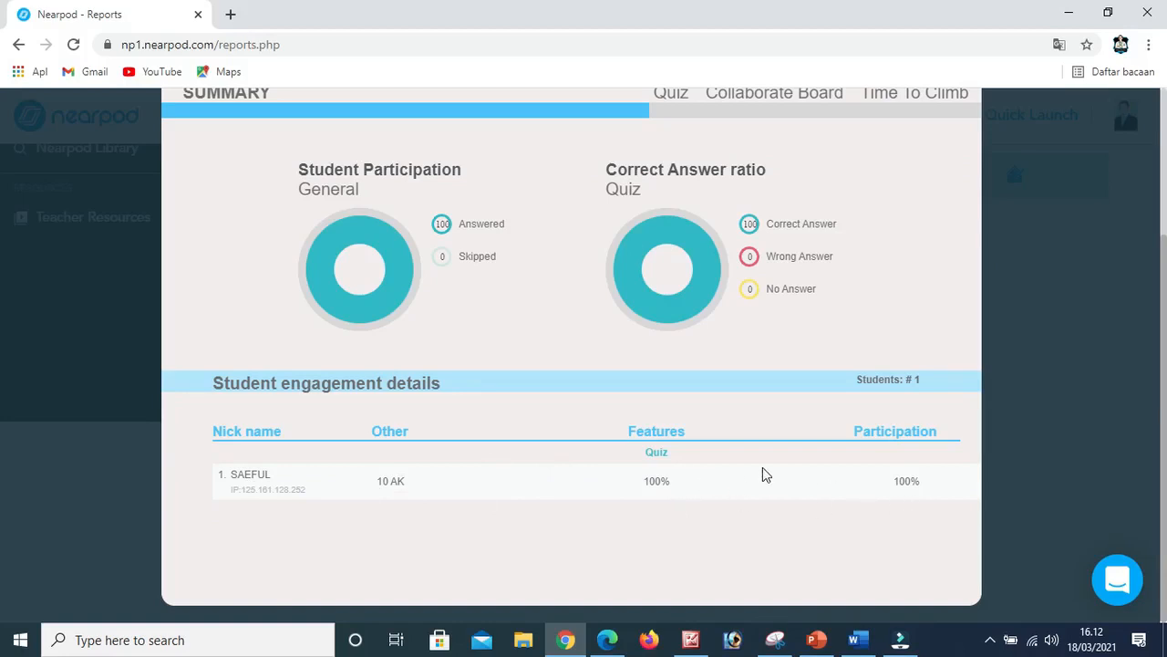
scroll(761, 469, "up", 1)
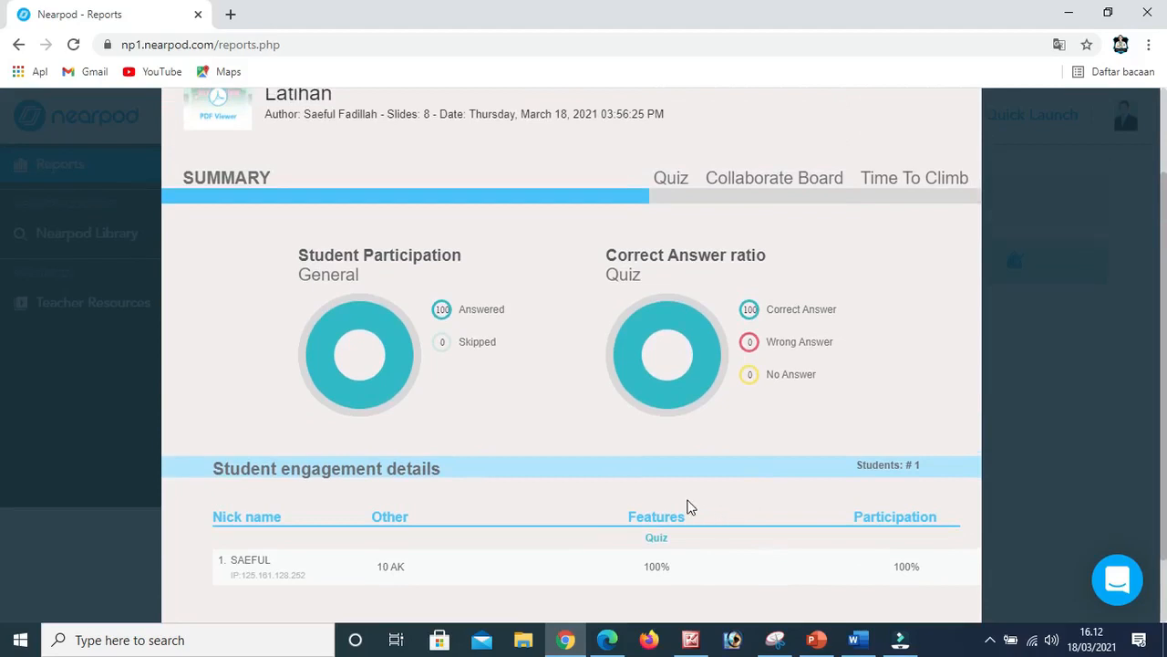
scroll(688, 507, "up", 1)
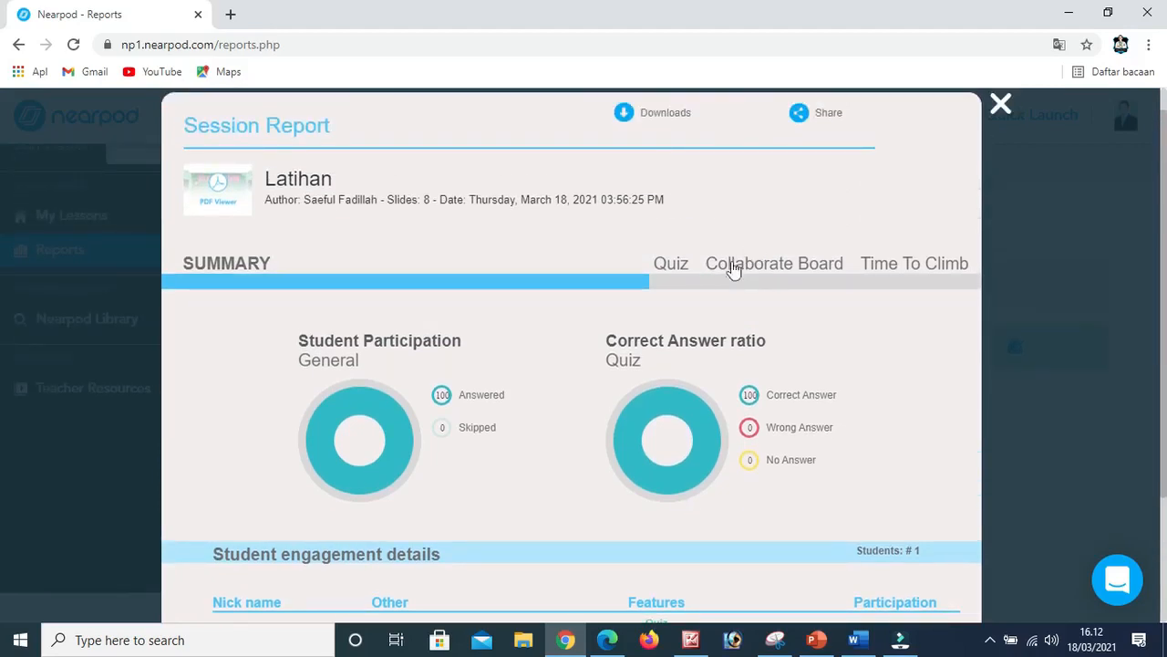
Examine the report's quiz results for Evaluasi 1 and the student responses to both of its questions.
left_click(673, 270)
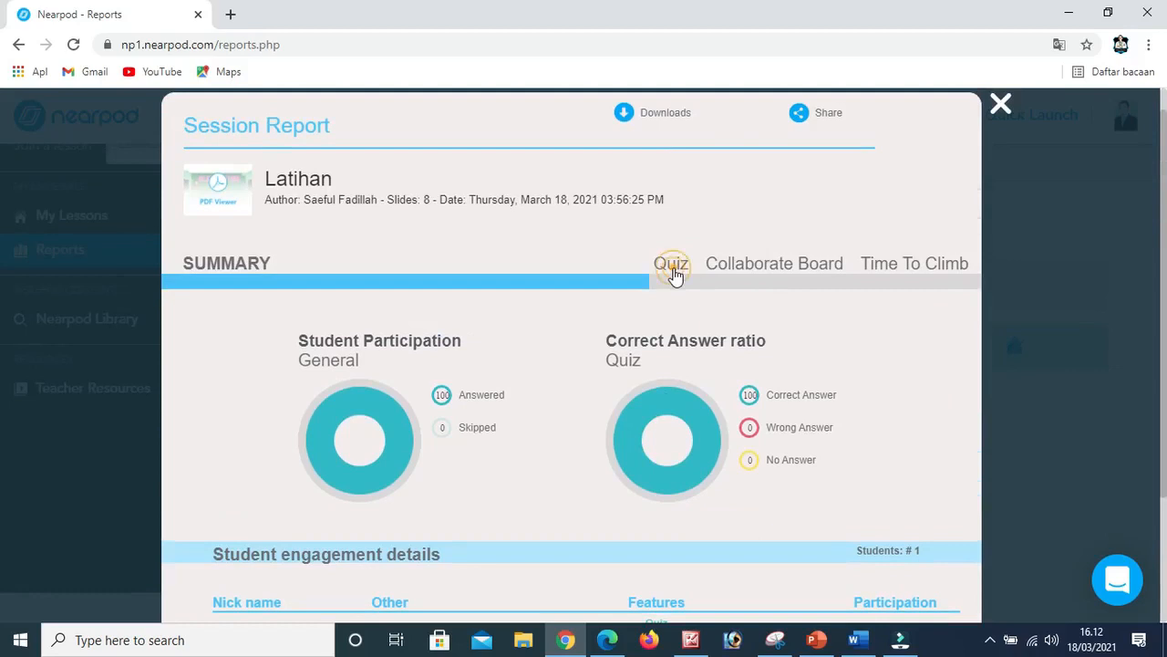
scroll(540, 383, "down", 2)
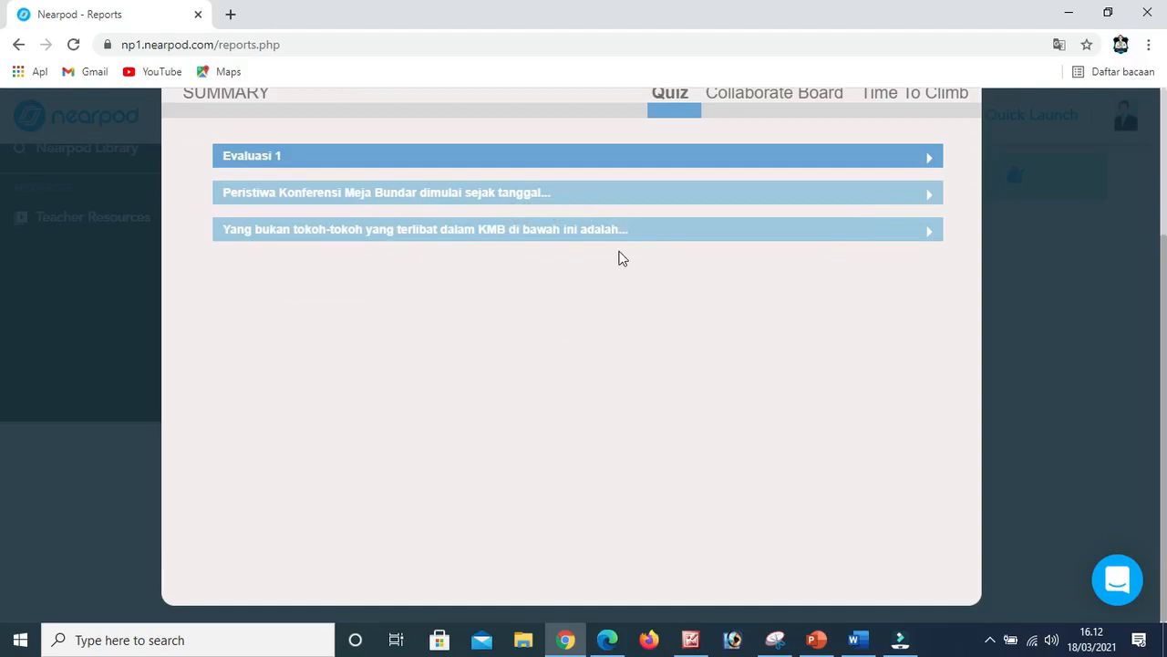
left_click(887, 195)
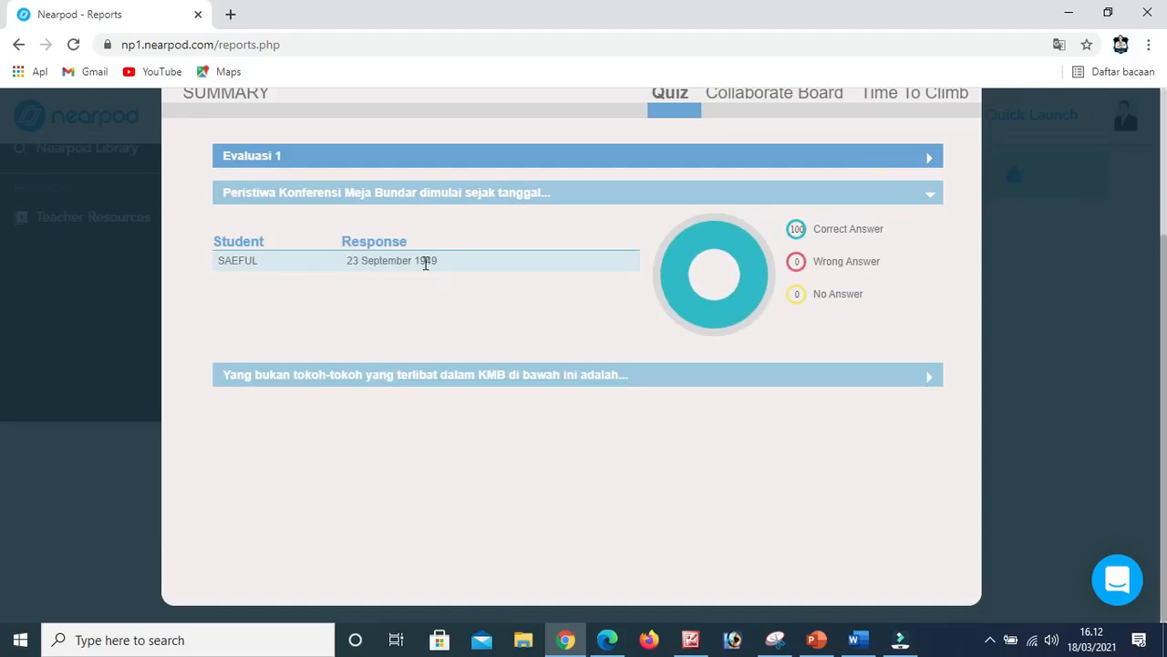
left_click(916, 194)
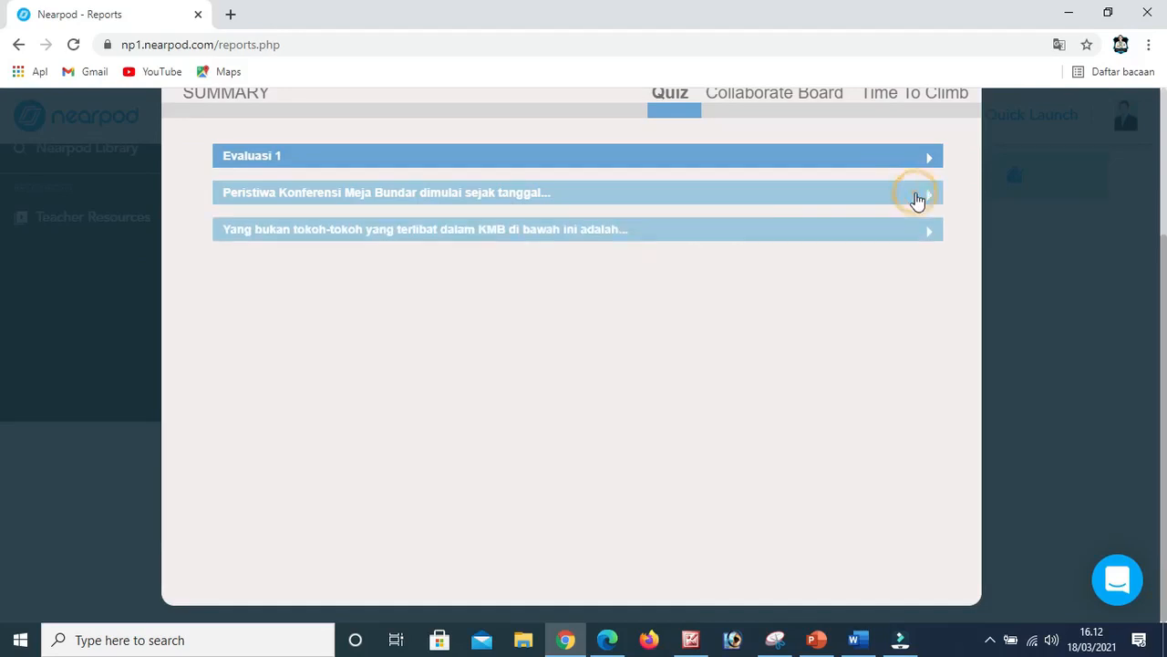
left_click(463, 159)
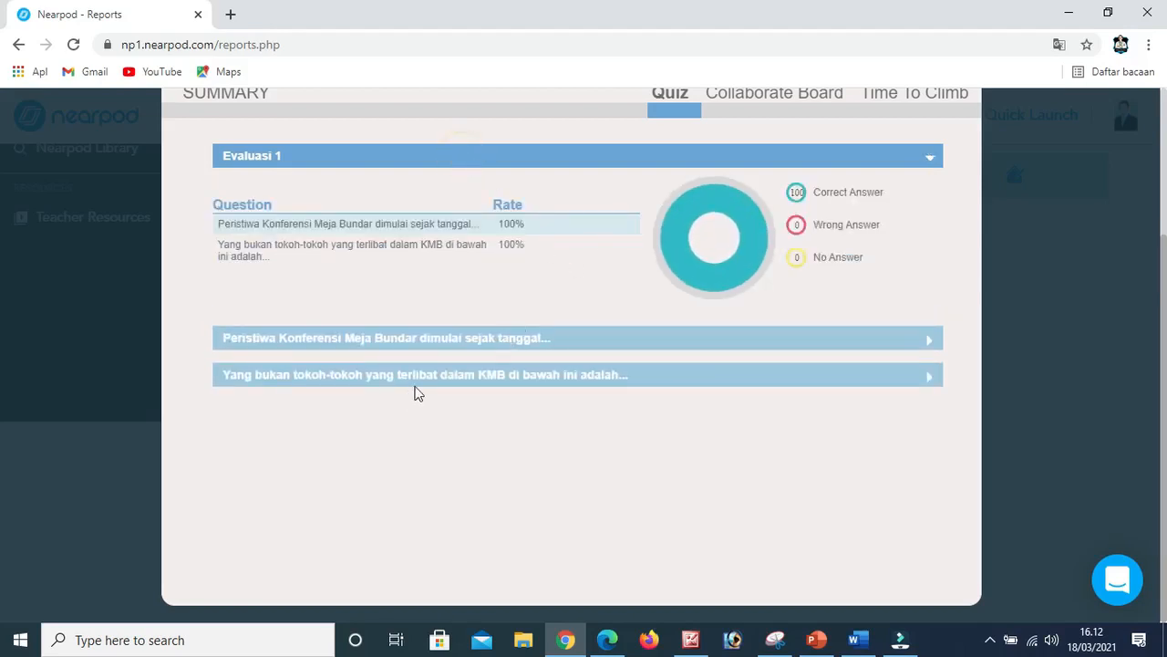
left_click(551, 377)
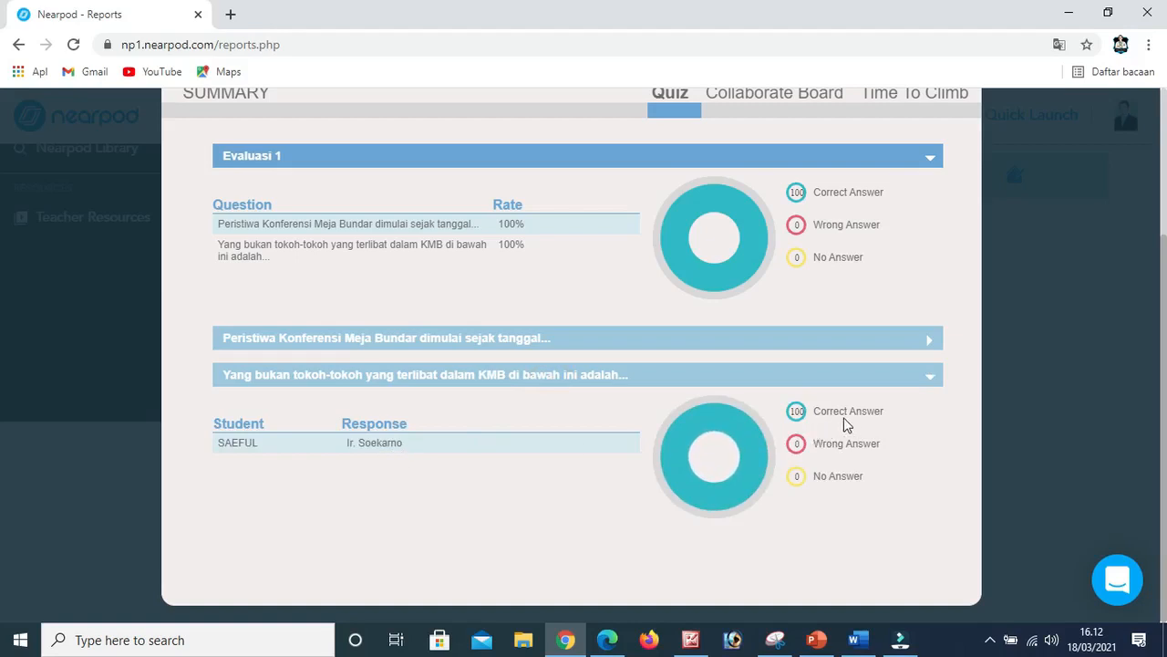
Open the view-only KMB class board from the report's Collaborate Board results and read the student post.
scroll(846, 425, "up", 2)
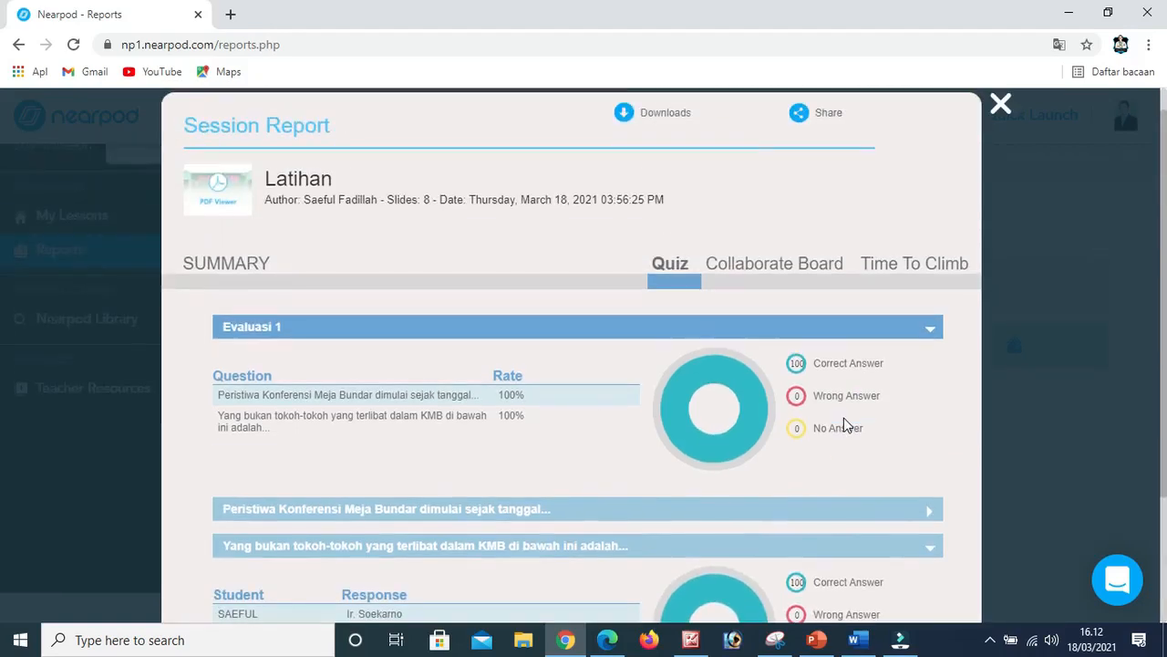
left_click(748, 271)
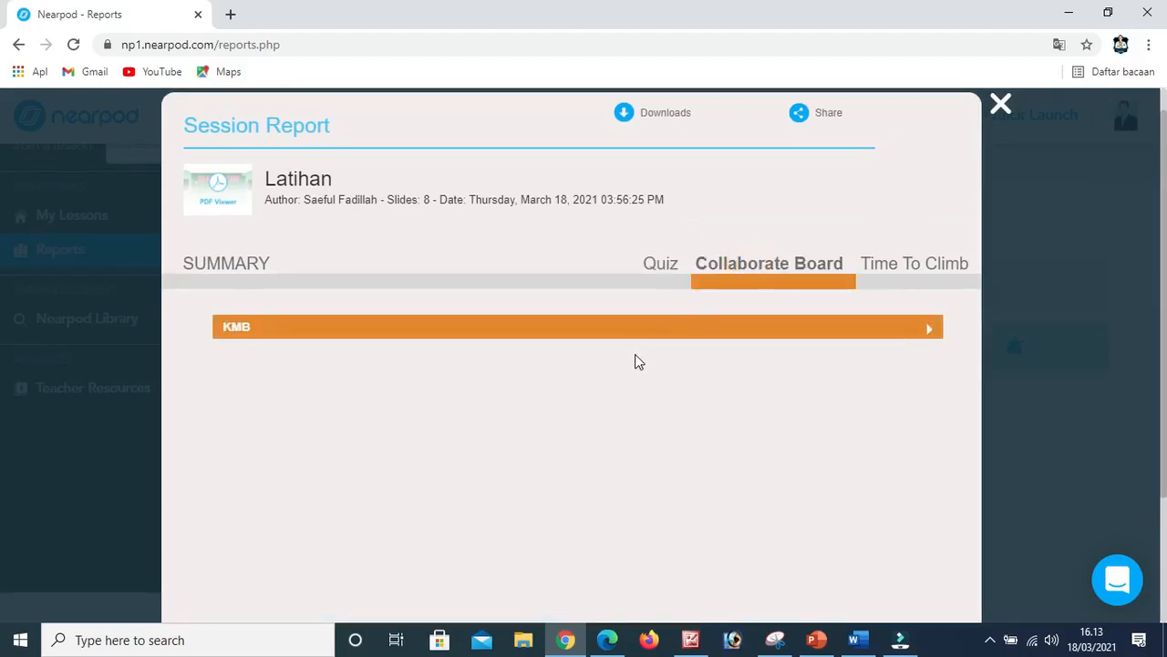
scroll(635, 354, "down", 1)
left_click(910, 245)
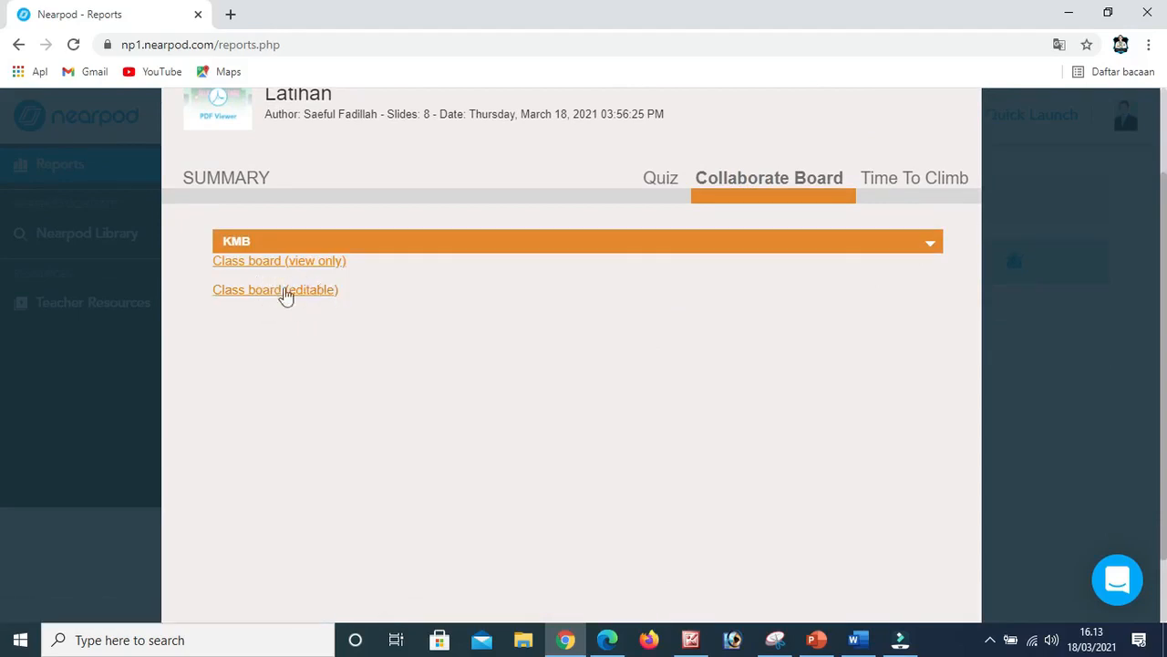
left_click(269, 265)
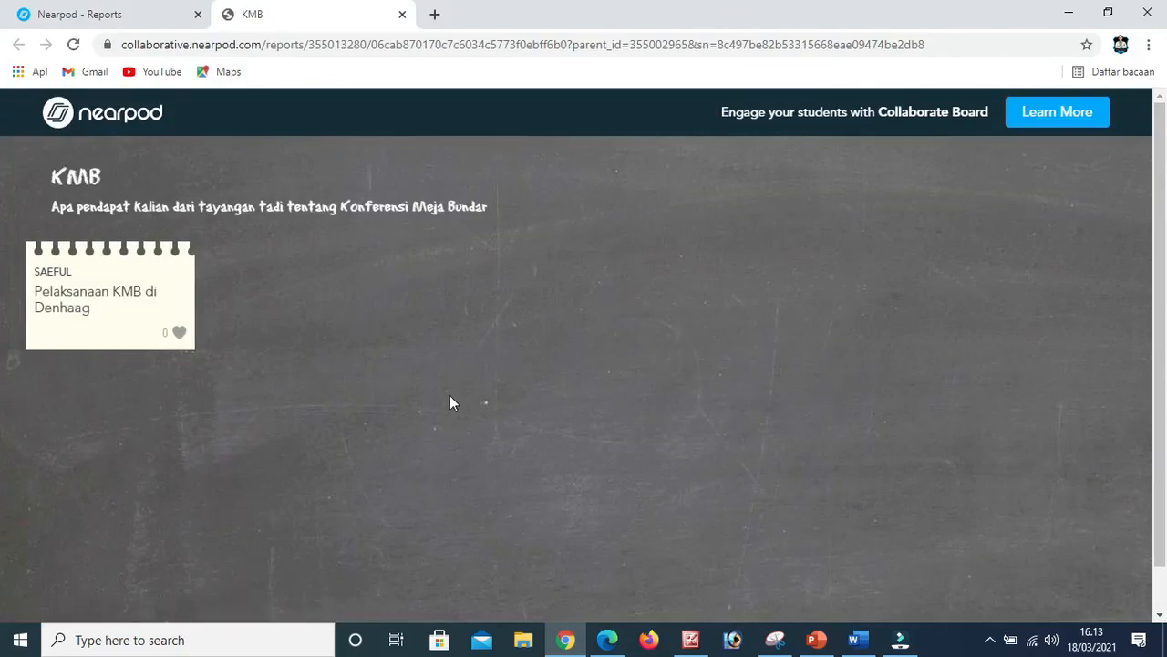
scroll(502, 372, "down", 1)
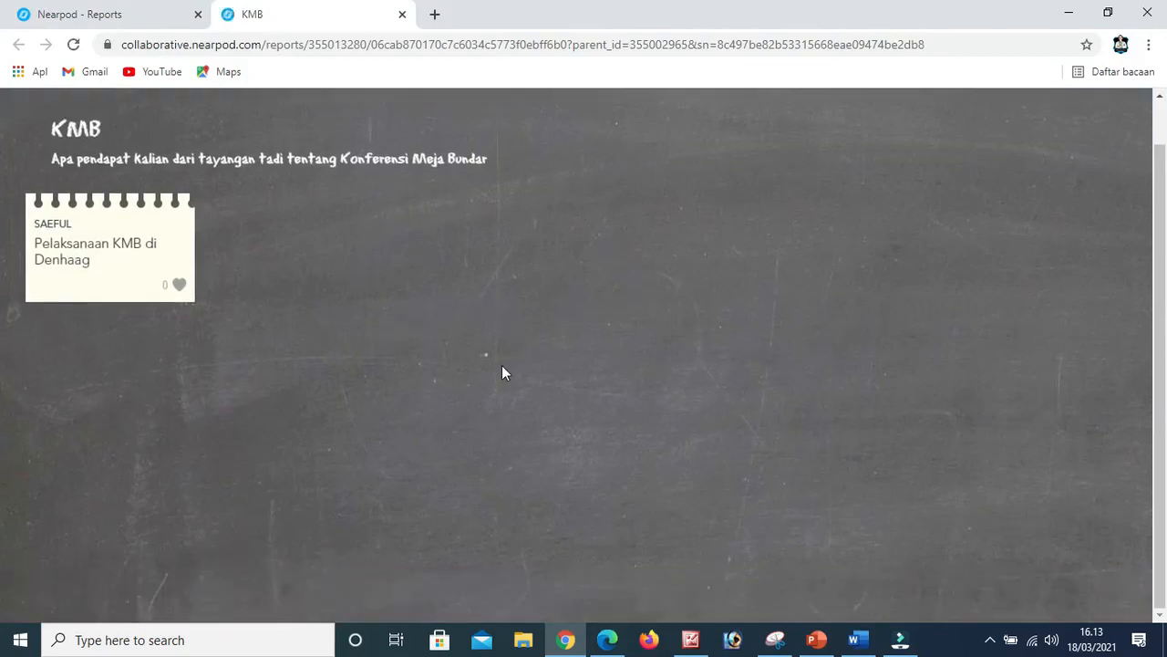
scroll(502, 366, "up", 1)
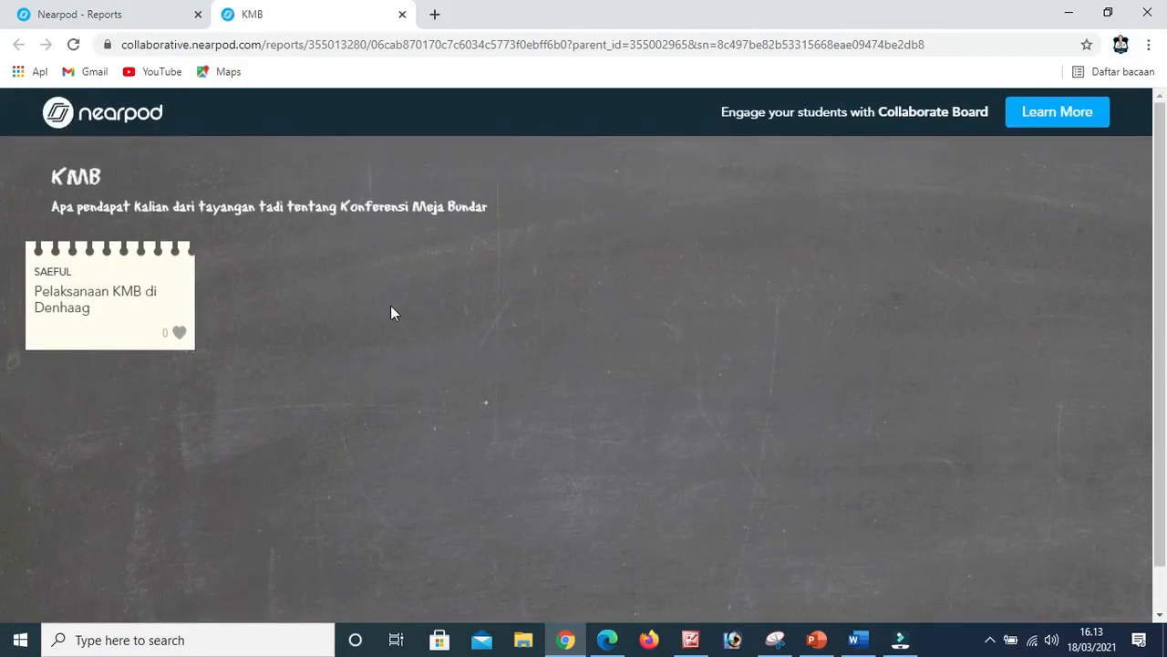
Turn on approval of student comments in the editable KMB class board and close both KMB boards.
left_click(97, 14)
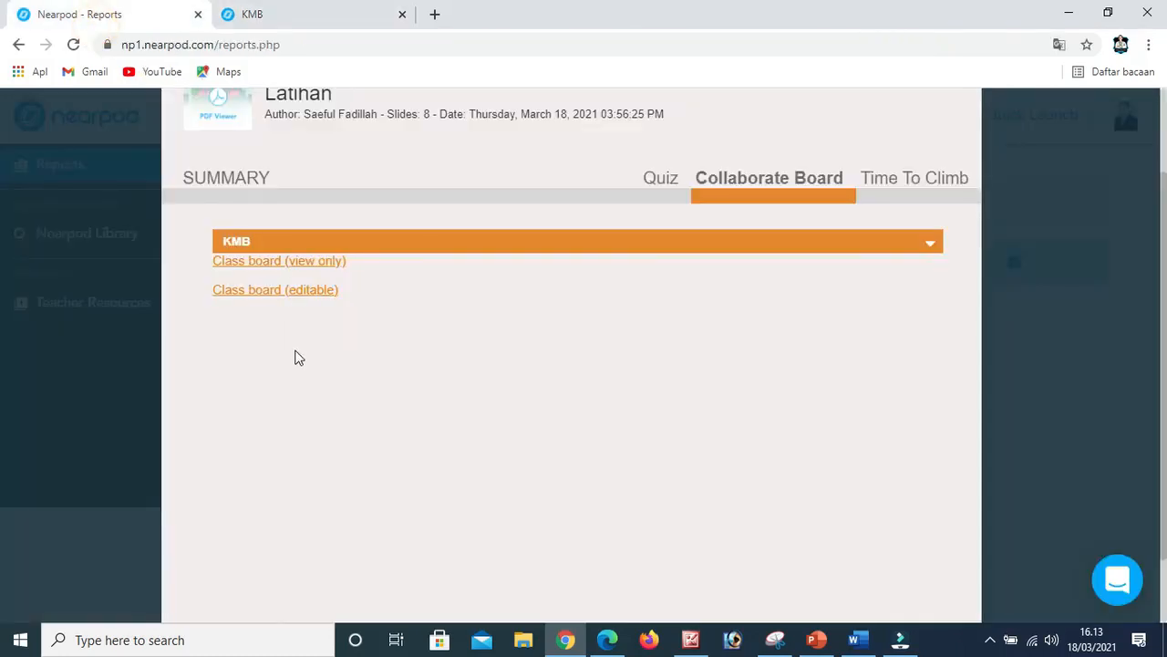
left_click(298, 289)
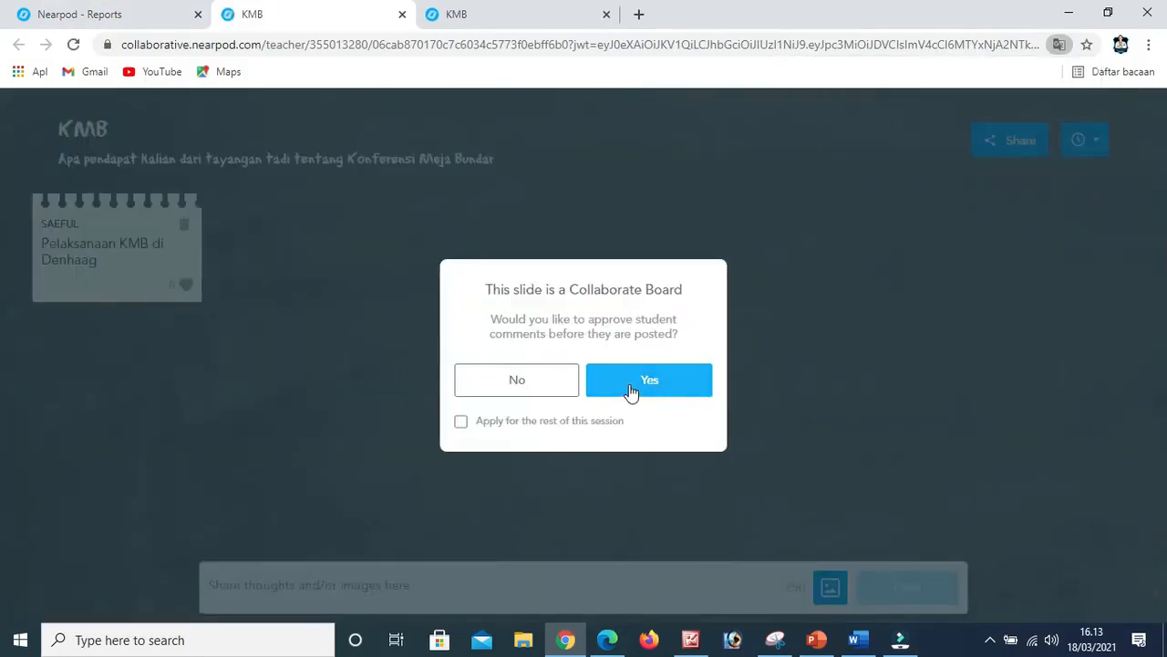
left_click(629, 383)
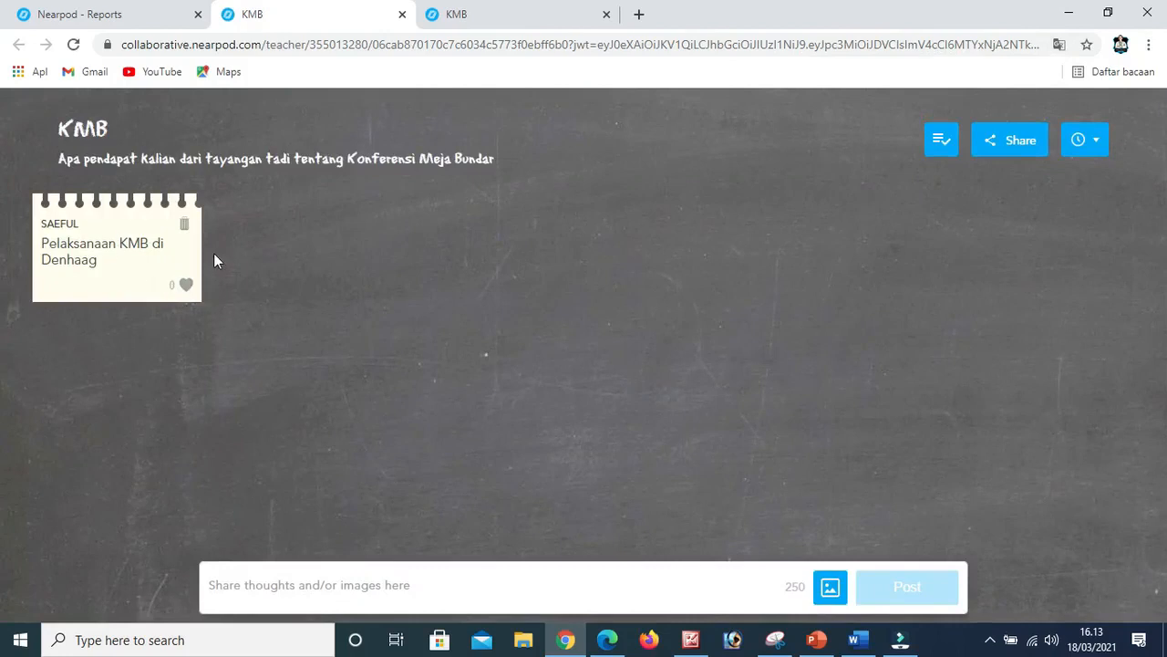
left_click(403, 13)
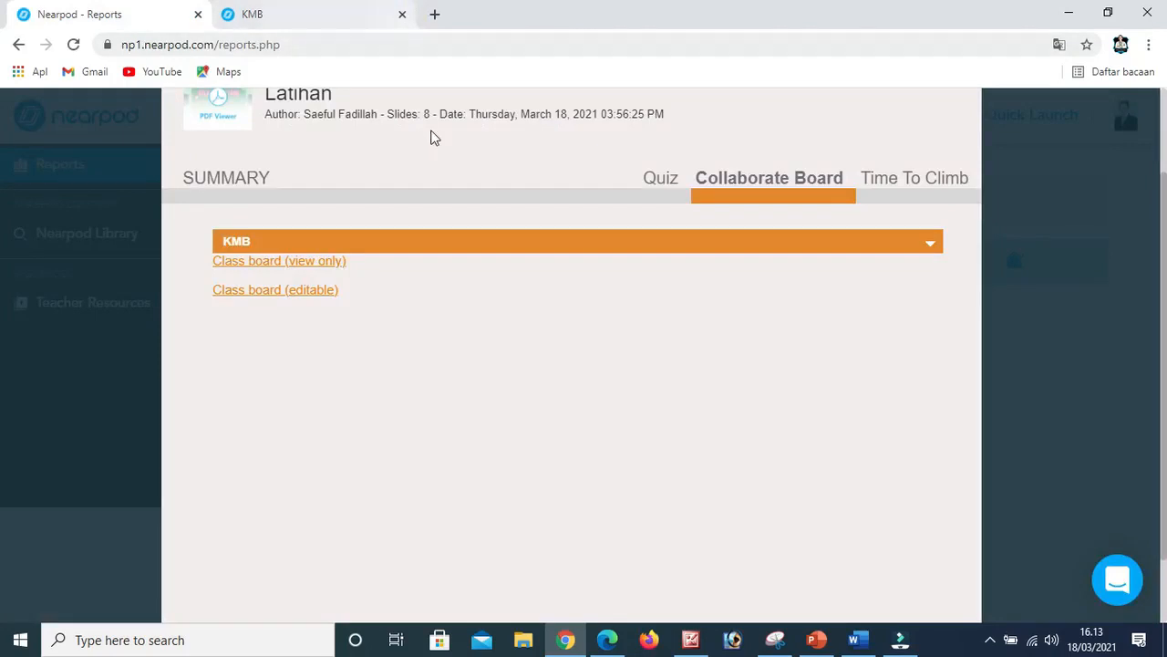
left_click(361, 14)
left_click(402, 14)
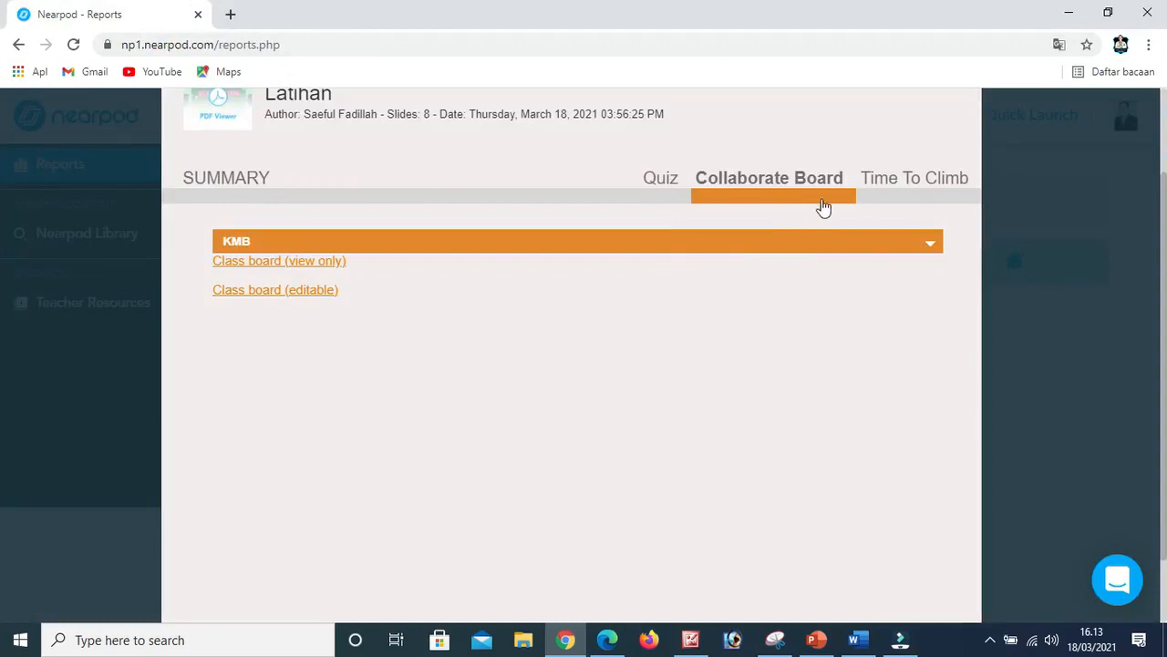
Open the Time To Climb class board from the session report and review its Questions Overall Data and Student Overall Data.
left_click(892, 179)
left_click(927, 242)
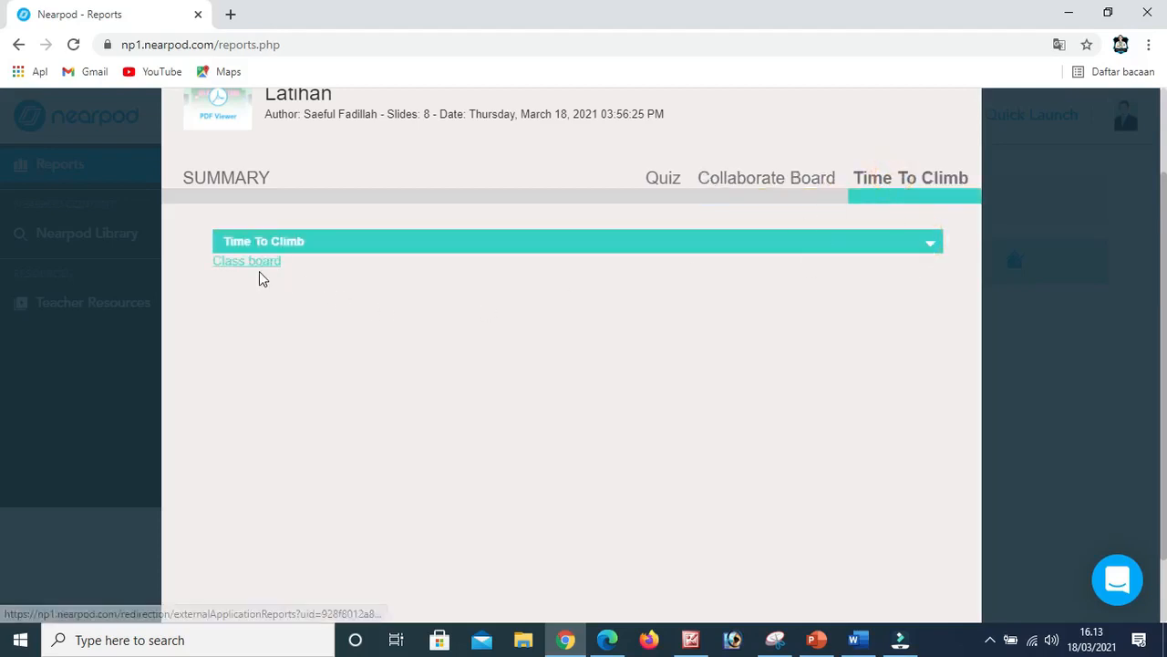
left_click(259, 271)
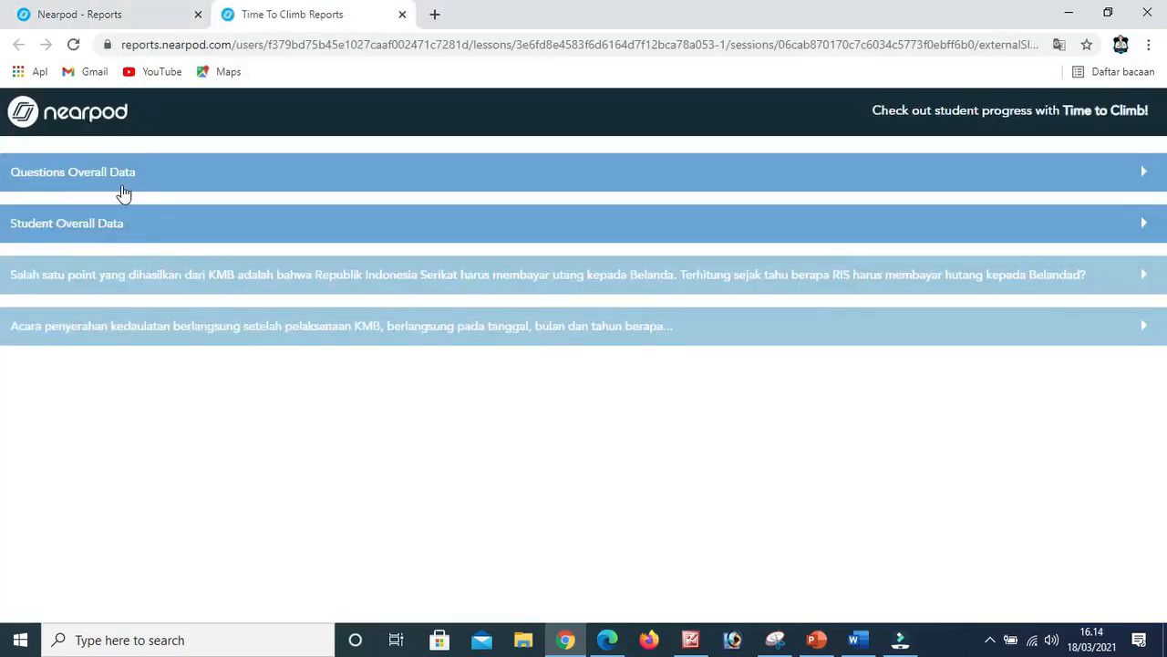
left_click(105, 182)
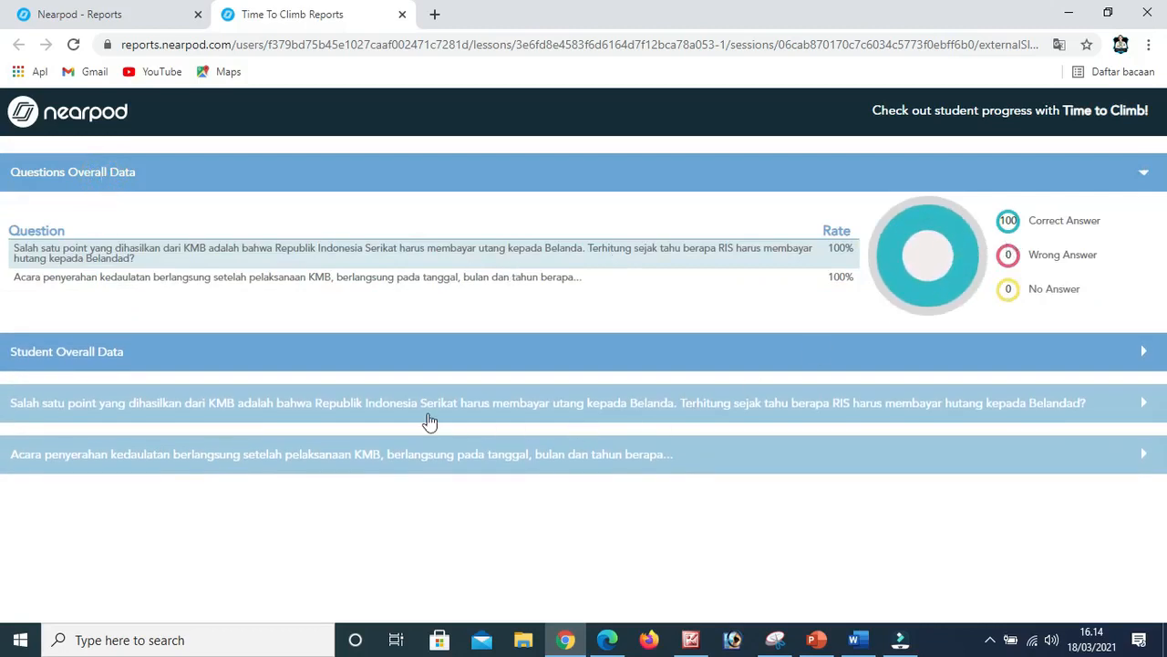
left_click(52, 361)
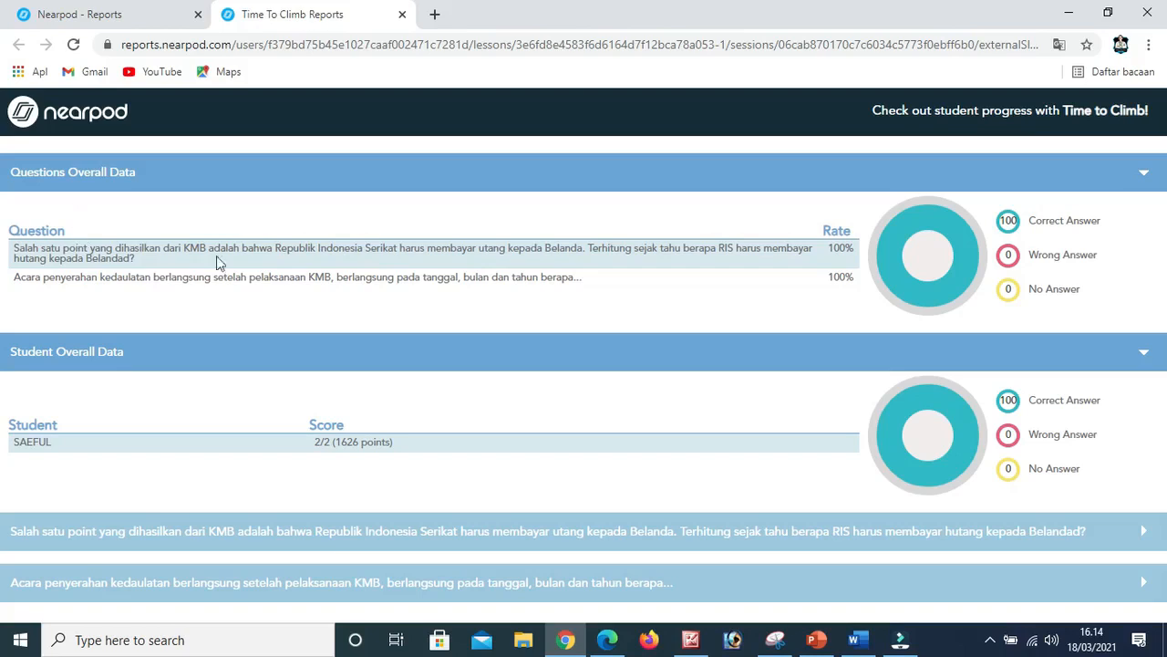
Examine the student responses to both Time To Climb questions.
left_click(105, 543)
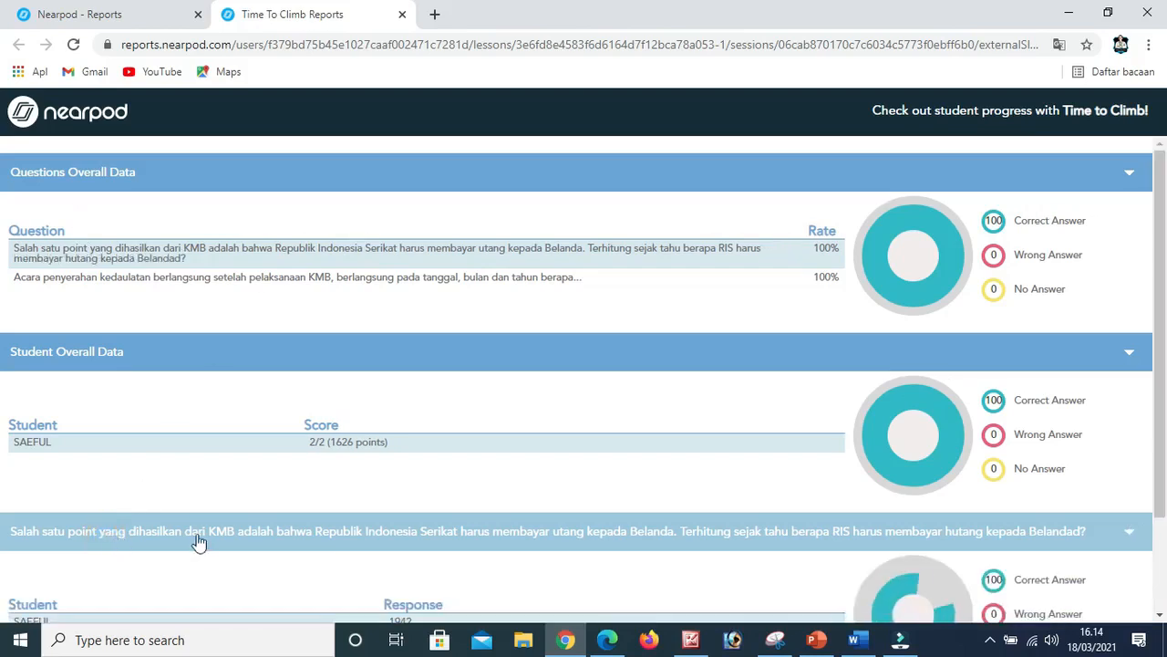
scroll(199, 540, "down", 2)
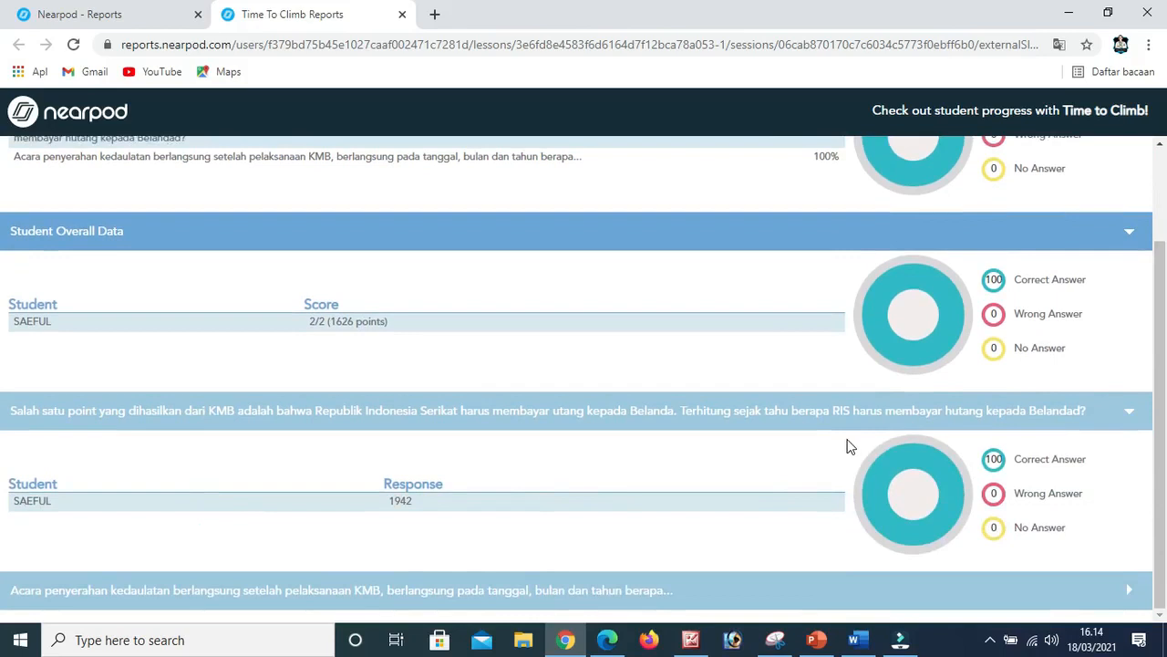
left_click(321, 590)
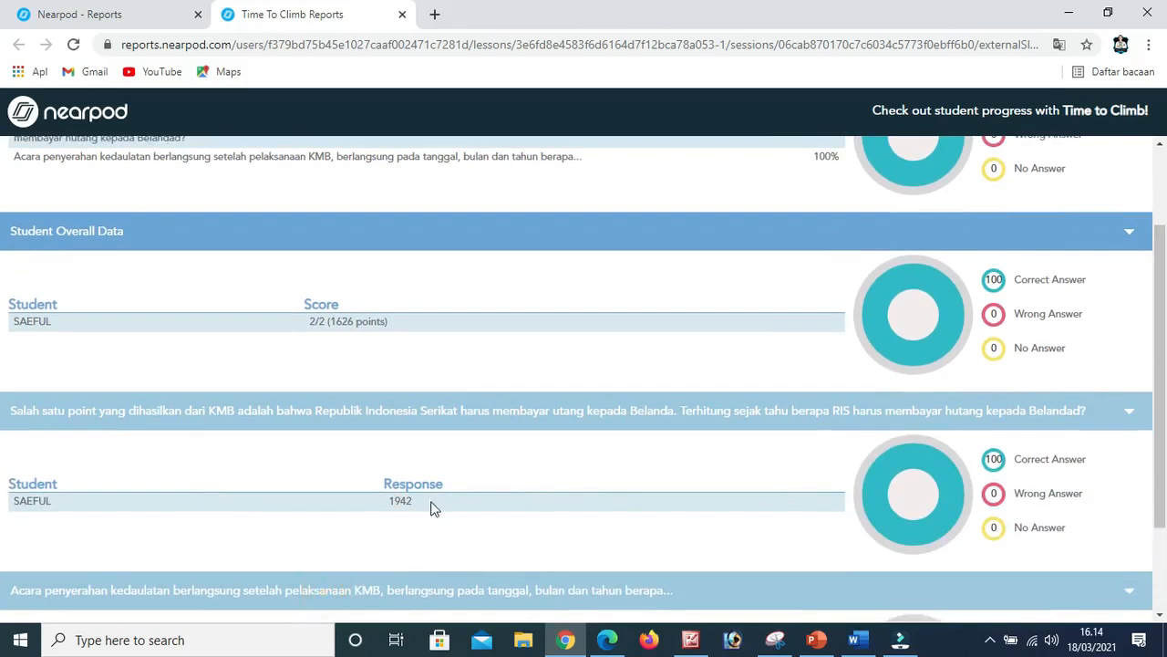
scroll(430, 529, "down", 1)
scroll(433, 539, "down", 1)
scroll(821, 454, "up", 3)
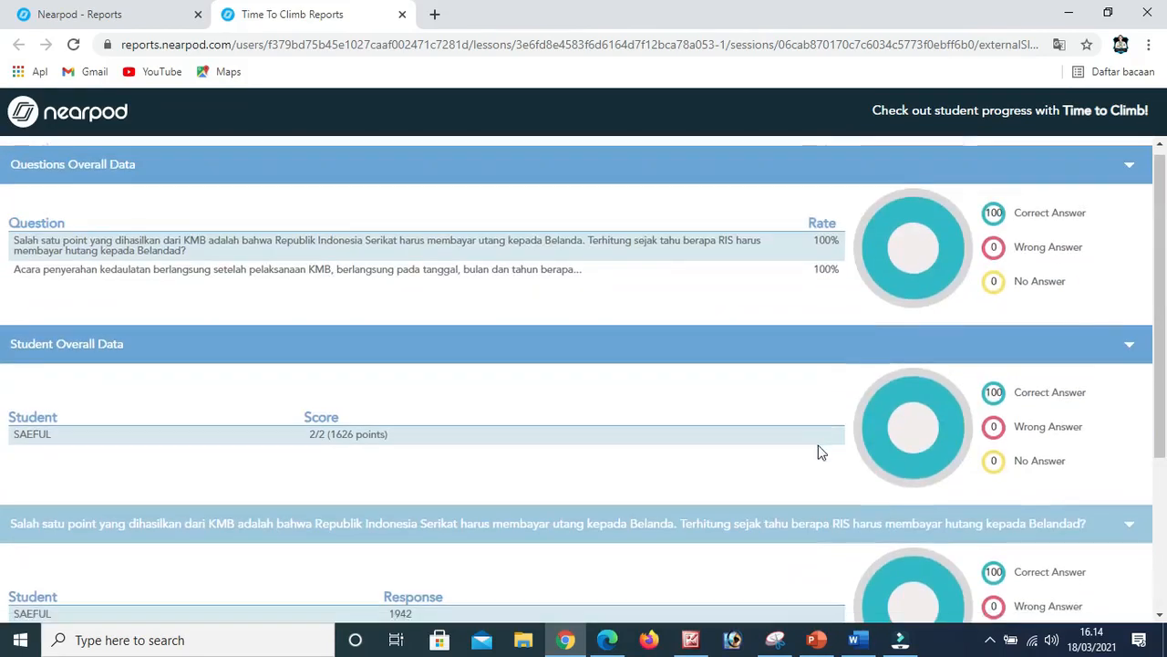
Return to the Latihan session report and open its download options.
left_click(125, 18)
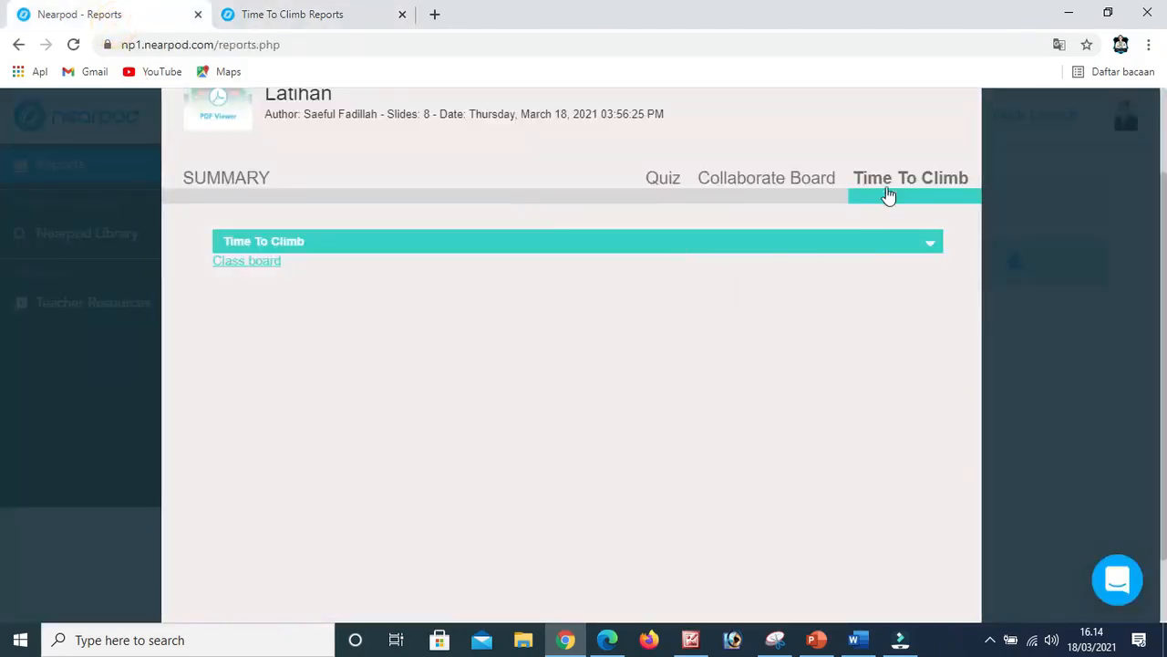
scroll(766, 265, "up", 2)
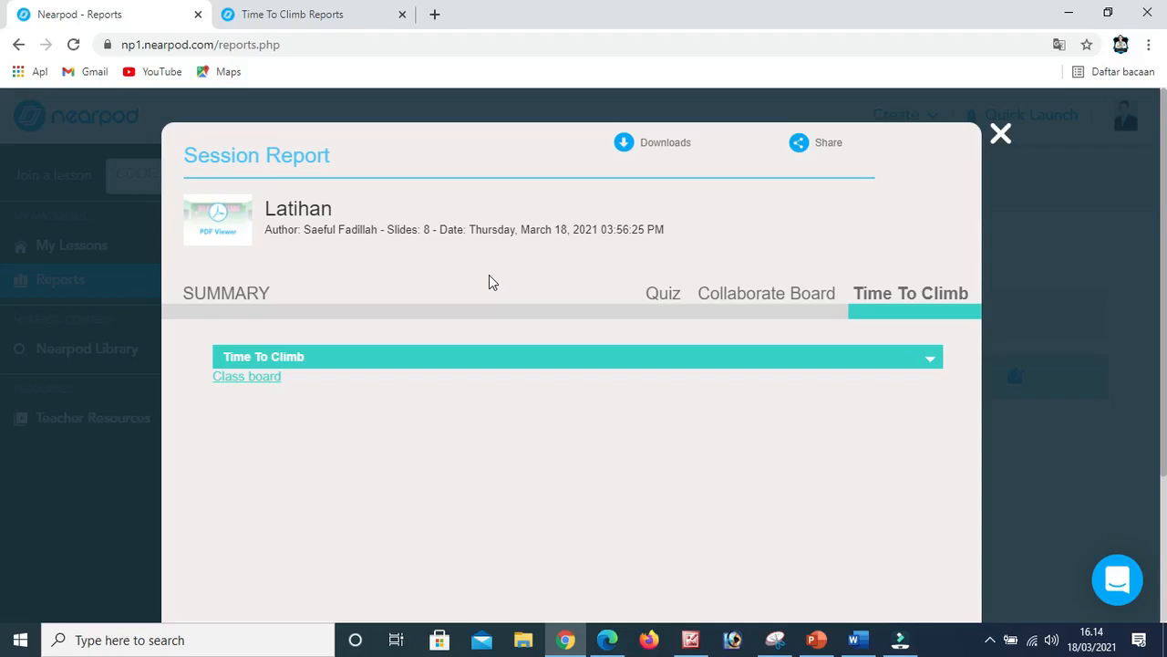
left_click(657, 147)
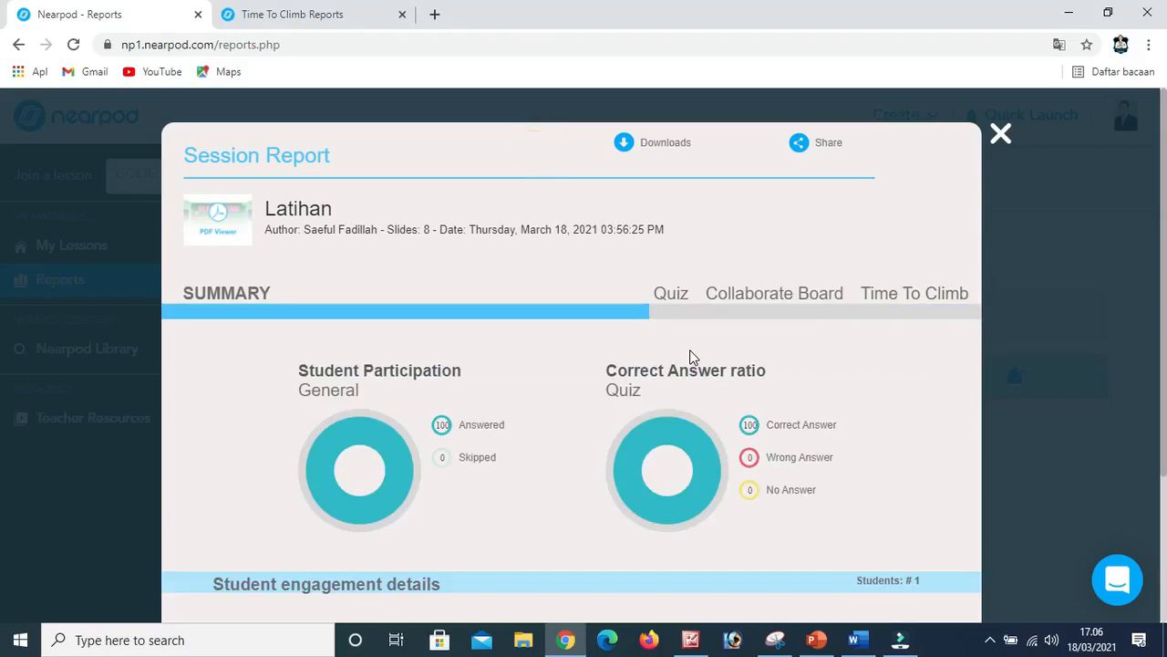
Close the Latihan session report and go back to the My Lessons library.
left_click(1001, 137)
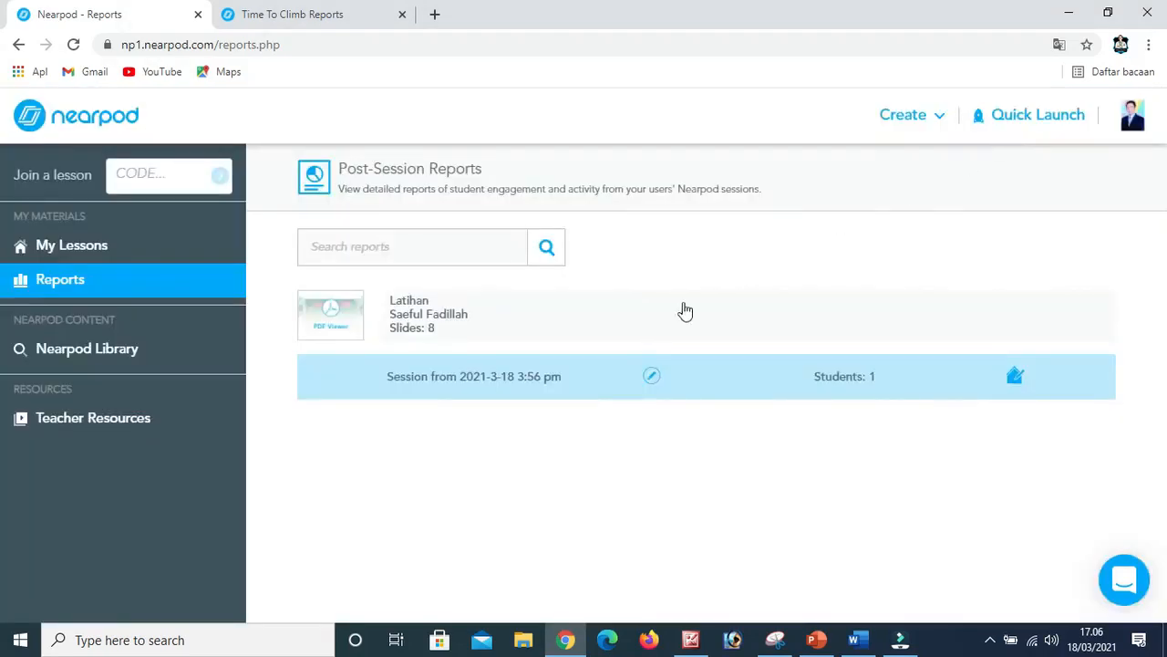
left_click(80, 252)
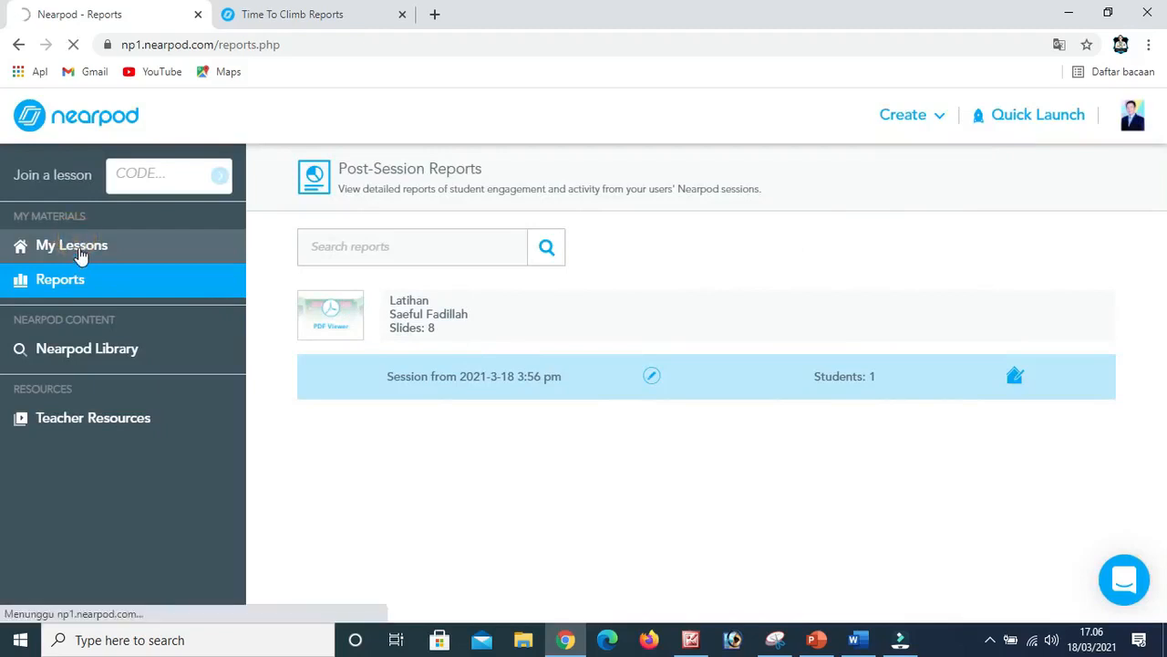
Copy the lesson code JE26N from the Word document KMB and minimize the document.
key("alt+Tab")
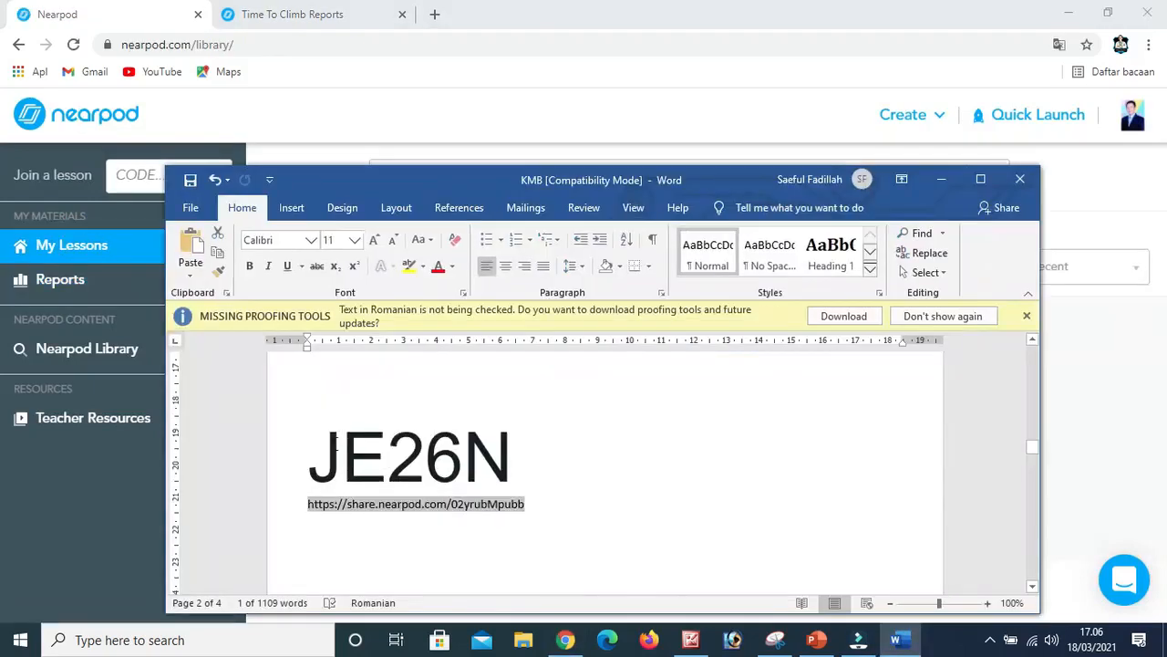
left_click_drag(327, 451, 423, 438)
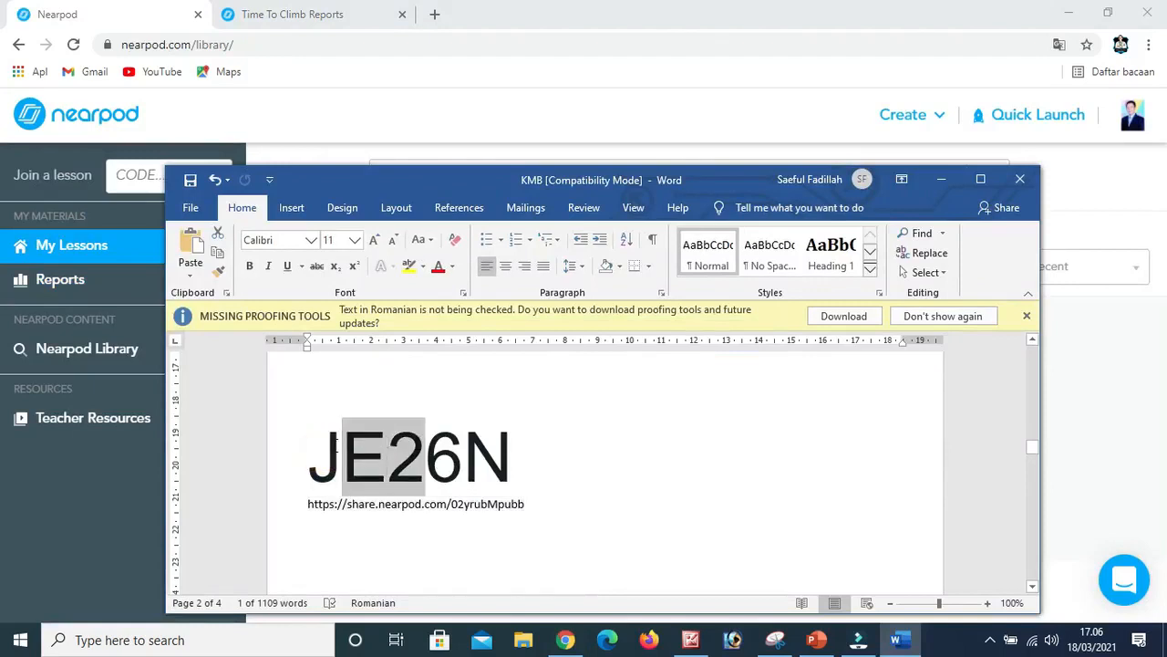
left_click_drag(307, 451, 509, 463)
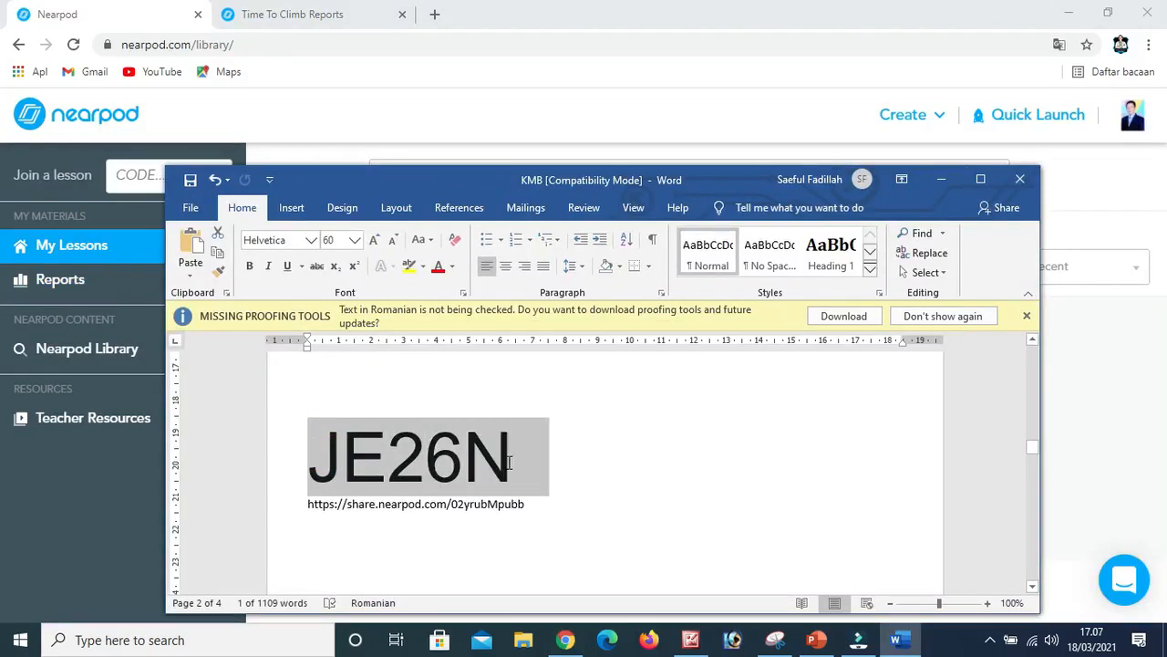
key("ctrl+c")
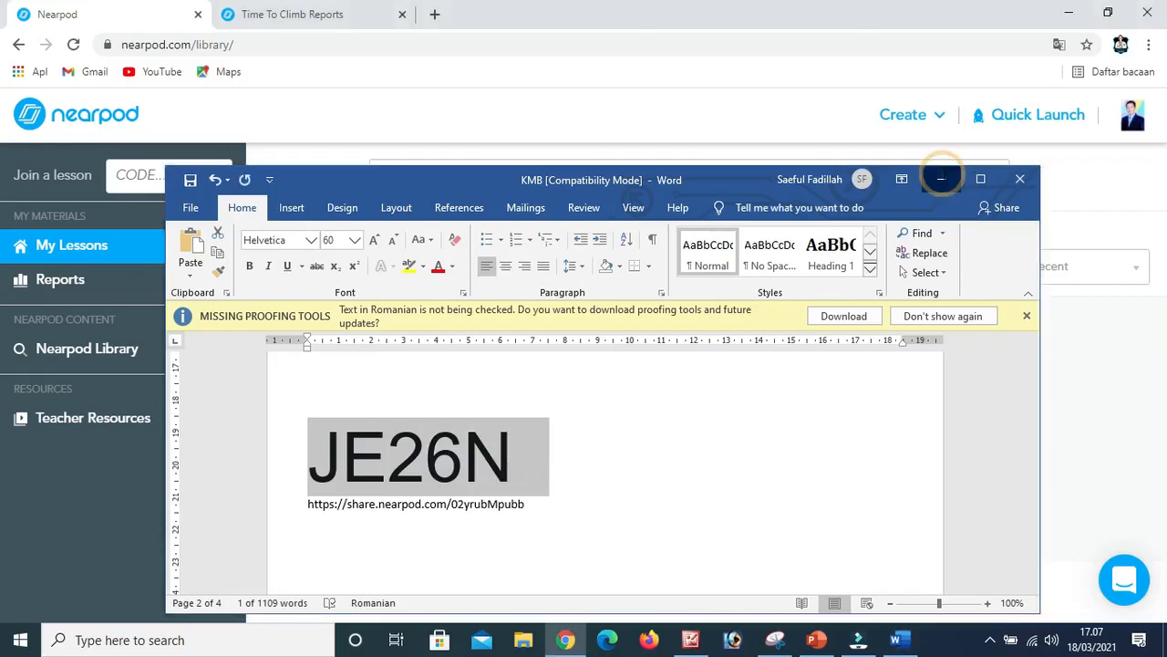
left_click(941, 178)
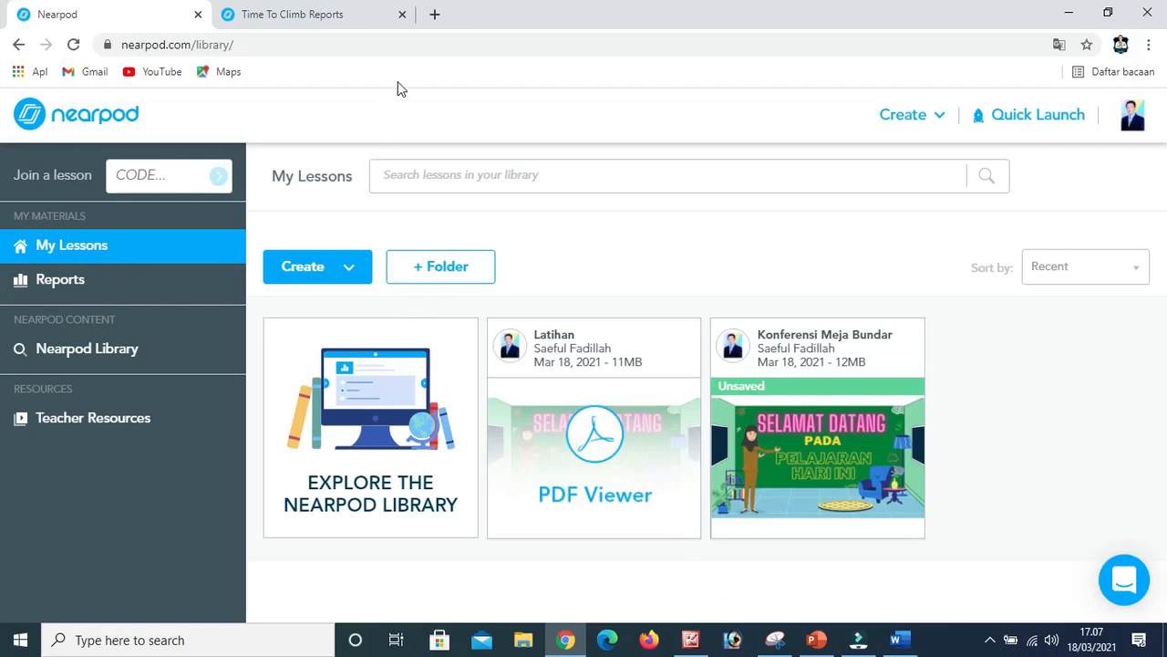
Send SPIRIT EDUKASI on WhatsApp Web the message "Untuk pelajaran hari ini (sejarah) silahkan masuk ke nearpod dan gabung menggunakan KODE: JE26N".
left_click(435, 15)
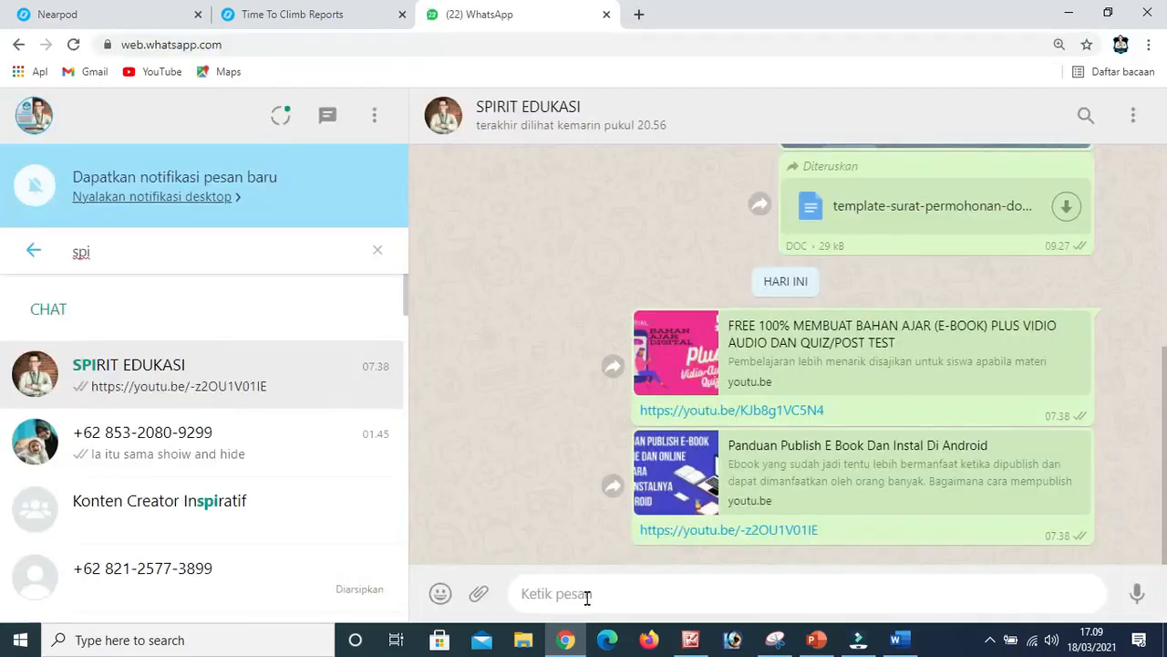
left_click(588, 594)
left_click(587, 595)
key("ctrl+v")
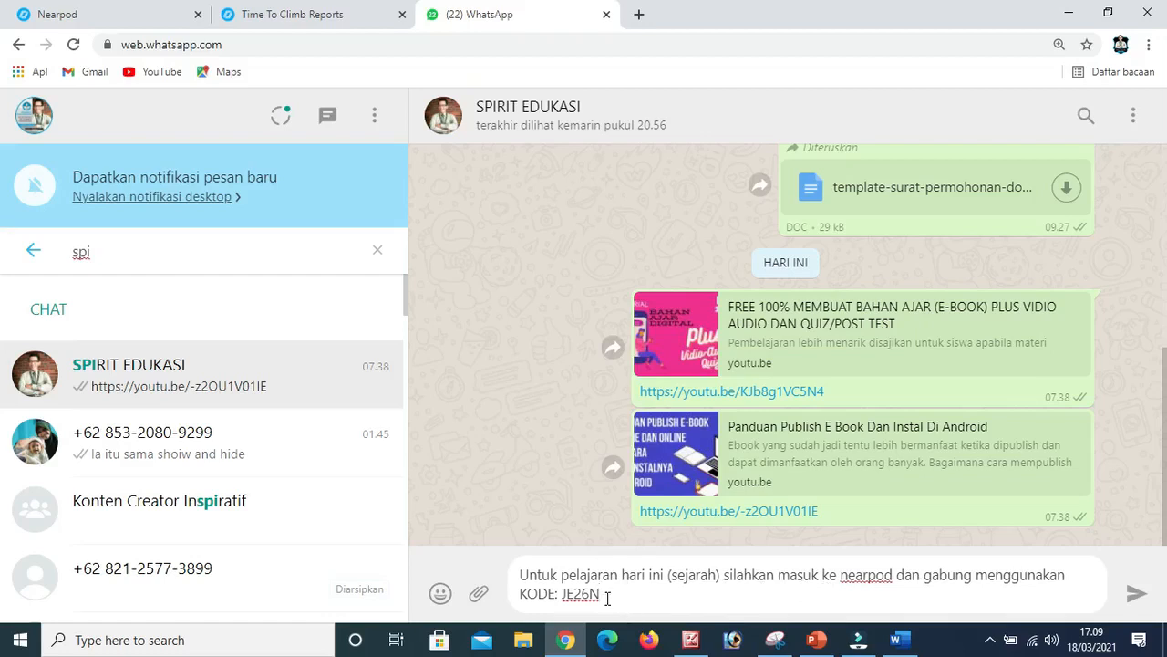
left_click(1134, 597)
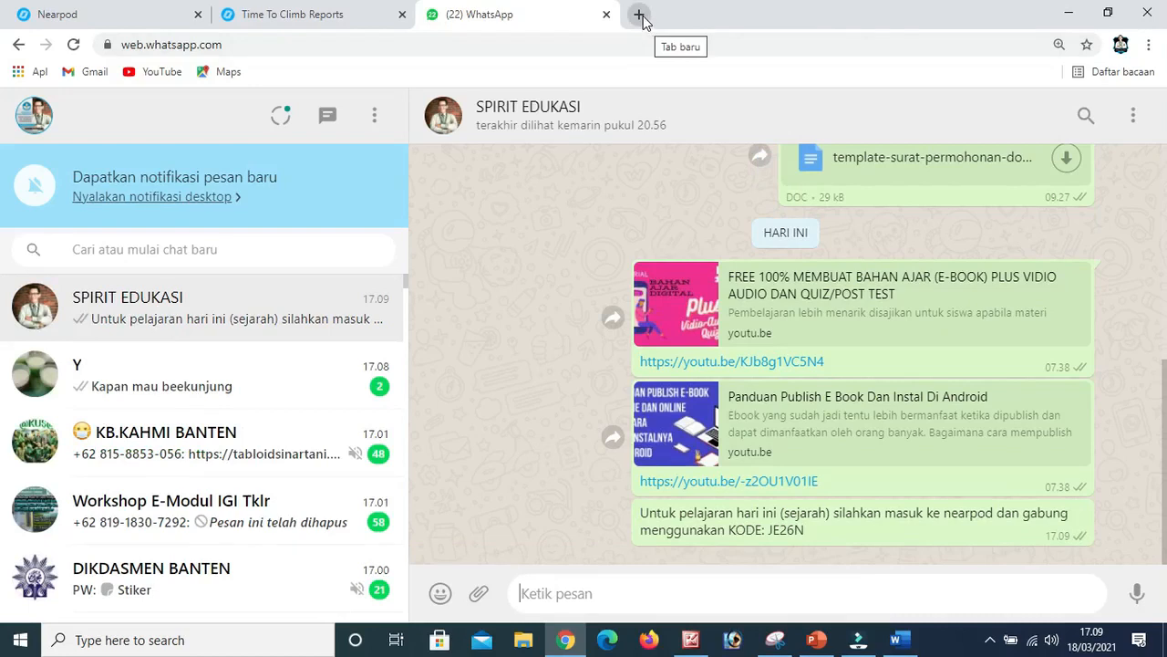
Open the Nearpod app on the phone mirrored in AirDroid and join the session with code JE26N.
left_click(641, 16)
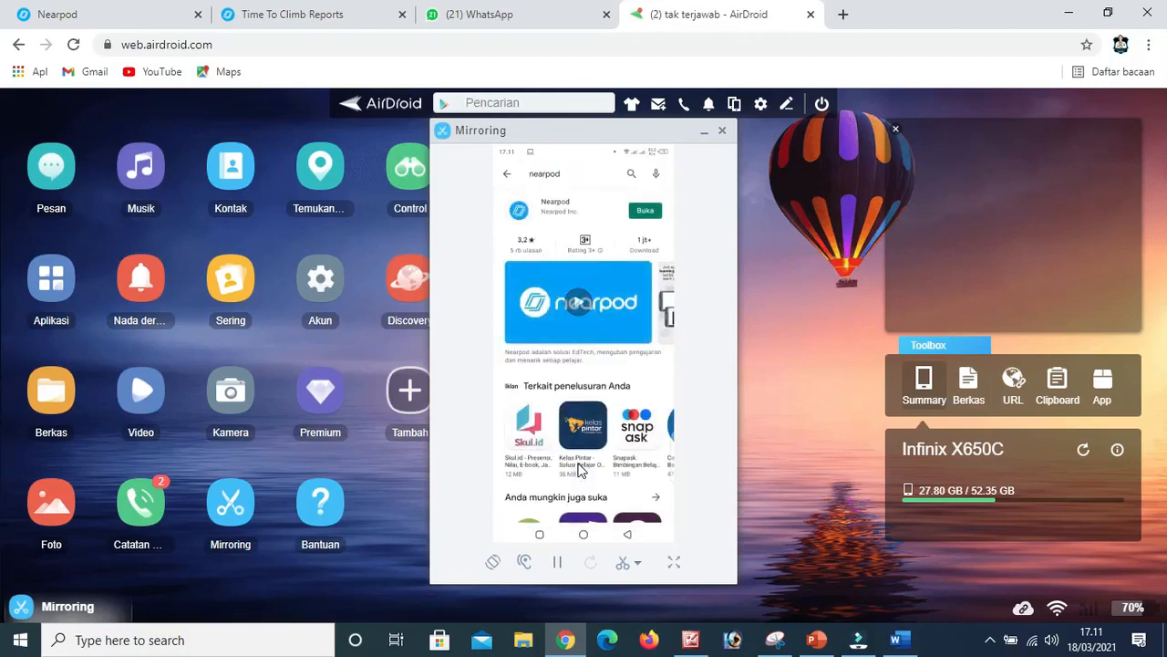
left_click(648, 211)
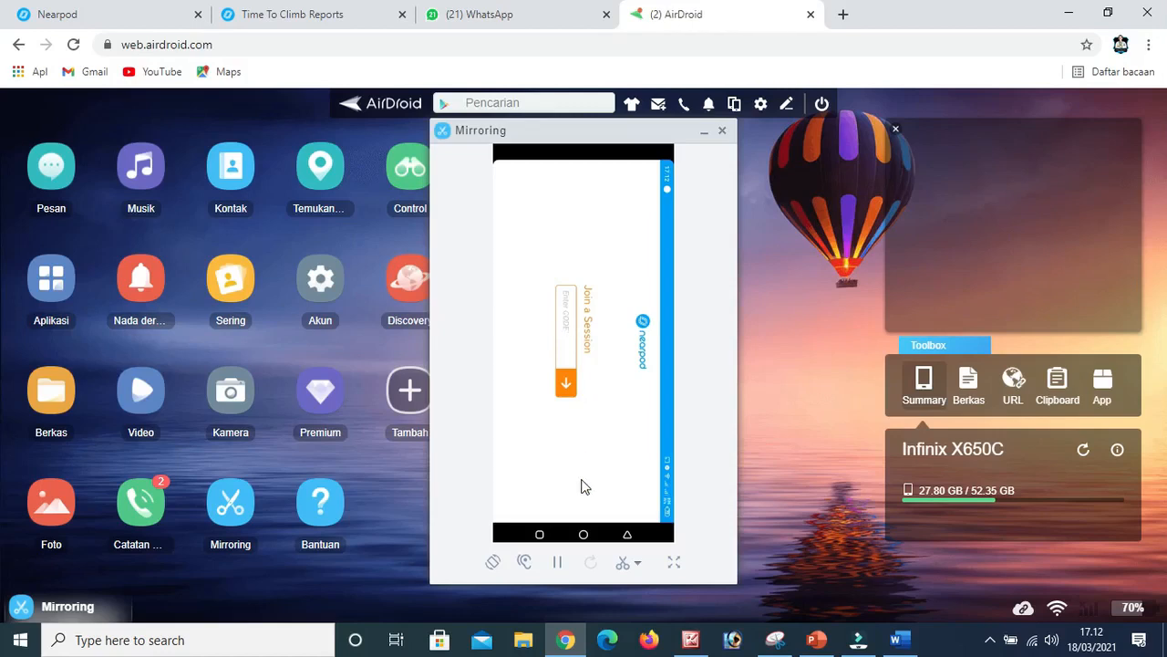
left_click(569, 325)
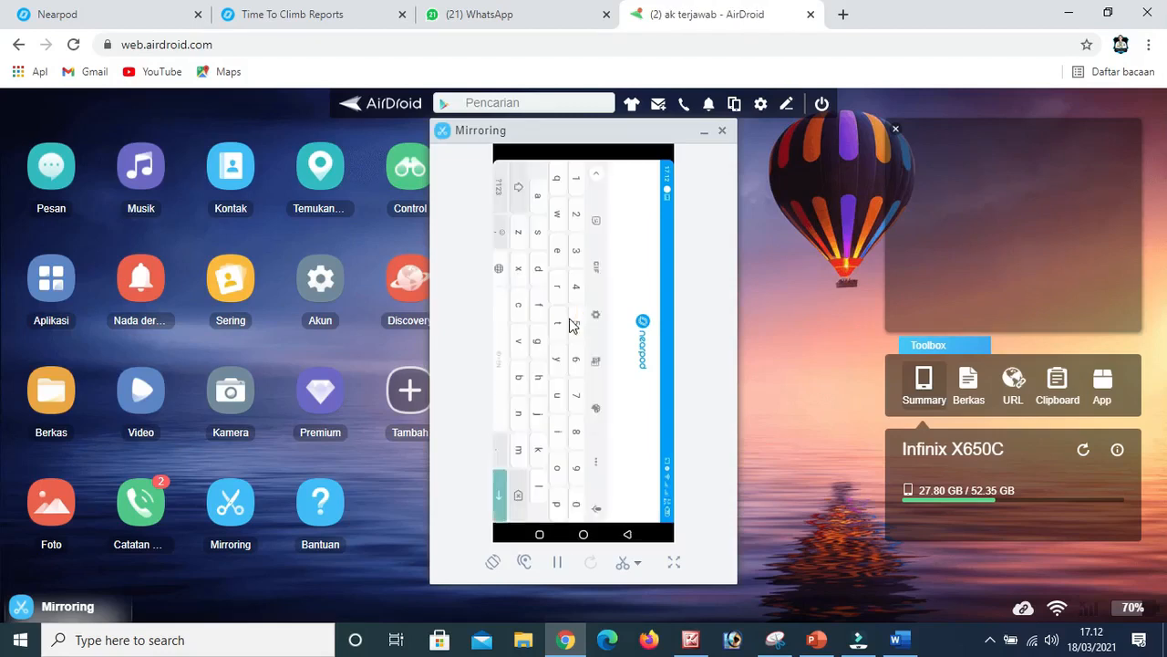
type("JE26N")
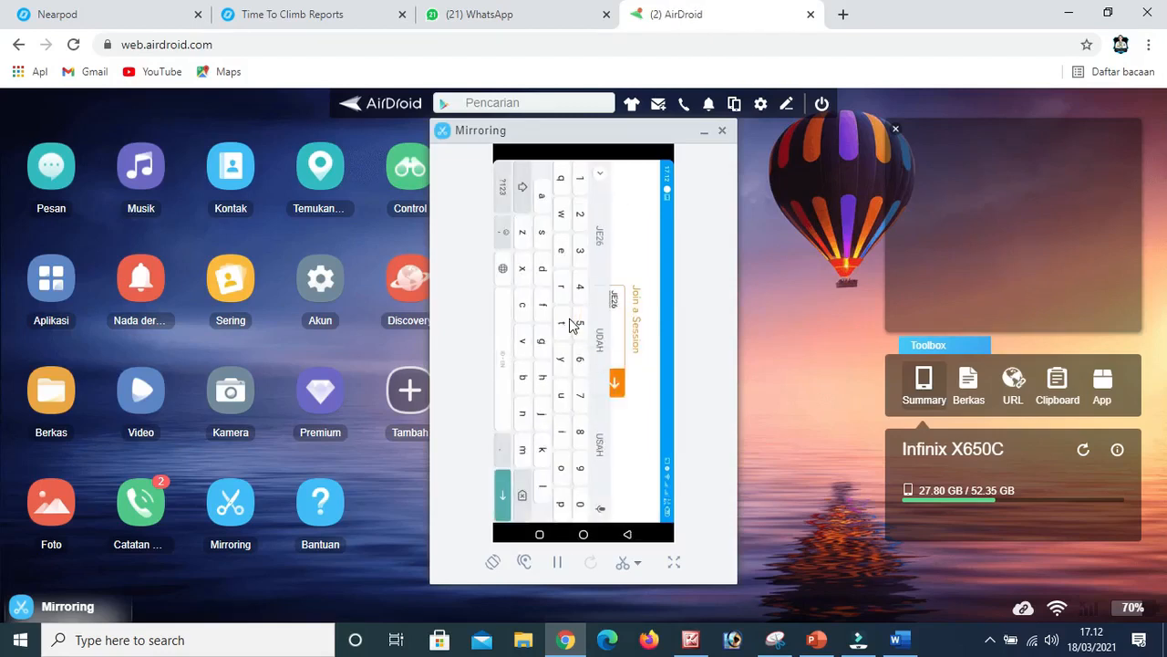
key("Return")
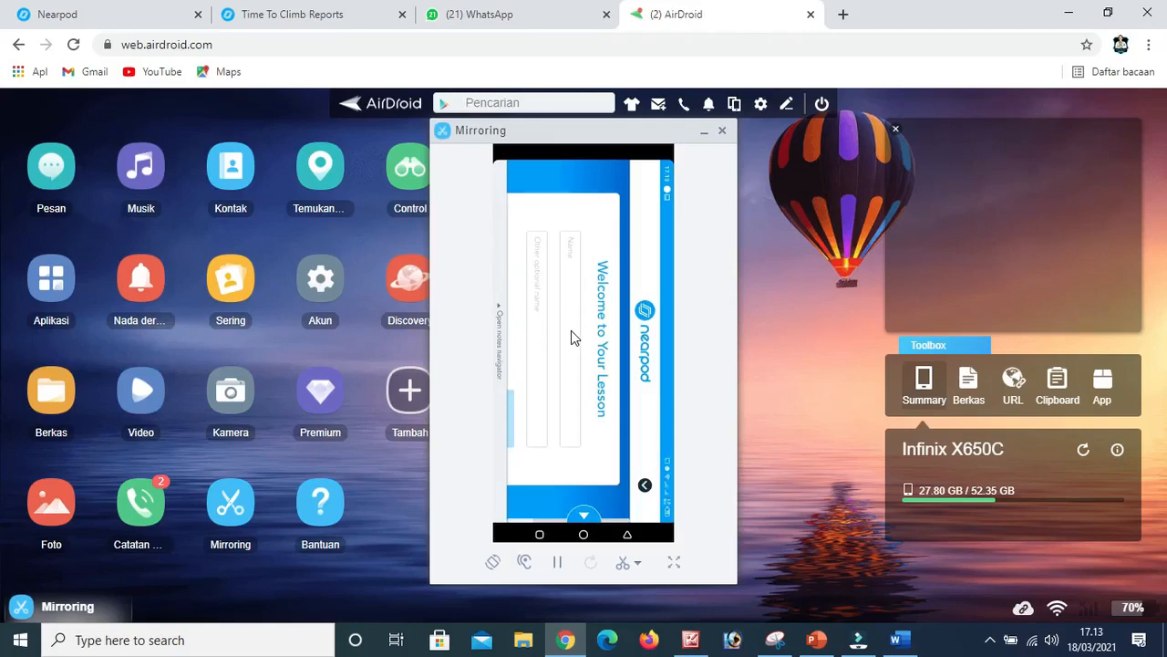
Open the Name field of the lesson's welcome form on the mirrored phone for entry.
left_click(575, 276)
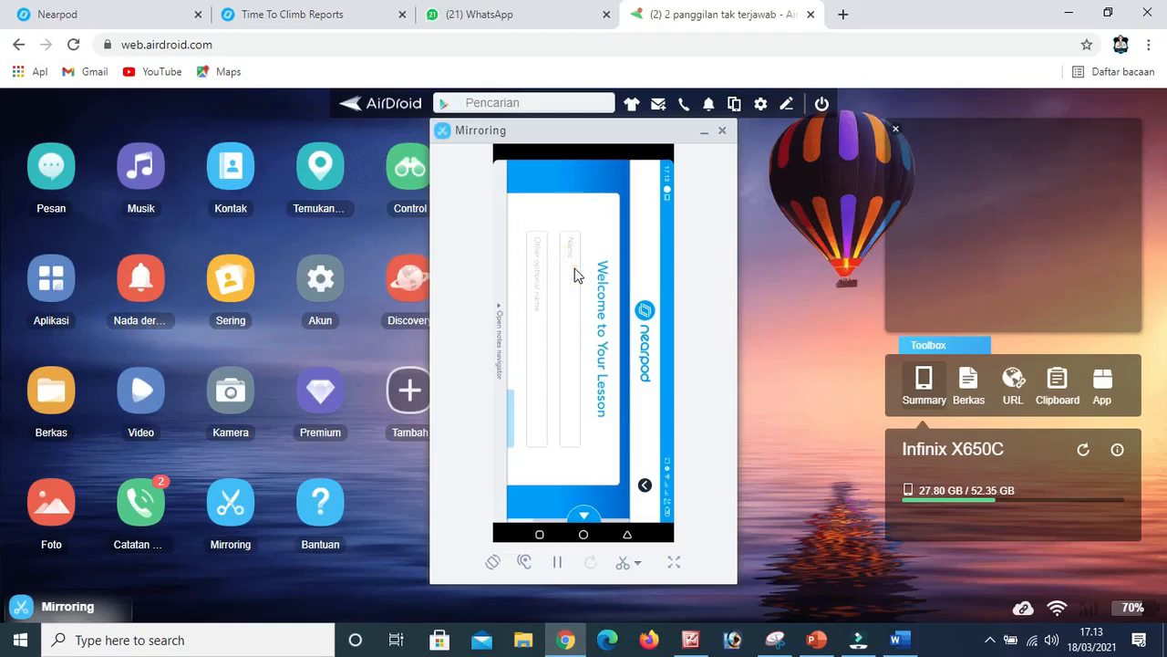